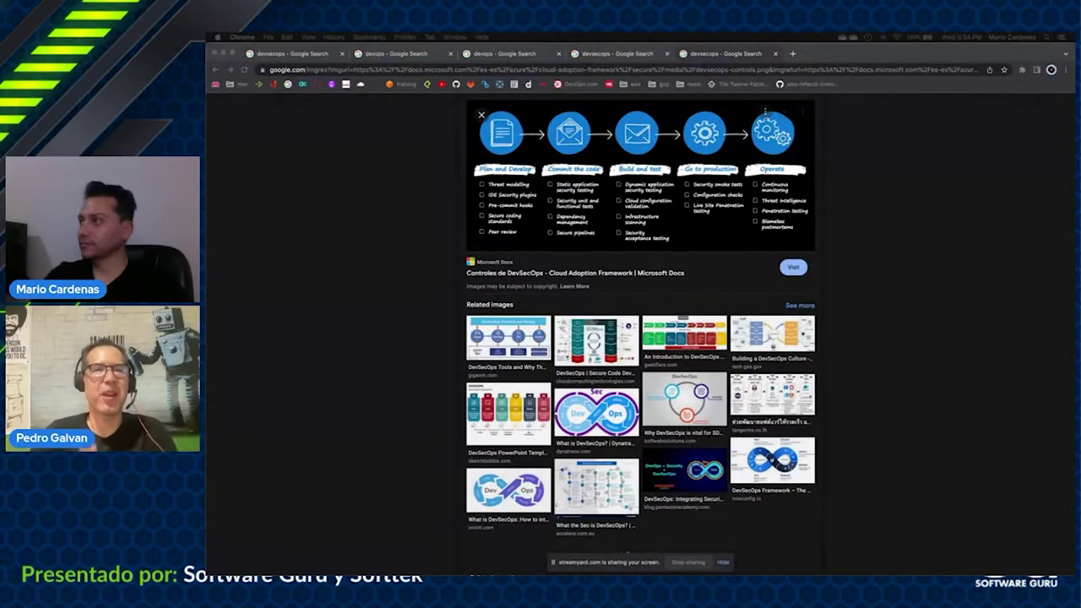
- Leave the Google Images results and switch to the desktop showing the dev-sec-ops-Pipeline console
{"action": "key", "text": "ctrl+Up"}
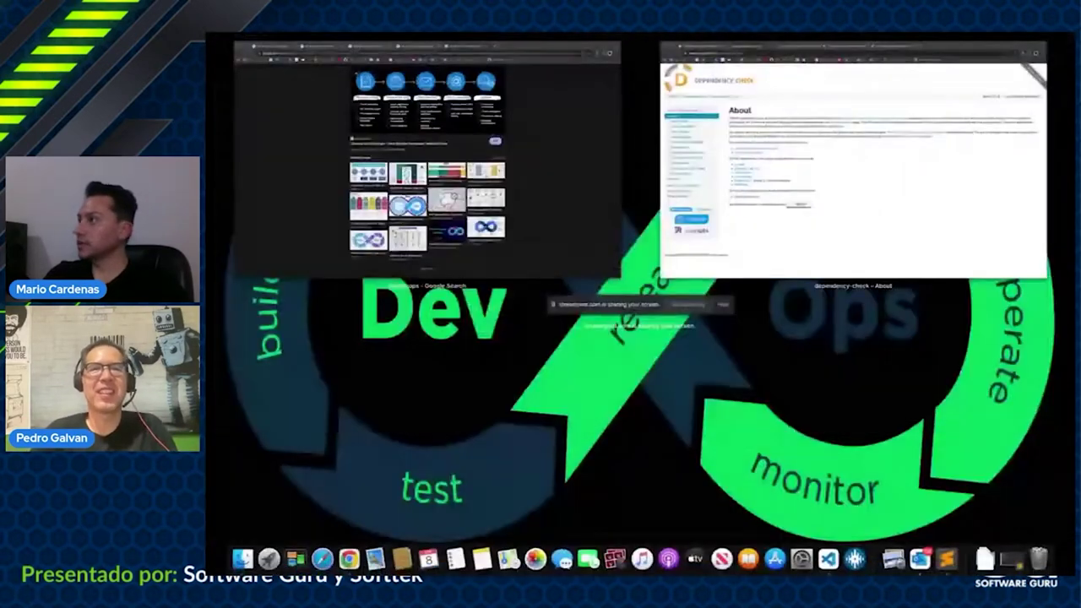
{"action": "key", "text": "ctrl+Up"}
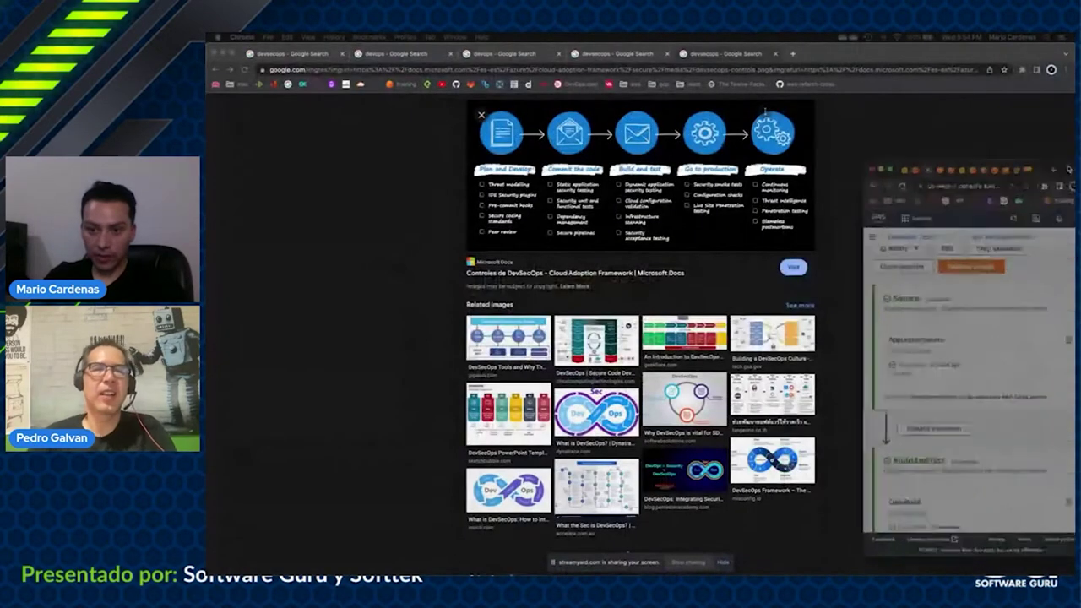
{"action": "key", "text": "ctrl+Right"}
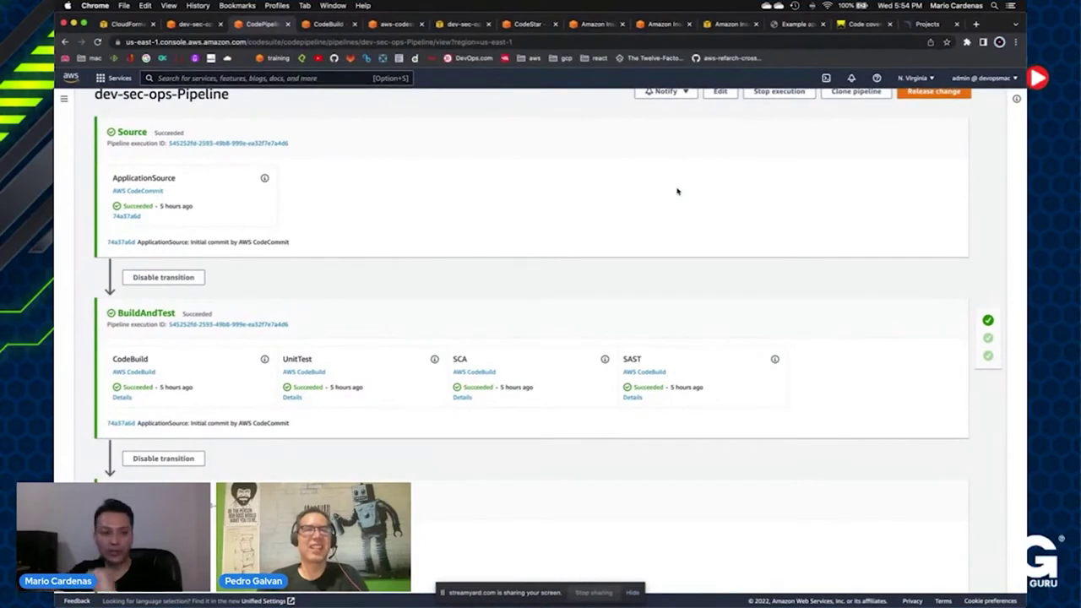
{"action": "scroll", "coordinate": [507, 234], "scroll_direction": "up", "scroll_amount": 1}
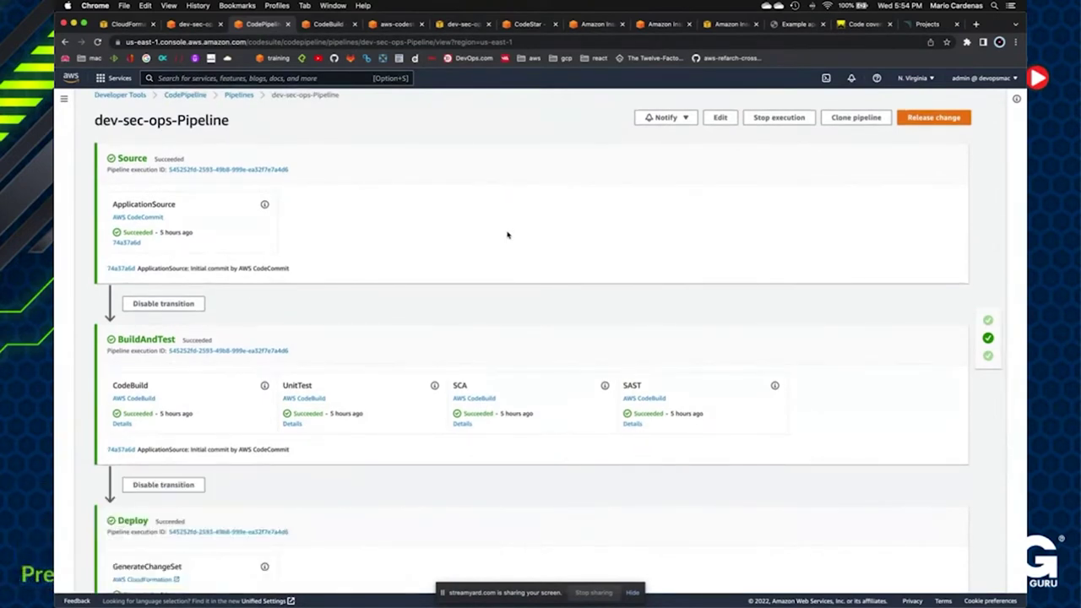
{"action": "scroll", "coordinate": [506, 235], "scroll_direction": "up", "scroll_amount": 1}
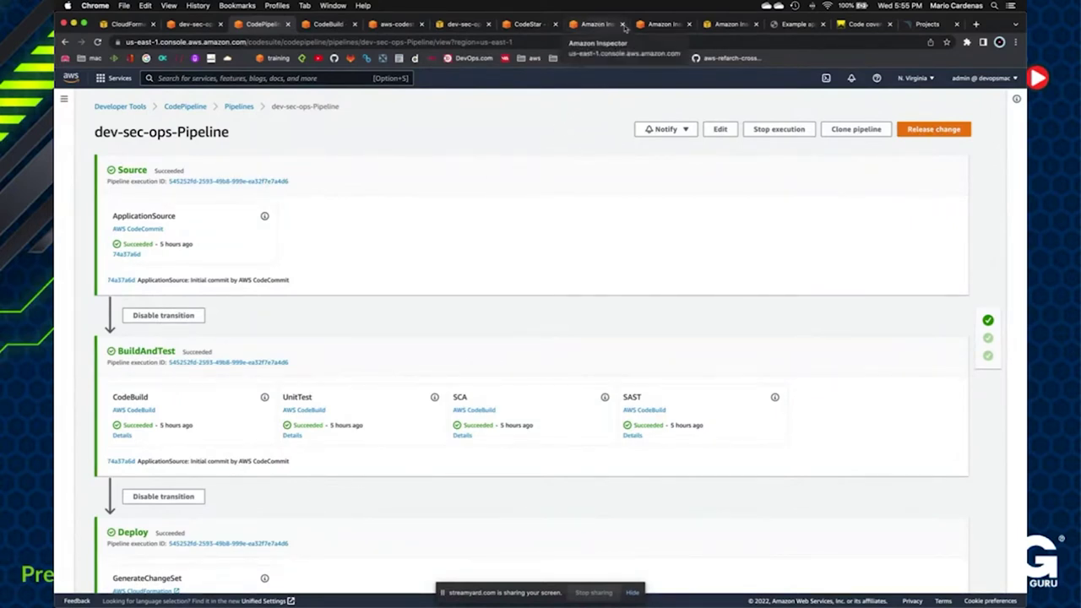
- Check Amazon Inspector's summary (zero critical findings, 0 of 2 instances), then go to CodeStar
{"action": "left_click", "coordinate": [654, 25]}
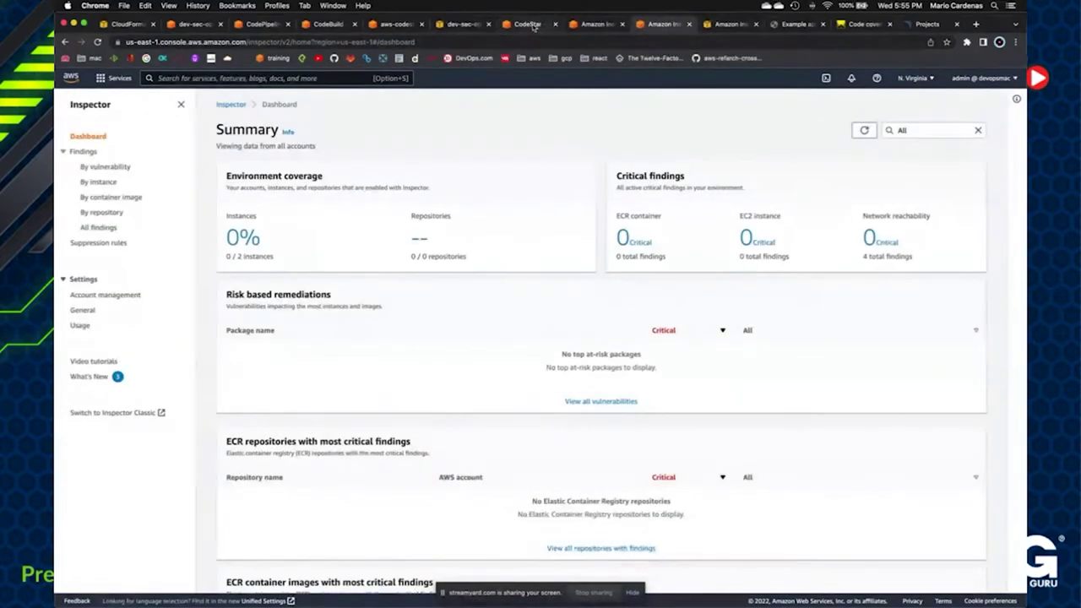
{"action": "left_click", "coordinate": [526, 25]}
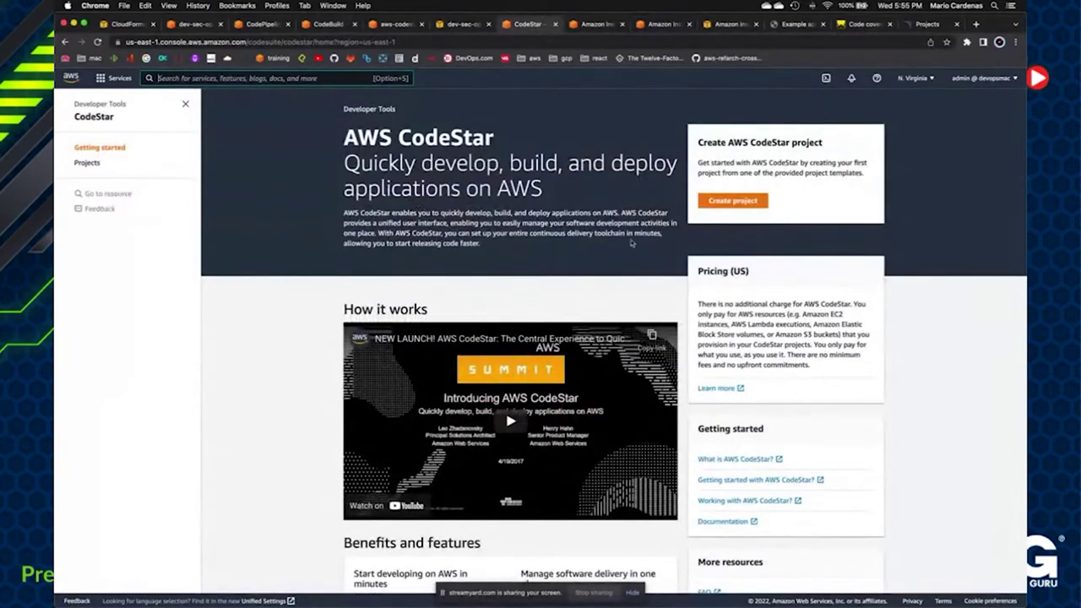
- Start a new CodeStar project and filter templates to AWS EC2, Web service and Python
{"action": "left_click", "coordinate": [733, 200]}
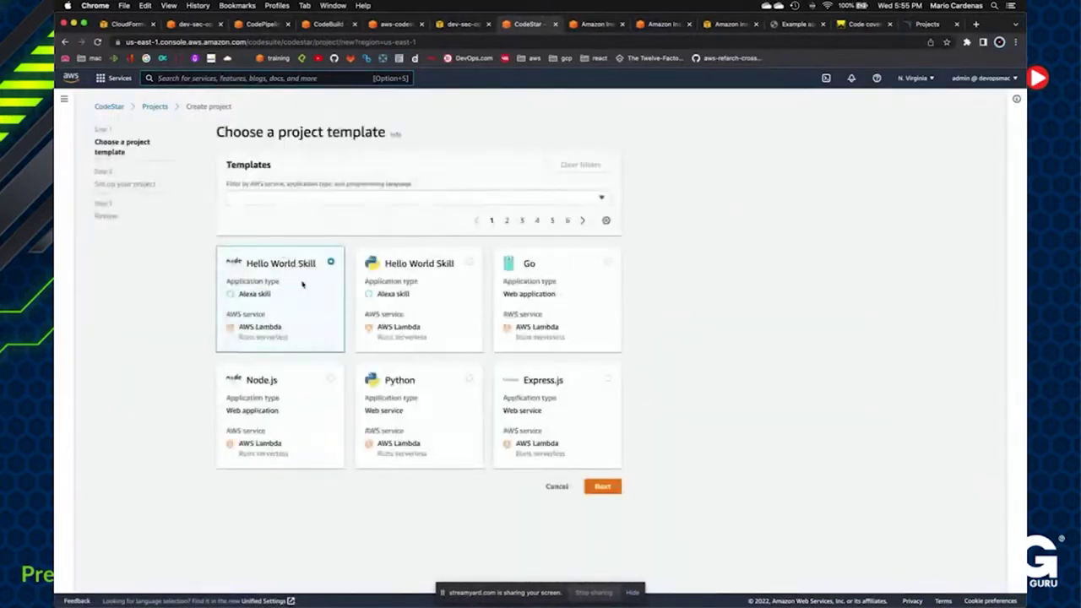
{"action": "left_click", "coordinate": [341, 201]}
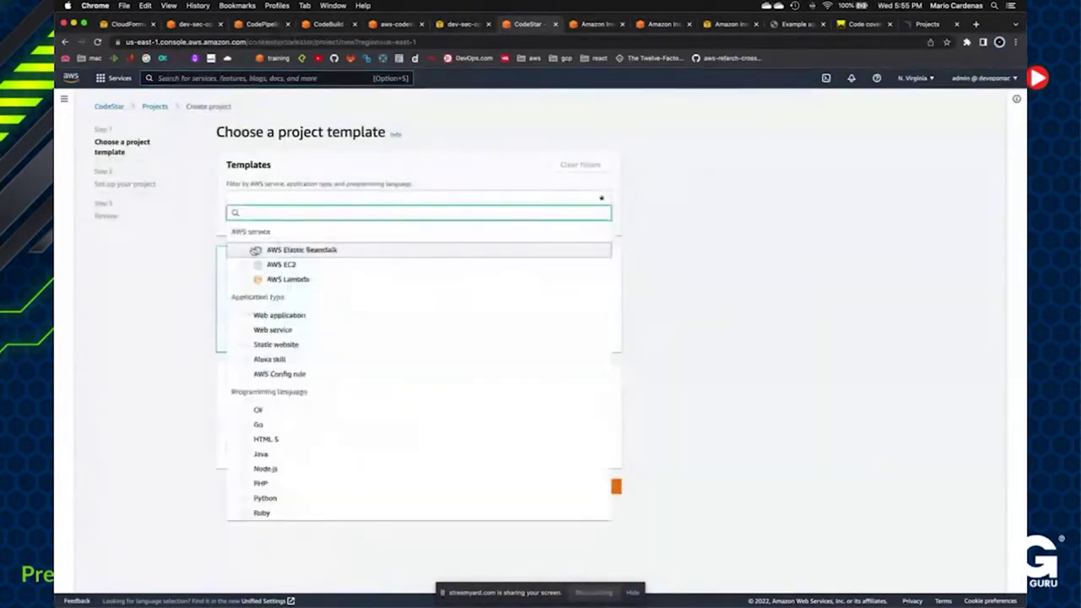
{"action": "left_click", "coordinate": [245, 264]}
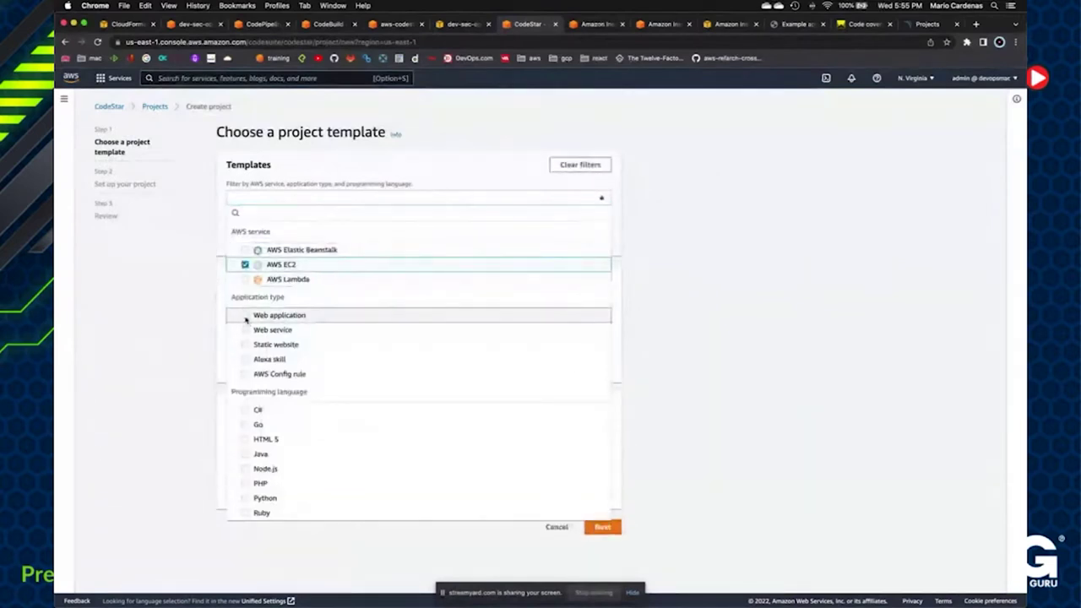
{"action": "left_click", "coordinate": [245, 329]}
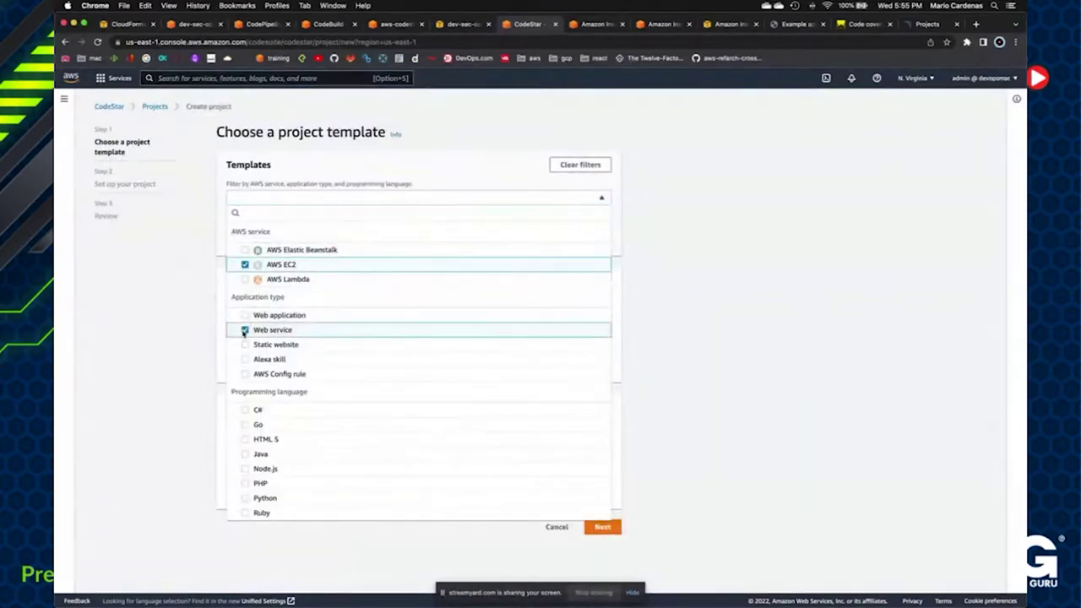
{"action": "left_click", "coordinate": [244, 498]}
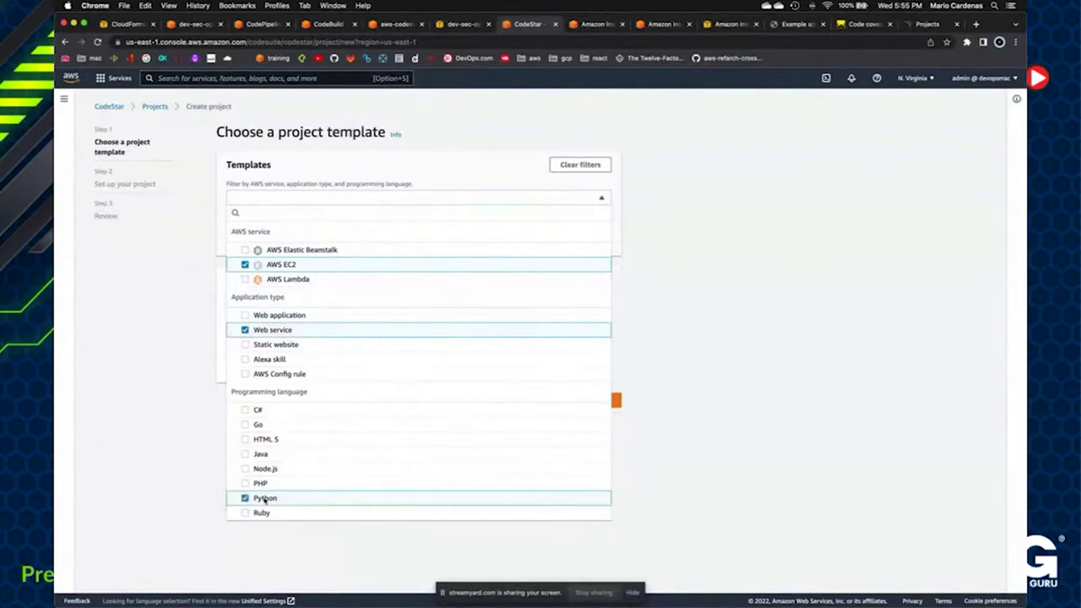
{"action": "left_click", "coordinate": [738, 380]}
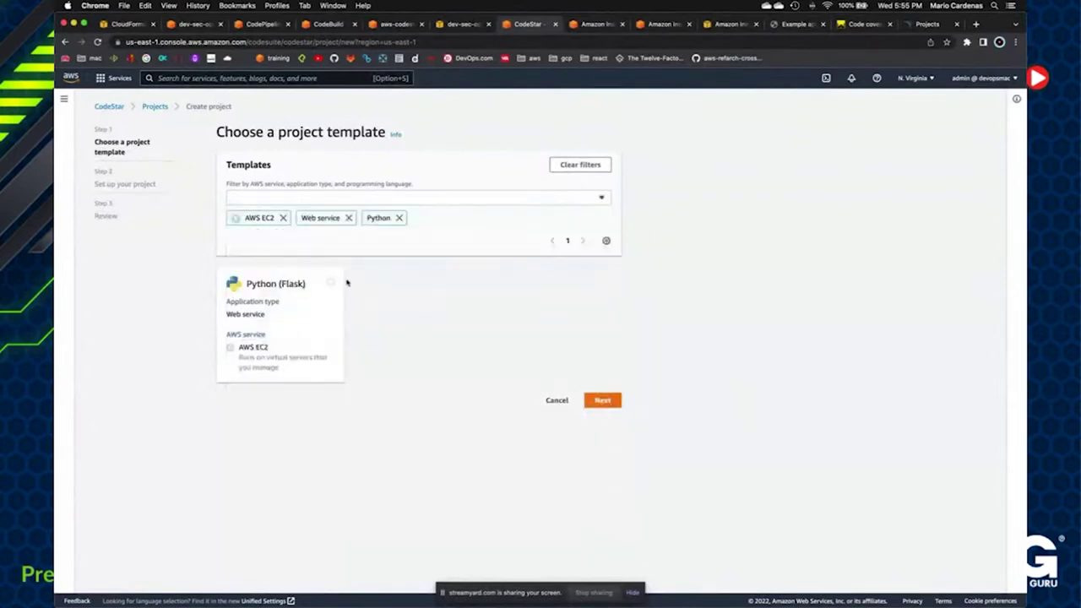
- Pick the Python (Flask) template and review the setup step's CodeCommit repository and t2.micro instance
{"action": "left_click", "coordinate": [332, 284]}
{"action": "left_click", "coordinate": [601, 402]}
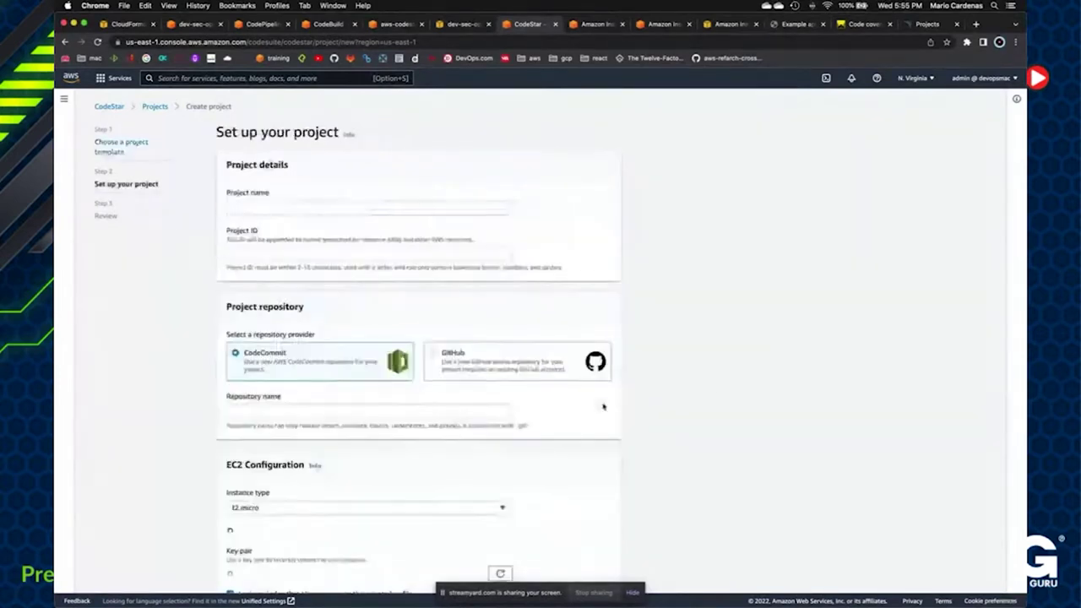
{"action": "scroll", "coordinate": [768, 417], "scroll_direction": "down", "scroll_amount": 3}
{"action": "scroll", "coordinate": [768, 417], "scroll_direction": "up", "scroll_amount": 3}
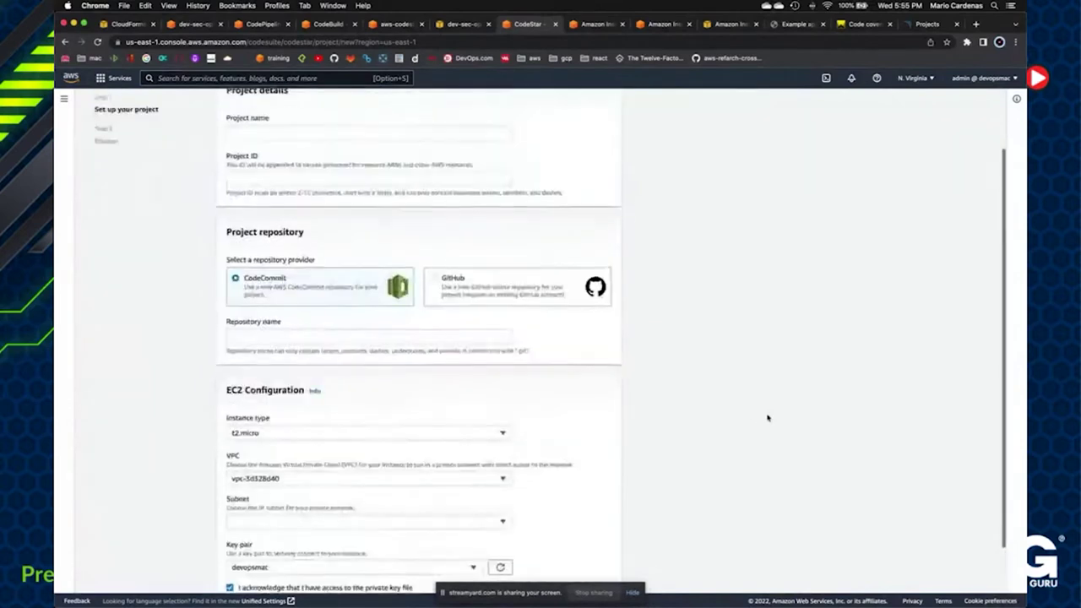
{"action": "scroll", "coordinate": [768, 417], "scroll_direction": "down", "scroll_amount": 2}
{"action": "scroll", "coordinate": [768, 417], "scroll_direction": "up", "scroll_amount": 2}
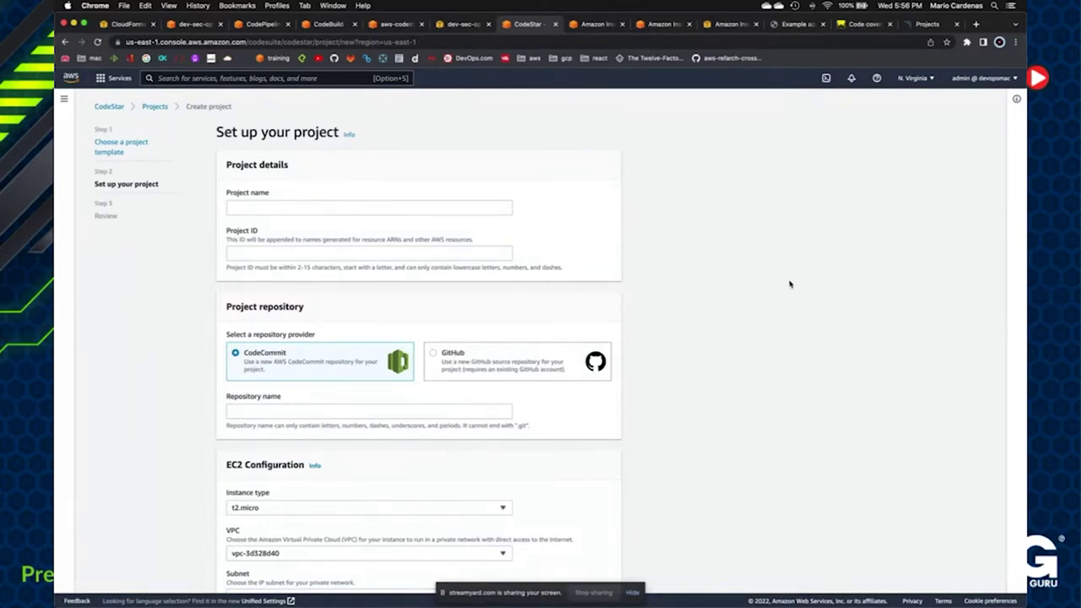
{"action": "scroll", "coordinate": [732, 344], "scroll_direction": "down", "scroll_amount": 3}
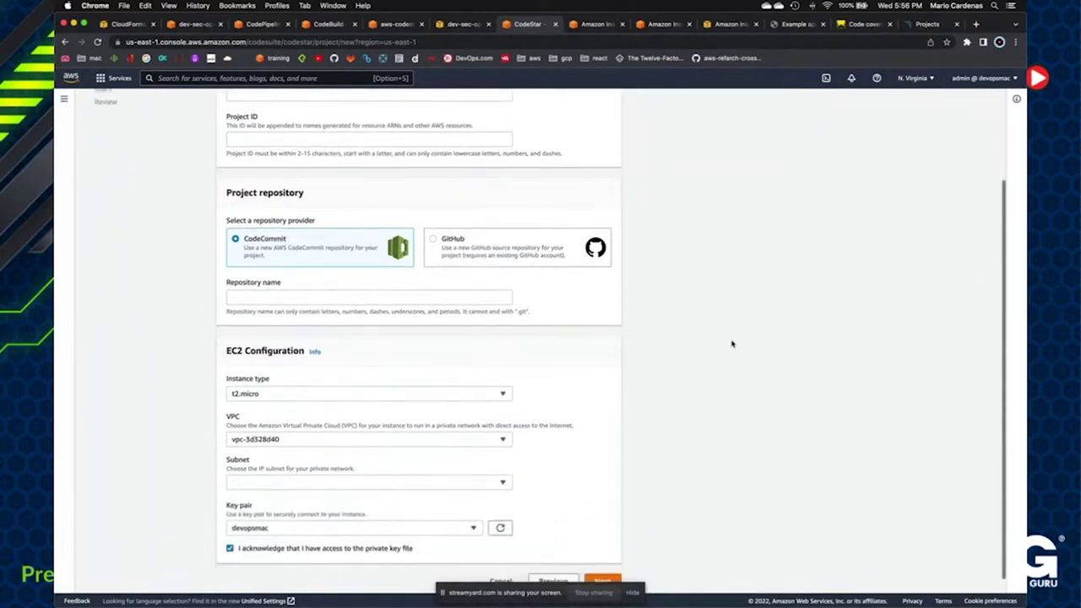
{"action": "scroll", "coordinate": [732, 343], "scroll_direction": "up", "scroll_amount": 1}
{"action": "scroll", "coordinate": [732, 343], "scroll_direction": "up", "scroll_amount": 2}
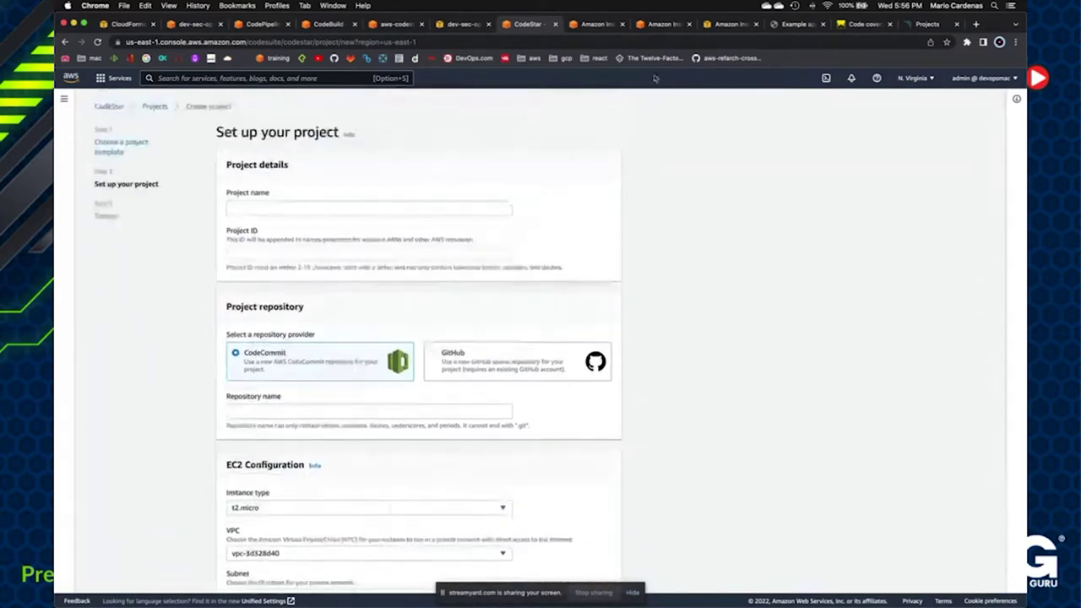
{"action": "left_click", "coordinate": [601, 25]}
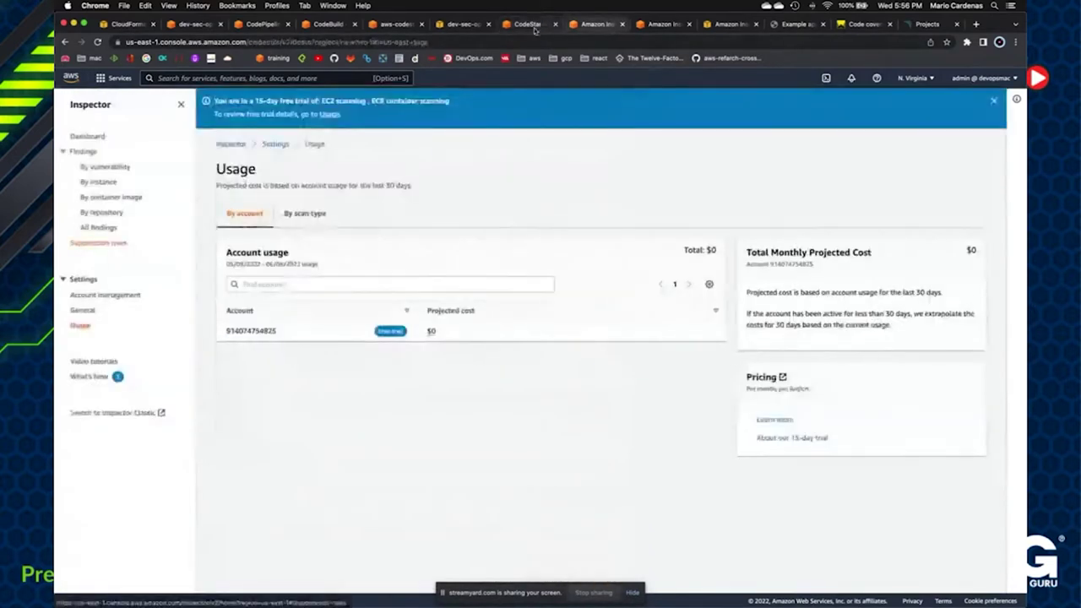
{"action": "left_click", "coordinate": [529, 25]}
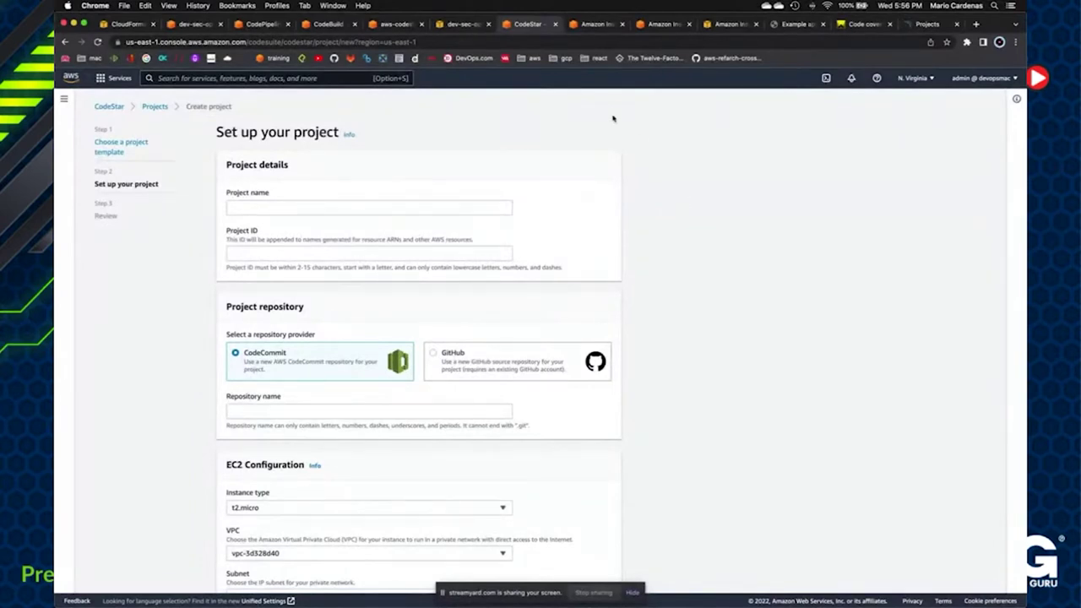
{"action": "left_click", "coordinate": [595, 23]}
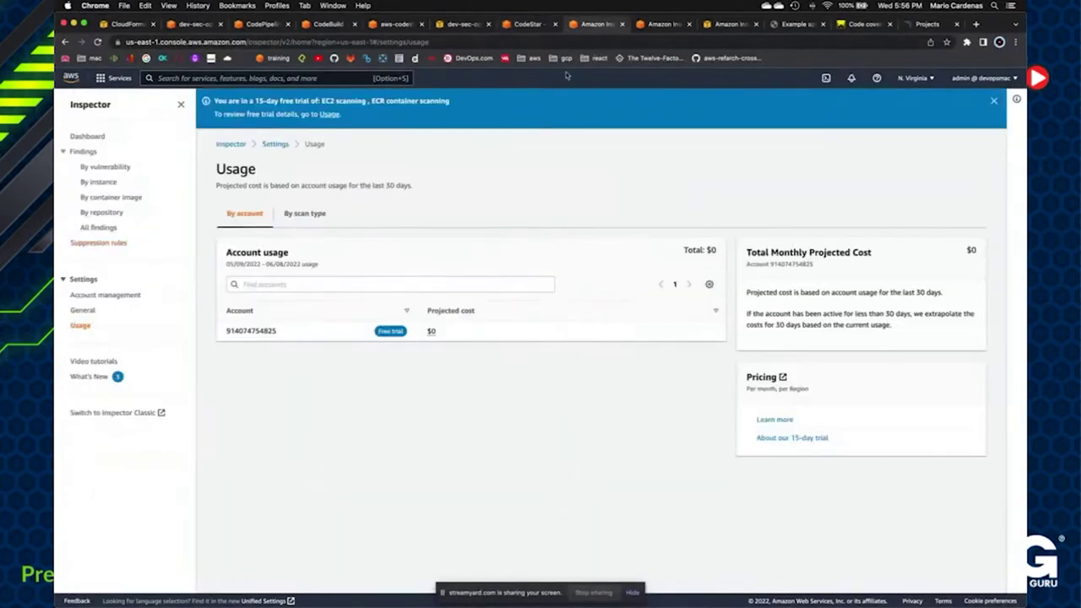
{"action": "left_click", "coordinate": [527, 25]}
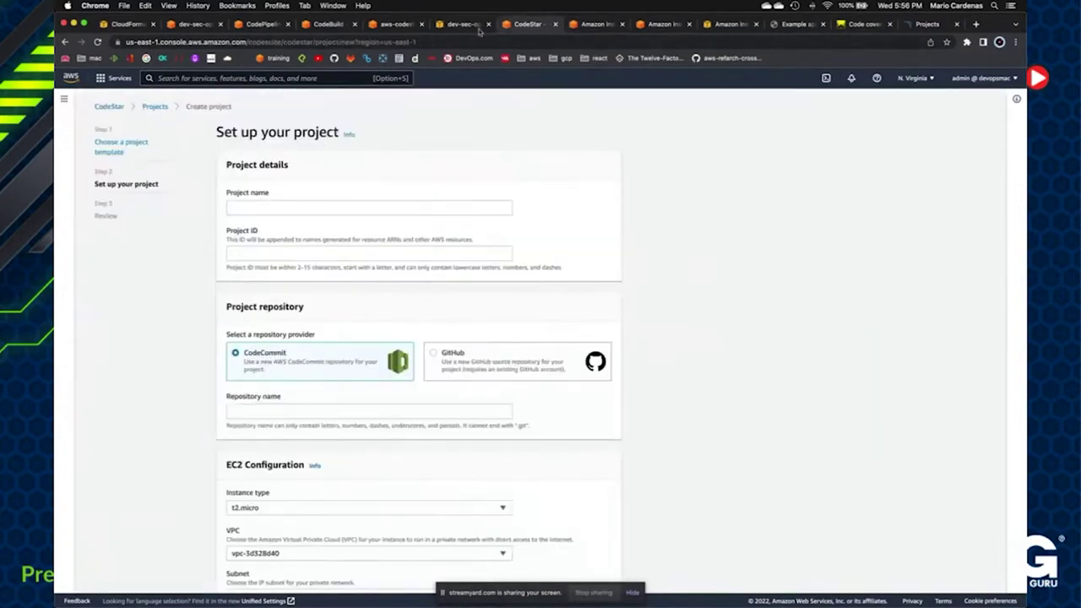
- Review dev-sec-ops-Pipeline's succeeded Source, BuildAndTest and Deploy stages
{"action": "left_click", "coordinate": [257, 24]}
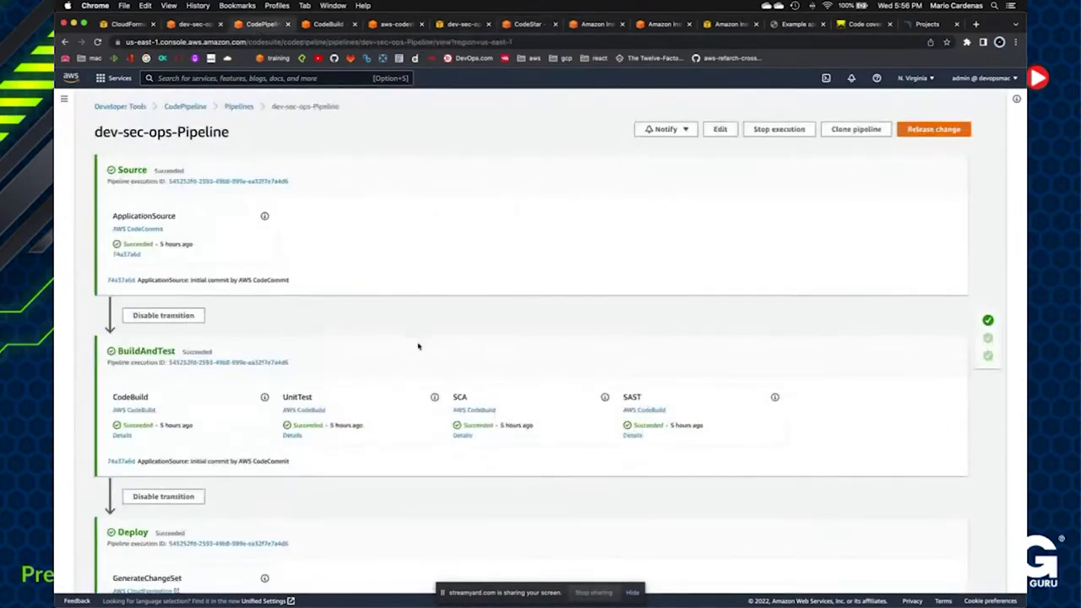
{"action": "scroll", "coordinate": [417, 346], "scroll_direction": "down", "scroll_amount": 1}
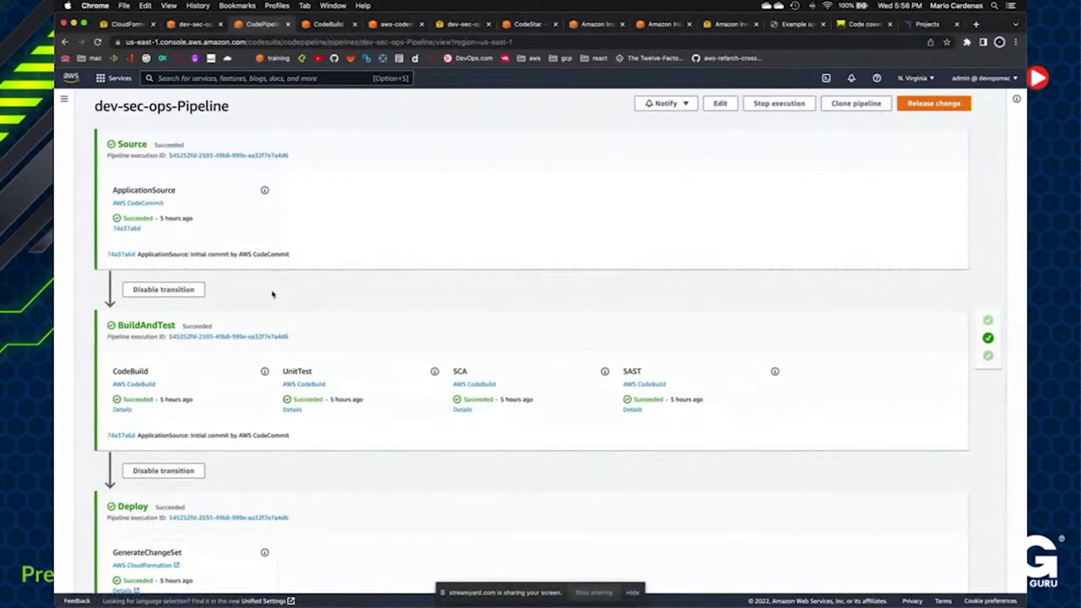
{"action": "scroll", "coordinate": [272, 295], "scroll_direction": "down", "scroll_amount": 3}
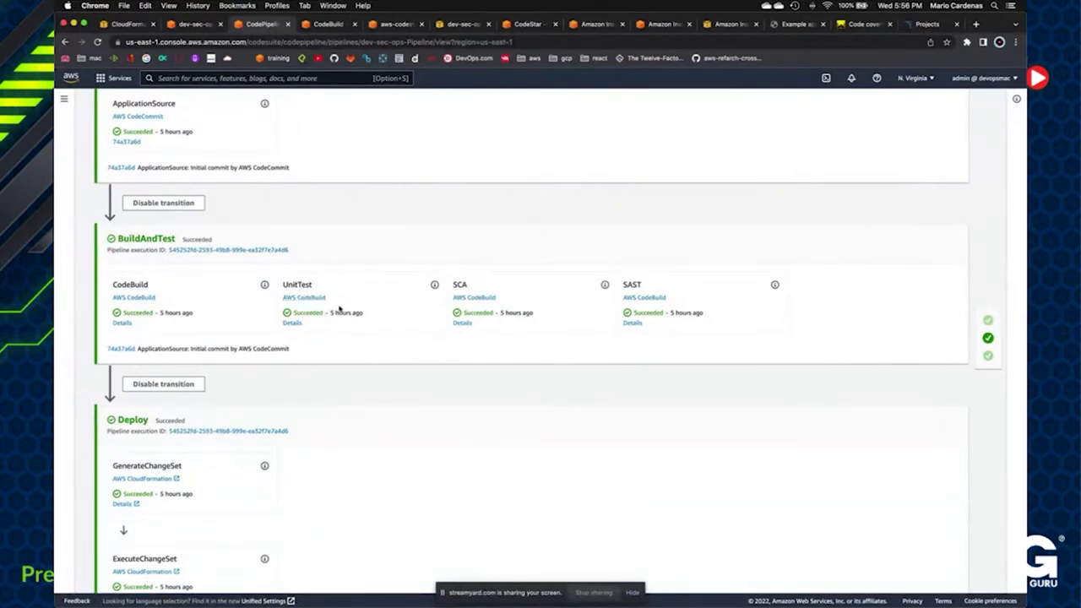
{"action": "double_click", "coordinate": [460, 285]}
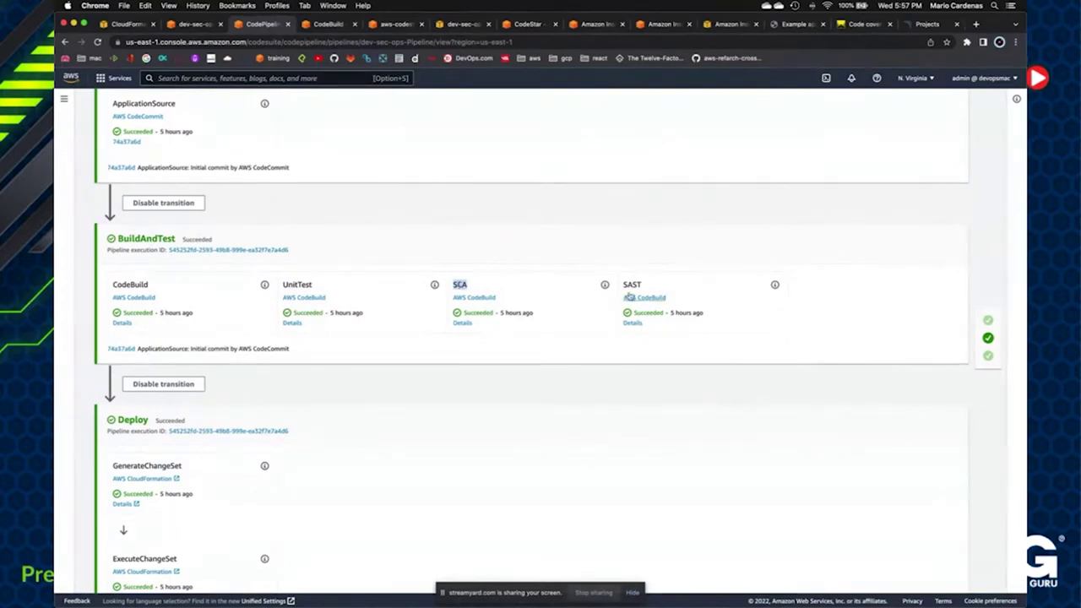
{"action": "double_click", "coordinate": [633, 285]}
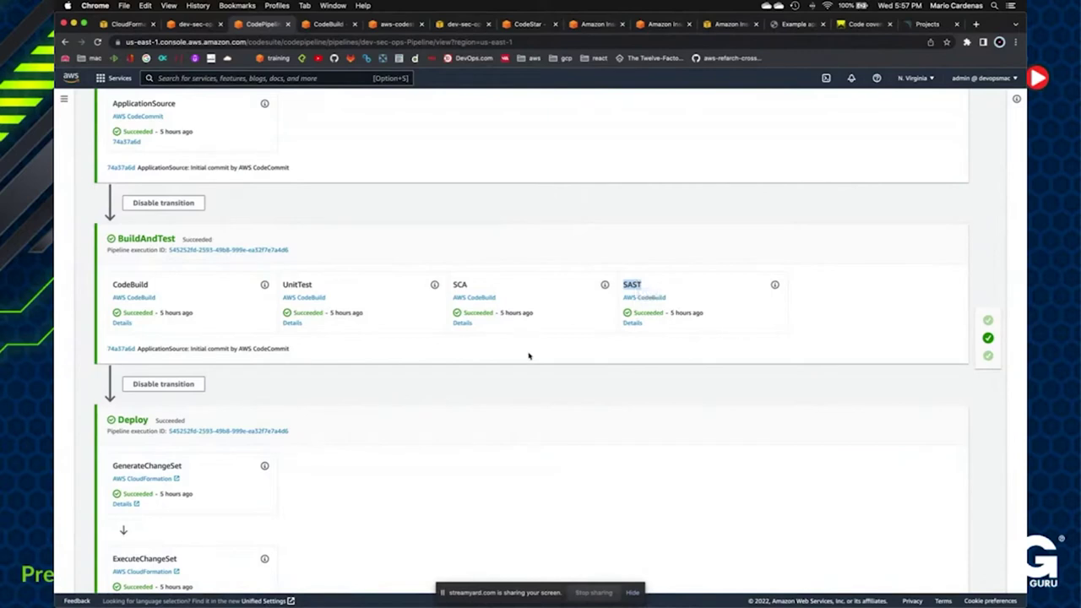
{"action": "scroll", "coordinate": [529, 355], "scroll_direction": "down", "scroll_amount": 1}
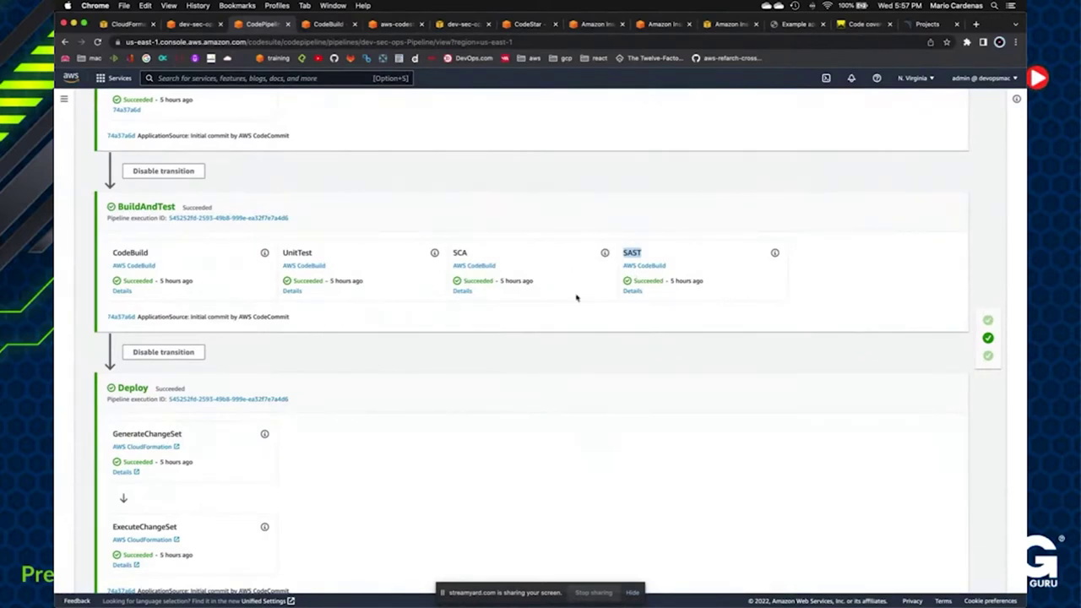
{"action": "scroll", "coordinate": [516, 327], "scroll_direction": "down", "scroll_amount": 1}
{"action": "scroll", "coordinate": [516, 327], "scroll_direction": "down", "scroll_amount": 1}
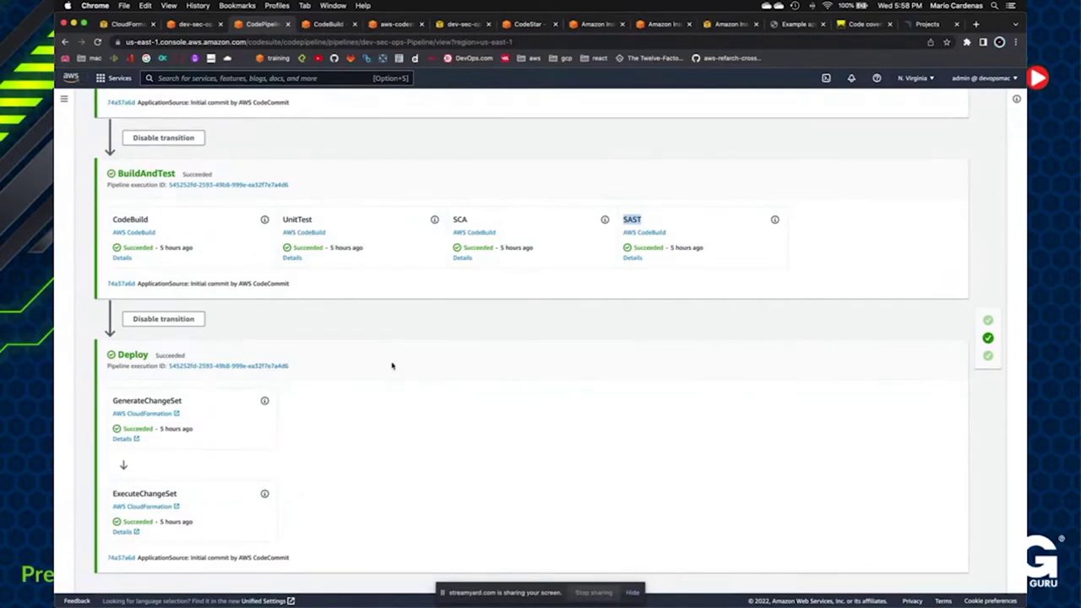
- View the deployed Congratulations app page, then open CodeCommit Repositories in a new tab
{"action": "left_click", "coordinate": [801, 26]}
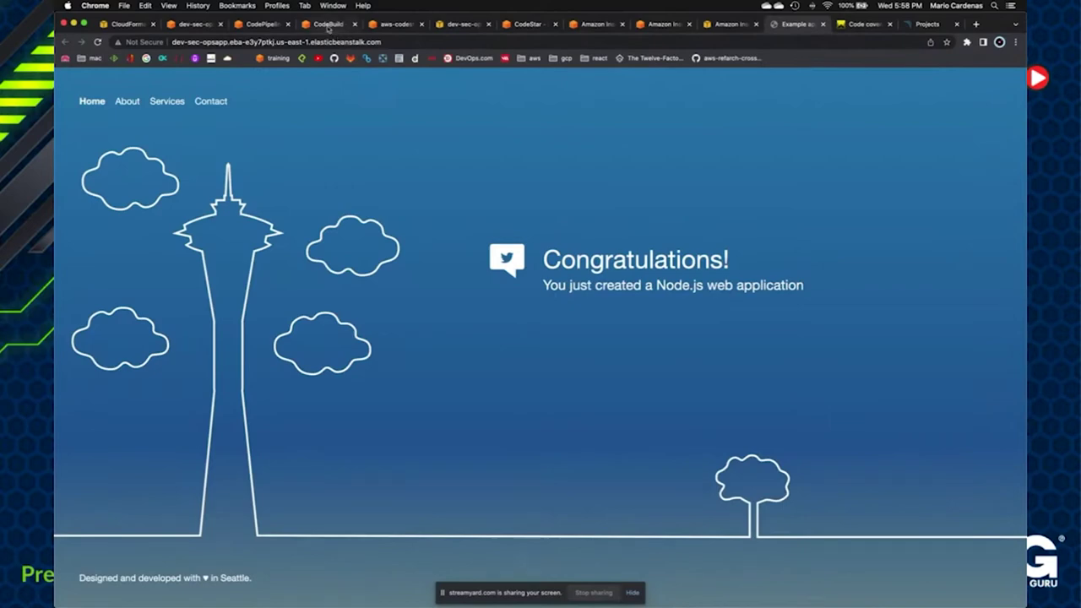
{"action": "left_click", "coordinate": [258, 24]}
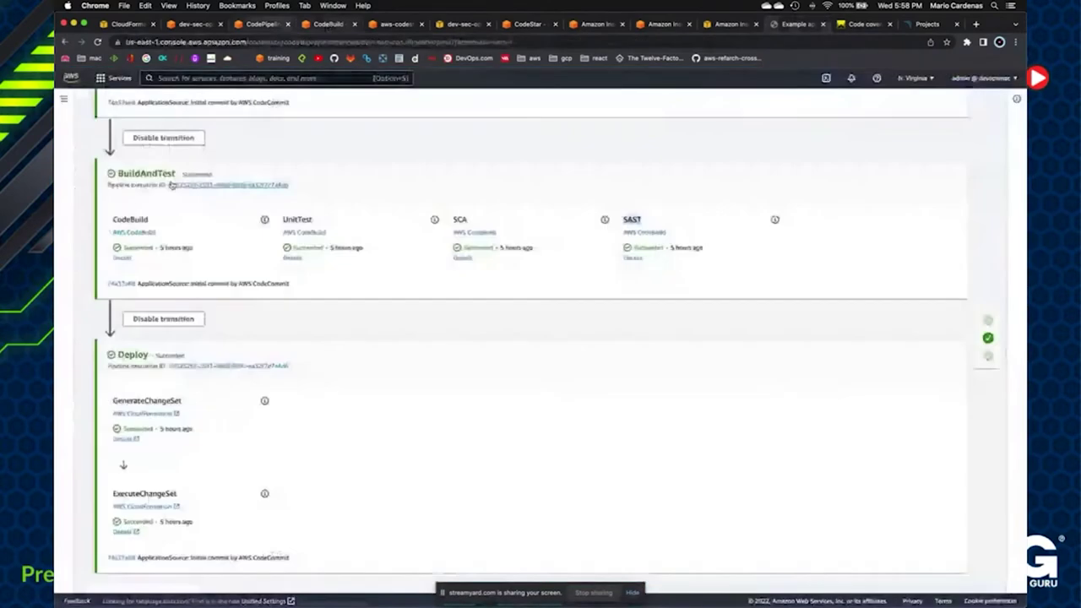
{"action": "left_click", "coordinate": [91, 178], "text": "super"}
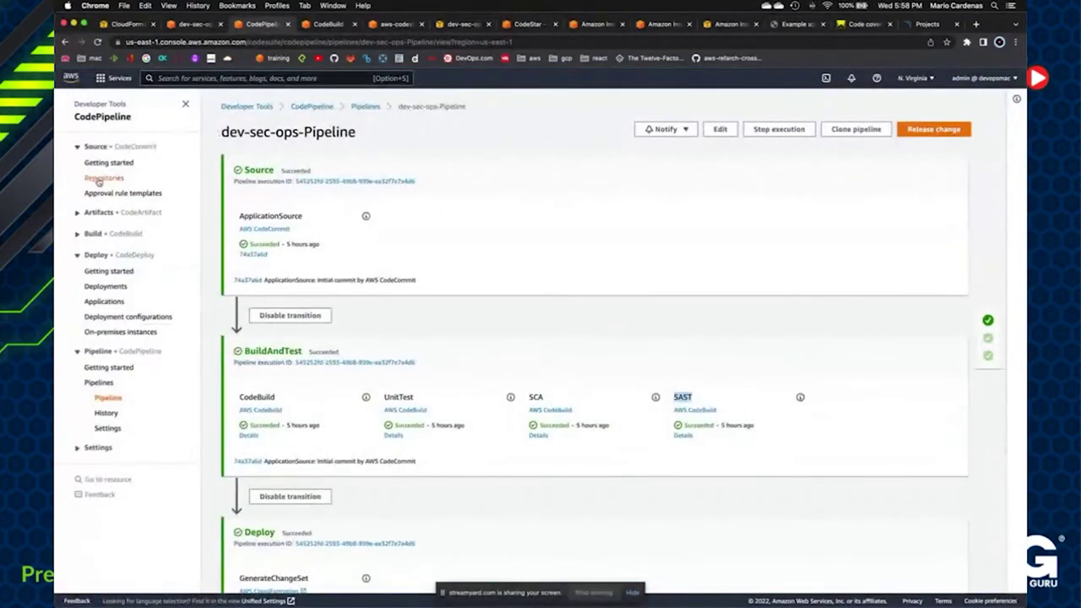
{"action": "left_click", "coordinate": [311, 25]}
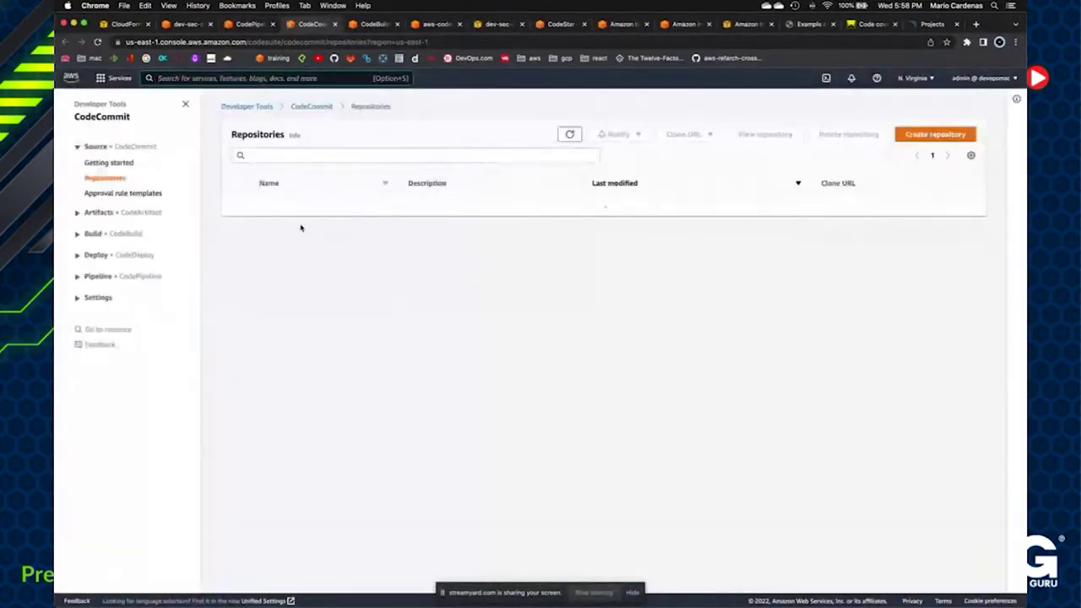
- Browse to dev-sec-ops/public/index.html in CodeCommit and open it in the editor
{"action": "left_click", "coordinate": [275, 208]}
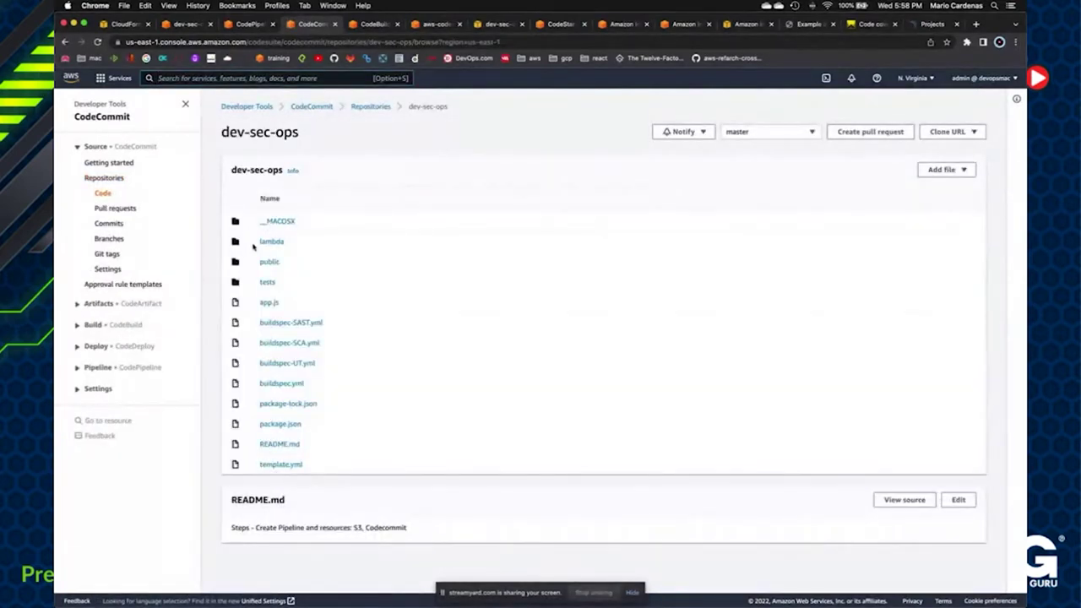
{"action": "left_click", "coordinate": [269, 261]}
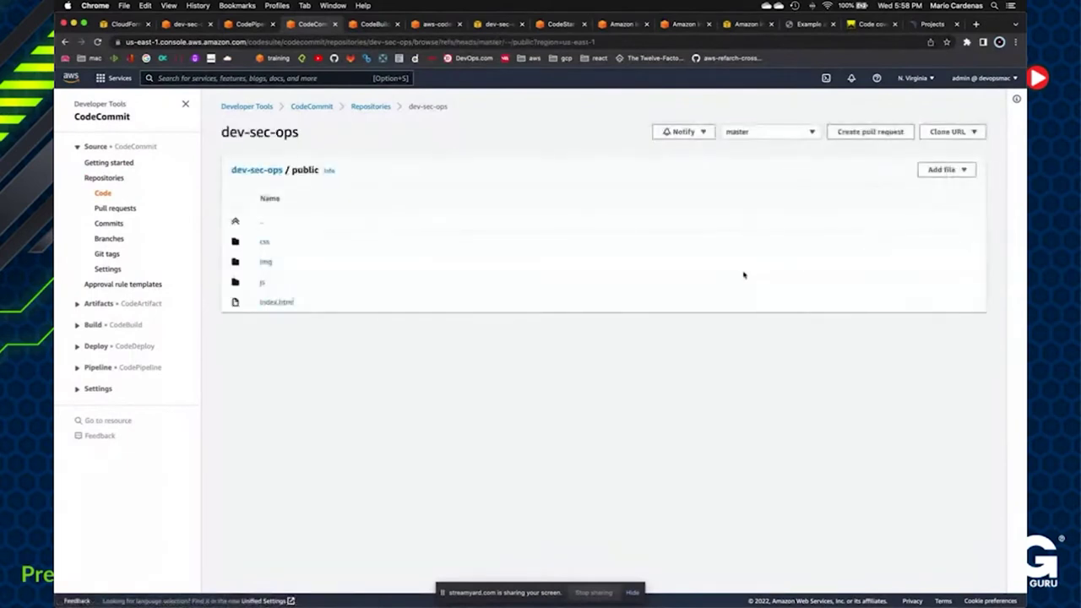
{"action": "left_click", "coordinate": [275, 302]}
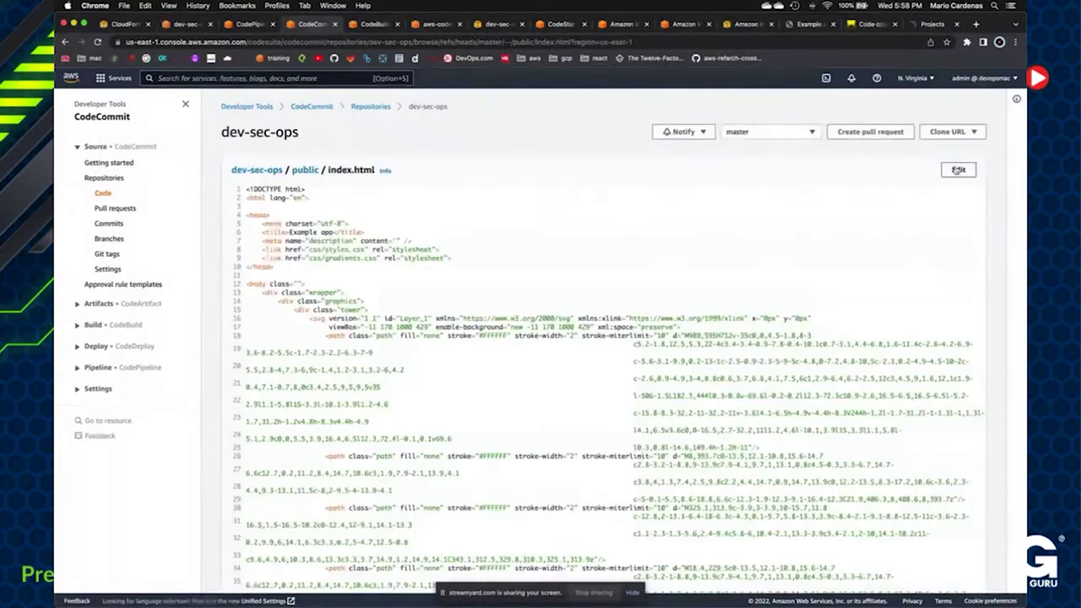
{"action": "left_click", "coordinate": [958, 170]}
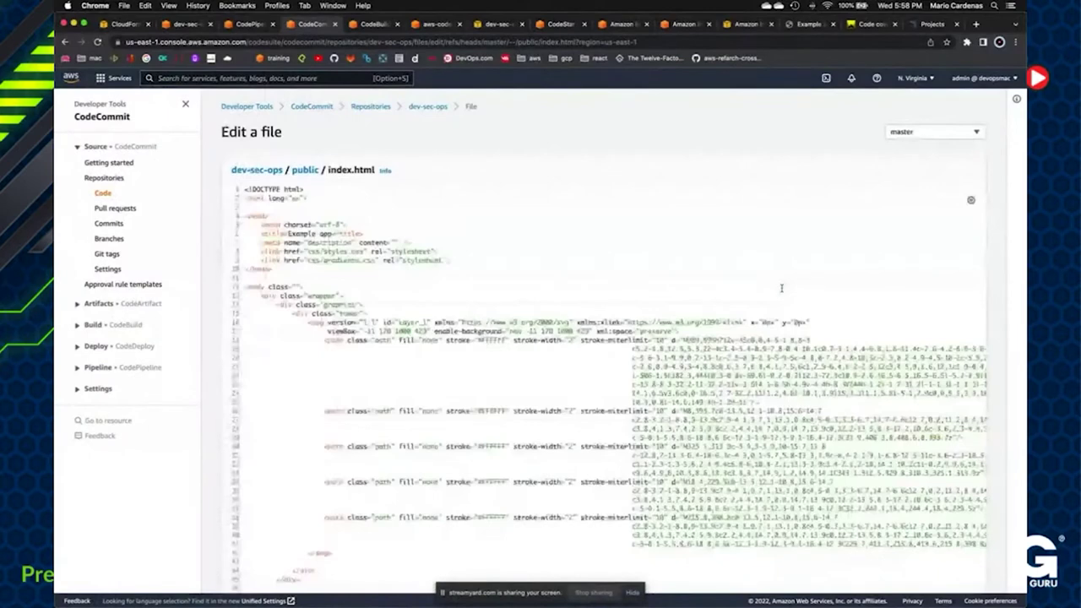
- Add an <h2>Hello DevSecOps heading on a new line below the web application heading
{"action": "scroll", "coordinate": [635, 359], "scroll_direction": "down", "scroll_amount": 10}
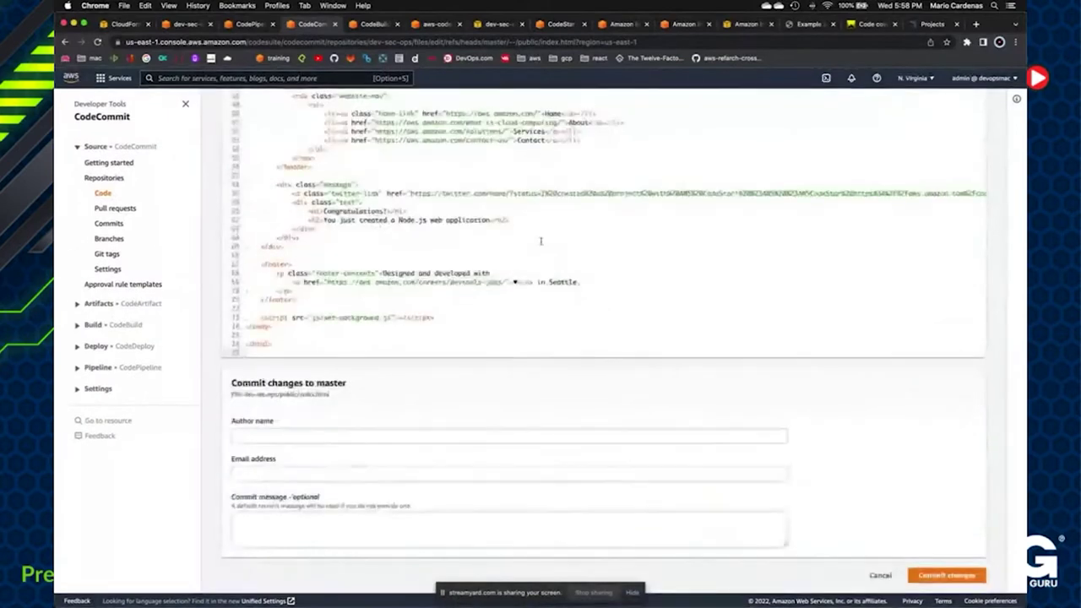
{"action": "left_click", "coordinate": [533, 221]}
{"action": "key", "text": "Return"}
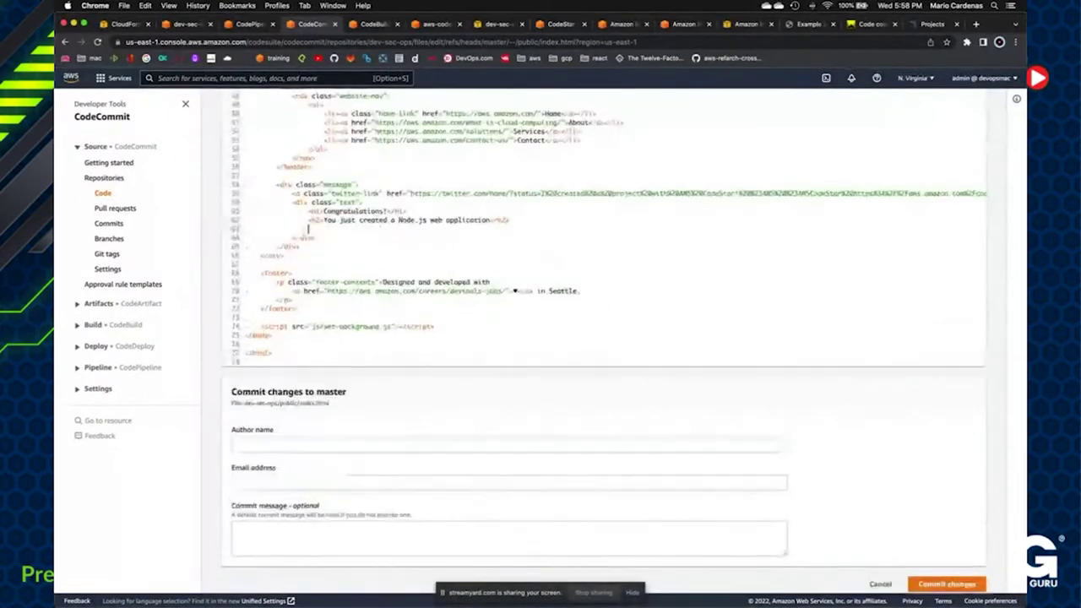
{"action": "type", "text": "<h2>"}
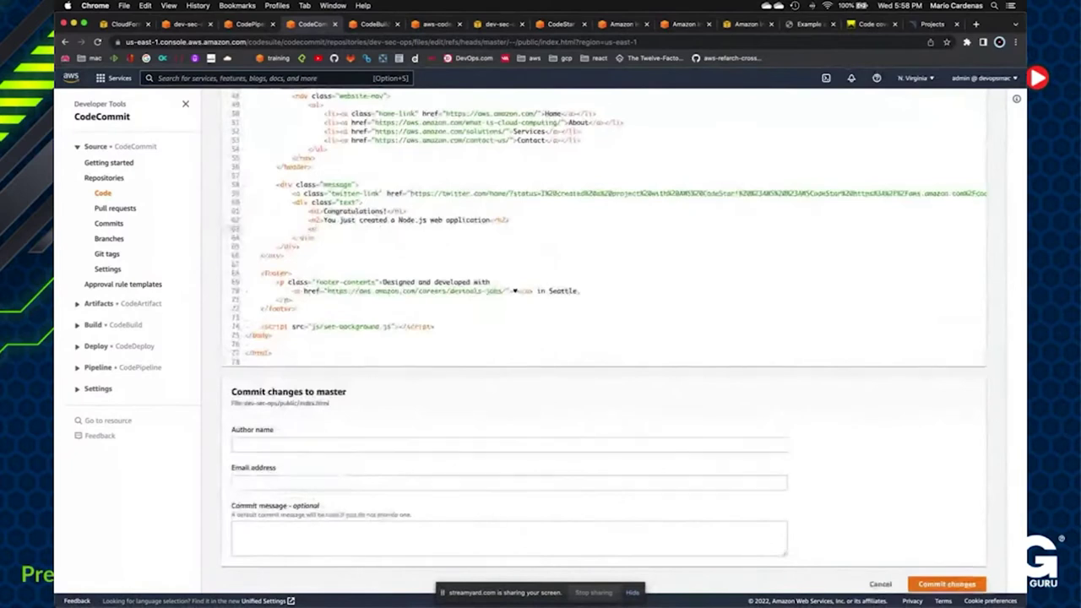
{"action": "type", "text": "Hello W"}
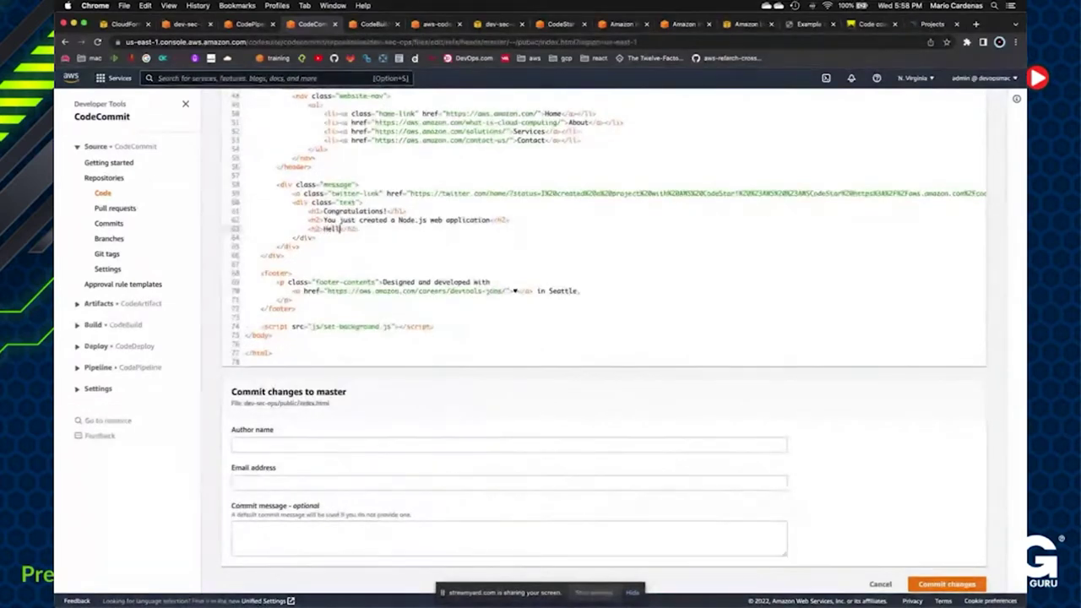
{"action": "type", "text": "evSecOps"}
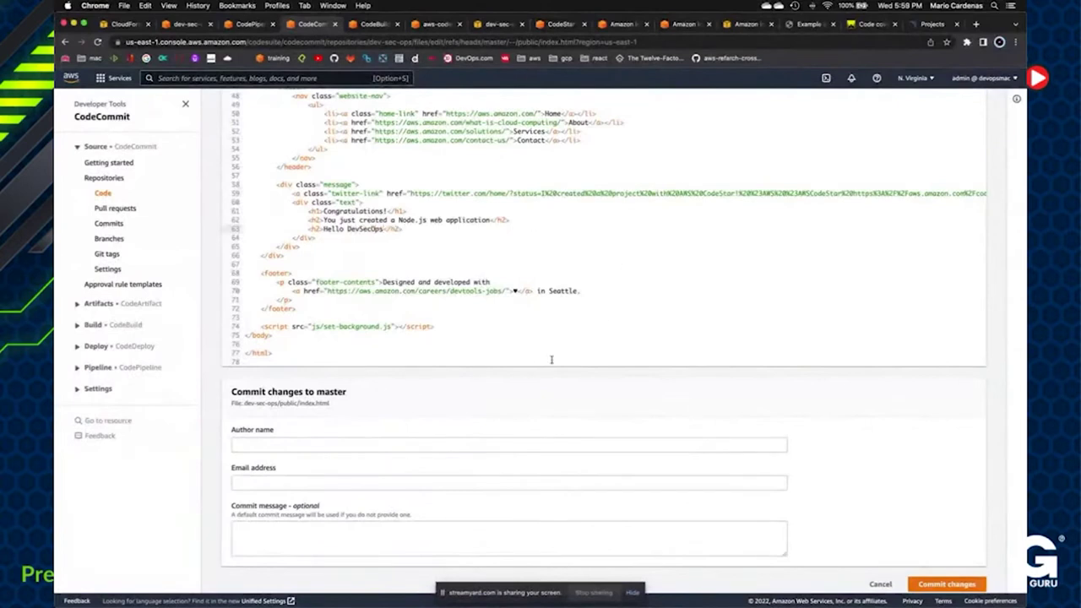
- Enter the author's name and e-mail, message 'Add hello', and commit to master
{"action": "left_click", "coordinate": [424, 445]}
{"action": "type", "text": "Mario Cardenas"}
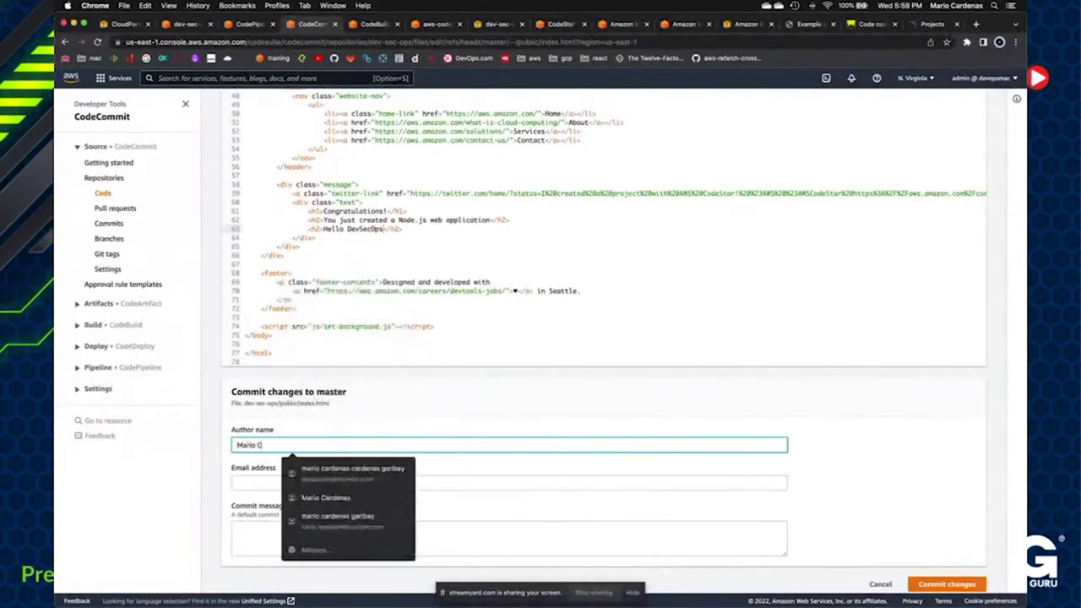
{"action": "left_click", "coordinate": [240, 483]}
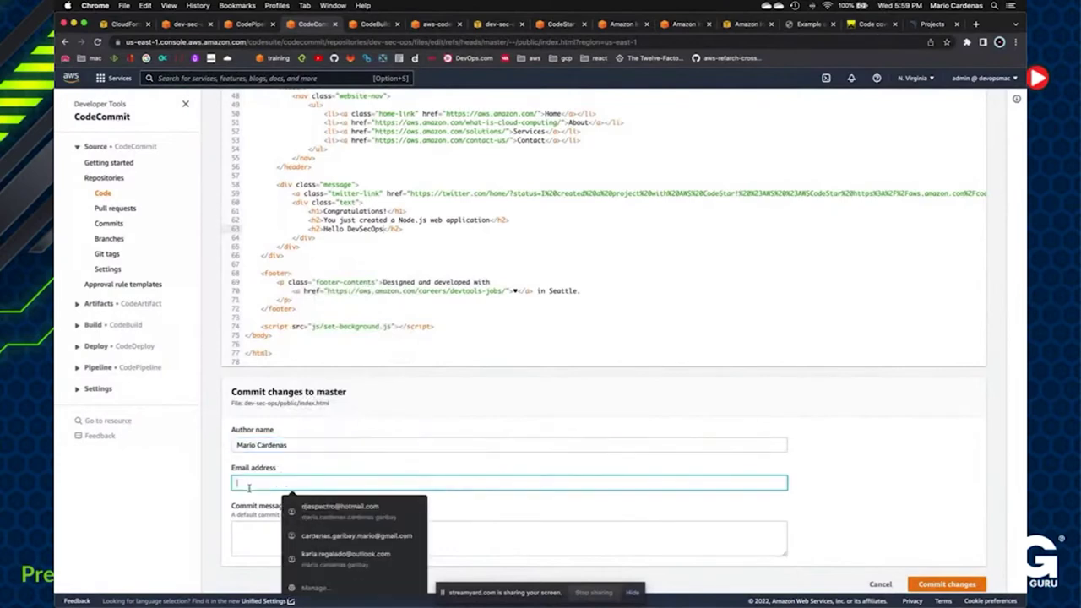
{"action": "left_click", "coordinate": [320, 506]}
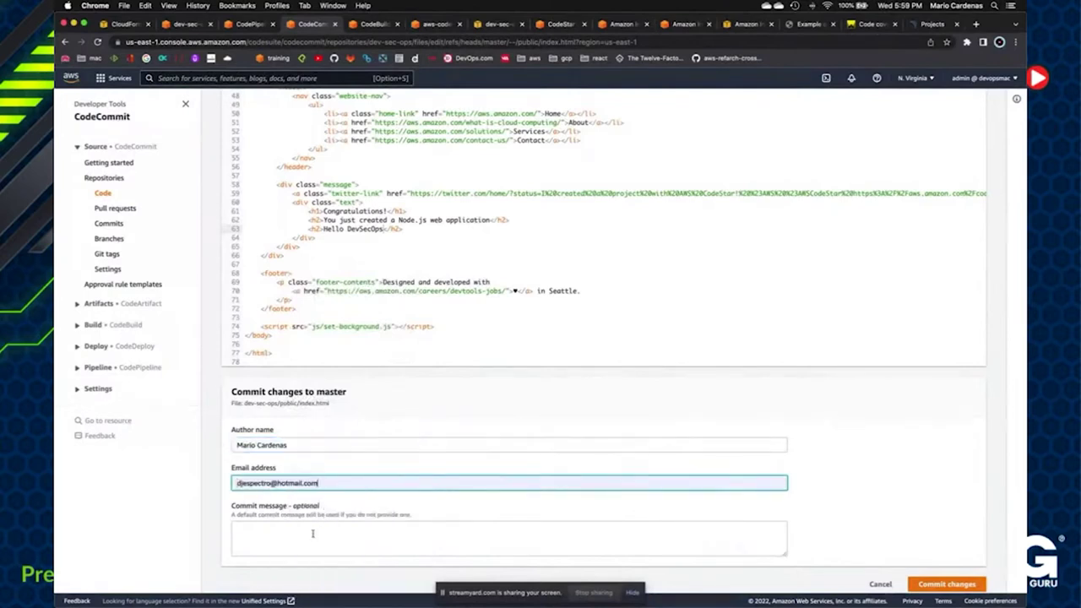
{"action": "left_click", "coordinate": [311, 532]}
{"action": "type", "text": "Add hello"}
{"action": "left_click", "coordinate": [947, 584]}
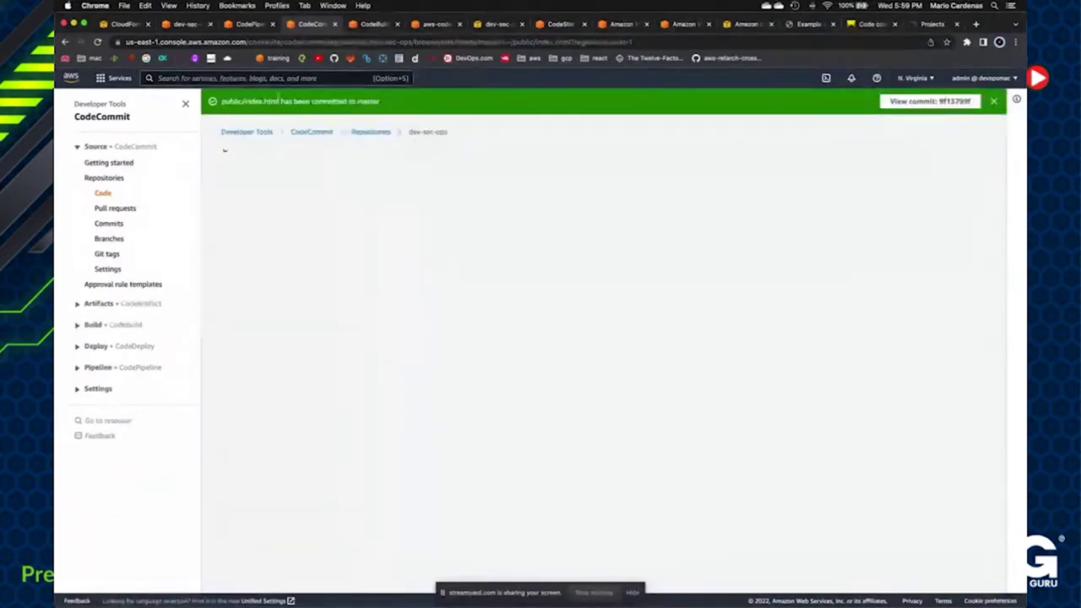
- Watch the Add hello pipeline run with CodeBuild, UnitTest, SCA and SAST in progress
{"action": "left_click", "coordinate": [244, 24]}
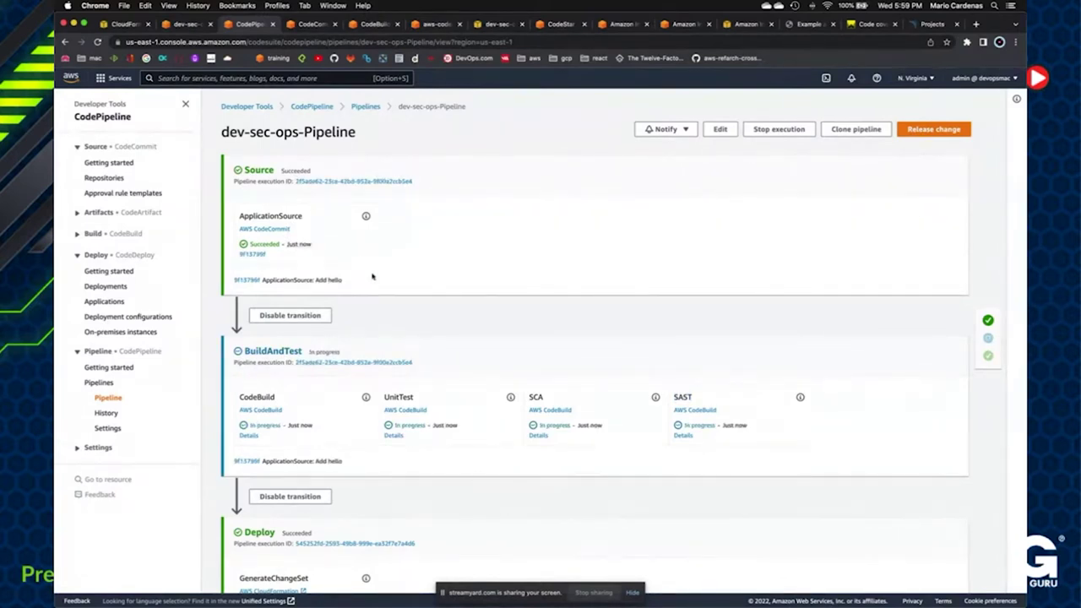
{"action": "scroll", "coordinate": [433, 363], "scroll_direction": "down", "scroll_amount": 1}
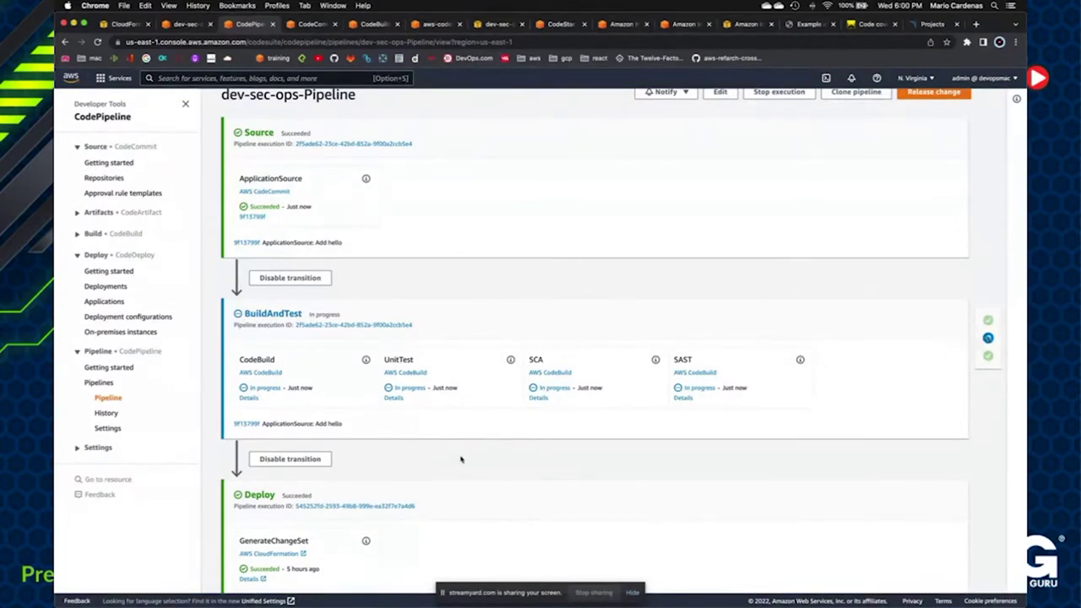
{"action": "scroll", "coordinate": [461, 458], "scroll_direction": "down", "scroll_amount": 3}
{"action": "scroll", "coordinate": [424, 214], "scroll_direction": "up", "scroll_amount": 4}
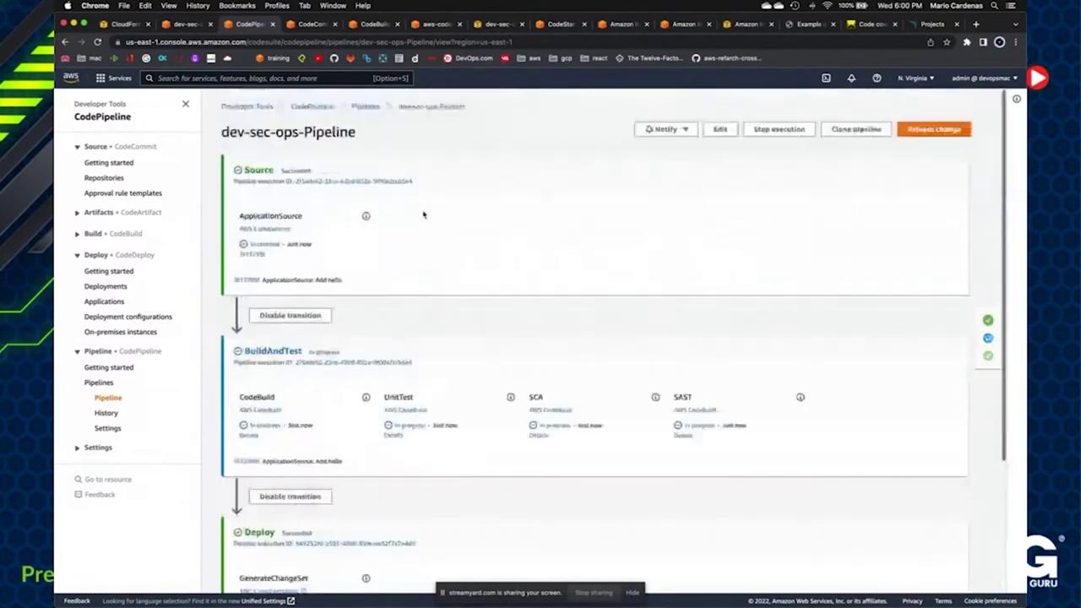
- Look over the build logs and S3 dev-sec-op/ artifacts, then the Elastic Beanstalk environment
{"action": "left_click", "coordinate": [376, 26]}
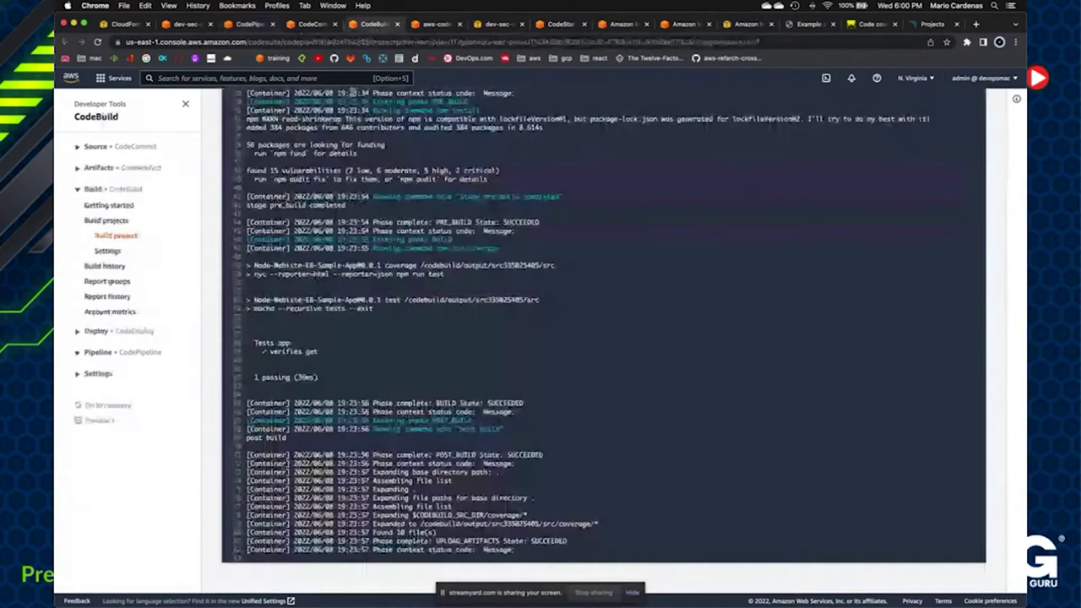
{"action": "left_click", "coordinate": [431, 25]}
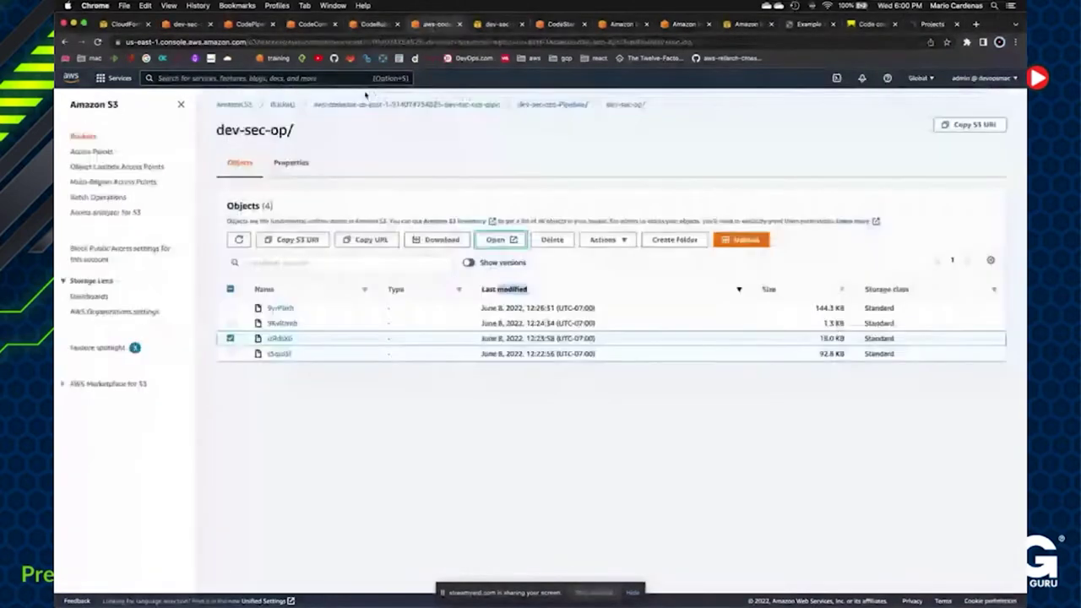
{"action": "key", "text": "ctrl+Tab"}
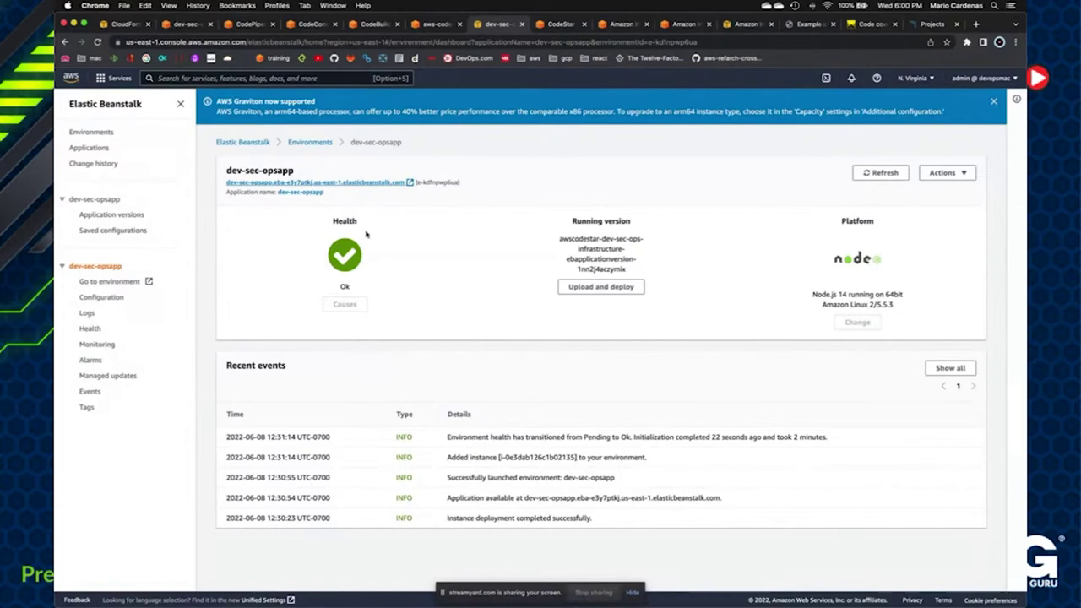
- Return to dev-sec-ops-Pipeline to see UnitTest succeeded while CodeBuild, SCA and SAST continue
{"action": "left_click", "coordinate": [245, 24]}
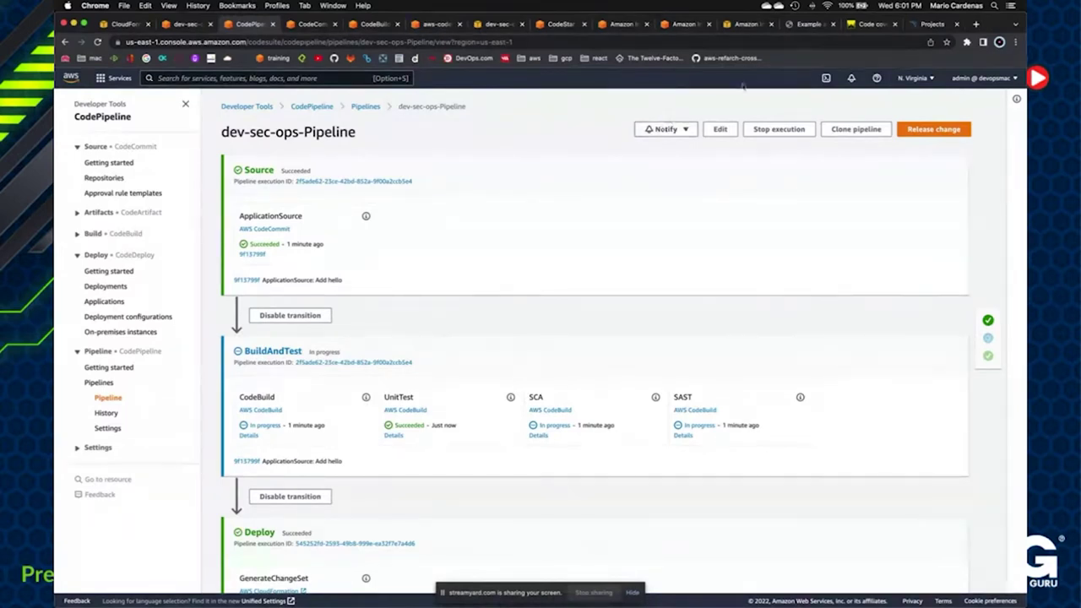
- Check the deployed Example app, then view the coverage report showing app.js at 30.23% statements
{"action": "left_click", "coordinate": [808, 28]}
{"action": "left_click", "coordinate": [867, 31]}
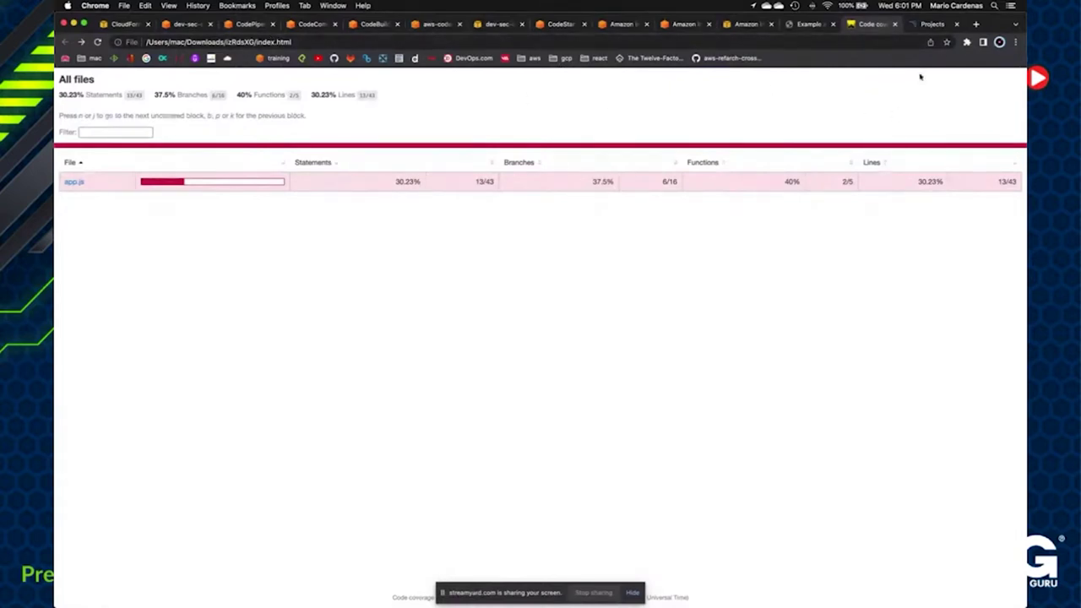
- Bring up SonarQube's Projects page, where DevSecOps shows Passed with 21 bugs and 0 vulnerabilities
{"action": "left_click", "coordinate": [932, 24]}
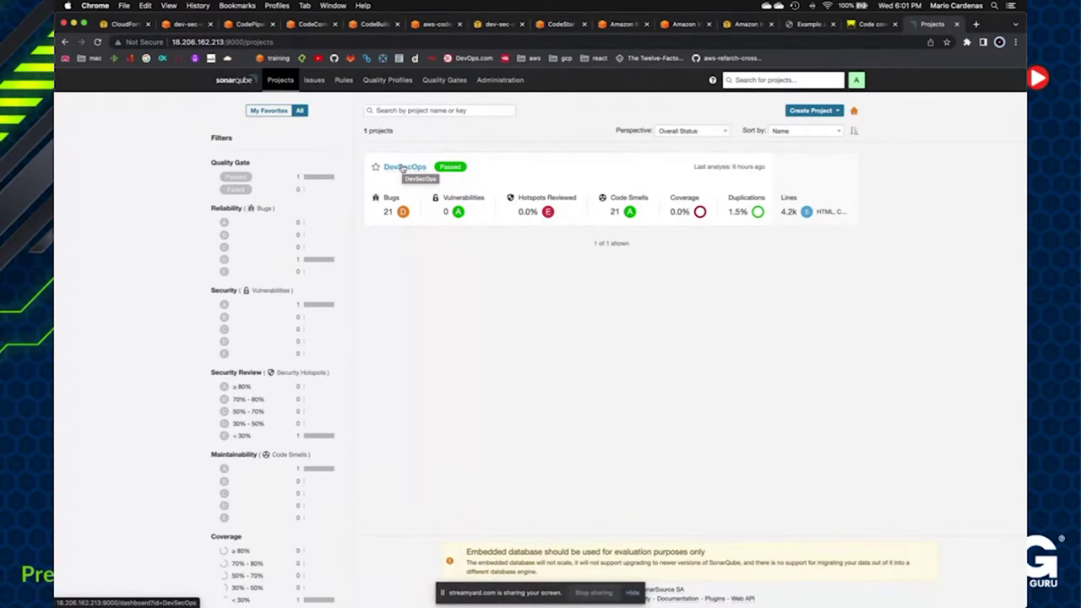
- Review DevSecOps issues, the first issue's source, and security hotspots, ending on the project overview
{"action": "left_click", "coordinate": [404, 168]}
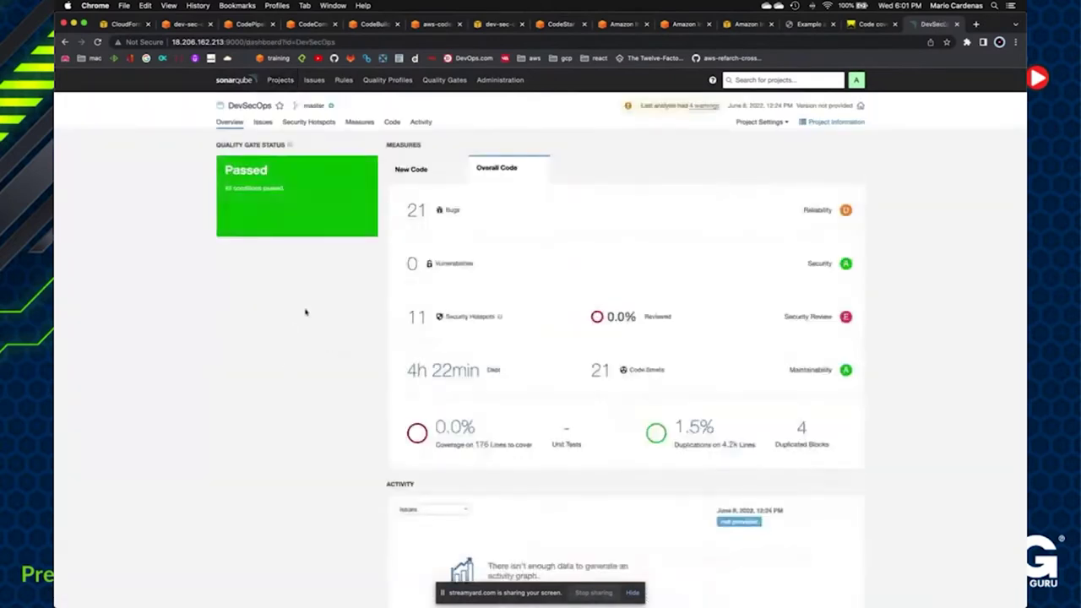
{"action": "left_click", "coordinate": [263, 124]}
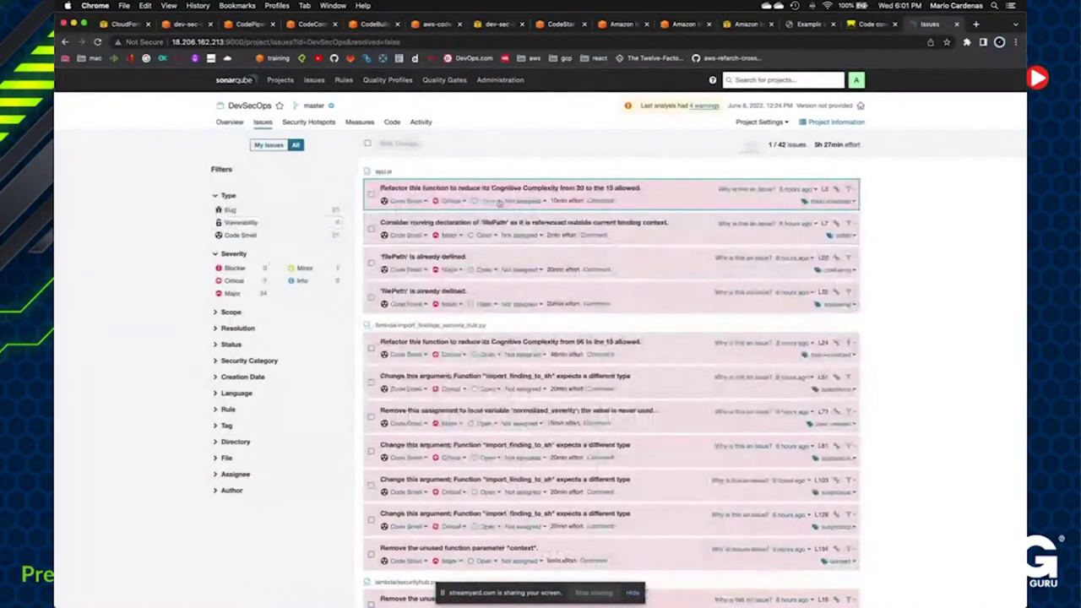
{"action": "left_click", "coordinate": [502, 191]}
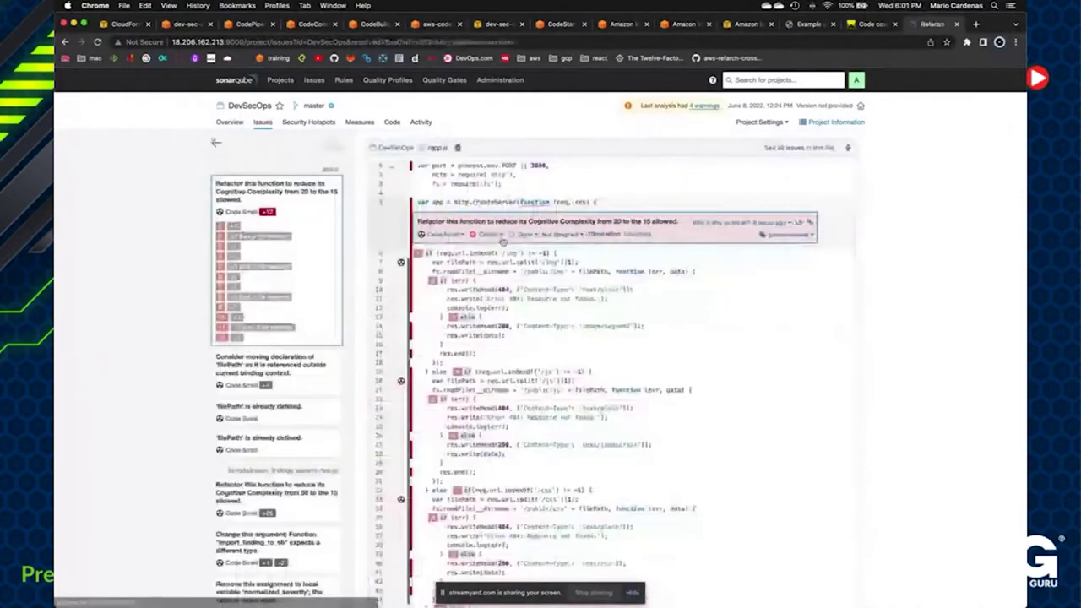
{"action": "left_click", "coordinate": [308, 123]}
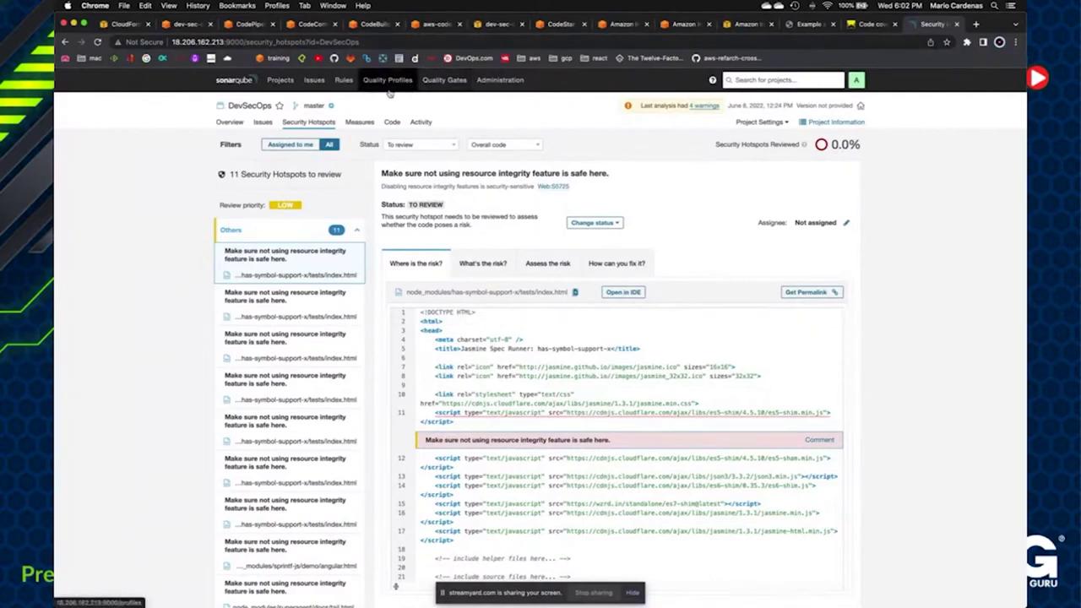
{"action": "left_click", "coordinate": [229, 121]}
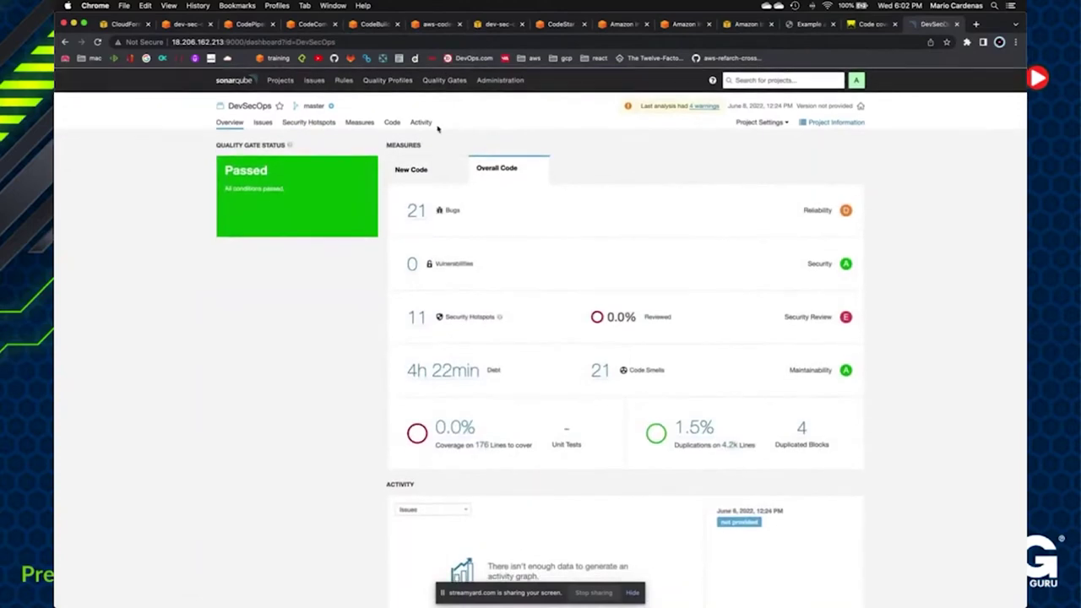
- Confirm the CodeBuild log's 'Tests app 1 passing' output, then return to the pipeline's BuildAndTest stage
{"action": "left_click", "coordinate": [251, 24]}
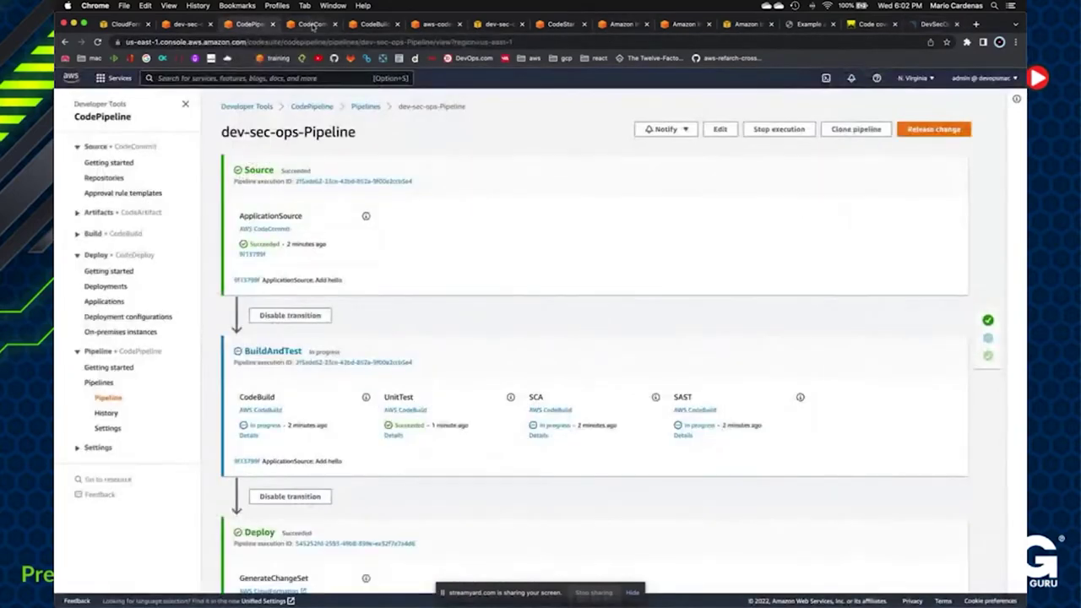
{"action": "left_click", "coordinate": [312, 24]}
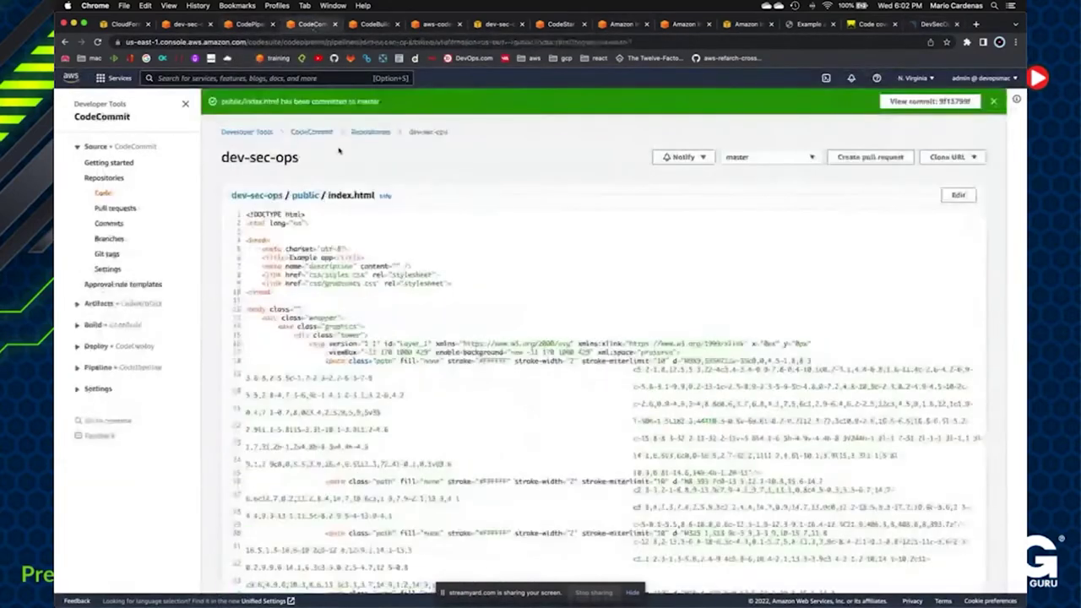
{"action": "left_click", "coordinate": [381, 27]}
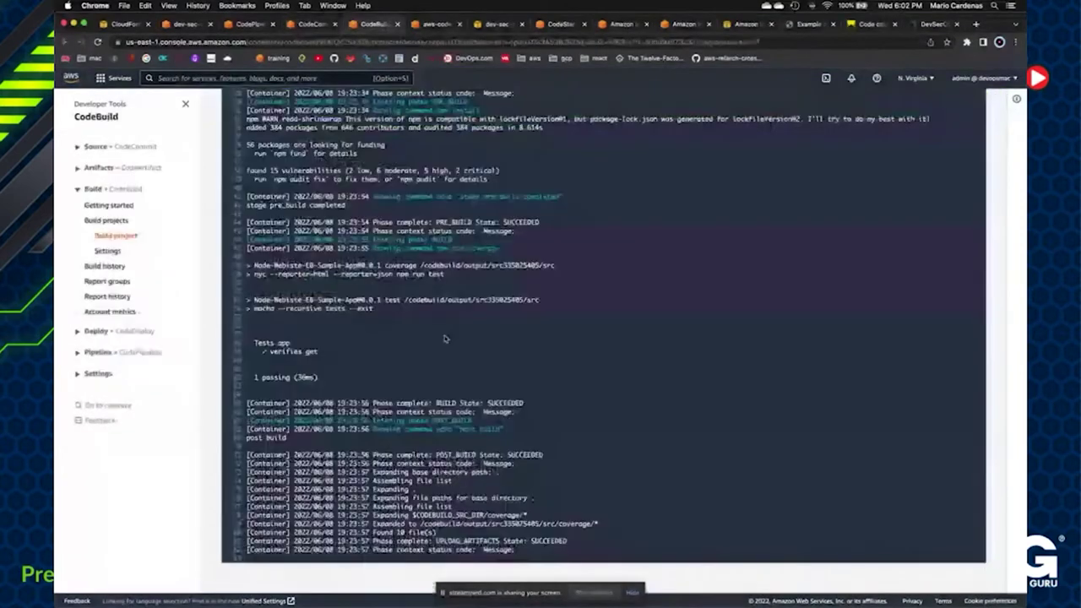
{"action": "left_click_drag", "start_coordinate": [252, 340], "coordinate": [322, 383]}
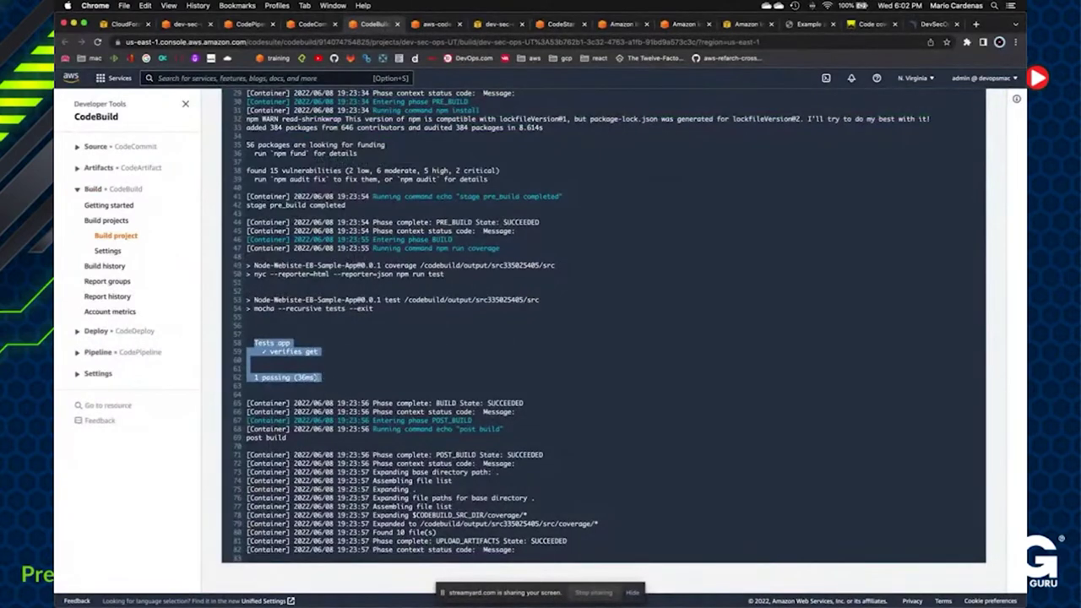
{"action": "left_click", "coordinate": [317, 377]}
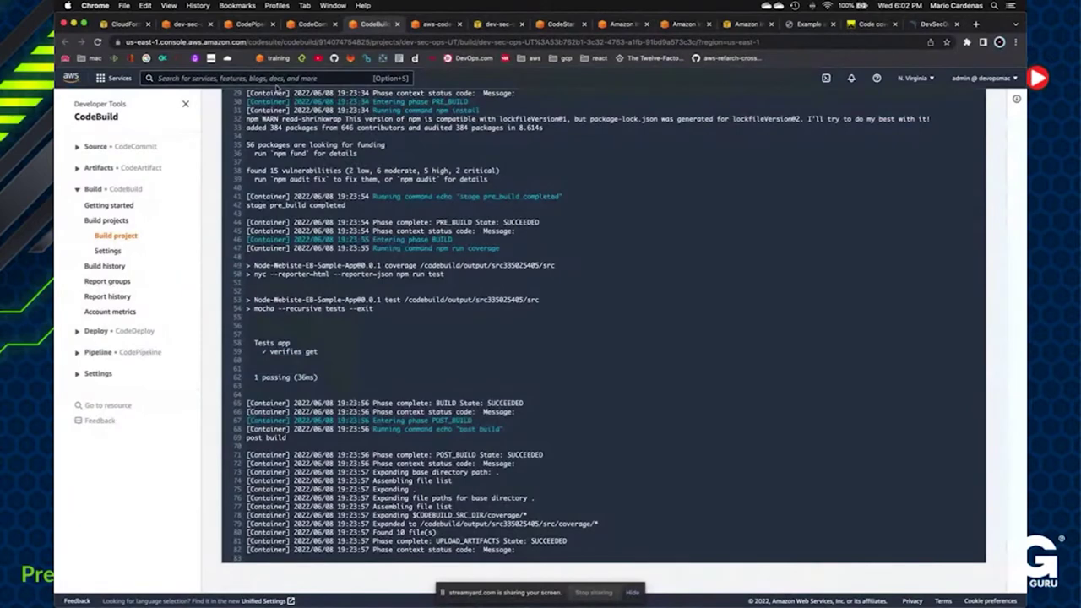
{"action": "left_click", "coordinate": [280, 23]}
{"action": "scroll", "coordinate": [507, 397], "scroll_direction": "down", "scroll_amount": 3}
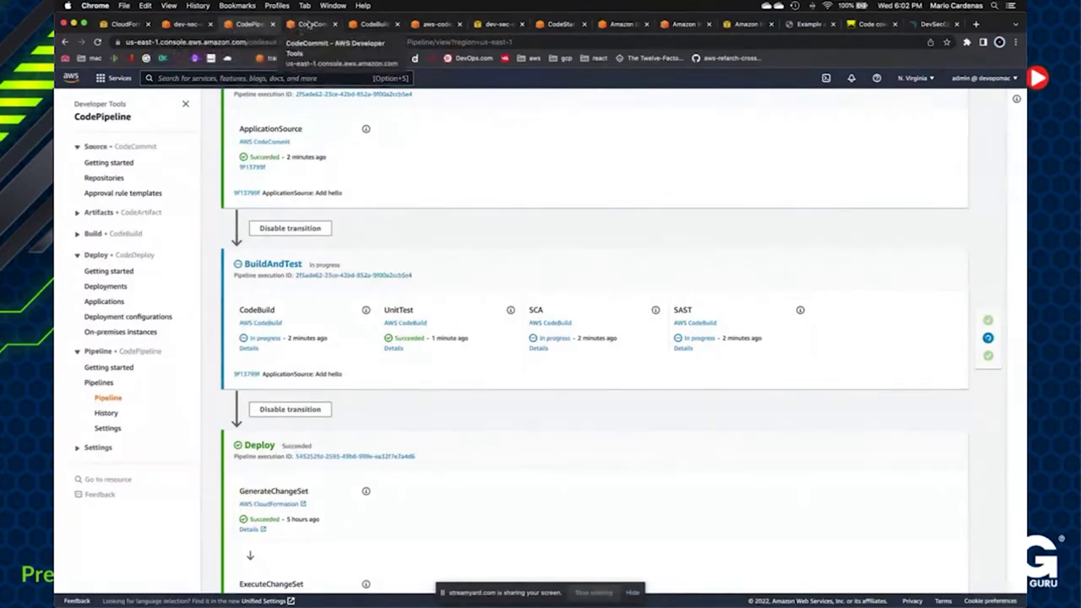
- Go from the committed public/index.html view up to the dev-sec-ops repository root
{"action": "left_click", "coordinate": [309, 24]}
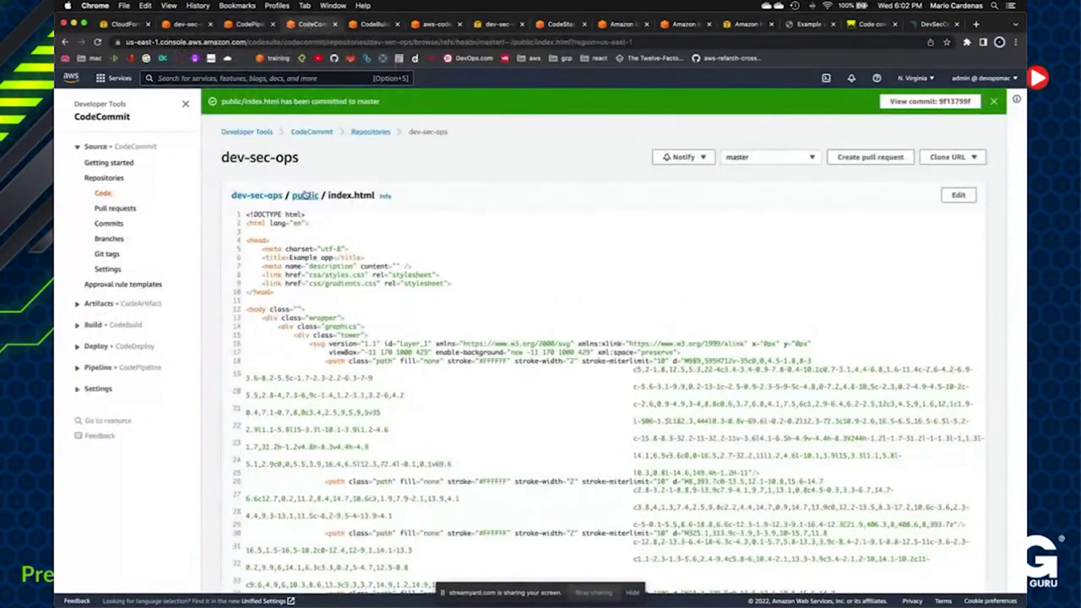
{"action": "left_click", "coordinate": [267, 196]}
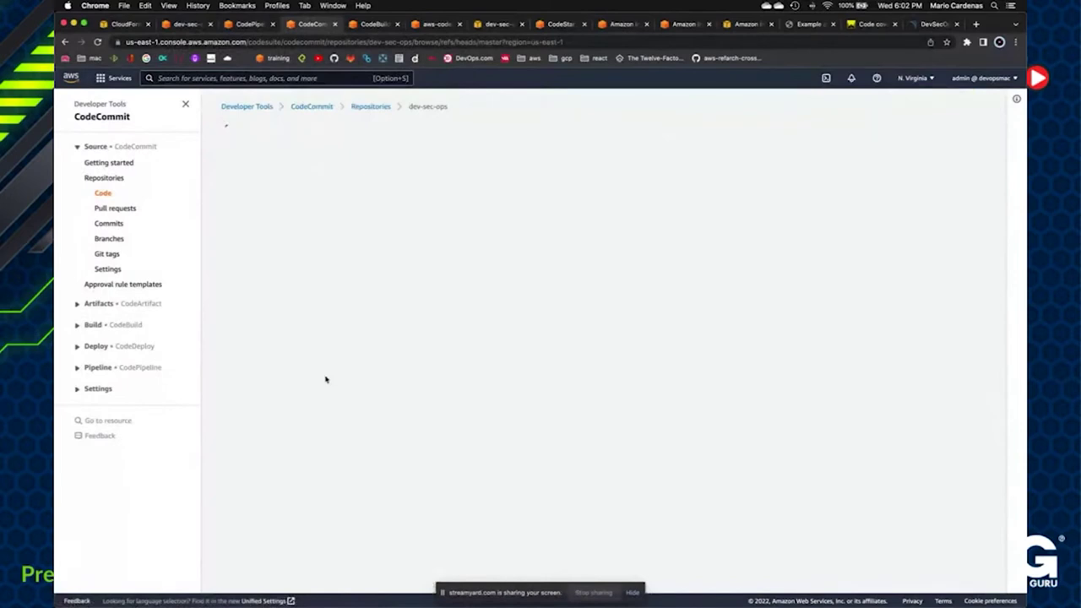
- Show the dev-sec-ops-admin bucket's objects, then switch to setup.yaml in Visual Studio Code
{"action": "left_click", "coordinate": [184, 24]}
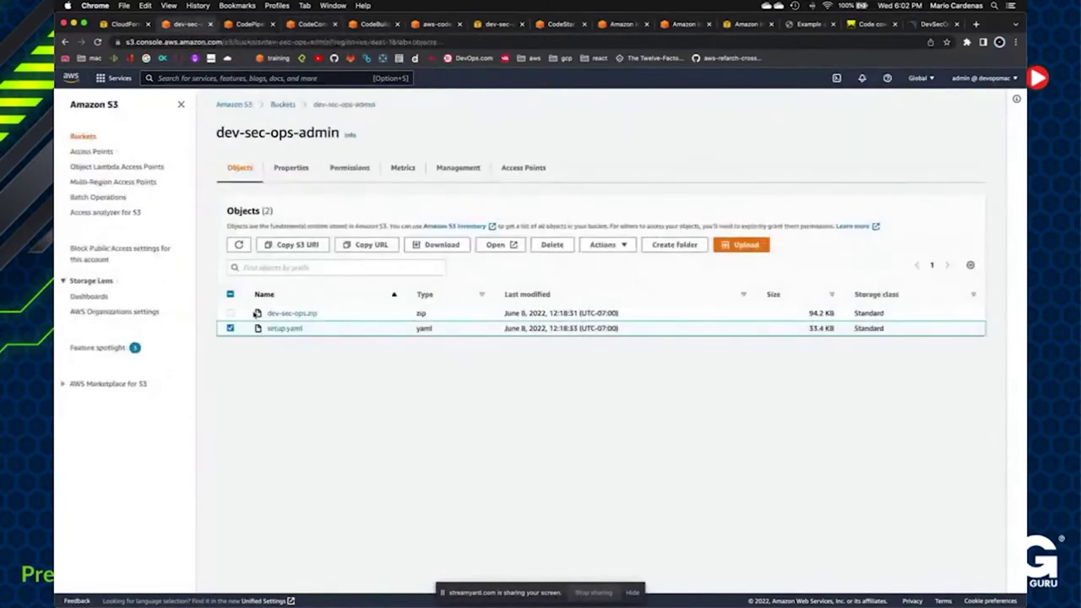
{"action": "key", "text": "super+Tab"}
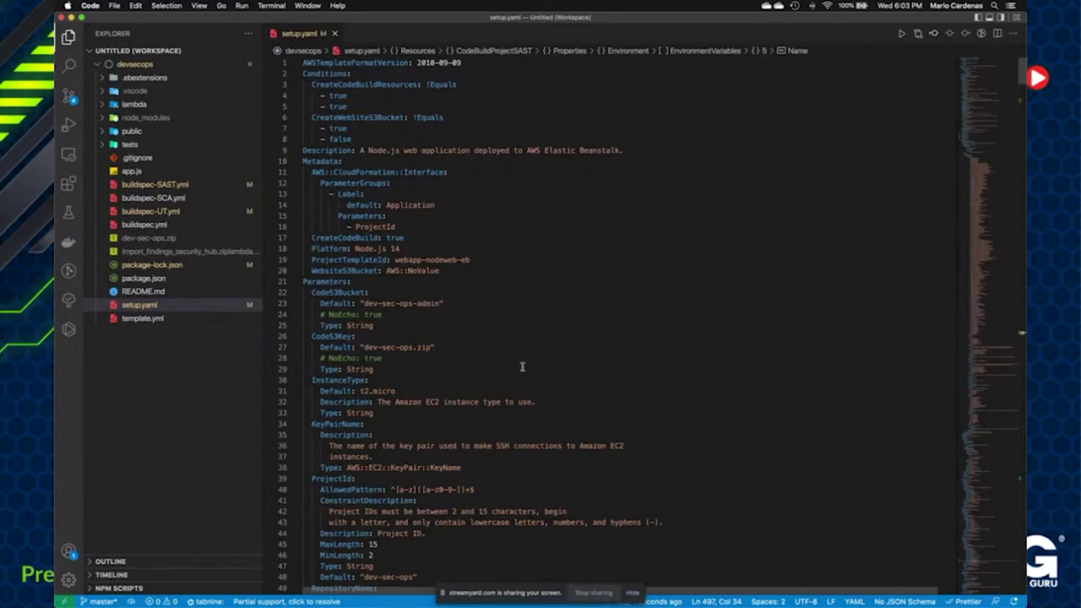
- Read through setup.yaml's CloudFormation parameters, then close the file
{"action": "scroll", "coordinate": [525, 364], "scroll_direction": "down", "scroll_amount": 5}
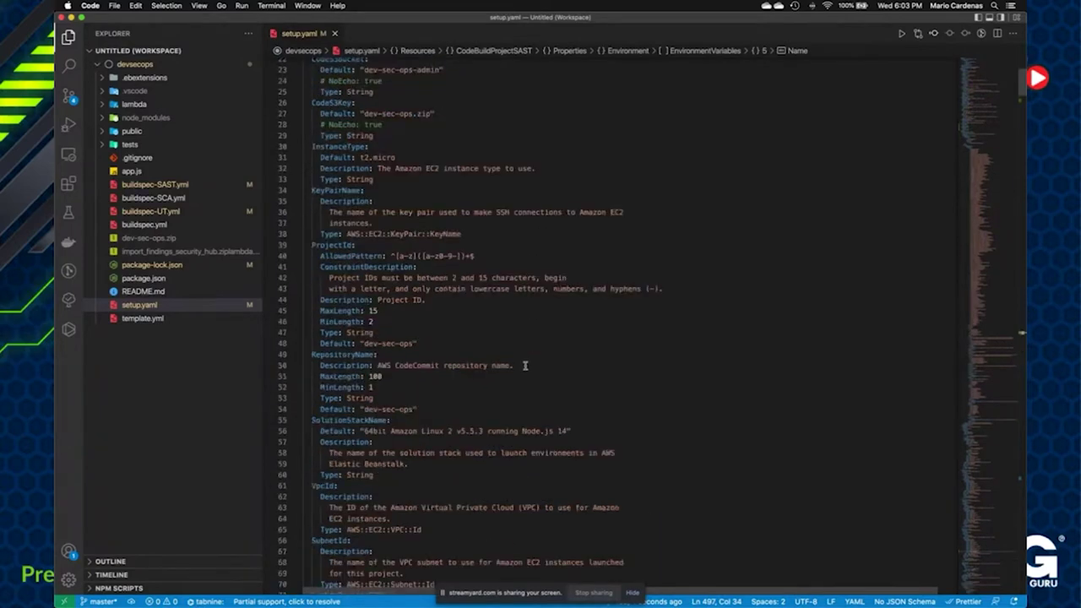
{"action": "scroll", "coordinate": [524, 364], "scroll_direction": "down", "scroll_amount": 8}
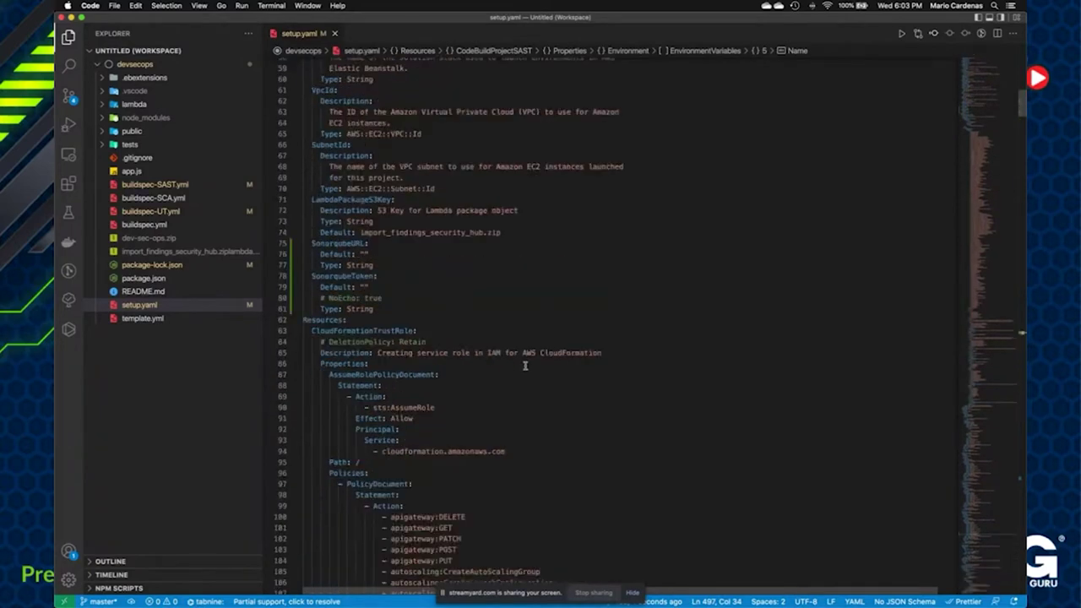
{"action": "scroll", "coordinate": [524, 364], "scroll_direction": "up", "scroll_amount": 14}
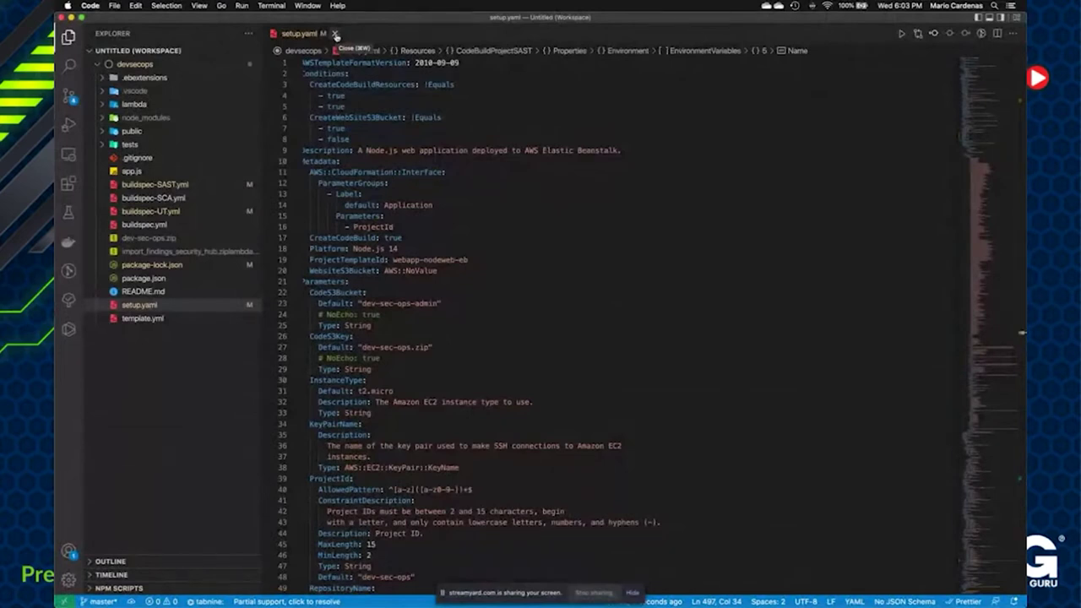
{"action": "left_click", "coordinate": [335, 34]}
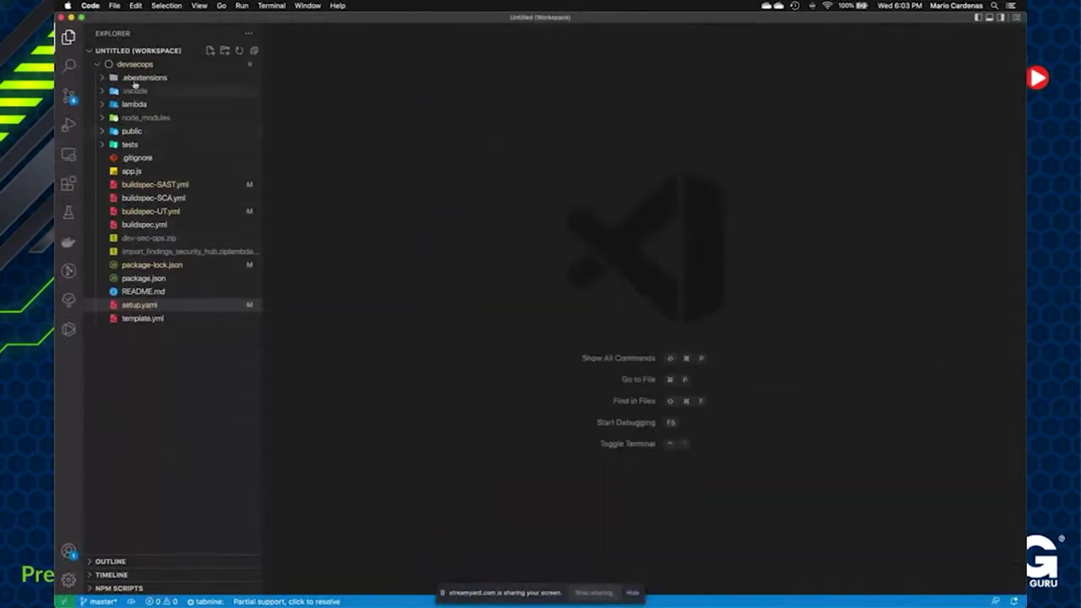
- Review app.js server code around line 29, then minimize VS Code to reveal the S3 bucket page
{"action": "left_click", "coordinate": [132, 171]}
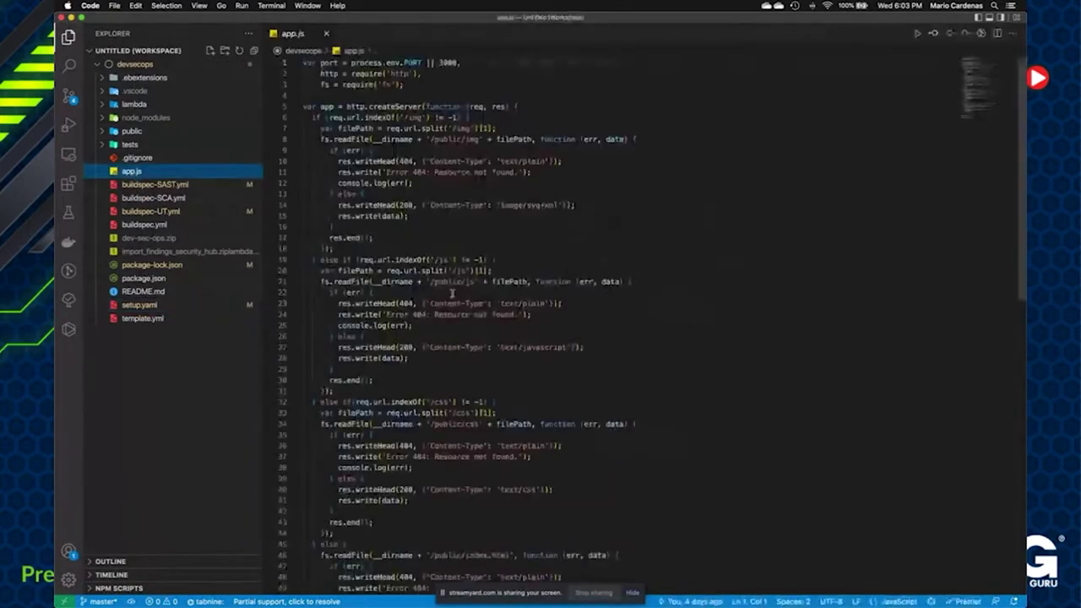
{"action": "left_click", "coordinate": [438, 372]}
{"action": "scroll", "coordinate": [439, 374], "scroll_direction": "down", "scroll_amount": 3}
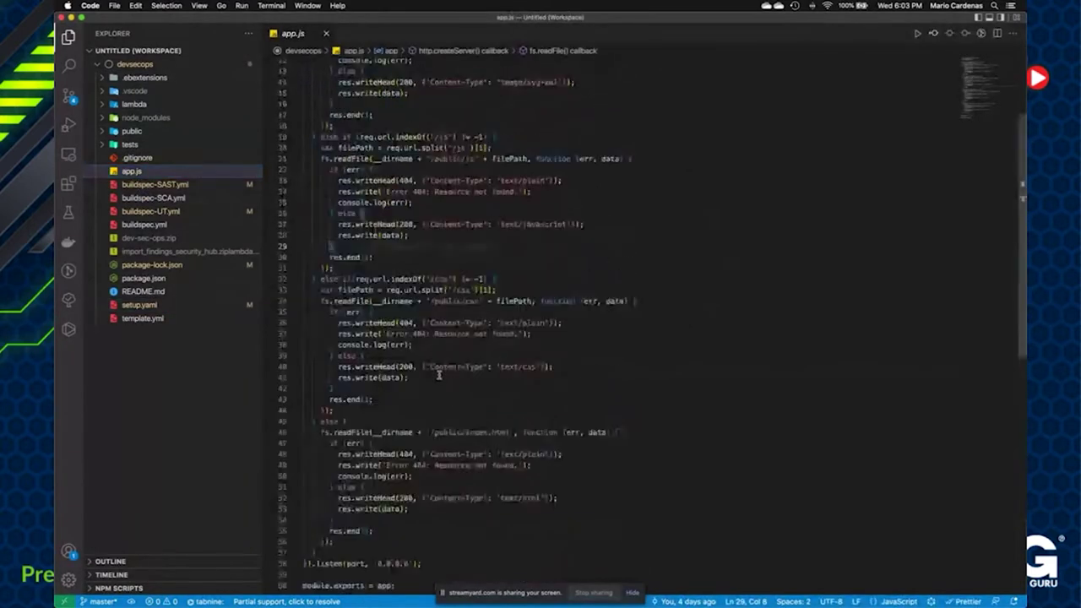
{"action": "scroll", "coordinate": [438, 374], "scroll_direction": "up", "scroll_amount": 3}
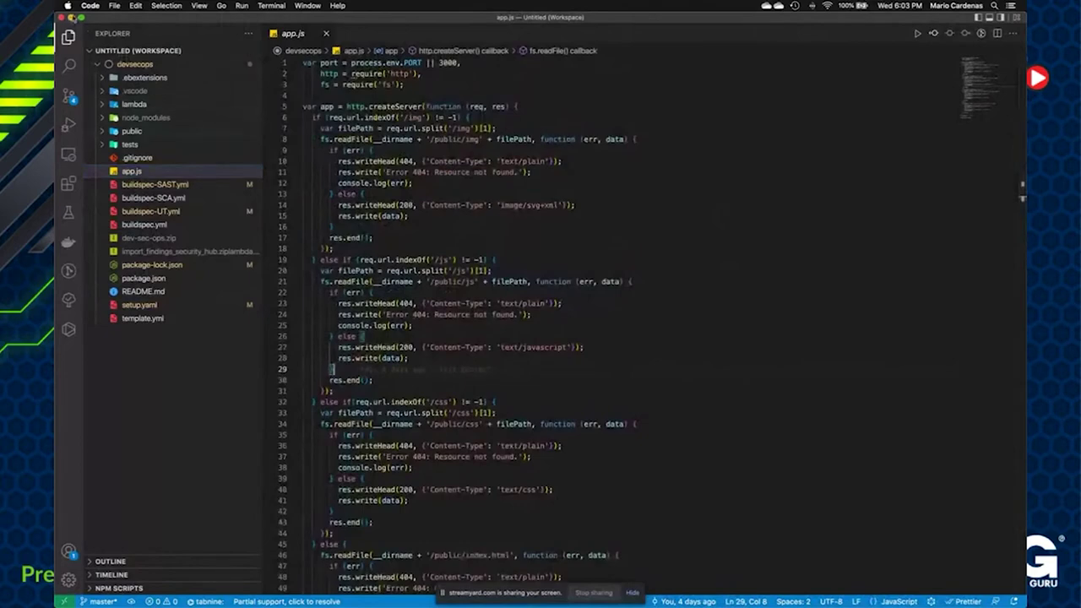
{"action": "left_click", "coordinate": [71, 17]}
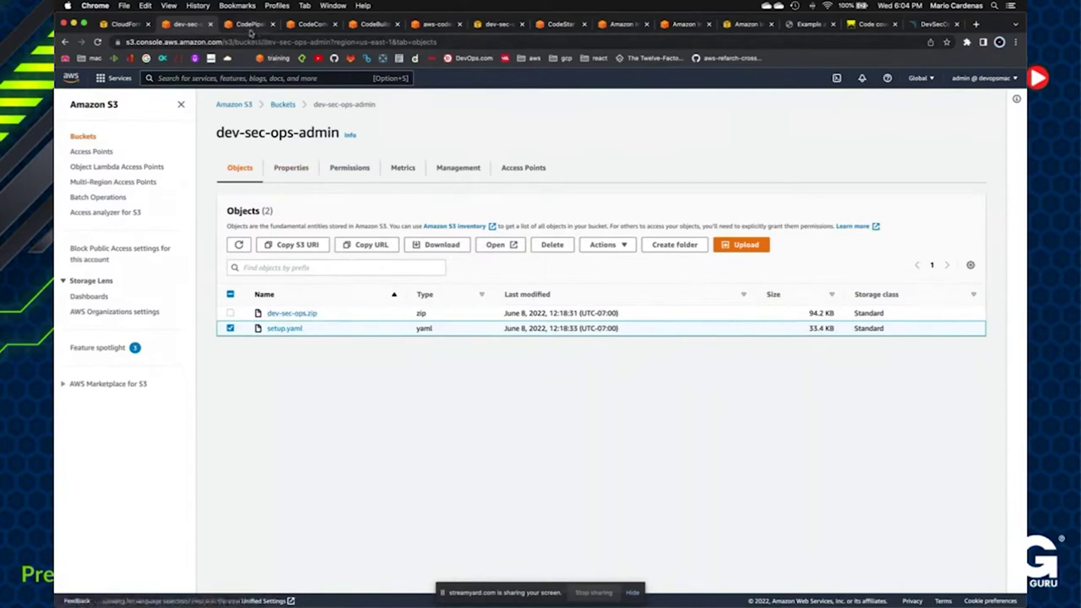
- Check the dev-sec-ops pipeline: BuildAndTest succeeded and Deploy's ExecuteChangeSet is in progress
{"action": "left_click", "coordinate": [250, 24]}
{"action": "scroll", "coordinate": [523, 408], "scroll_direction": "down", "scroll_amount": 2}
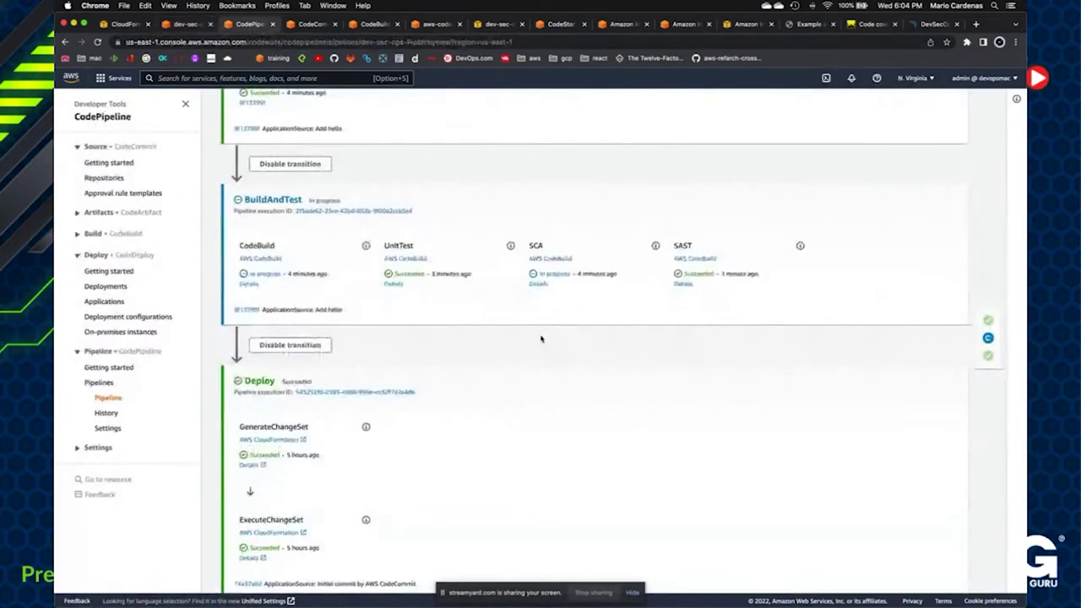
{"action": "scroll", "coordinate": [541, 339], "scroll_direction": "down", "scroll_amount": 1}
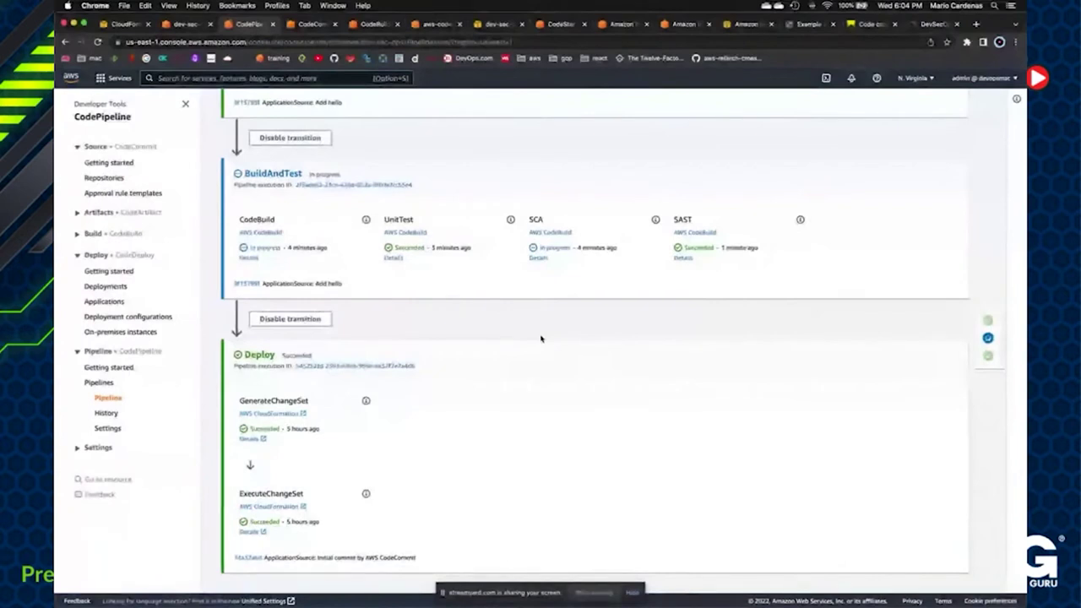
{"action": "scroll", "coordinate": [557, 341], "scroll_direction": "up", "scroll_amount": 1}
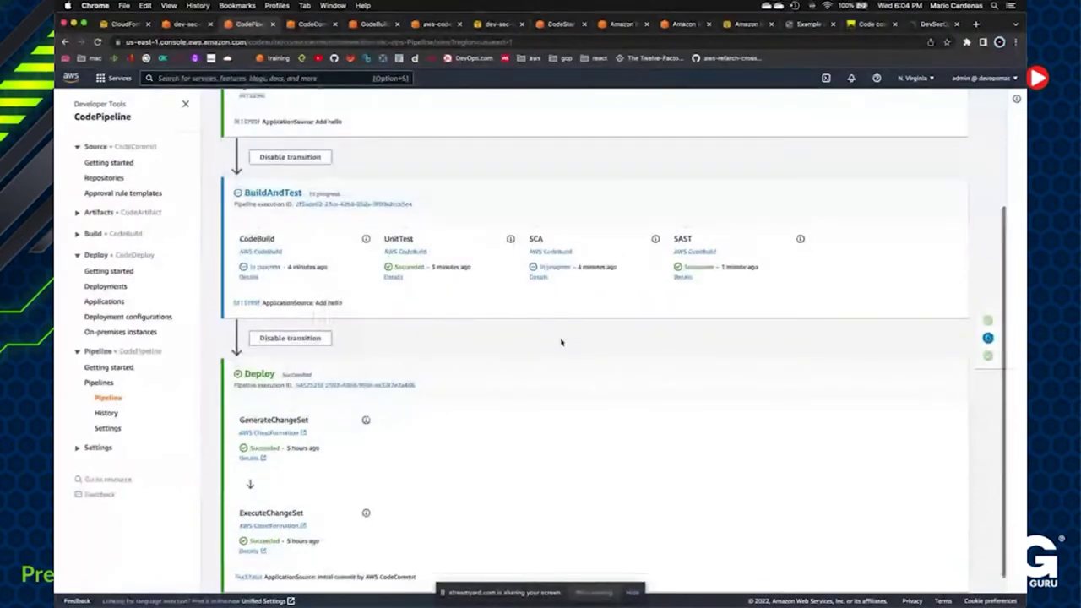
{"action": "scroll", "coordinate": [561, 342], "scroll_direction": "up", "scroll_amount": 4}
{"action": "scroll", "coordinate": [561, 342], "scroll_direction": "down", "scroll_amount": 5}
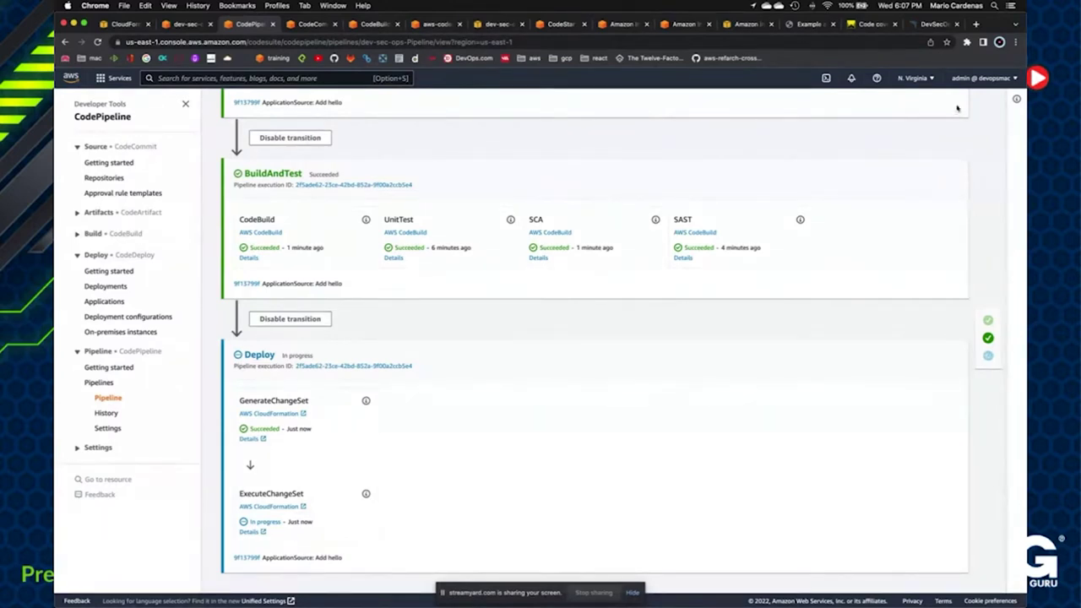
- Load A Cloud Guru in a new tab, then close its login page to return to SonarQube
{"action": "left_click", "coordinate": [975, 23]}
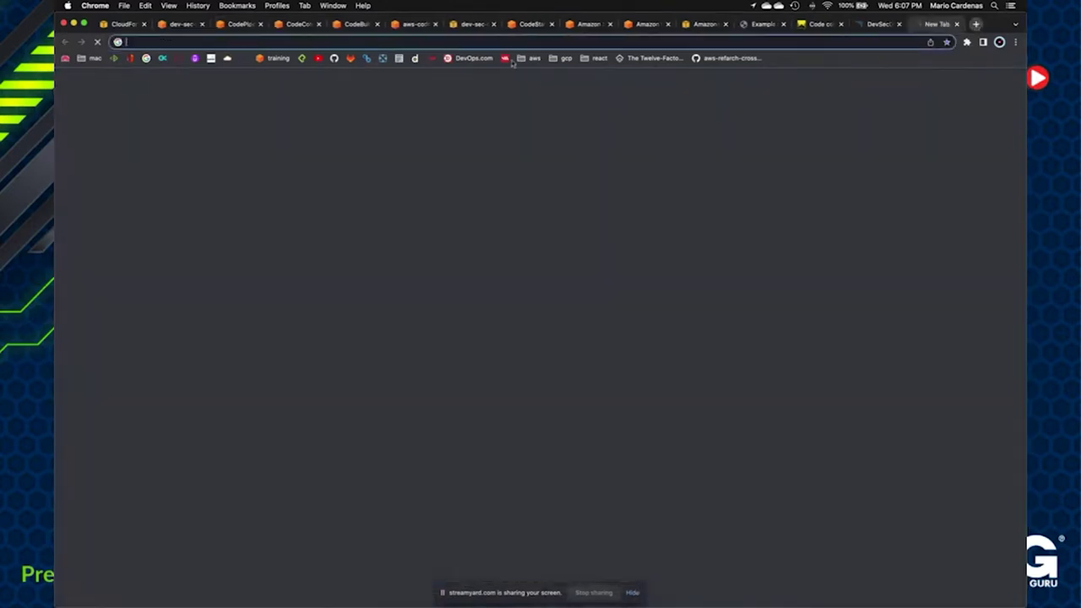
{"action": "left_click", "coordinate": [226, 60]}
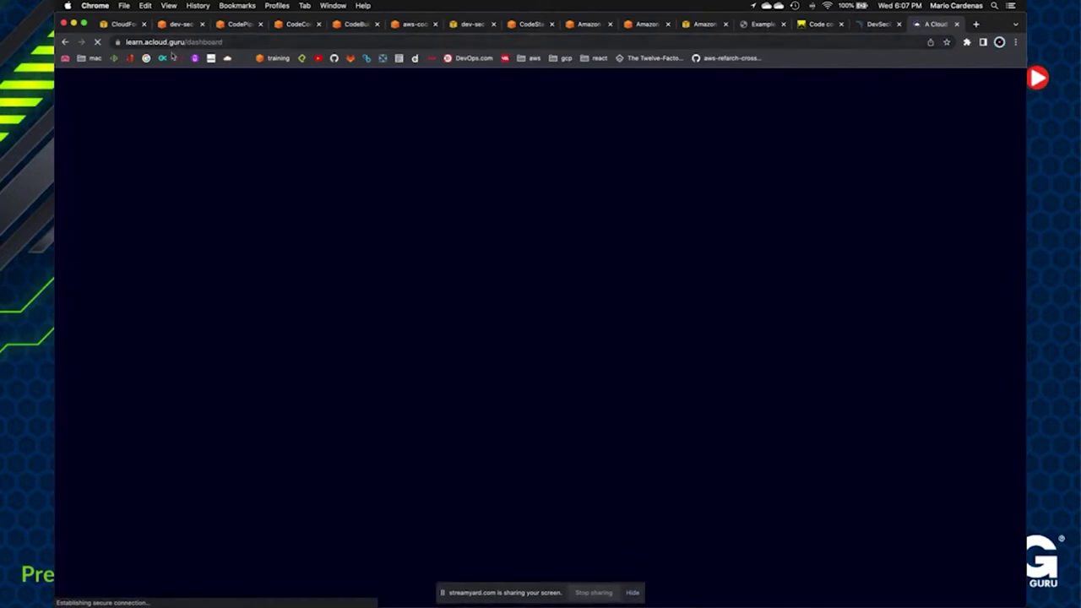
{"action": "left_click", "coordinate": [173, 42]}
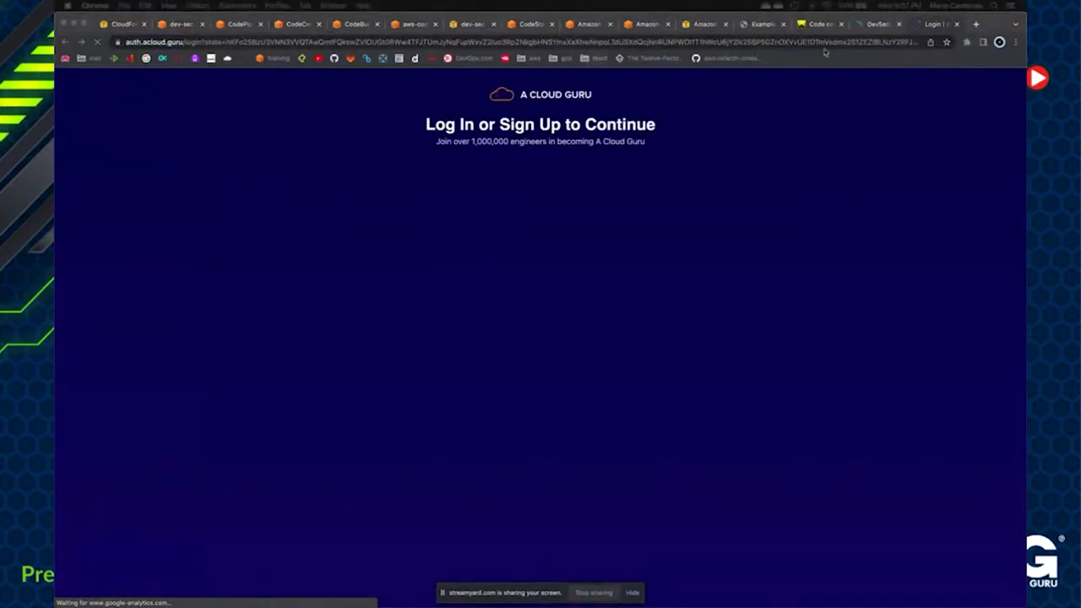
{"action": "left_click", "coordinate": [955, 24]}
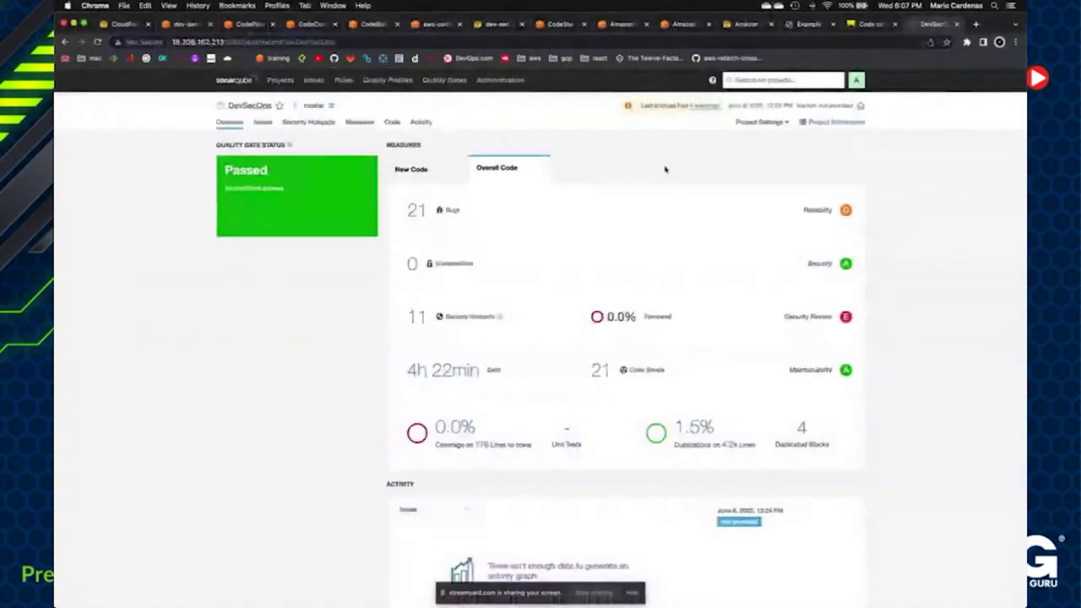
- Go back to the dev-sec-ops-Pipeline in CodePipeline, where ExecuteChangeSet is still deploying
{"action": "left_click", "coordinate": [252, 24]}
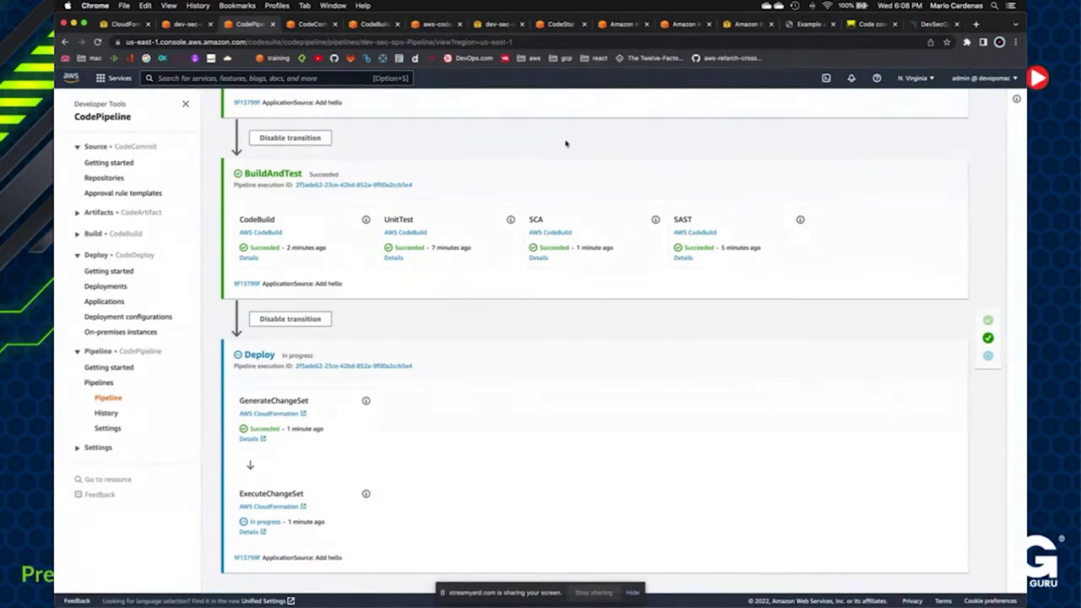
- Reload the deployed Node.js app to confirm 'Hello DevSecOps', then view the CloudFormation stacks list
{"action": "left_click", "coordinate": [809, 23]}
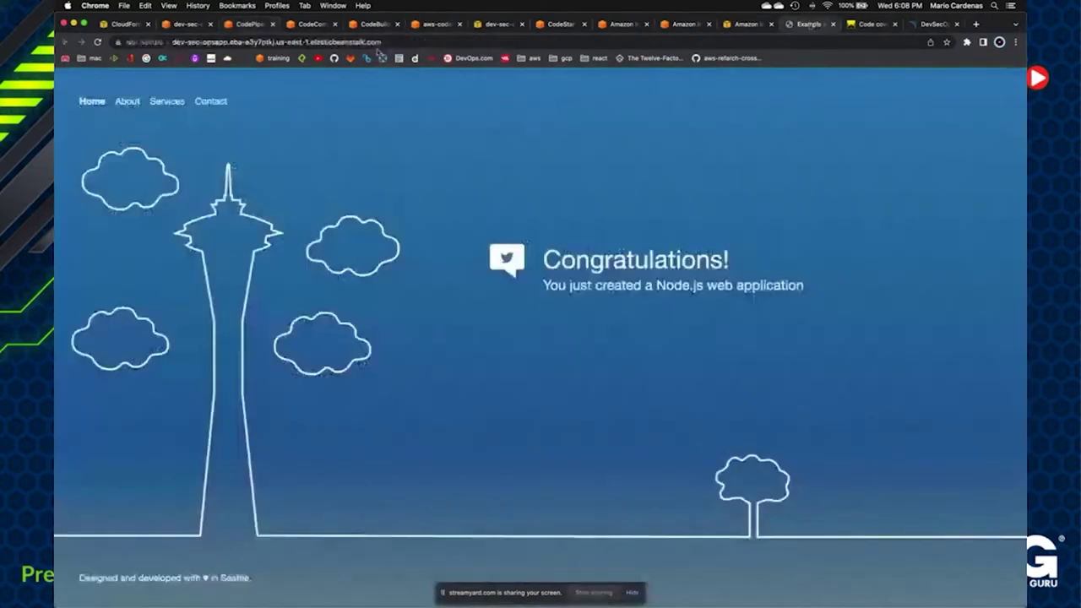
{"action": "left_click", "coordinate": [97, 43]}
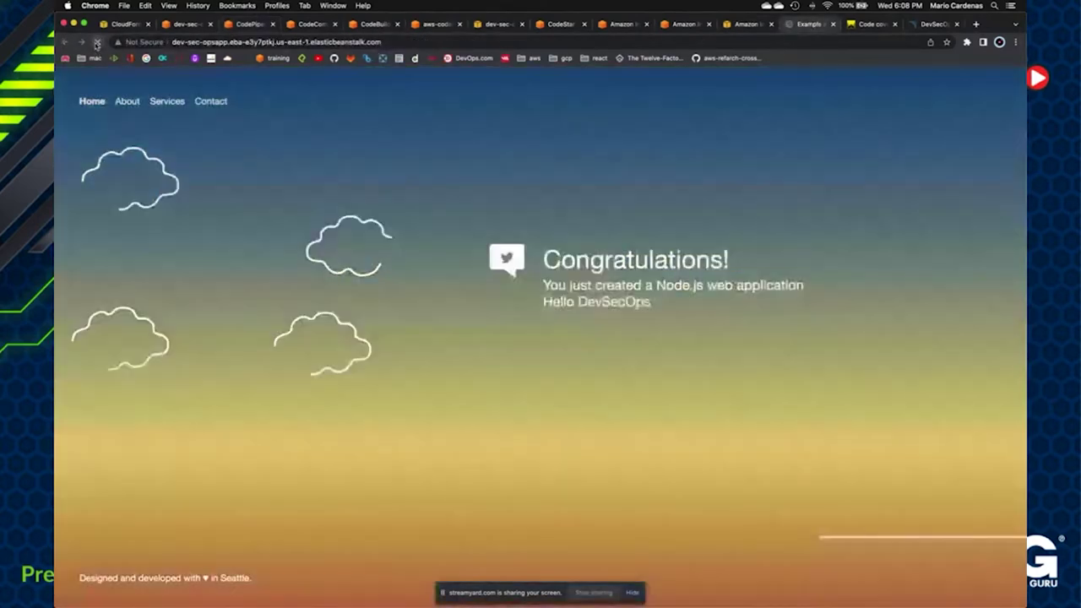
{"action": "triple_click", "coordinate": [615, 302]}
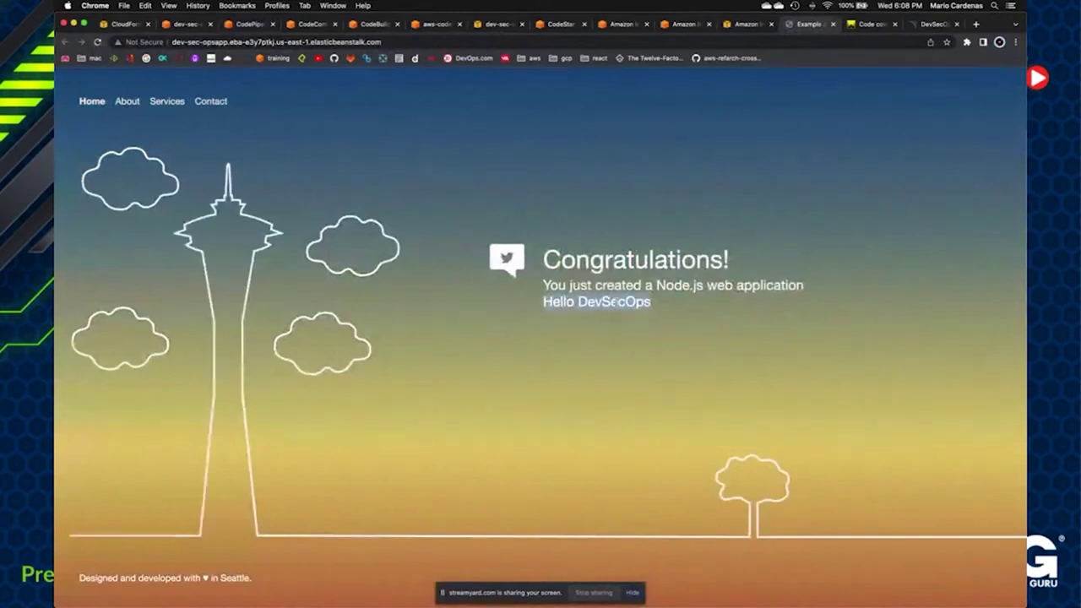
{"action": "left_click", "coordinate": [682, 344]}
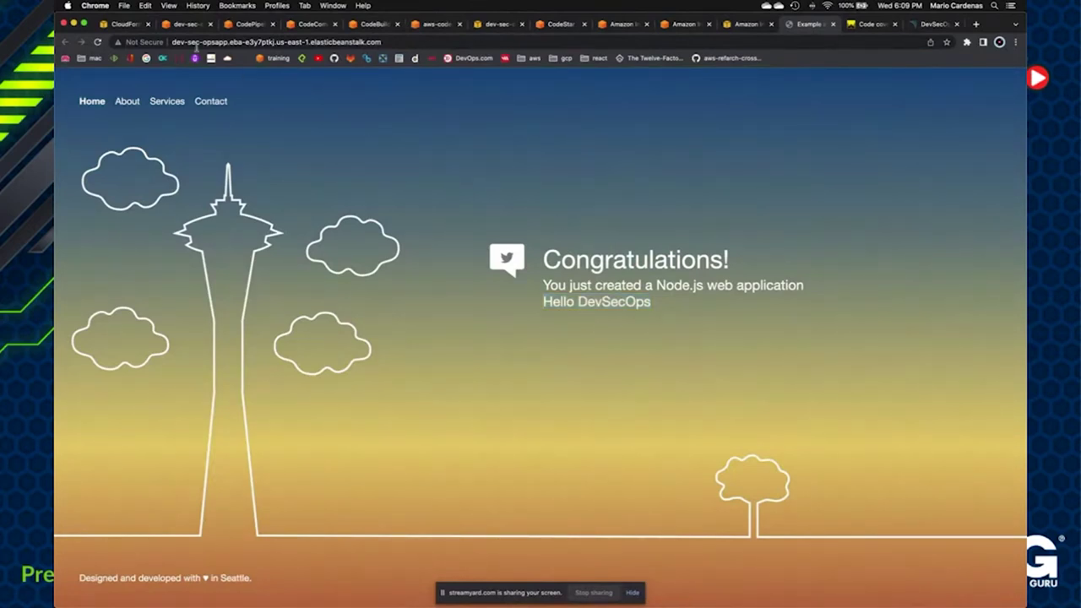
{"action": "left_click", "coordinate": [126, 24]}
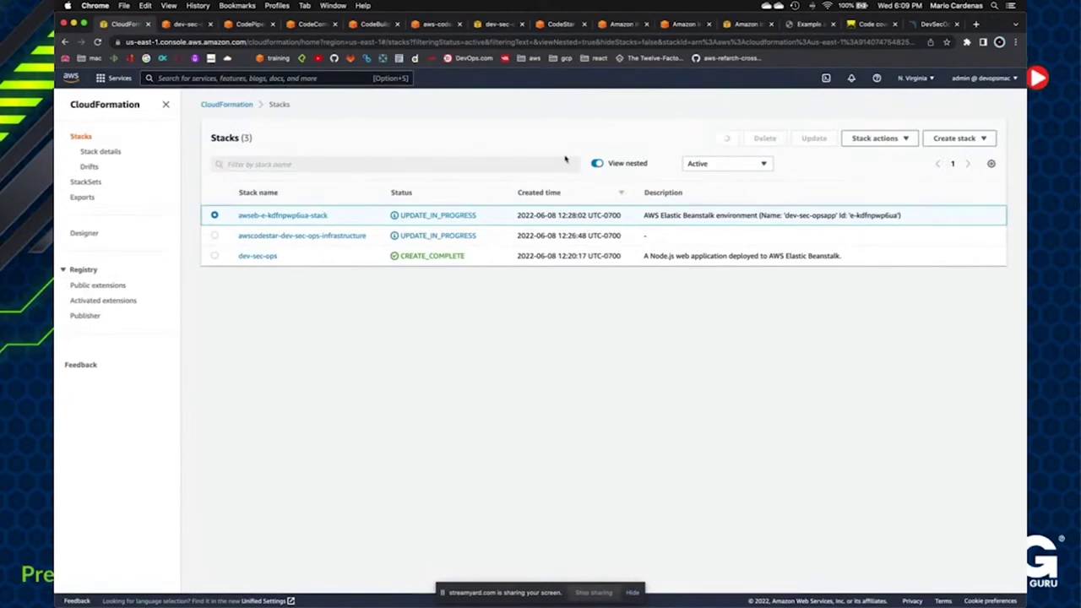
- Start then cancel deleting awseb-e-kdfnpwp6ua-stack, and review S3 buckets, selecting the CodeStar pipeline bucket
{"action": "left_click", "coordinate": [764, 139]}
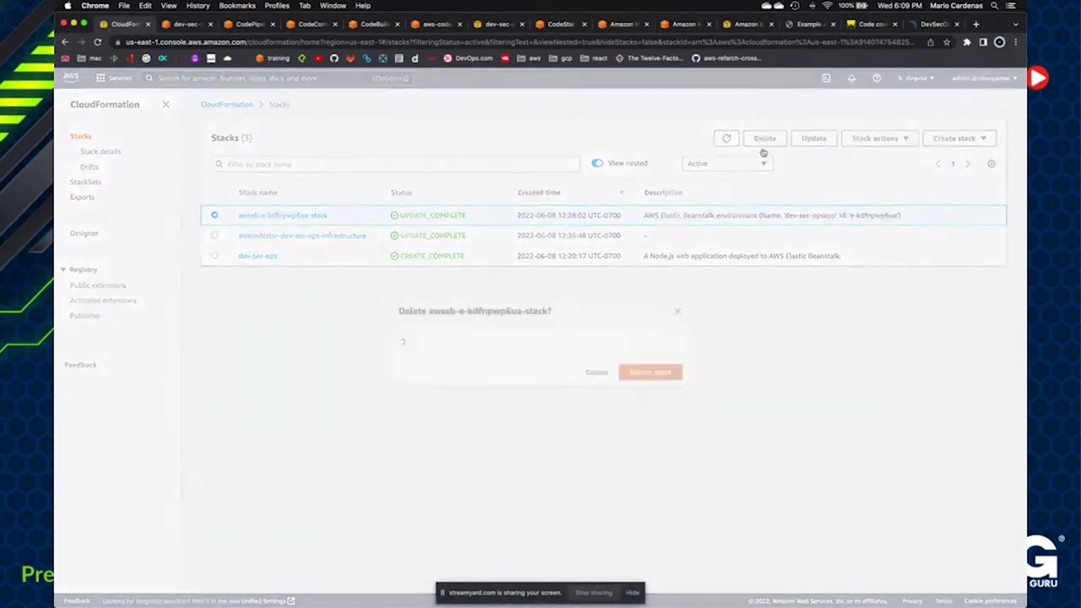
{"action": "left_click", "coordinate": [596, 377]}
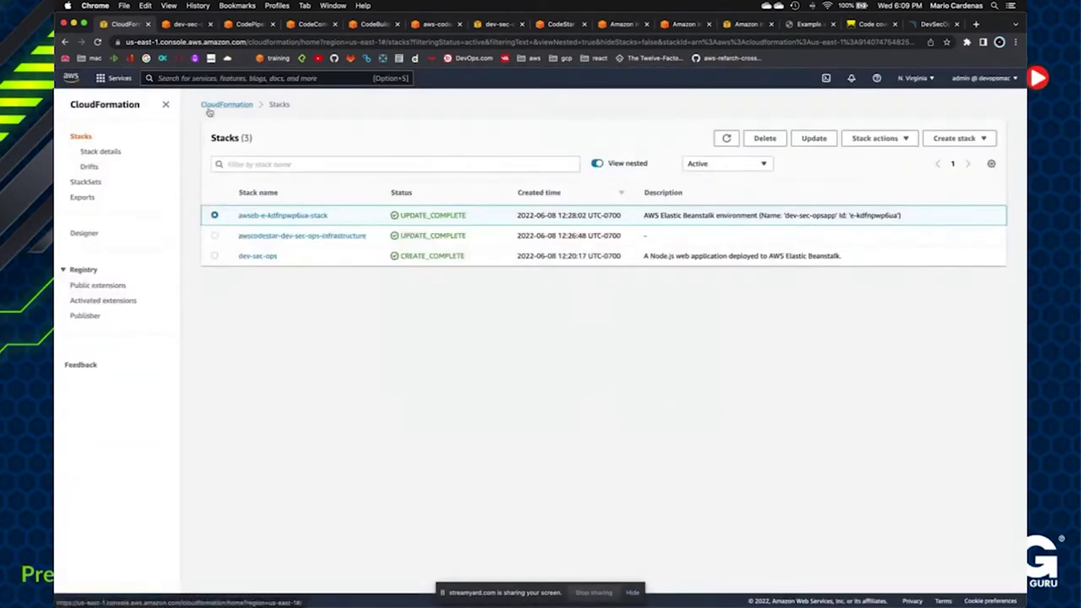
{"action": "left_click", "coordinate": [182, 25]}
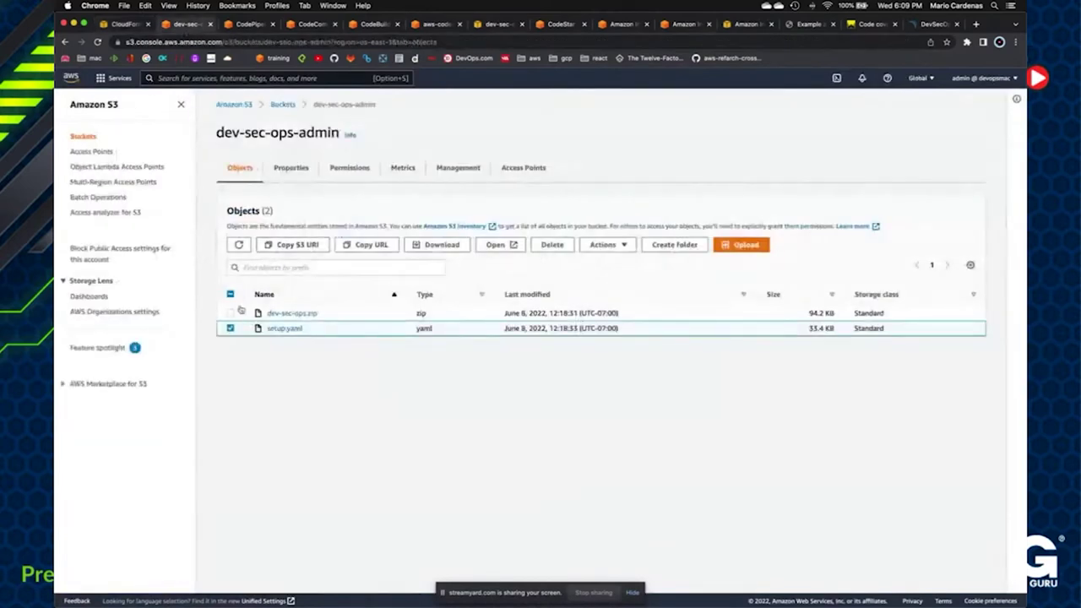
{"action": "left_click", "coordinate": [281, 104]}
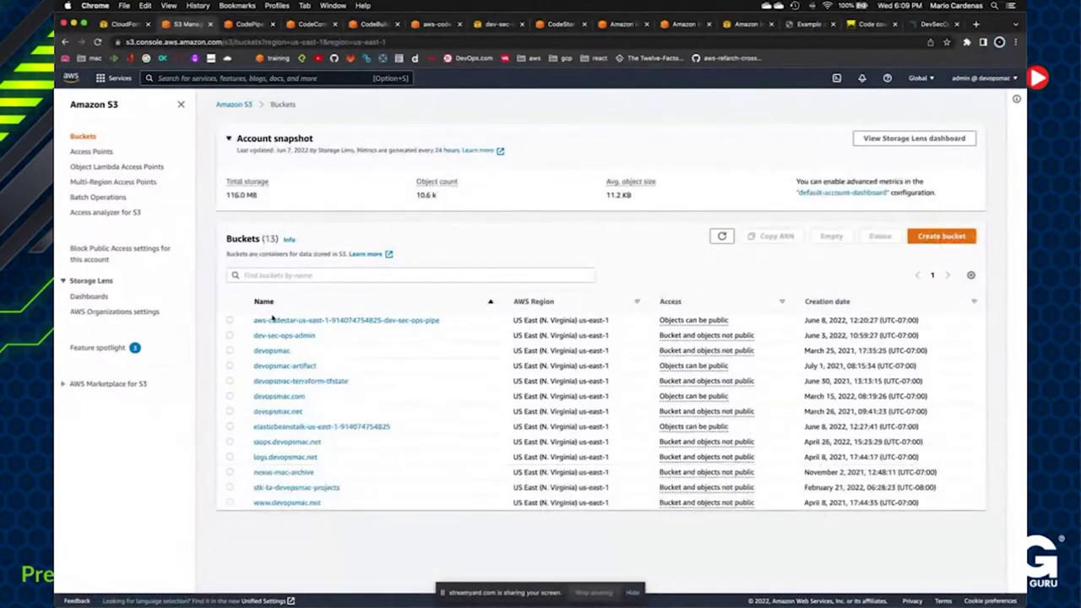
{"action": "left_click", "coordinate": [230, 320]}
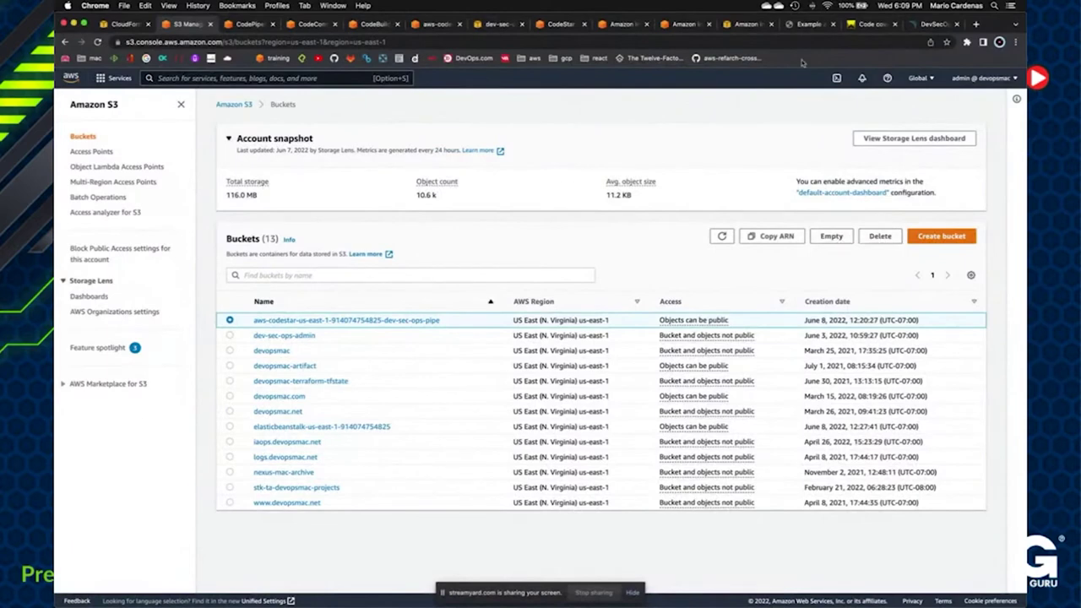
{"action": "key", "text": "ctrl+Right"}
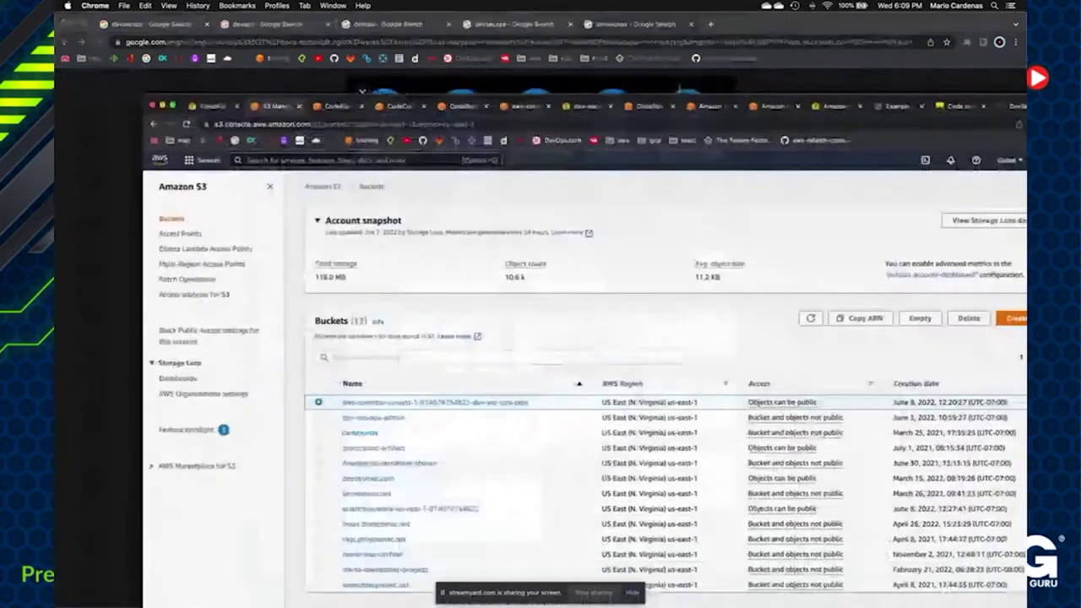
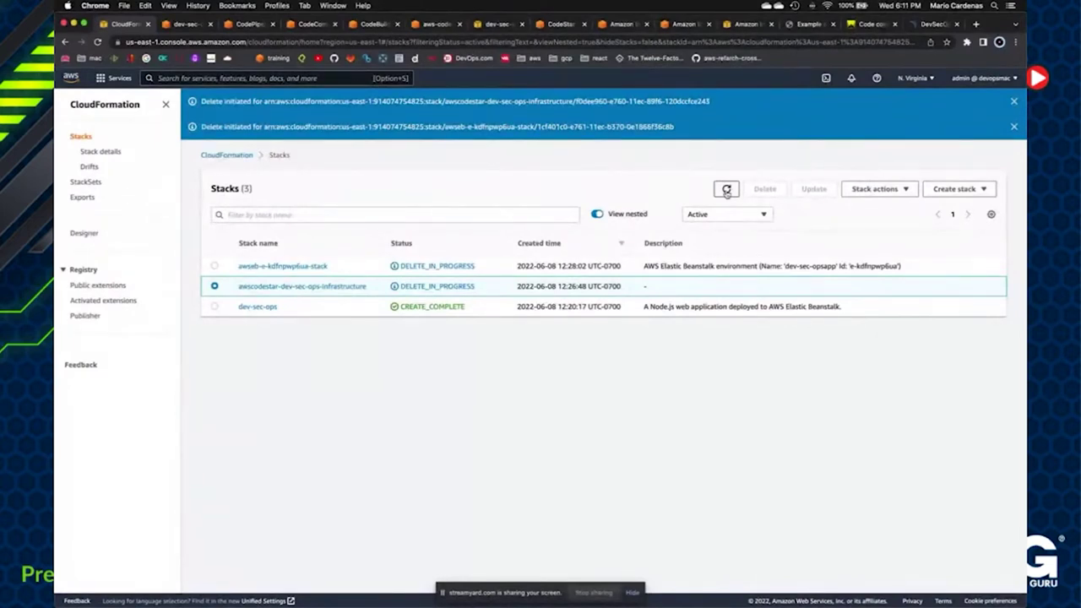
- Refresh the stack list and close both blue Delete initiated banners
{"action": "left_click", "coordinate": [726, 191]}
{"action": "left_click", "coordinate": [726, 188]}
{"action": "left_click", "coordinate": [717, 189]}
{"action": "left_click", "coordinate": [726, 189]}
{"action": "left_click", "coordinate": [1014, 127]}
{"action": "left_click", "coordinate": [1014, 101]}
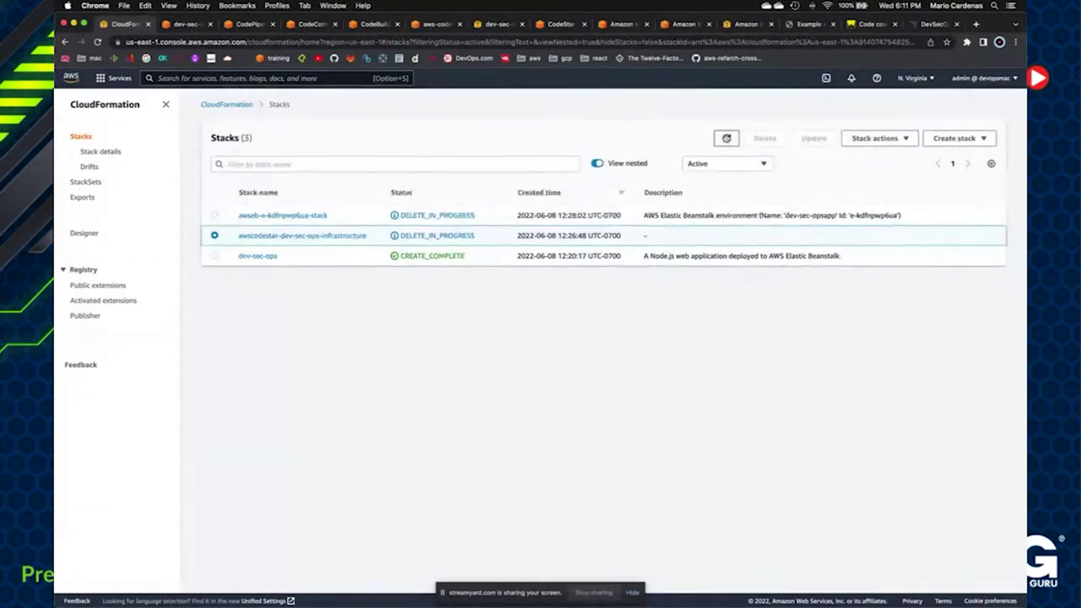
{"action": "left_click", "coordinate": [725, 138]}
- Keep refreshing the stacks until awseb-e-kdfnpwp6ua-stack is gone and 2 stacks remain
{"action": "left_click", "coordinate": [726, 137]}
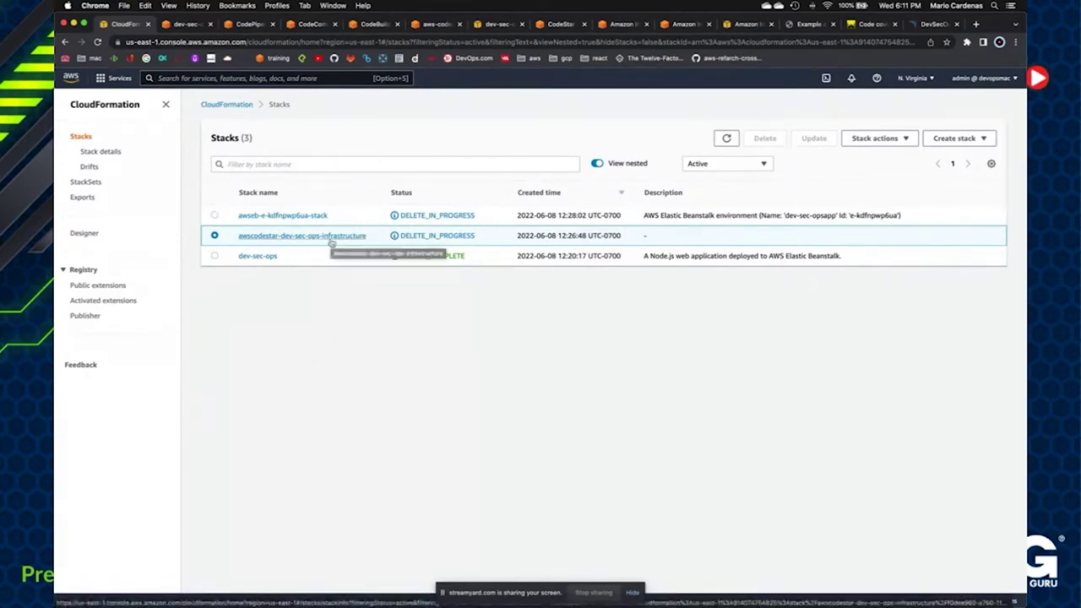
{"action": "left_click", "coordinate": [726, 137]}
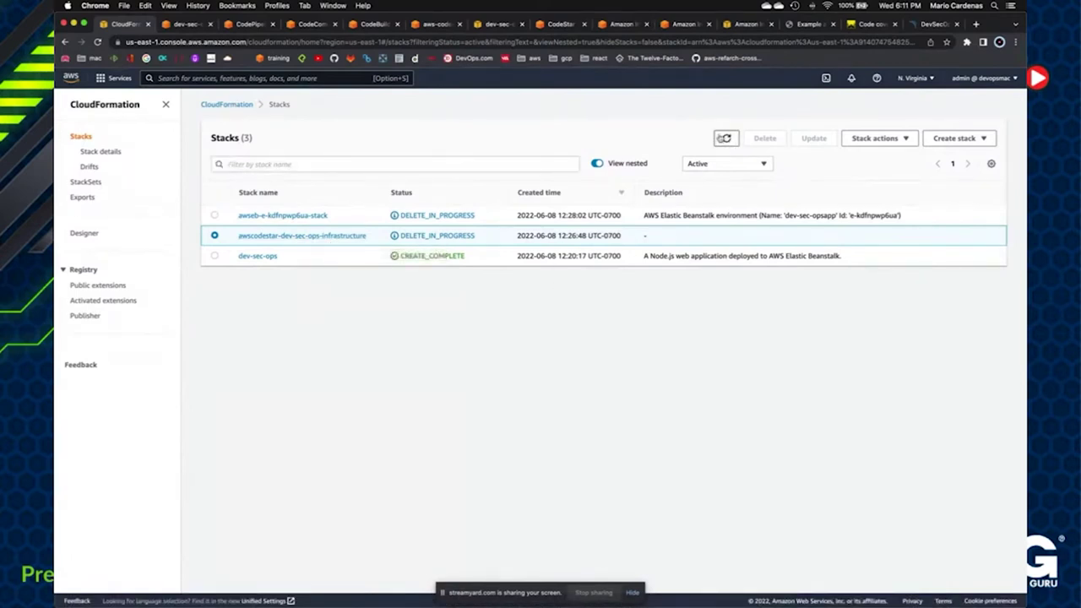
{"action": "left_click", "coordinate": [728, 138]}
{"action": "left_click", "coordinate": [728, 138]}
{"action": "left_click", "coordinate": [728, 138]}
{"action": "left_click", "coordinate": [726, 139]}
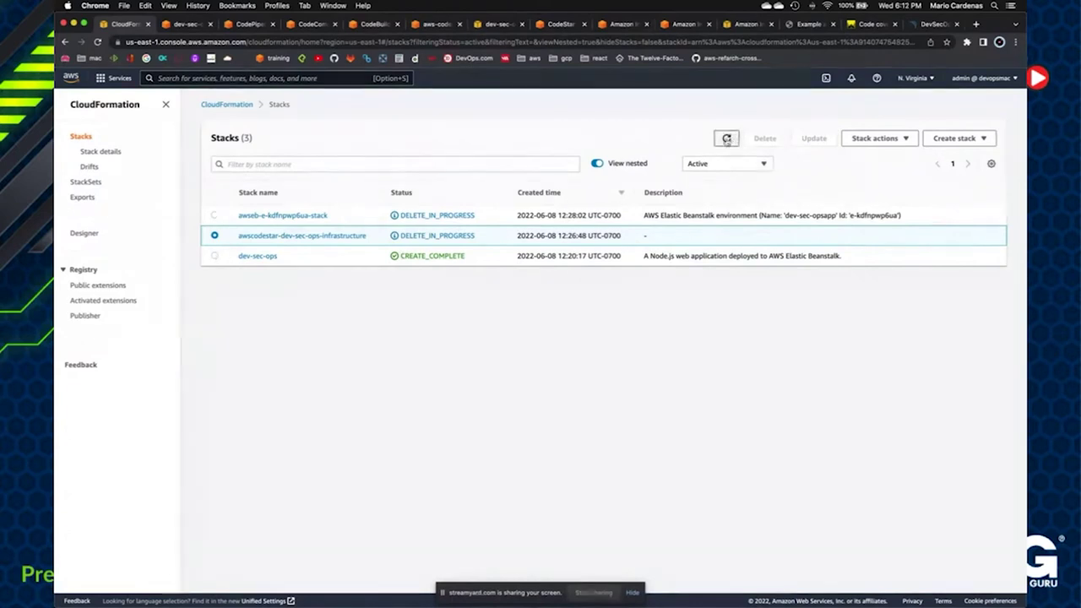
{"action": "left_click", "coordinate": [726, 138]}
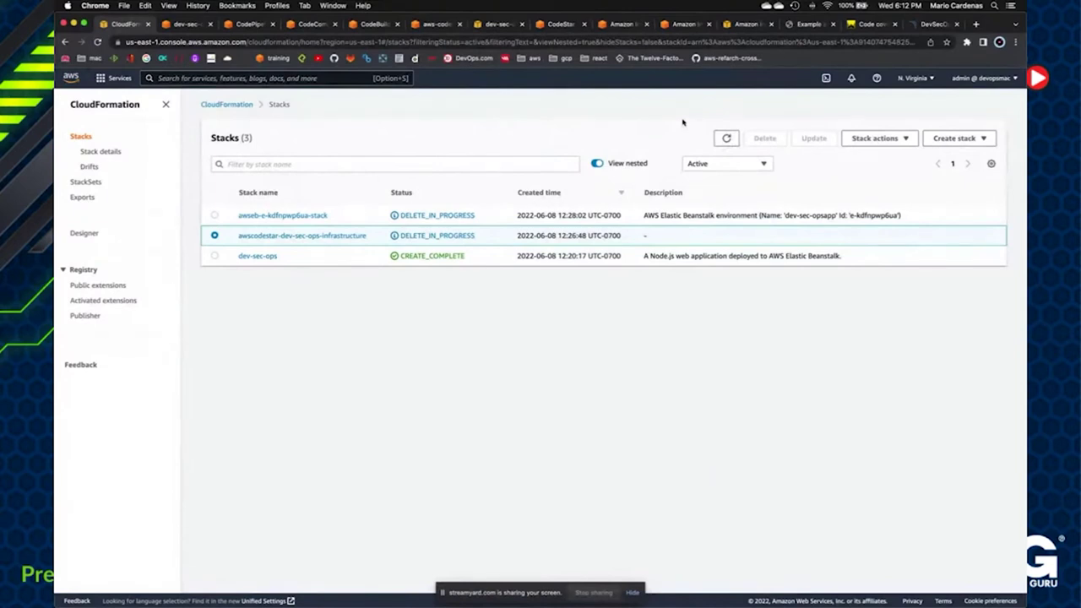
{"action": "left_click", "coordinate": [726, 139]}
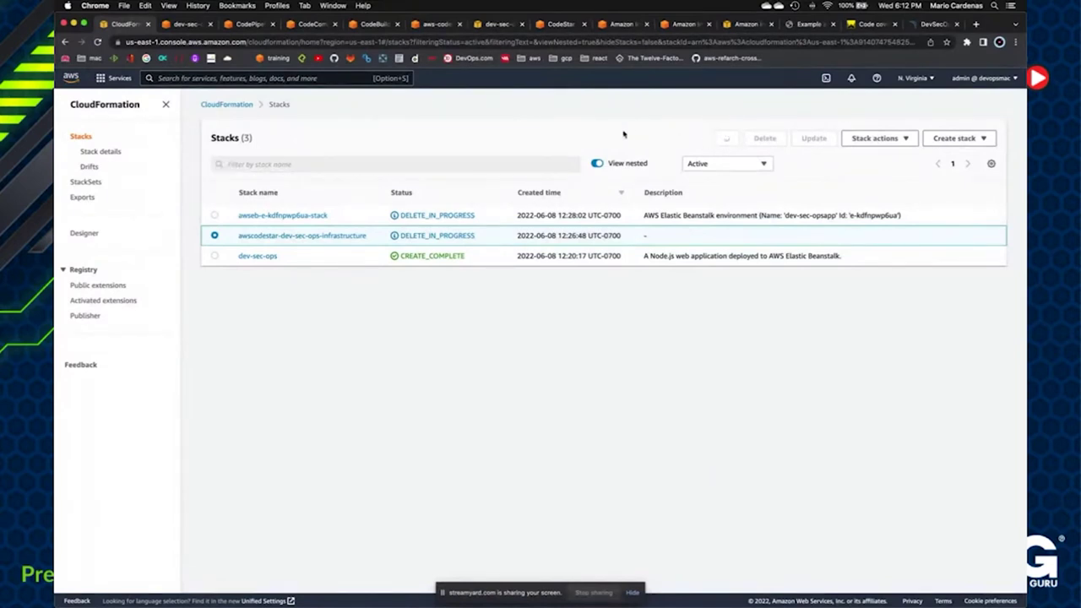
{"action": "left_click", "coordinate": [725, 138]}
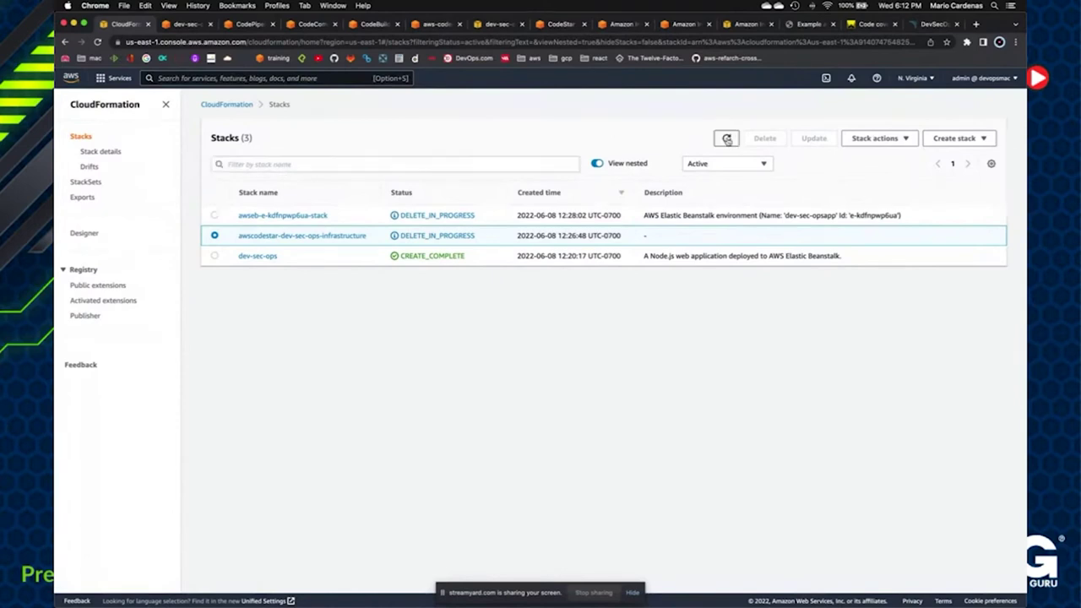
{"action": "left_click", "coordinate": [725, 139]}
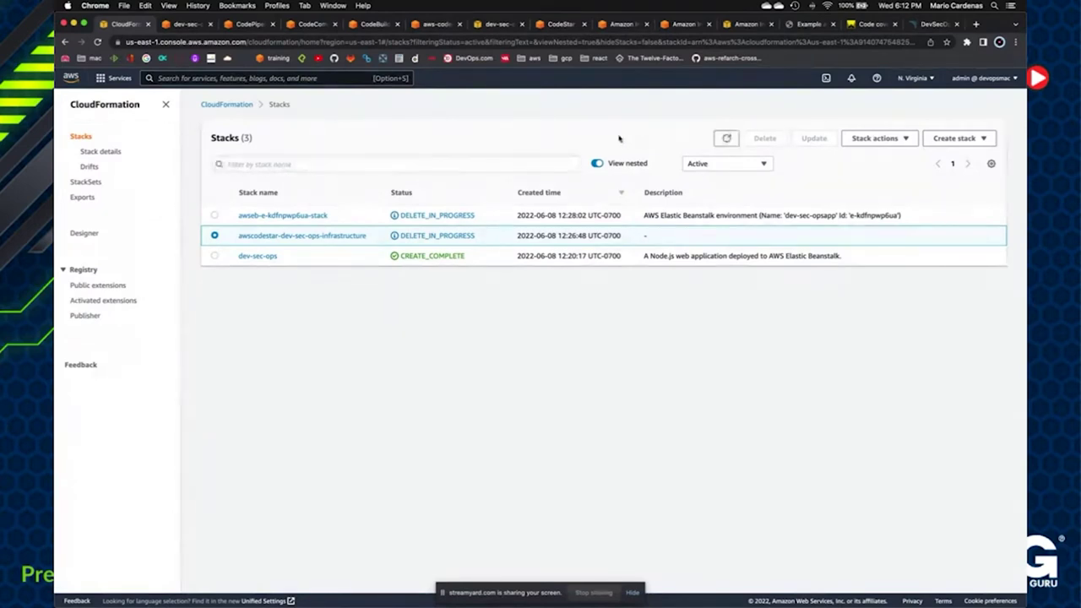
{"action": "left_click", "coordinate": [725, 138]}
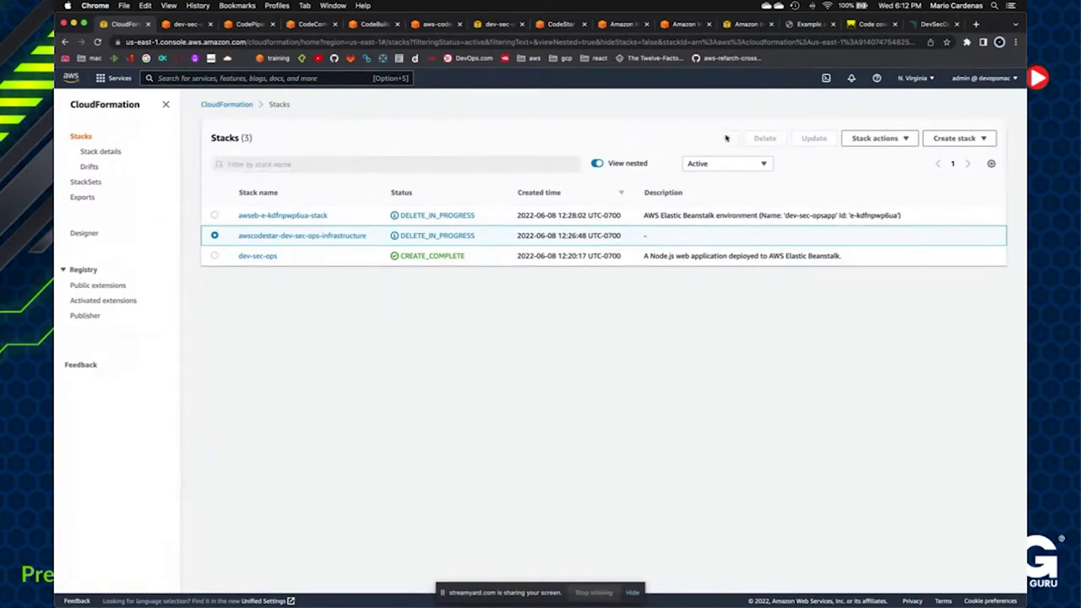
{"action": "left_click", "coordinate": [725, 138]}
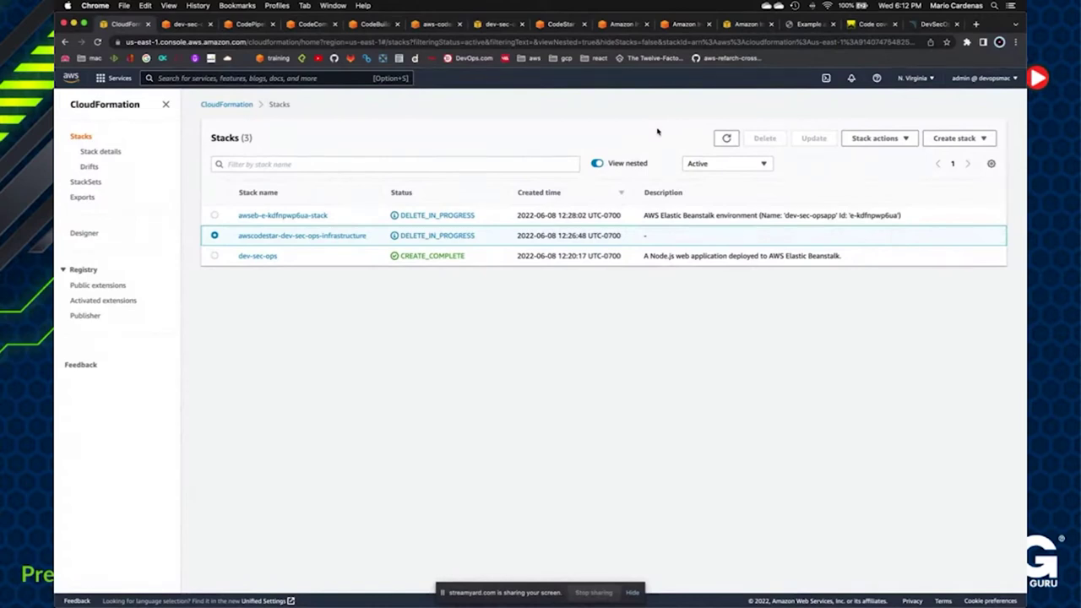
{"action": "left_click", "coordinate": [729, 139]}
{"action": "left_click", "coordinate": [731, 139]}
{"action": "left_click", "coordinate": [730, 140]}
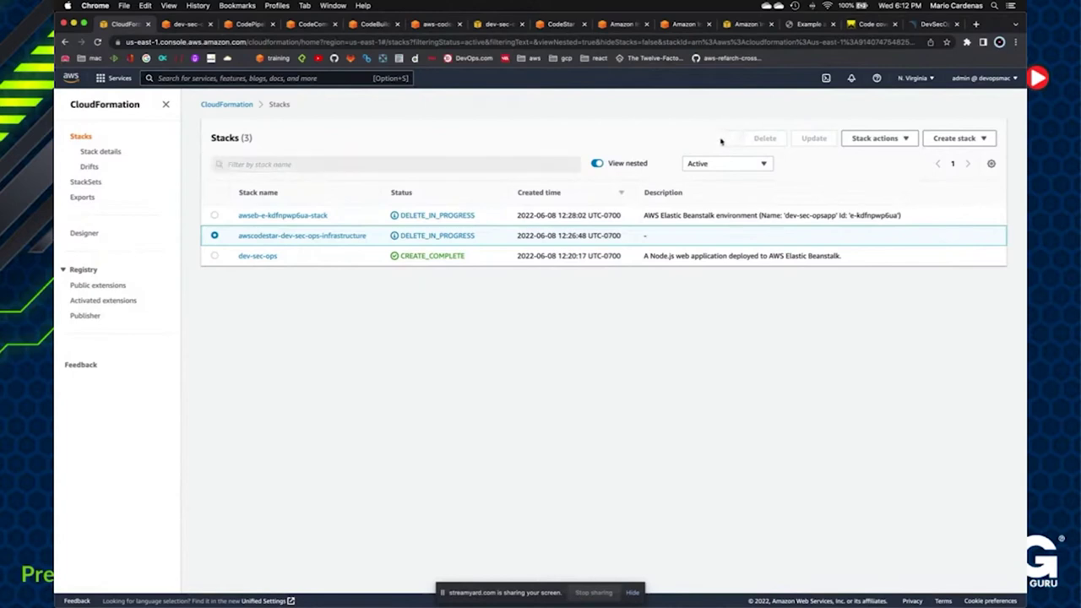
{"action": "left_click", "coordinate": [728, 140]}
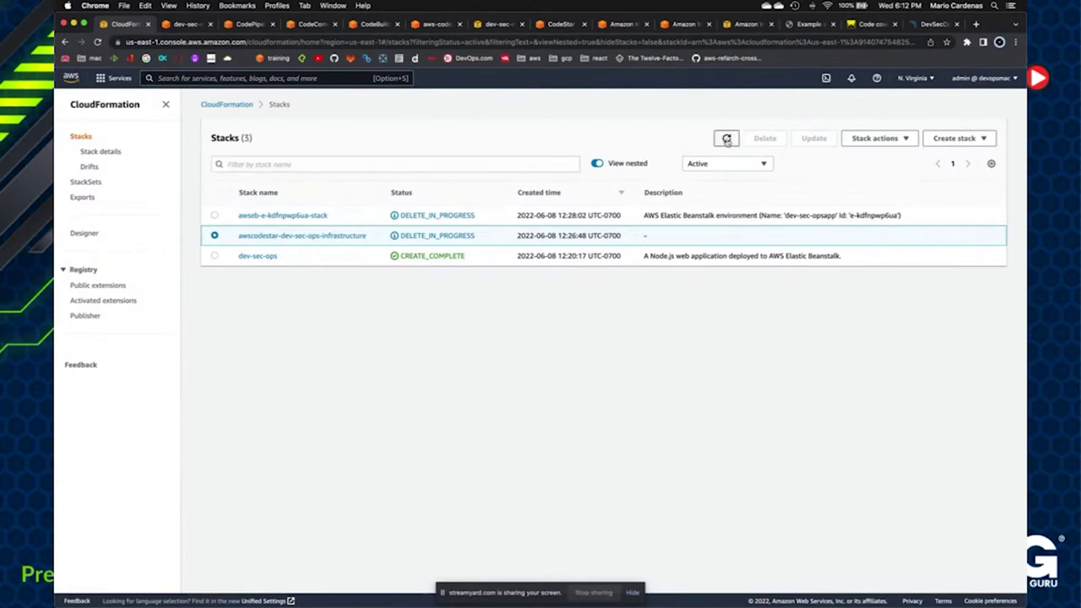
{"action": "left_click", "coordinate": [726, 141]}
{"action": "left_click", "coordinate": [726, 140]}
{"action": "left_click", "coordinate": [727, 141]}
{"action": "left_click", "coordinate": [726, 140]}
{"action": "left_click", "coordinate": [724, 140]}
{"action": "left_click", "coordinate": [720, 138]}
{"action": "left_click", "coordinate": [723, 140]}
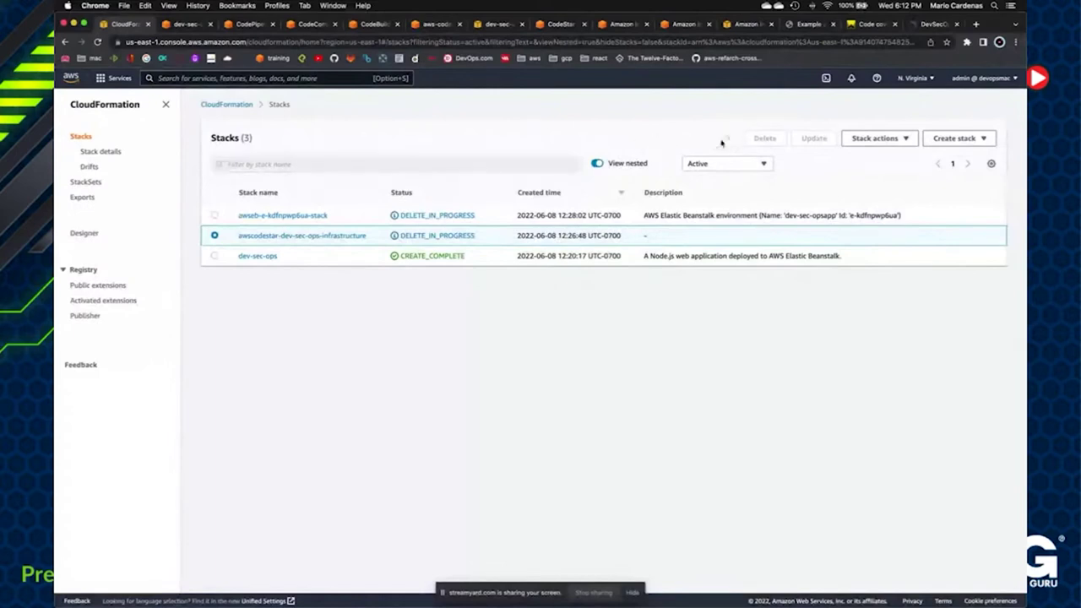
{"action": "left_click", "coordinate": [723, 138]}
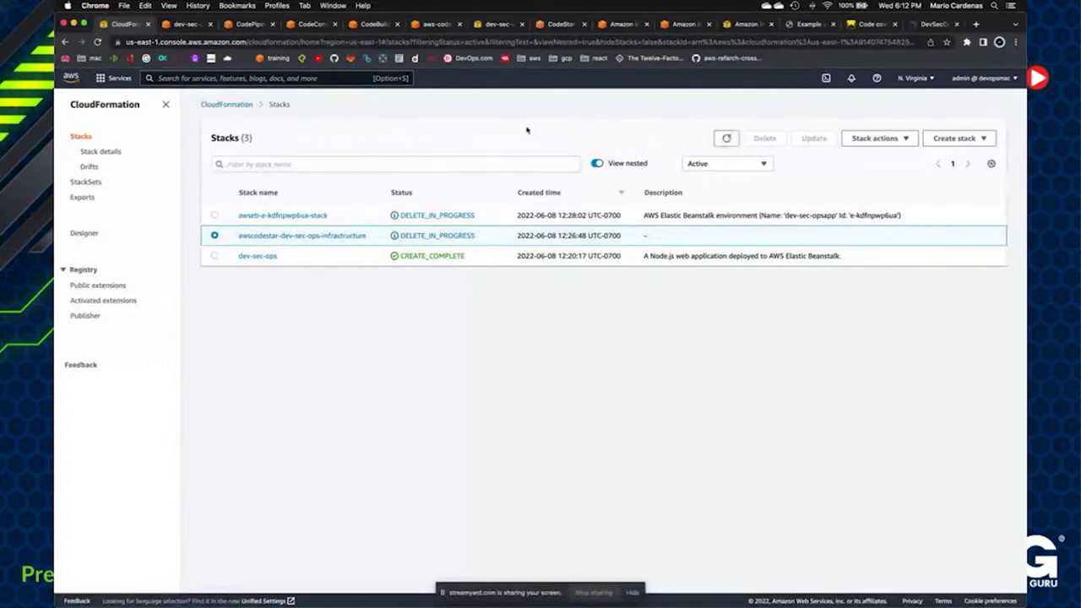
{"action": "left_click", "coordinate": [724, 138]}
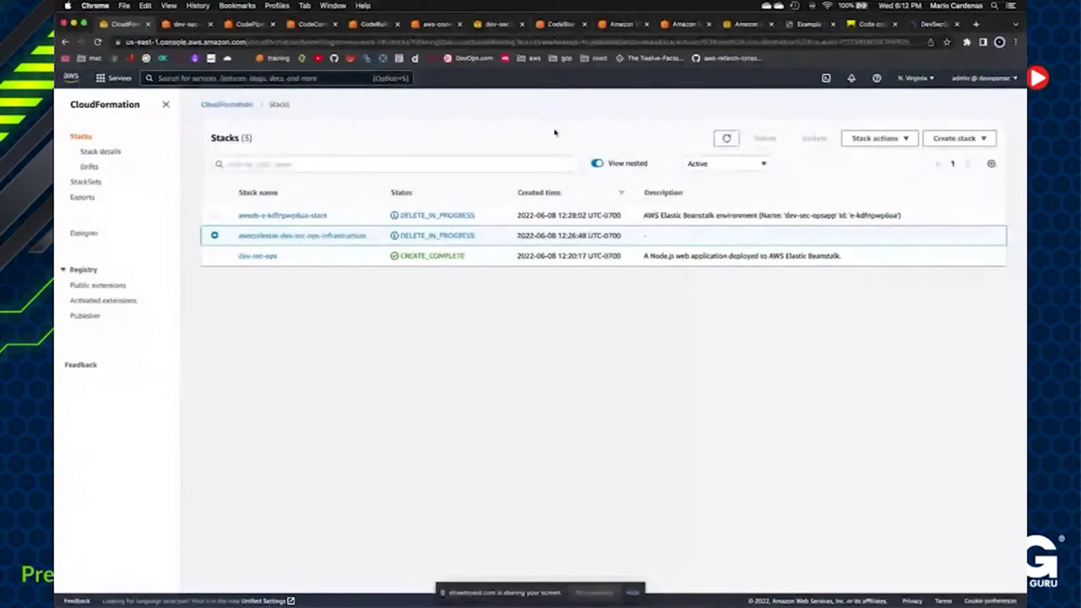
{"action": "left_click", "coordinate": [725, 138]}
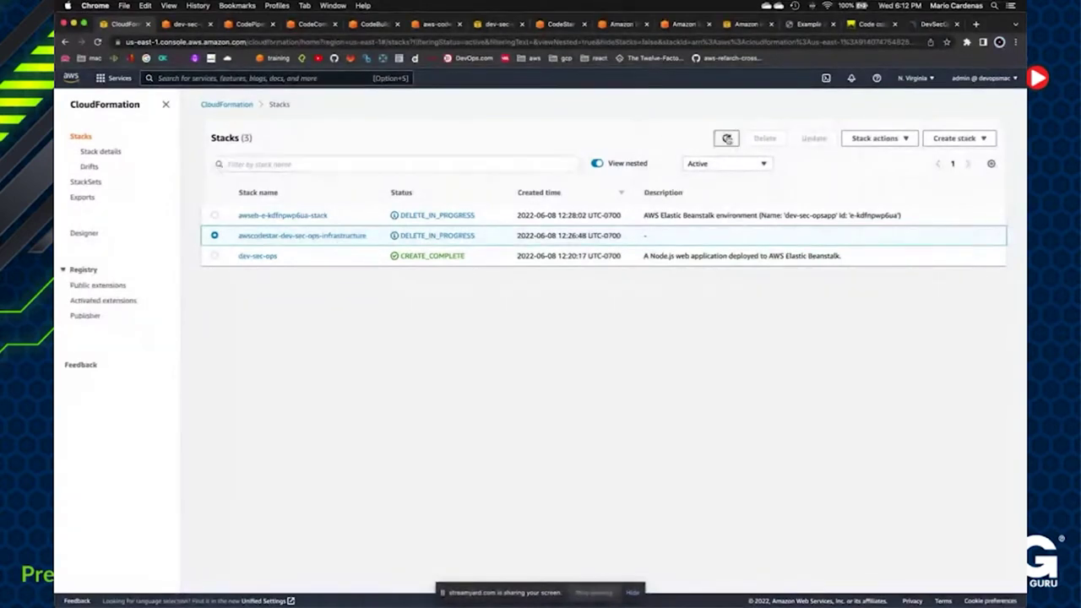
{"action": "left_click", "coordinate": [725, 138]}
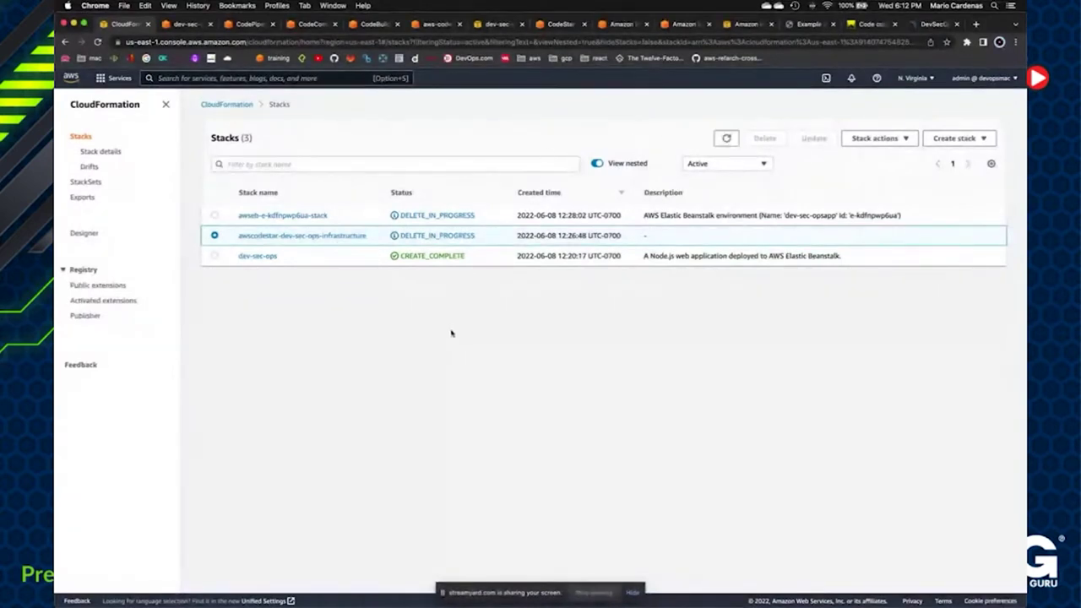
{"action": "left_click", "coordinate": [726, 139]}
{"action": "left_click", "coordinate": [725, 140]}
{"action": "left_click", "coordinate": [726, 140]}
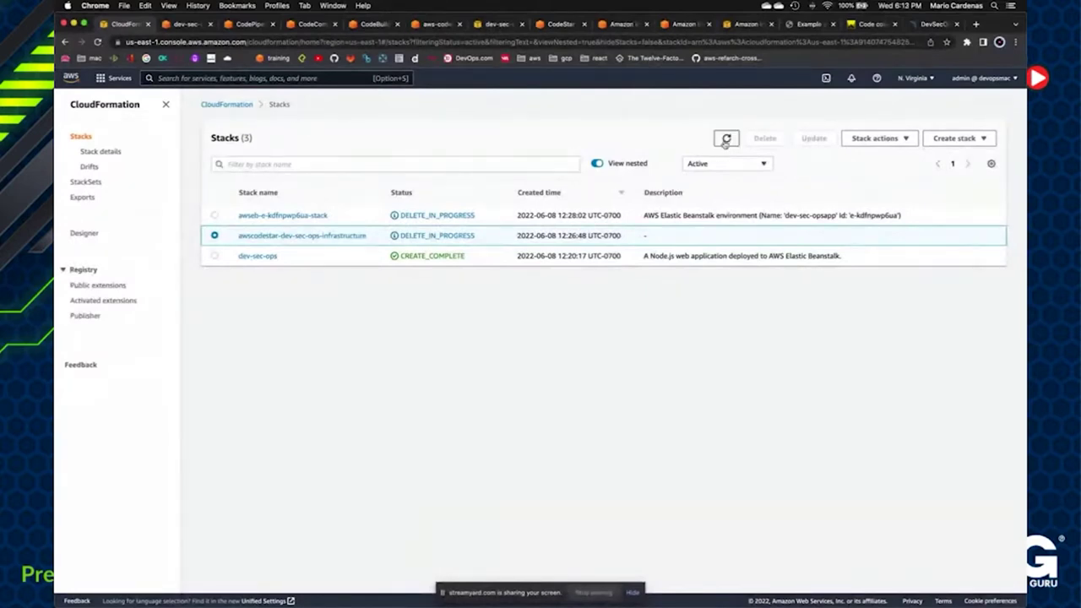
{"action": "left_click", "coordinate": [725, 139]}
{"action": "left_click", "coordinate": [726, 139]}
{"action": "left_click", "coordinate": [725, 140]}
{"action": "left_click", "coordinate": [726, 140]}
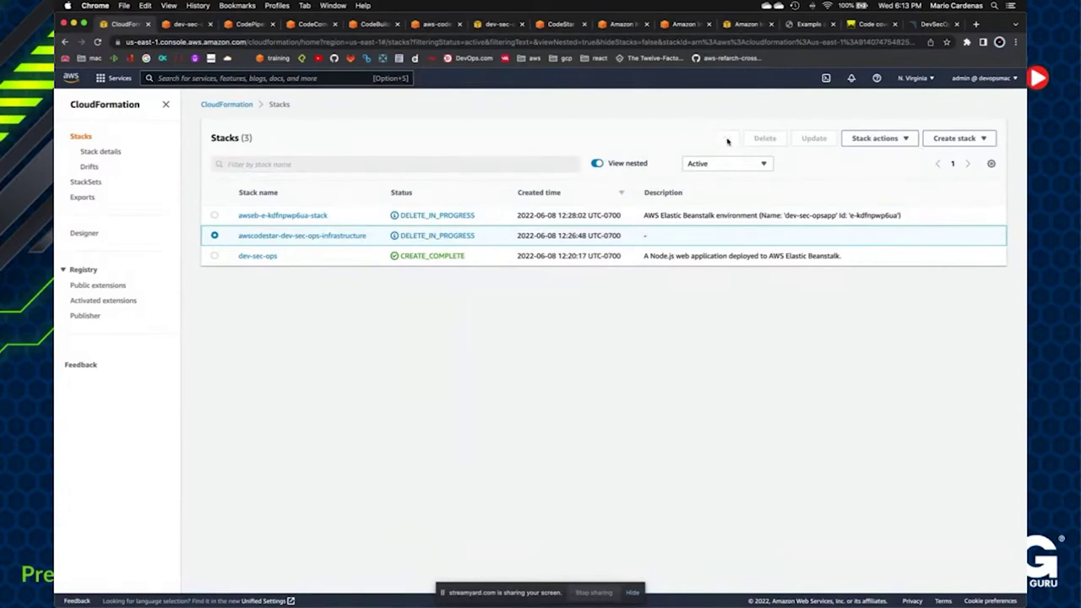
{"action": "left_click", "coordinate": [726, 141]}
{"action": "left_click", "coordinate": [726, 141]}
{"action": "left_click", "coordinate": [726, 141]}
{"action": "left_click", "coordinate": [726, 141]}
{"action": "left_click", "coordinate": [726, 141]}
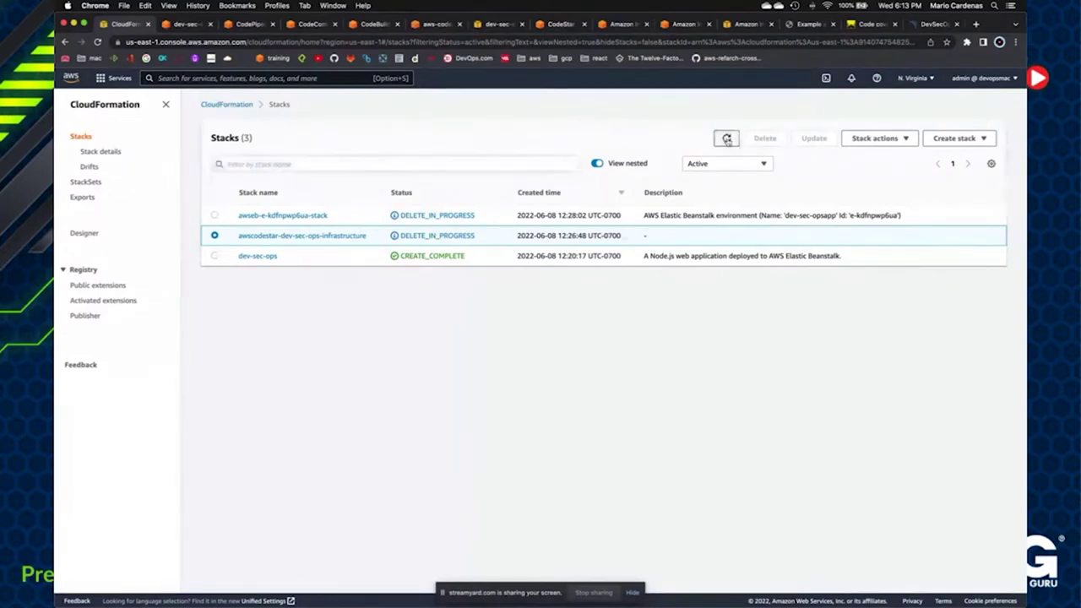
{"action": "left_click", "coordinate": [726, 140]}
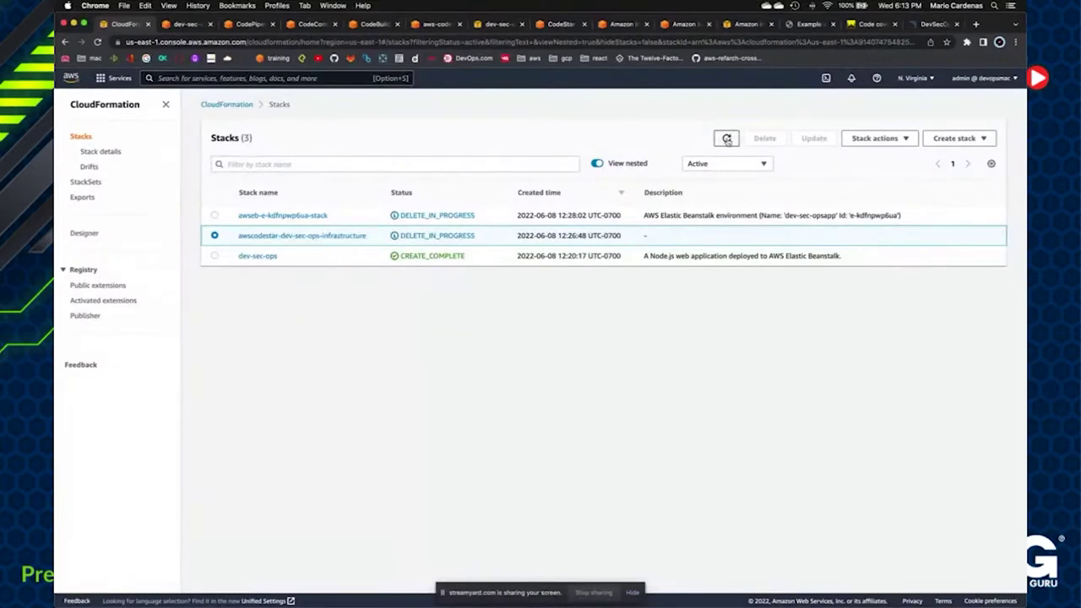
{"action": "left_click", "coordinate": [726, 140]}
{"action": "left_click", "coordinate": [726, 140]}
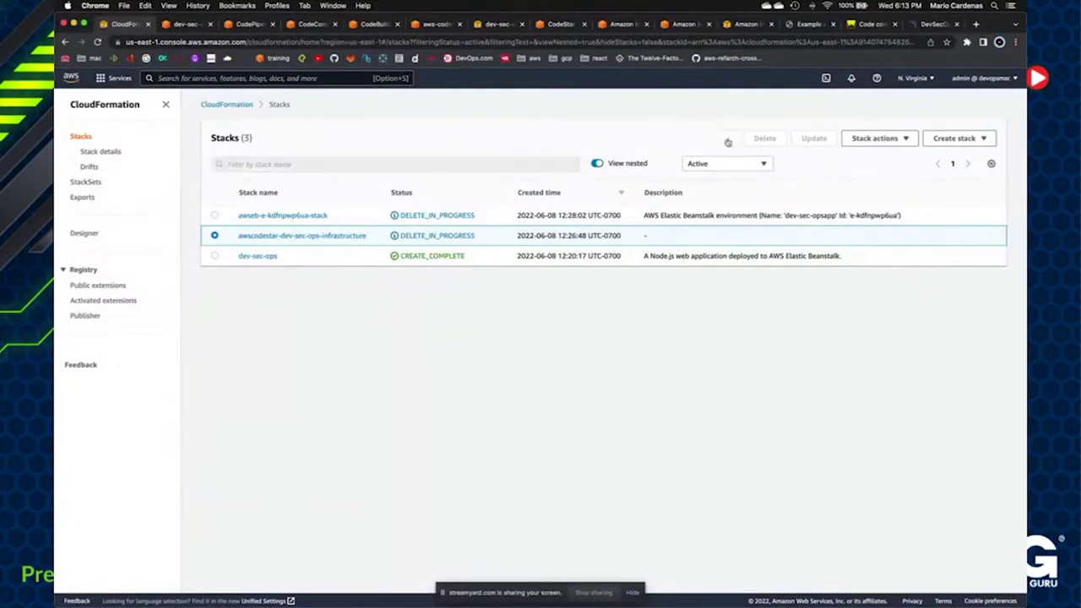
{"action": "left_click", "coordinate": [726, 140]}
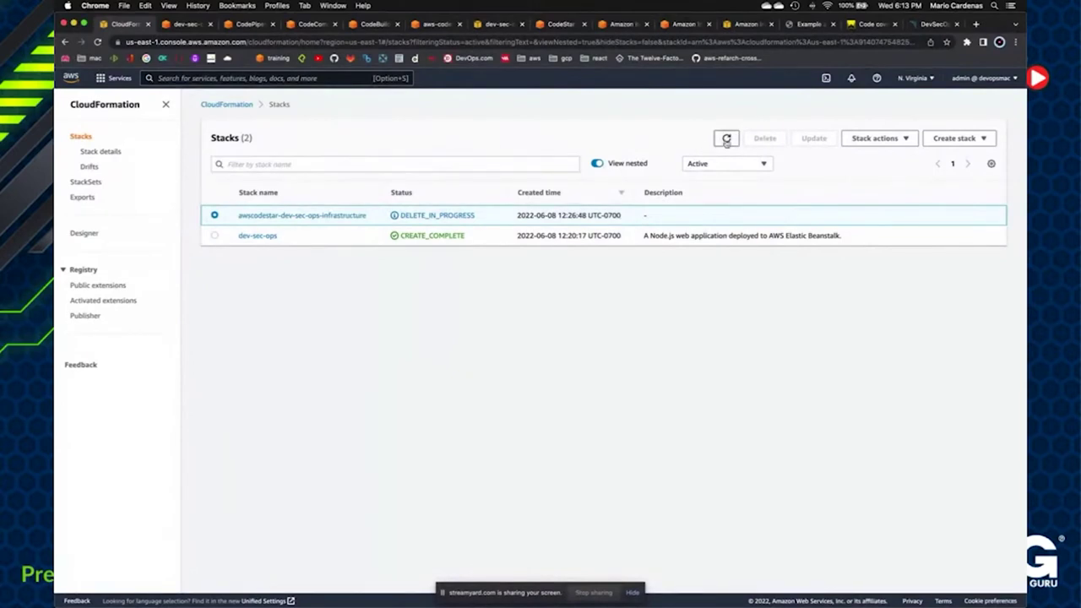
- Refresh until awscodestar-dev-sec-ops-infrastructure disappears and Stacks (1) shows only dev-sec-ops
{"action": "left_click", "coordinate": [726, 140]}
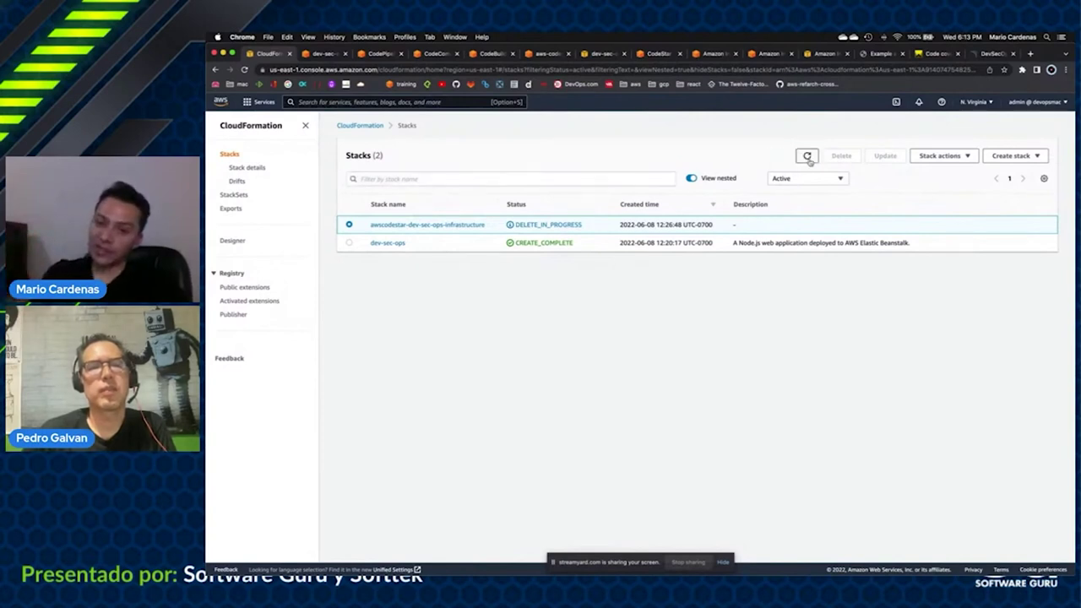
{"action": "left_click", "coordinate": [807, 157]}
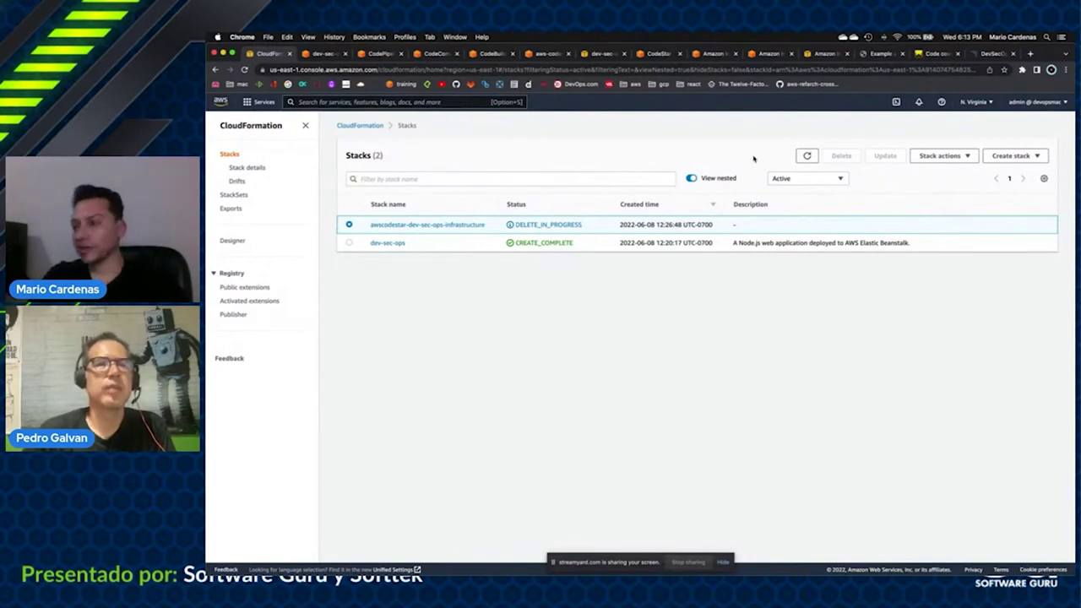
{"action": "left_click", "coordinate": [805, 157]}
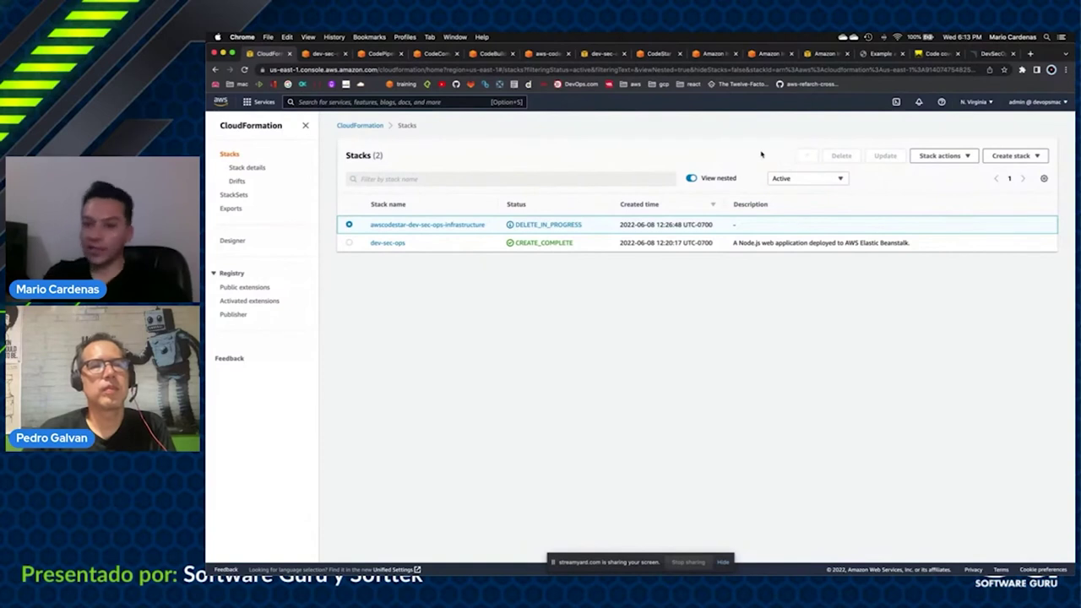
{"action": "left_click", "coordinate": [804, 157]}
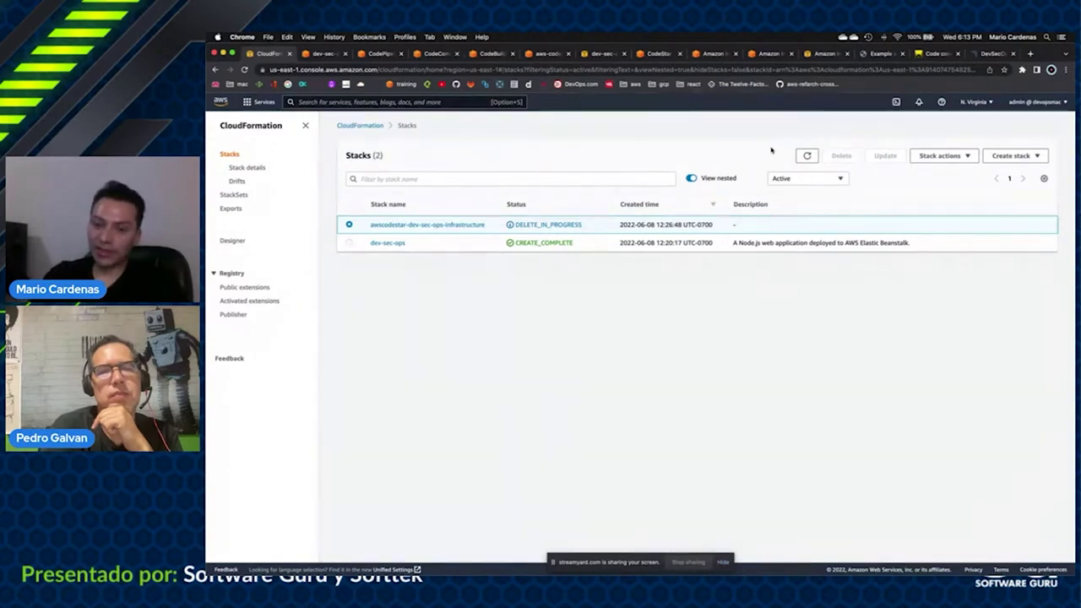
{"action": "left_click", "coordinate": [807, 156]}
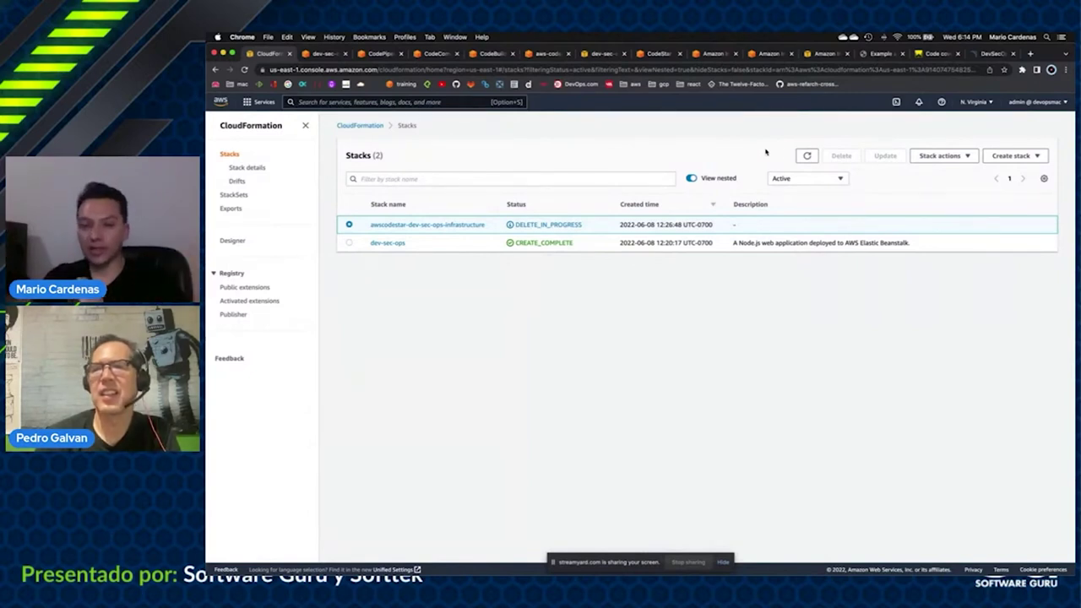
{"action": "left_click", "coordinate": [807, 155]}
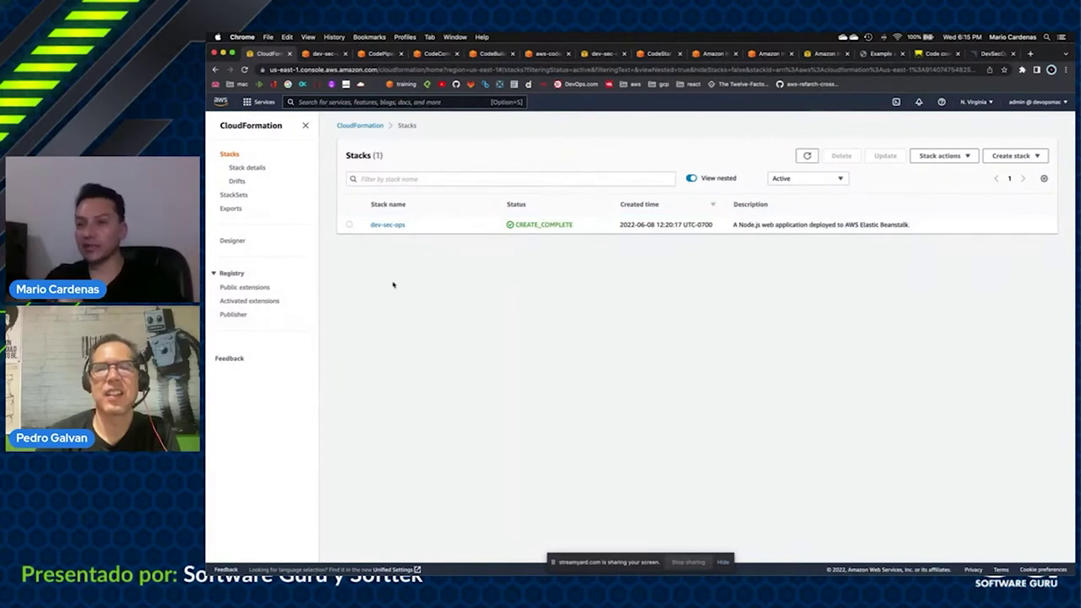
- Select the dev-sec-ops stack and delete it
{"action": "left_click", "coordinate": [349, 224]}
{"action": "left_click", "coordinate": [841, 155]}
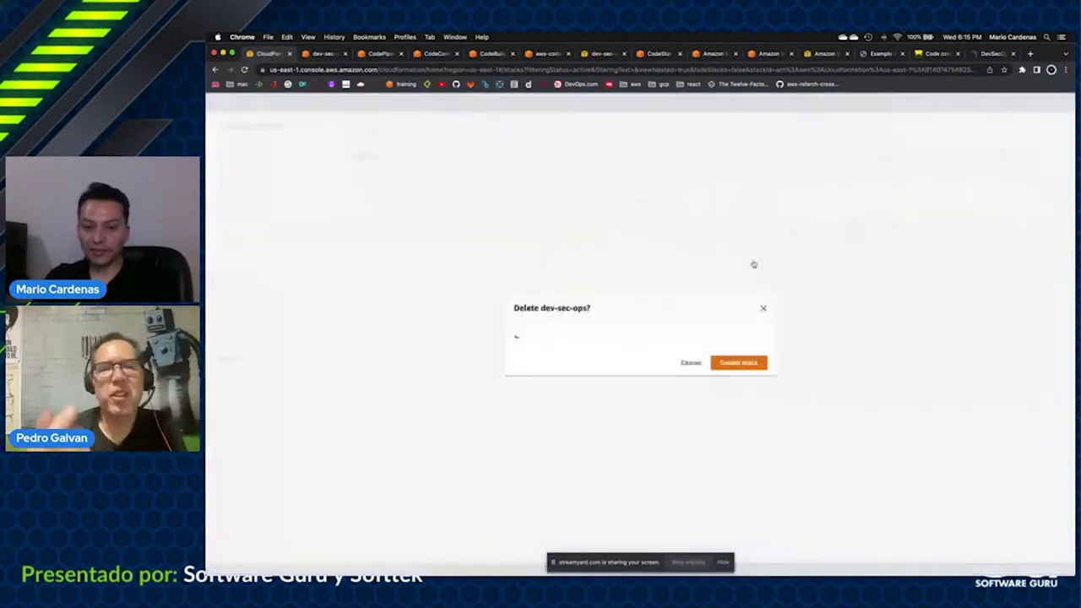
{"action": "left_click", "coordinate": [731, 370]}
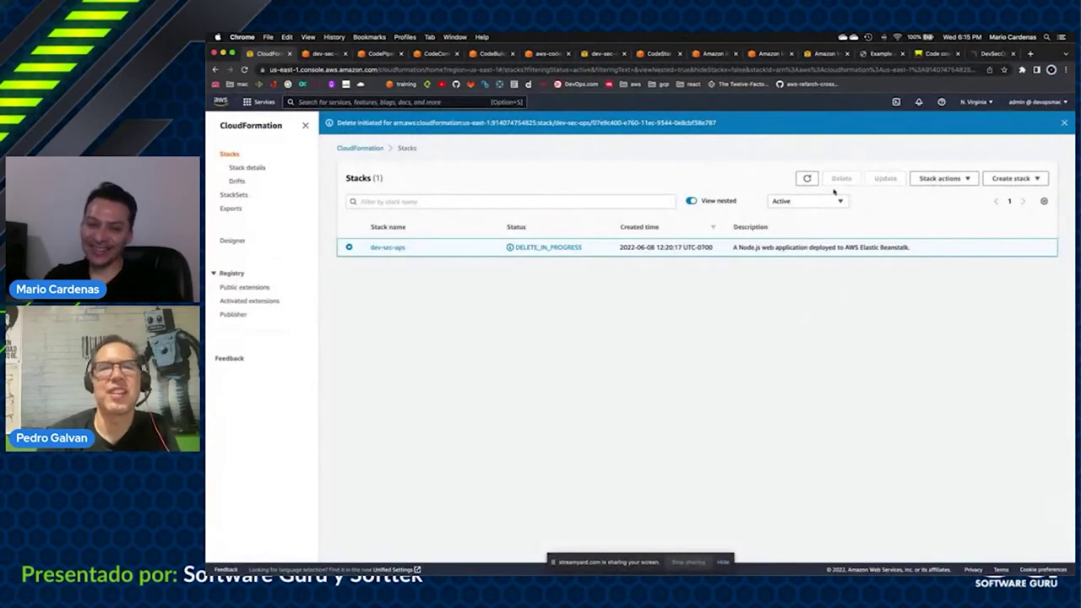
- Dismiss the banner, refresh until dev-sec-ops shows DELETE_IN_PROGRESS, and open its details page
{"action": "left_click", "coordinate": [806, 179]}
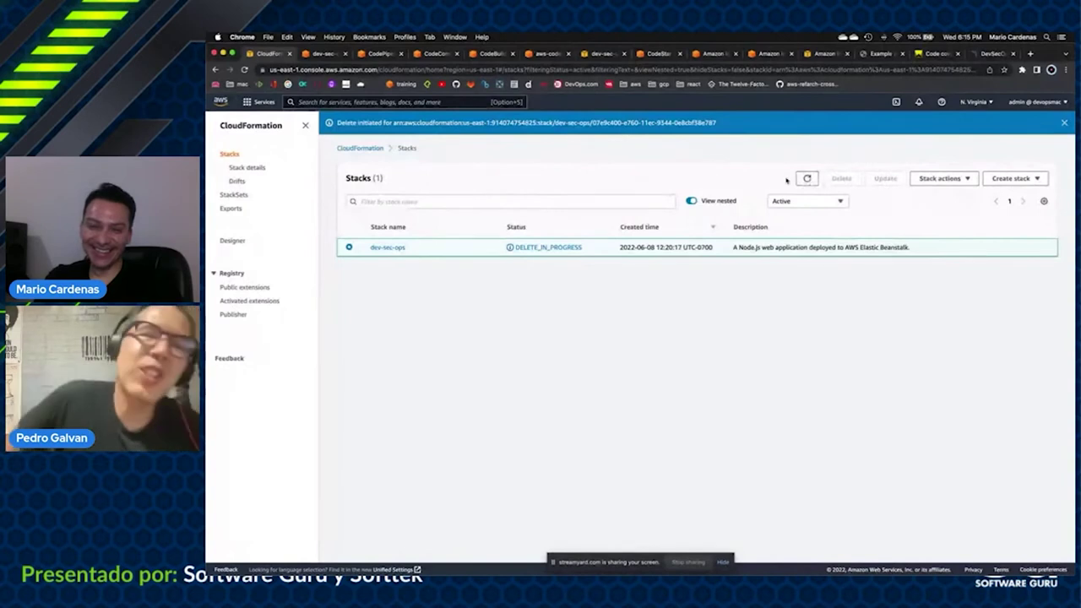
{"action": "left_click", "coordinate": [1064, 124]}
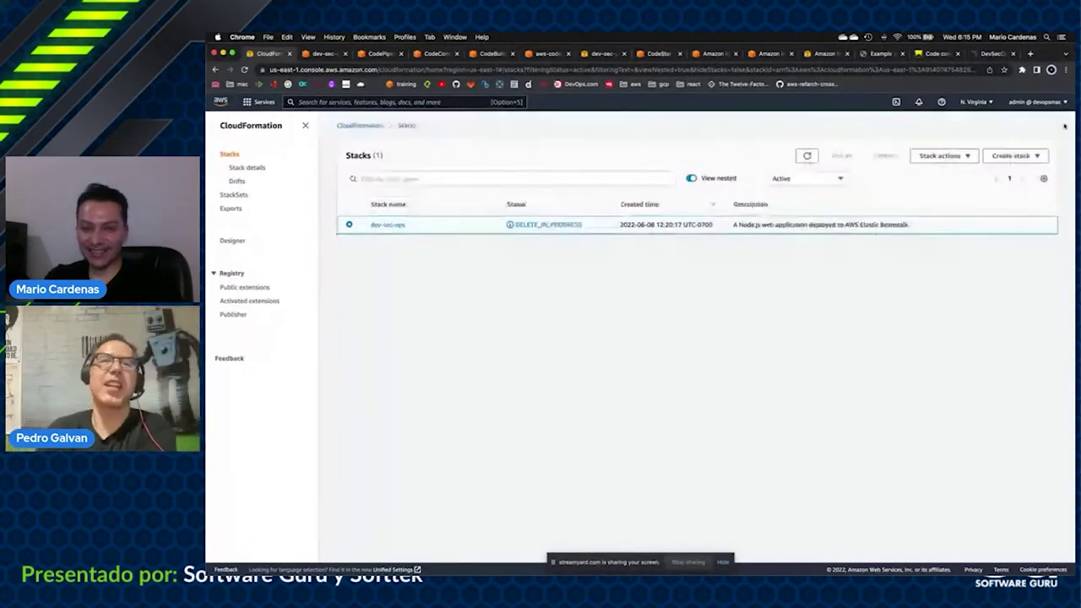
{"action": "left_click", "coordinate": [807, 156]}
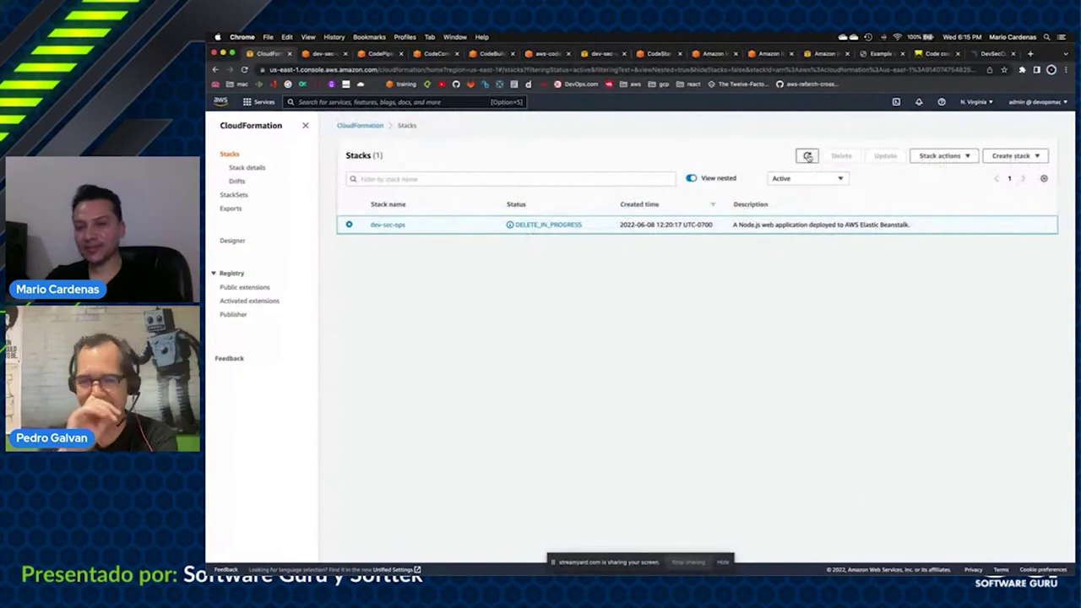
{"action": "left_click", "coordinate": [807, 155]}
{"action": "left_click", "coordinate": [807, 157]}
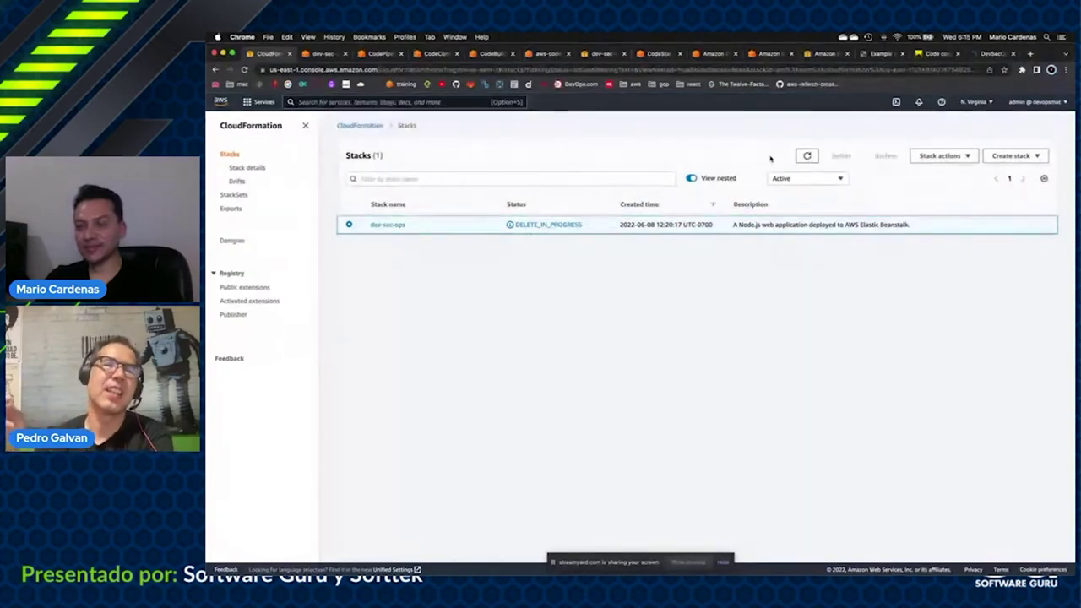
{"action": "left_click", "coordinate": [807, 157]}
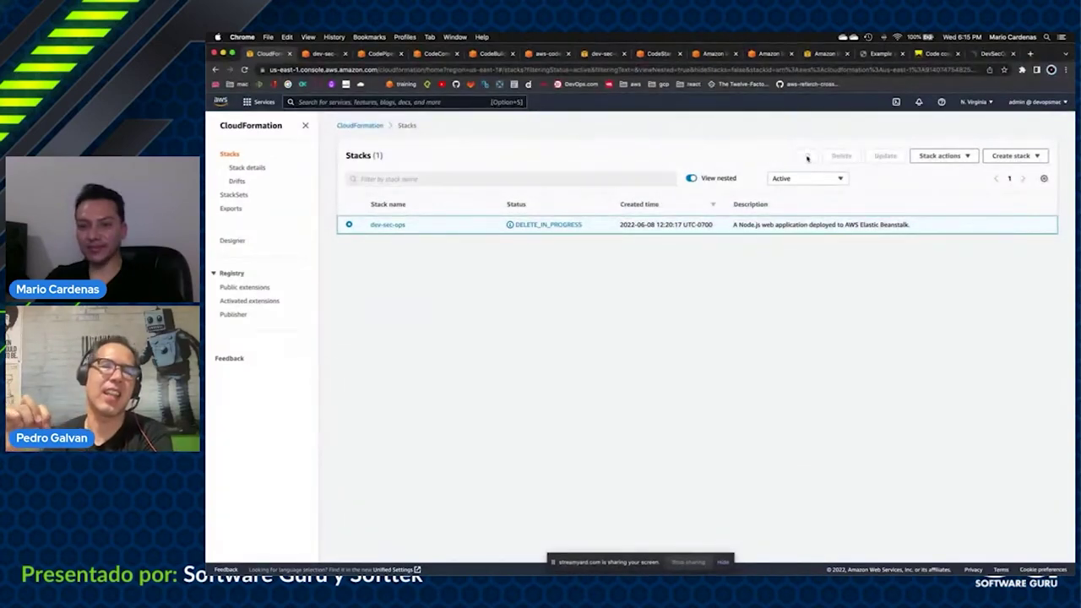
{"action": "left_click", "coordinate": [807, 156]}
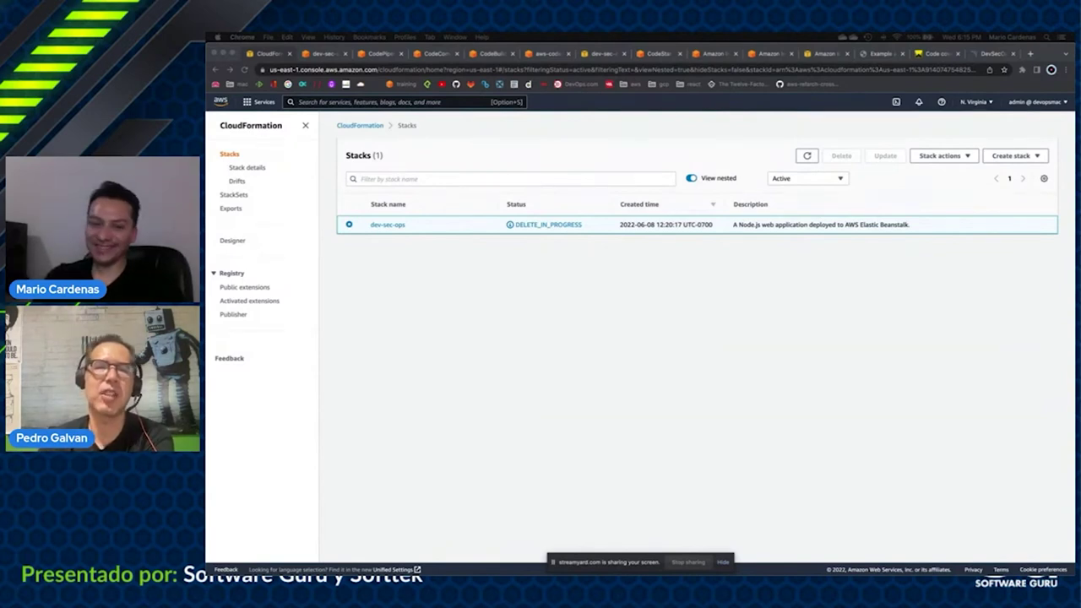
{"action": "left_click", "coordinate": [807, 155]}
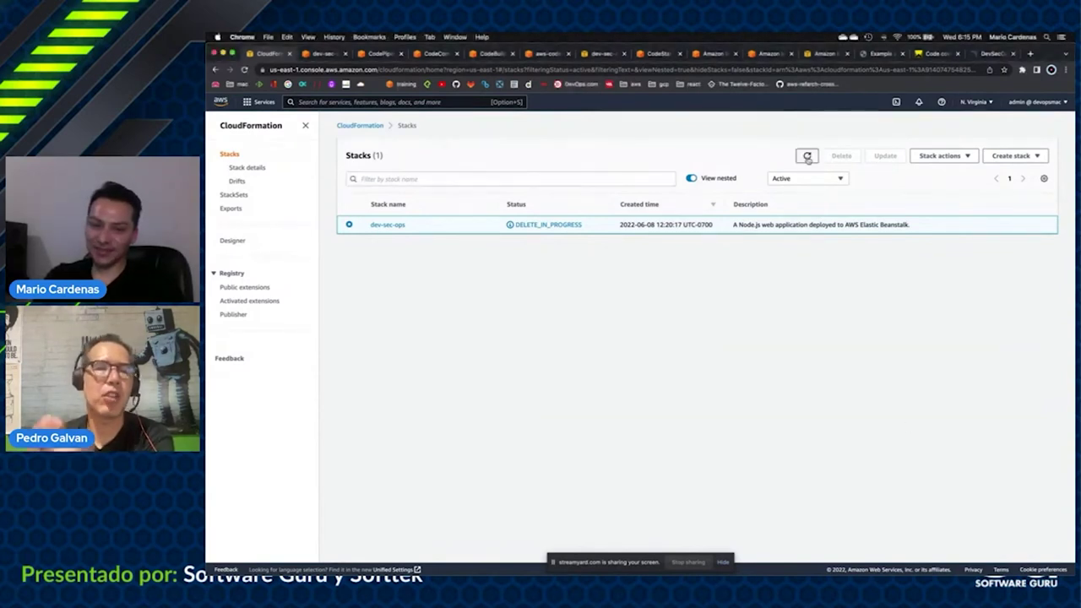
{"action": "left_click", "coordinate": [806, 156]}
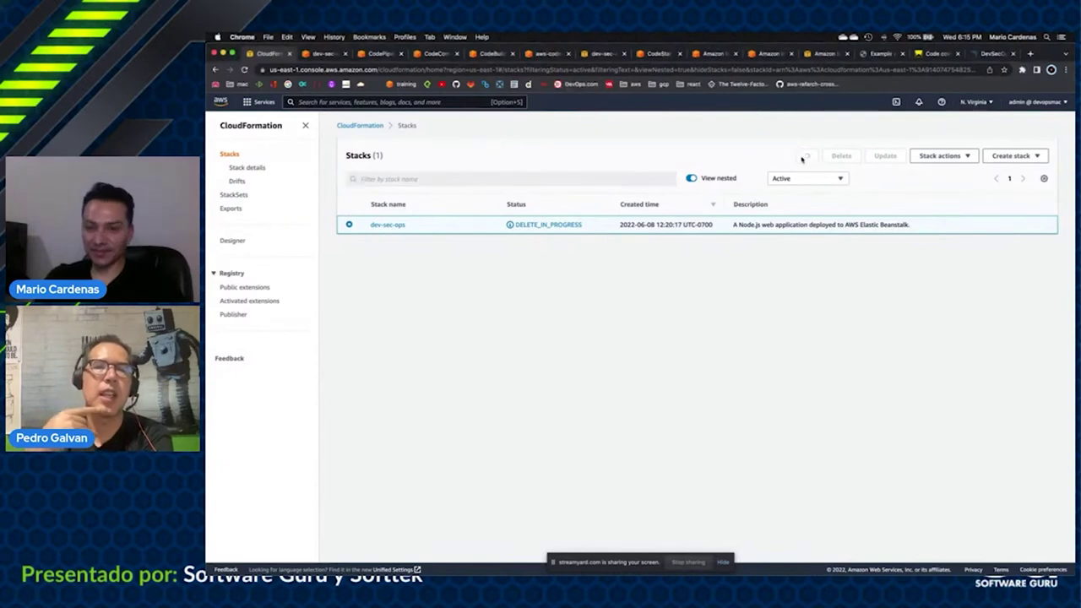
{"action": "left_click", "coordinate": [387, 224]}
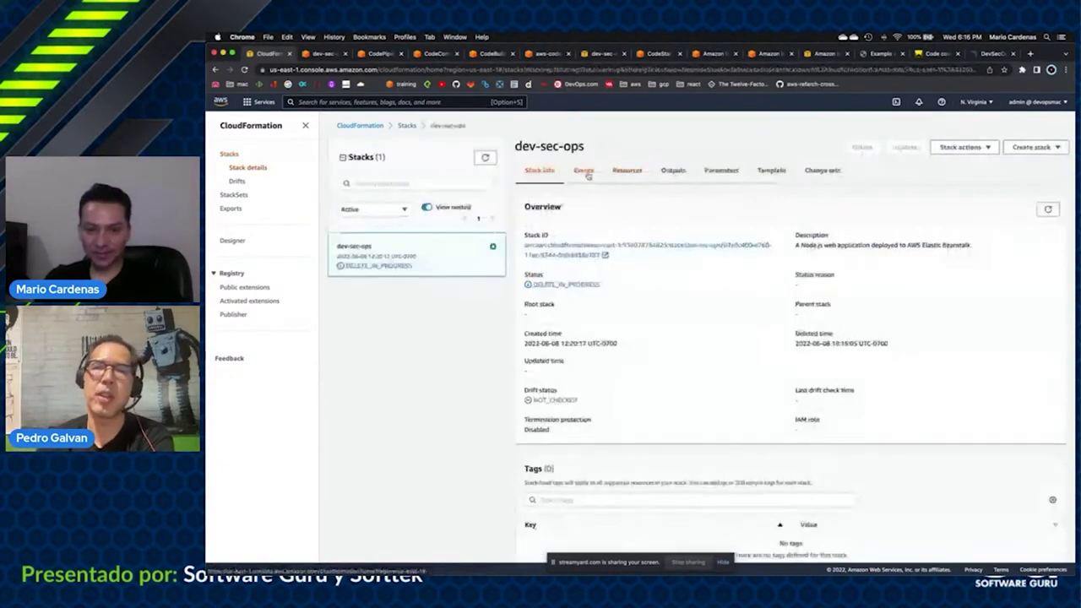
- Follow the dev-sec-ops deletion on the Events tab, then return to the now-empty Stacks list
{"action": "left_click", "coordinate": [583, 171]}
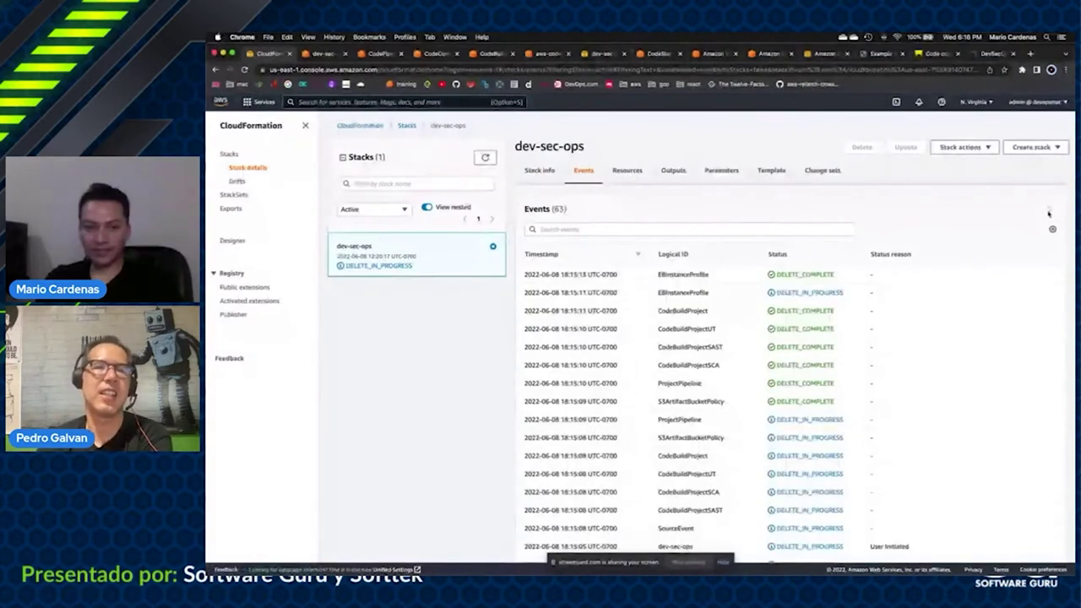
{"action": "left_click", "coordinate": [486, 160]}
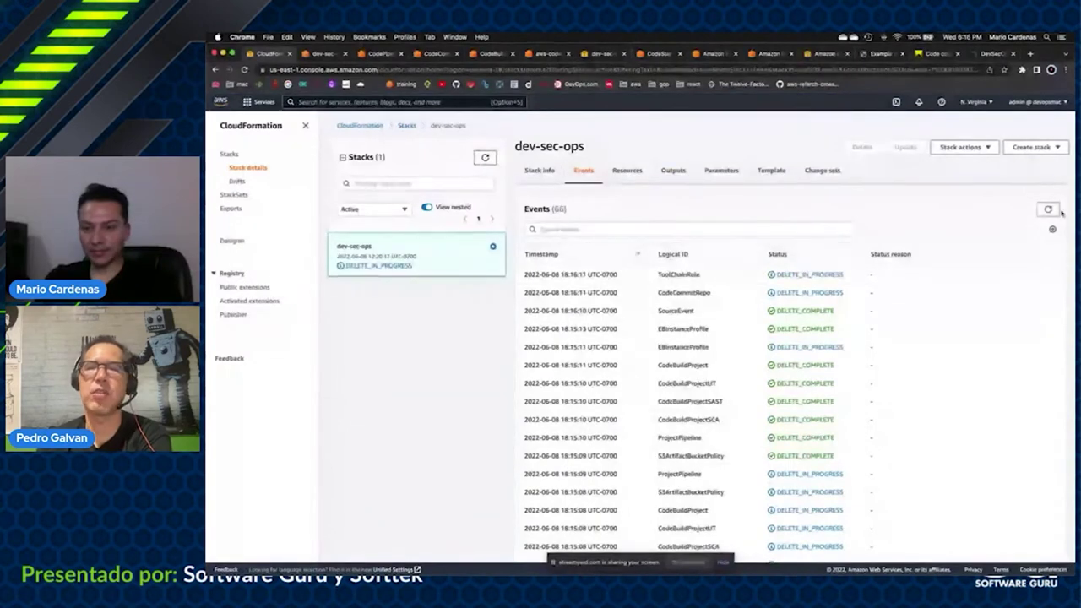
{"action": "left_click", "coordinate": [1047, 210]}
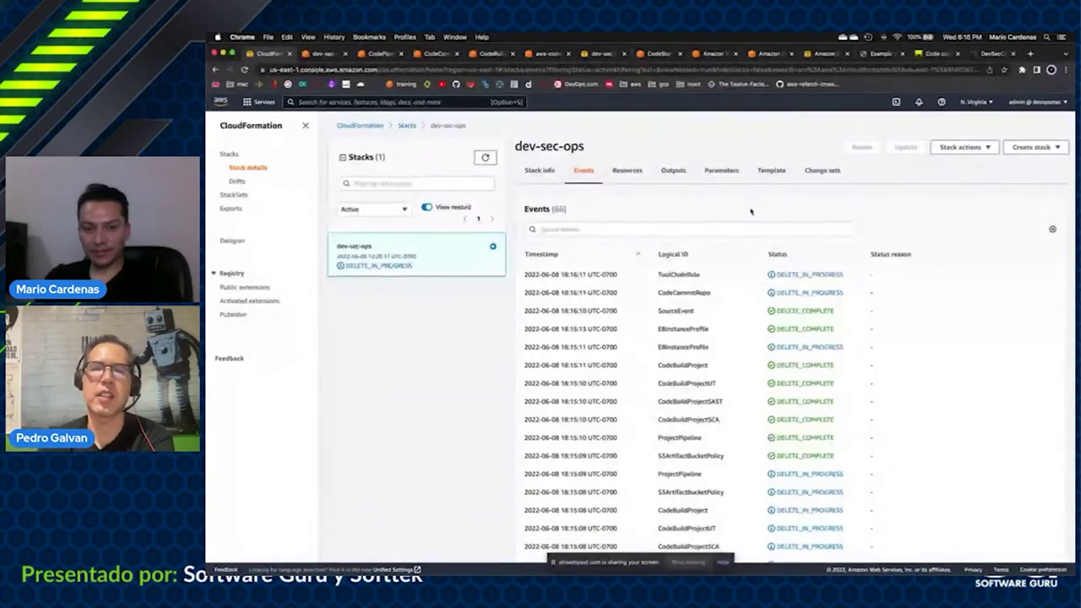
{"action": "left_click", "coordinate": [484, 157]}
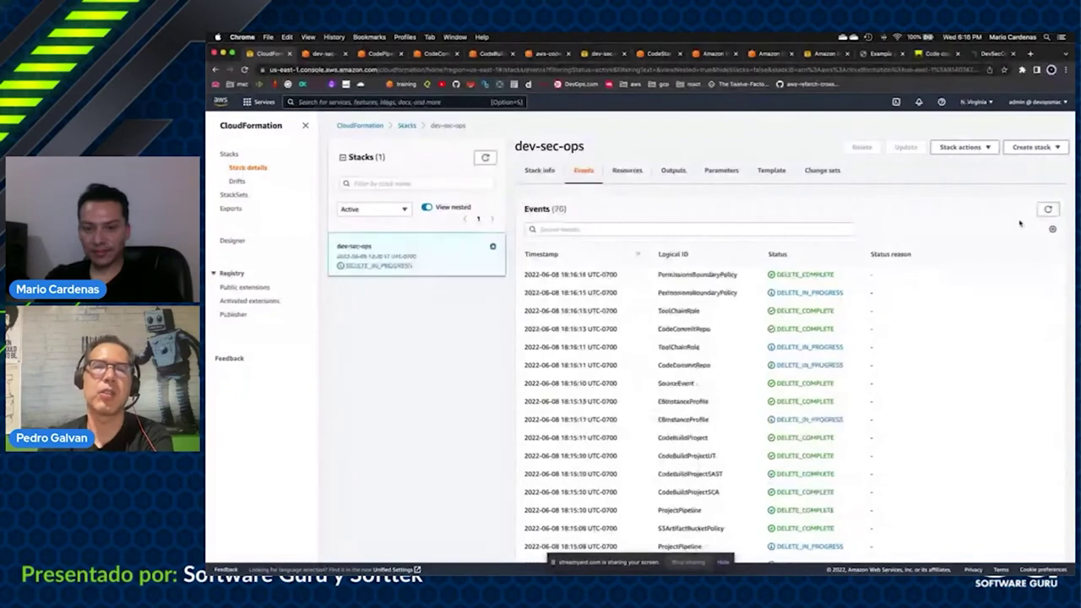
{"action": "left_click", "coordinate": [486, 157]}
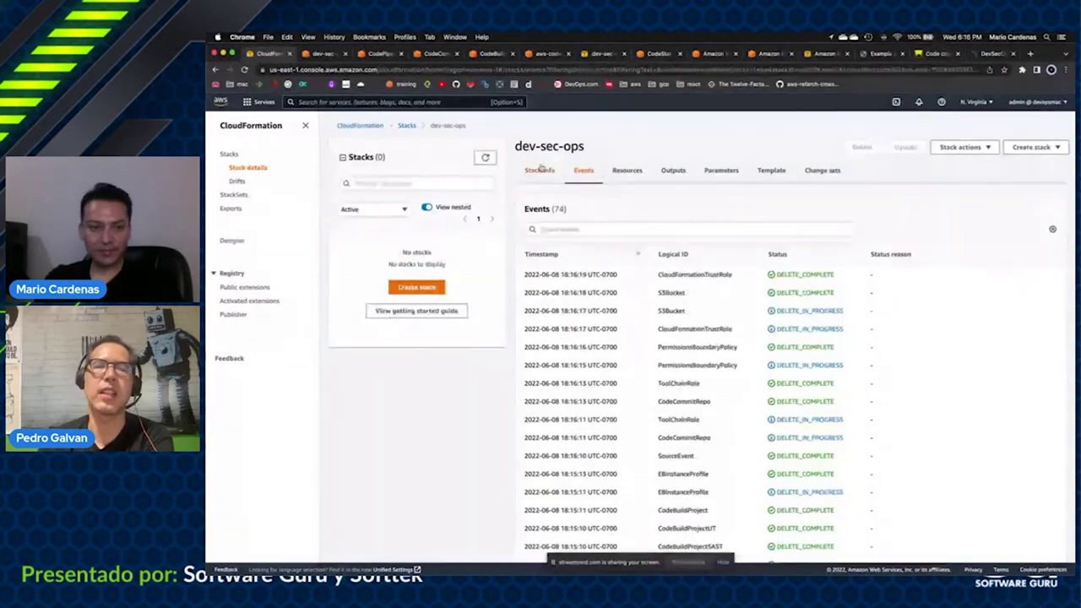
{"action": "left_click", "coordinate": [367, 125]}
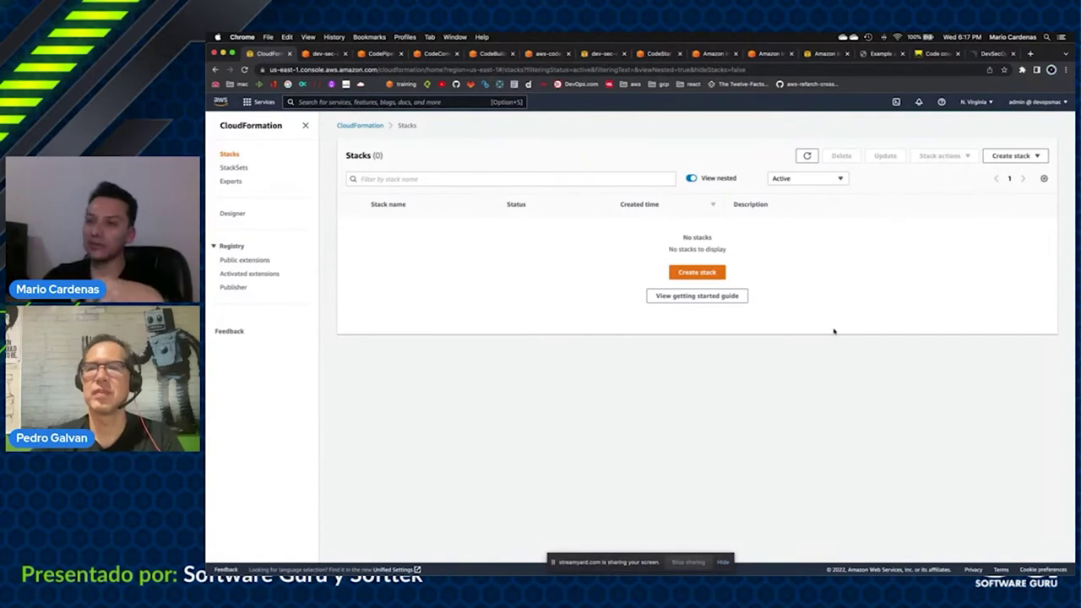
{"action": "left_click", "coordinate": [685, 275]}
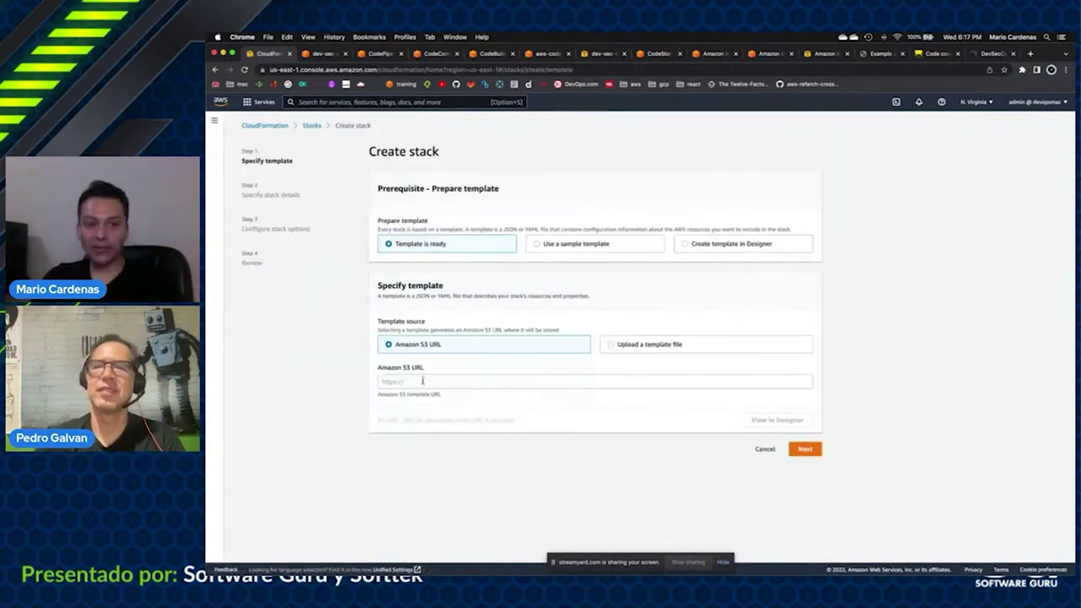
{"action": "key", "text": "super+bracketleft"}
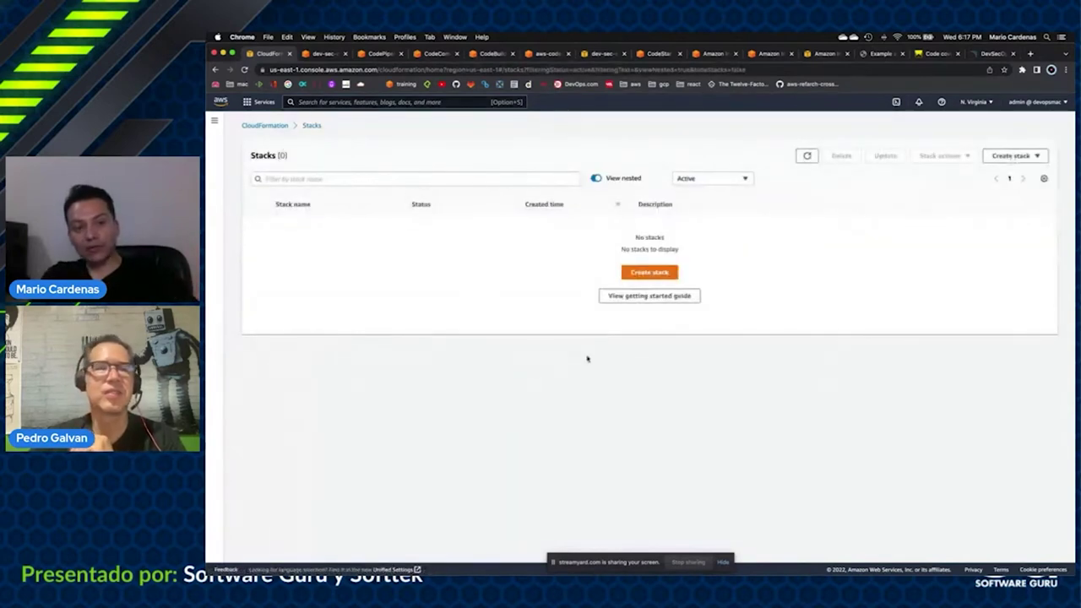
{"action": "left_click", "coordinate": [650, 274]}
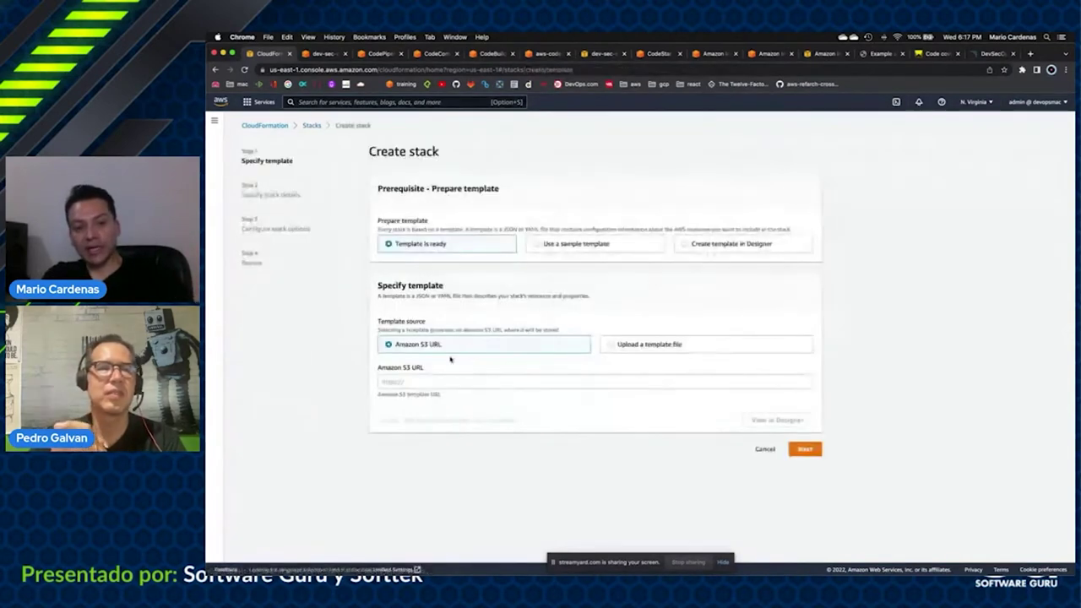
{"action": "type", "text": "e4a3f9ef880209767f0583d4524d5367e3b617c5"}
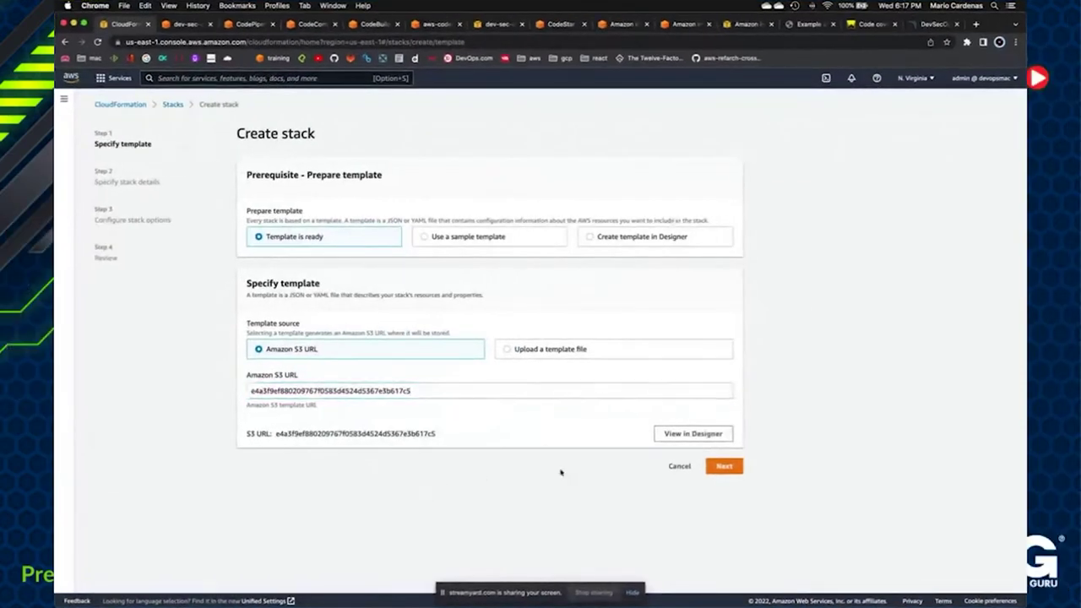
{"action": "key", "text": "super+z"}
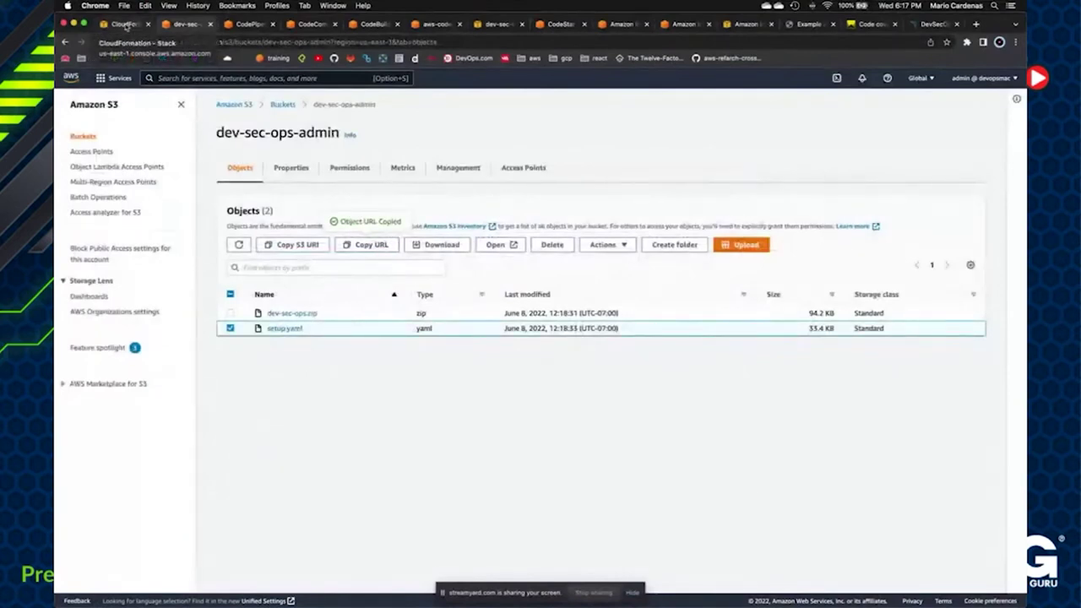
{"action": "left_click", "coordinate": [125, 26]}
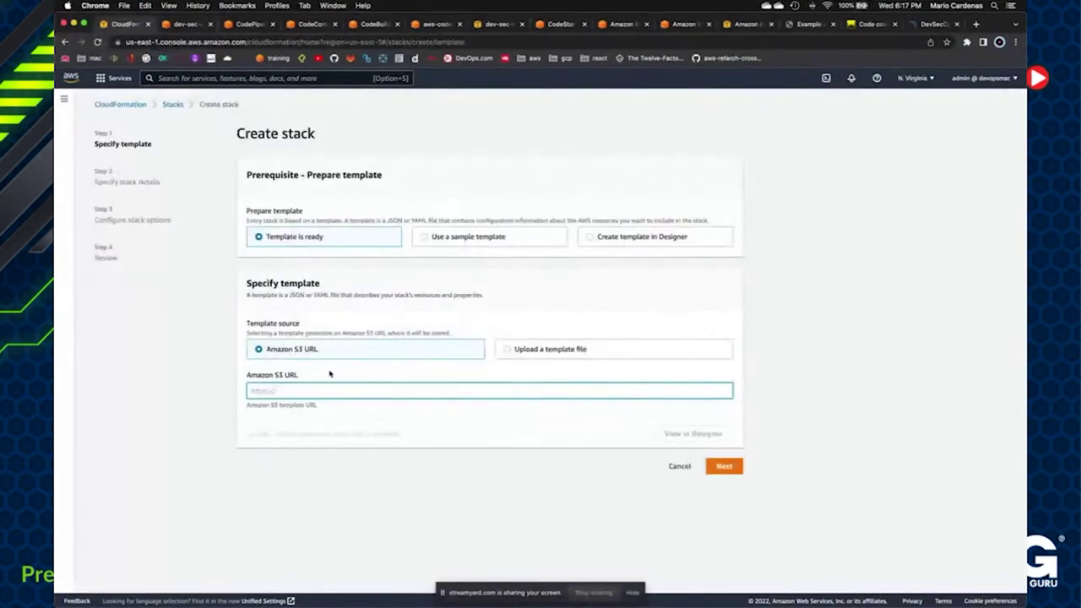
{"action": "type", "text": "https://dev-sec-ops-admin.s3.amazonaws.com/setup.yaml"}
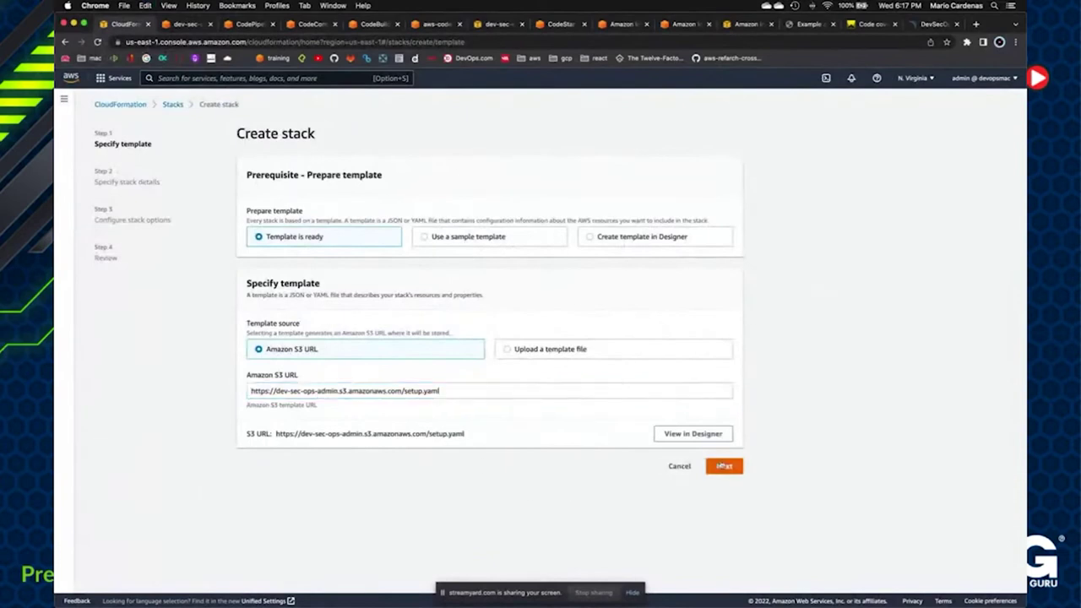
{"action": "left_click", "coordinate": [724, 466]}
- Name the stack dev-sec-ops with key pair devopsmac, subnet subnet-d93351bf and VPC vpc-3d328d40
{"action": "left_click", "coordinate": [270, 216]}
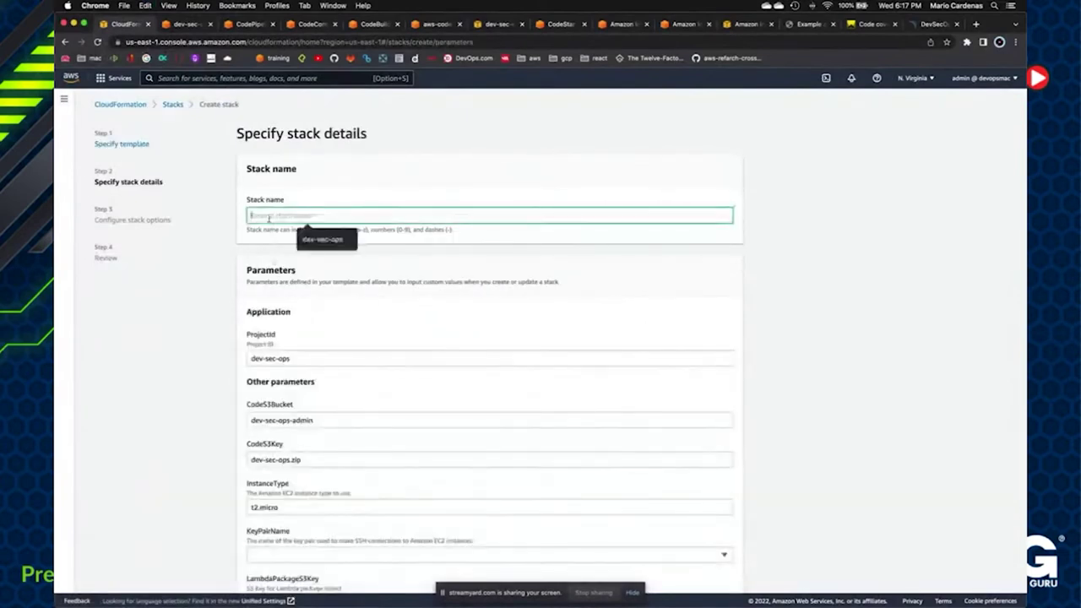
{"action": "left_click", "coordinate": [306, 235]}
{"action": "left_click", "coordinate": [217, 326]}
{"action": "scroll", "coordinate": [216, 327], "scroll_direction": "down", "scroll_amount": 3}
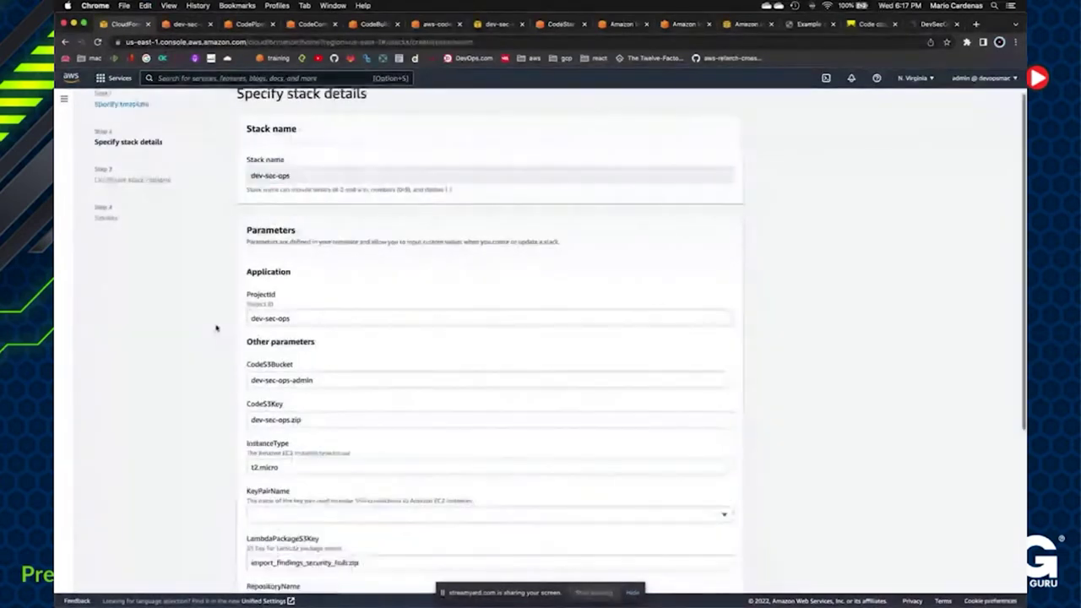
{"action": "scroll", "coordinate": [217, 328], "scroll_direction": "down", "scroll_amount": 4}
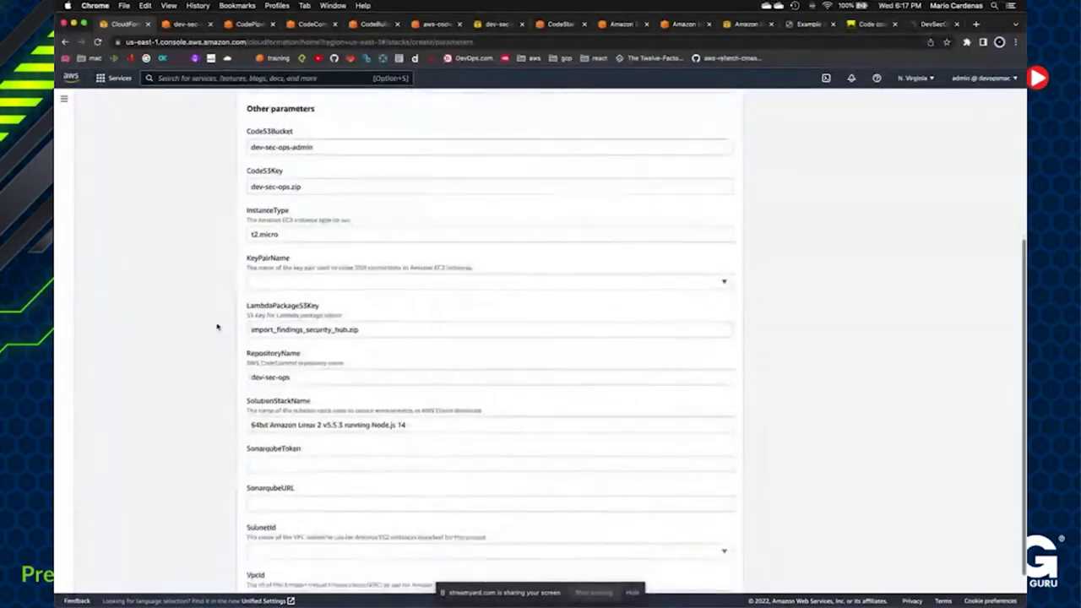
{"action": "left_click", "coordinate": [272, 287]}
{"action": "left_click", "coordinate": [265, 314]}
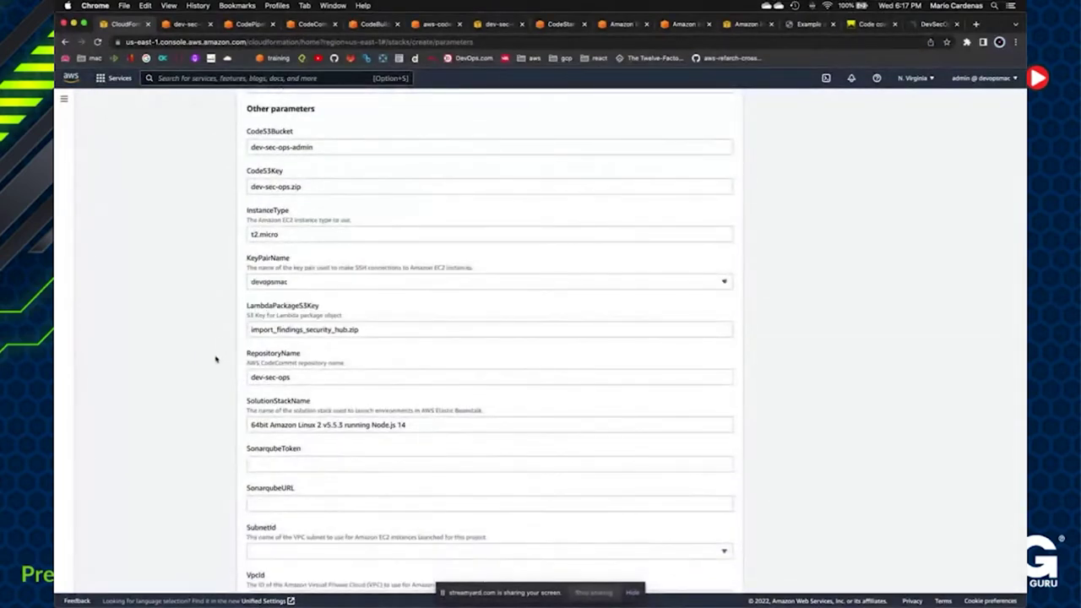
{"action": "scroll", "coordinate": [215, 361], "scroll_direction": "down", "scroll_amount": 1}
{"action": "left_click", "coordinate": [252, 413]}
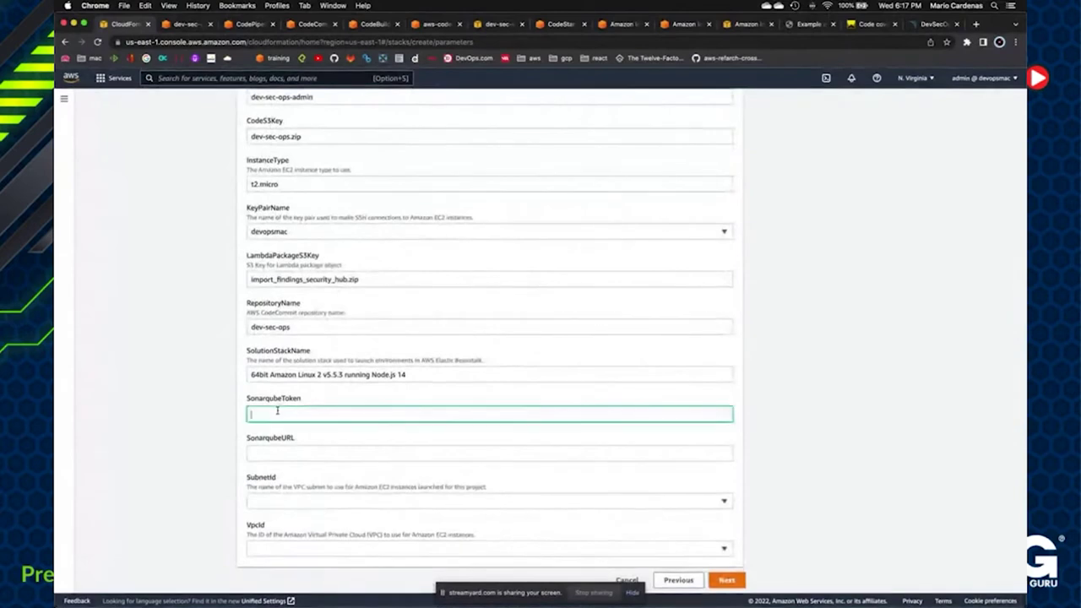
{"action": "left_click", "coordinate": [267, 500]}
{"action": "left_click", "coordinate": [282, 485]}
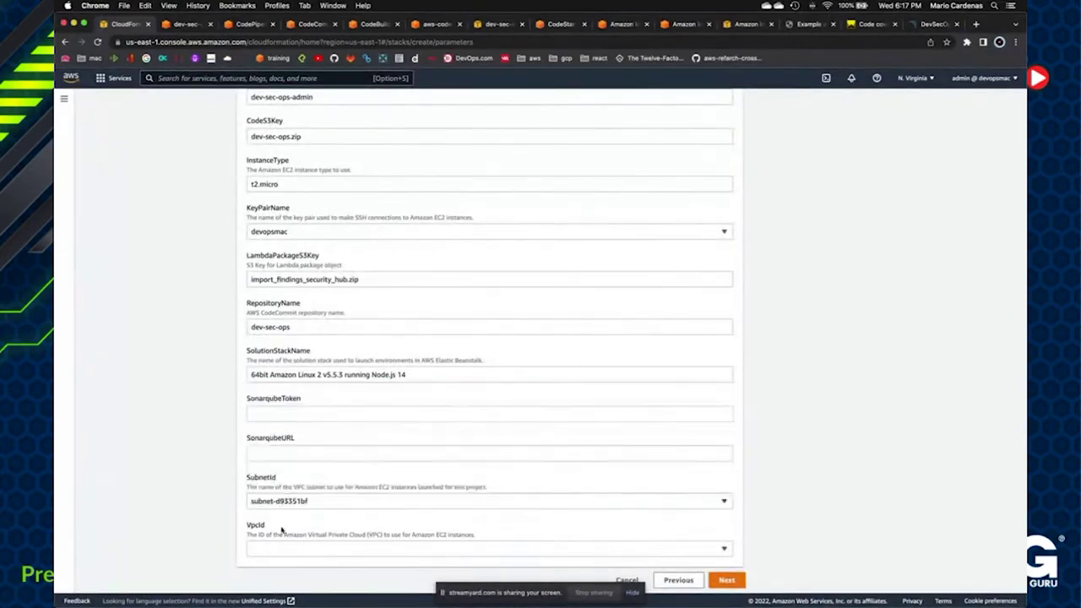
{"action": "left_click", "coordinate": [275, 550]}
{"action": "left_click", "coordinate": [278, 531]}
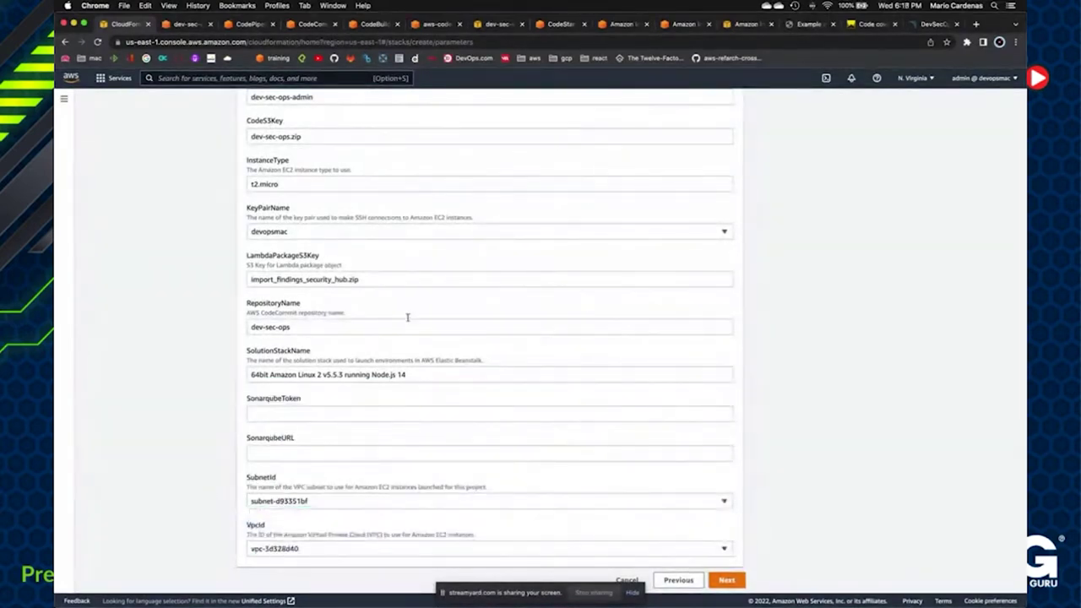
{"action": "left_click", "coordinate": [932, 24]}
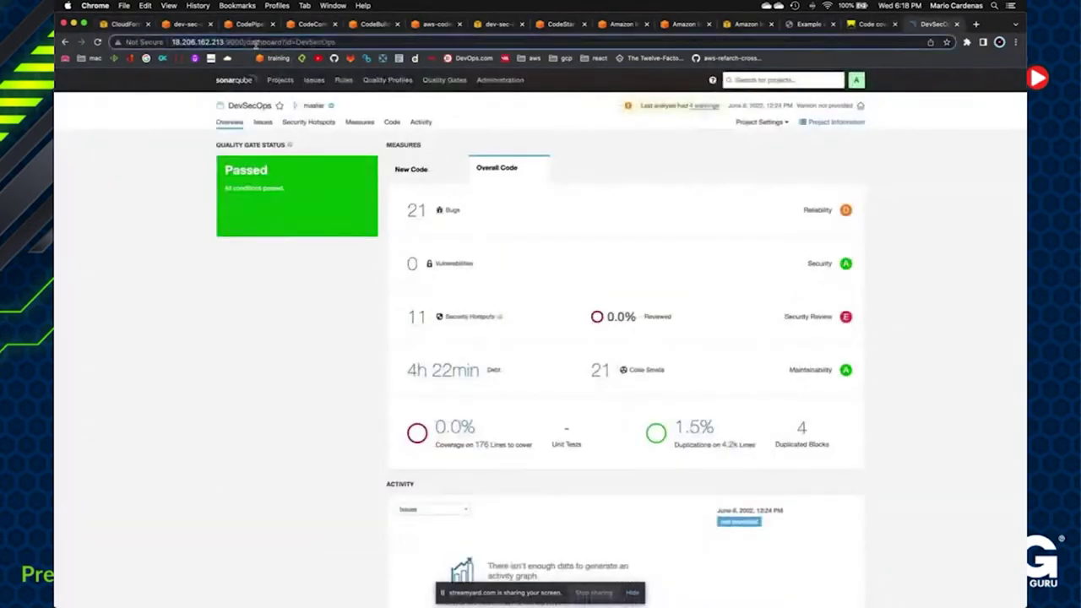
{"action": "left_click_drag", "start_coordinate": [173, 42], "coordinate": [247, 42]}
{"action": "key", "text": "super+c"}
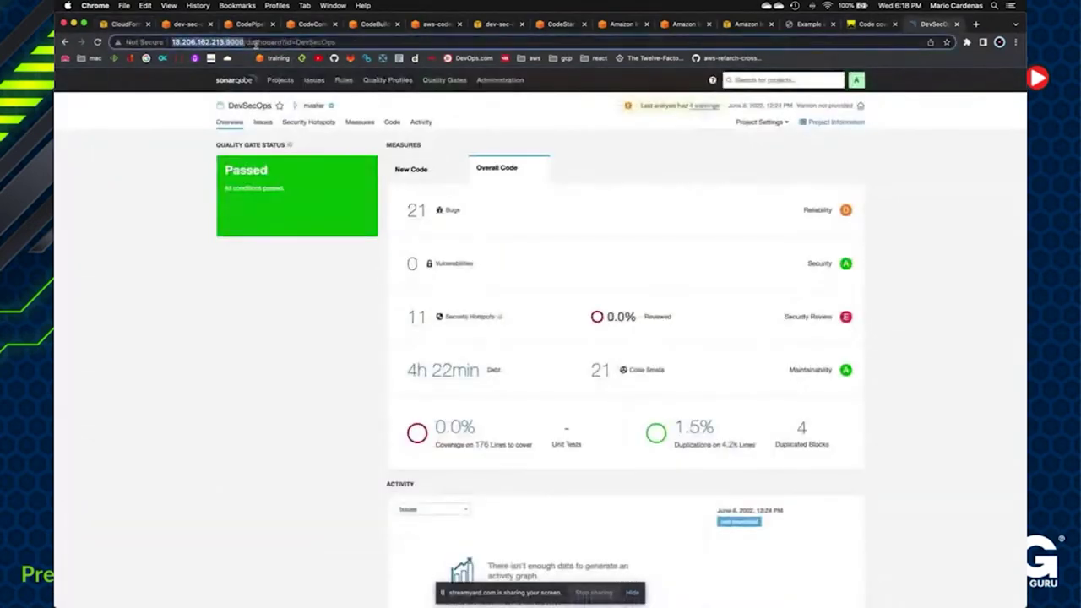
{"action": "left_click", "coordinate": [123, 24]}
{"action": "left_click", "coordinate": [296, 453]}
{"action": "key", "text": "super+v"}
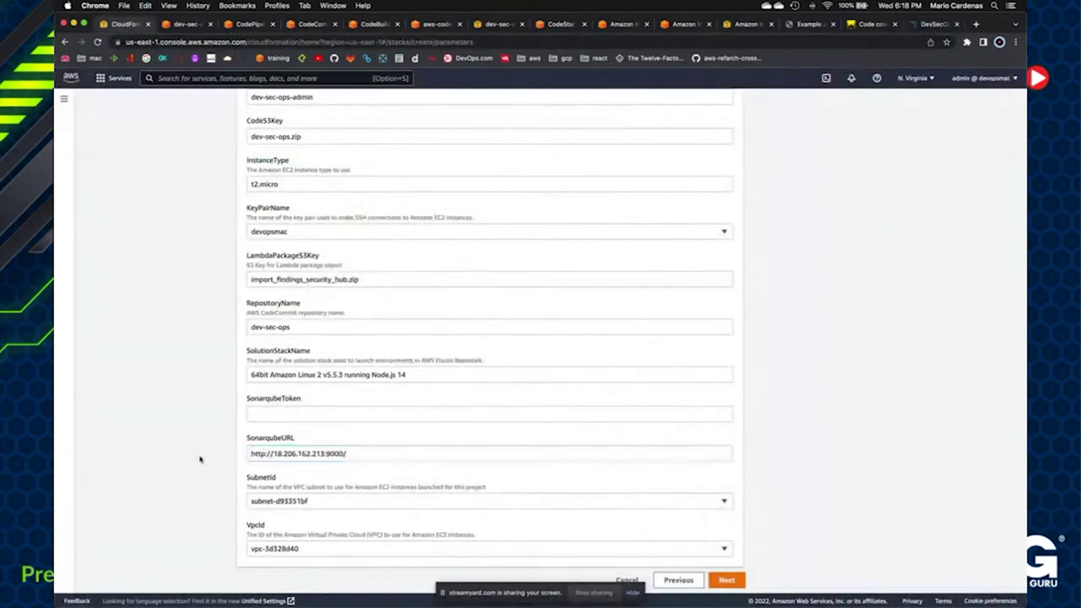
{"action": "left_click", "coordinate": [388, 454]}
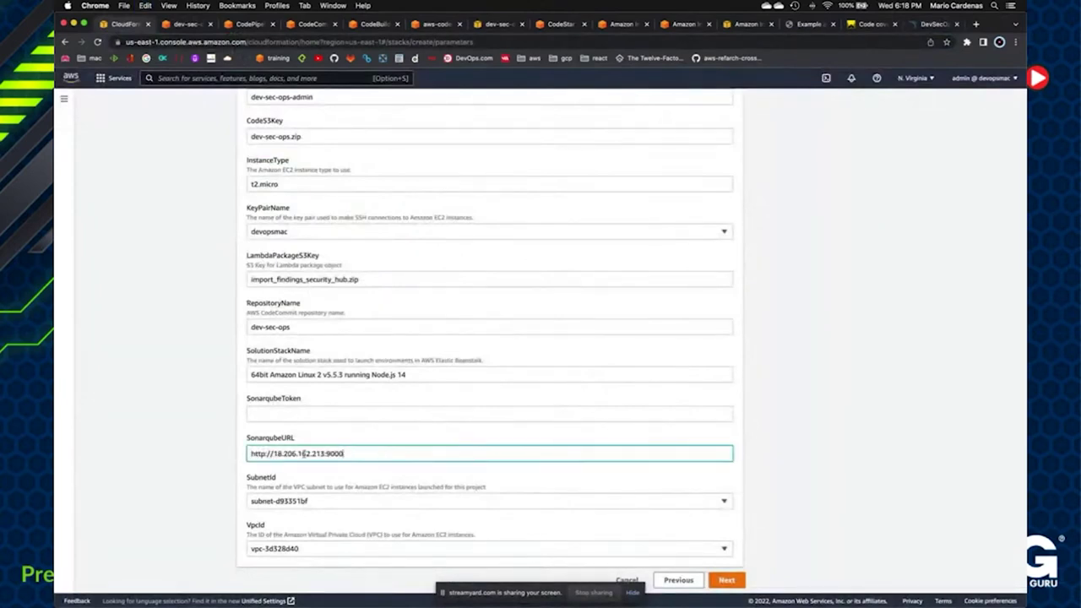
{"action": "left_click", "coordinate": [166, 435]}
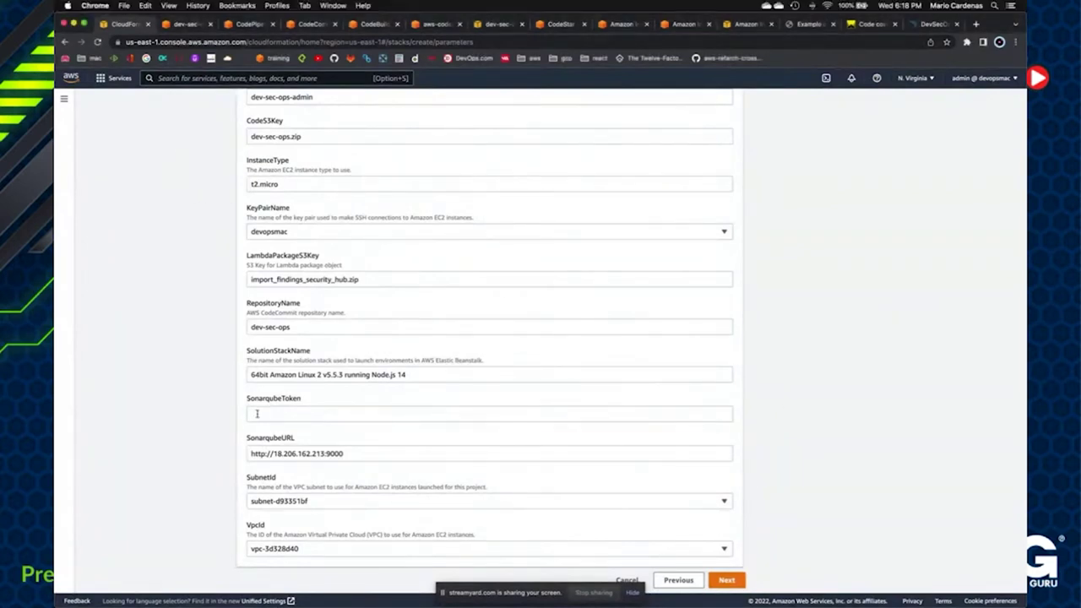
- Paste the SonarQube access token into SonarqubeToken and continue to stack options
{"action": "left_click", "coordinate": [257, 412]}
{"action": "key", "text": "super+v"}
{"action": "left_click", "coordinate": [180, 426]}
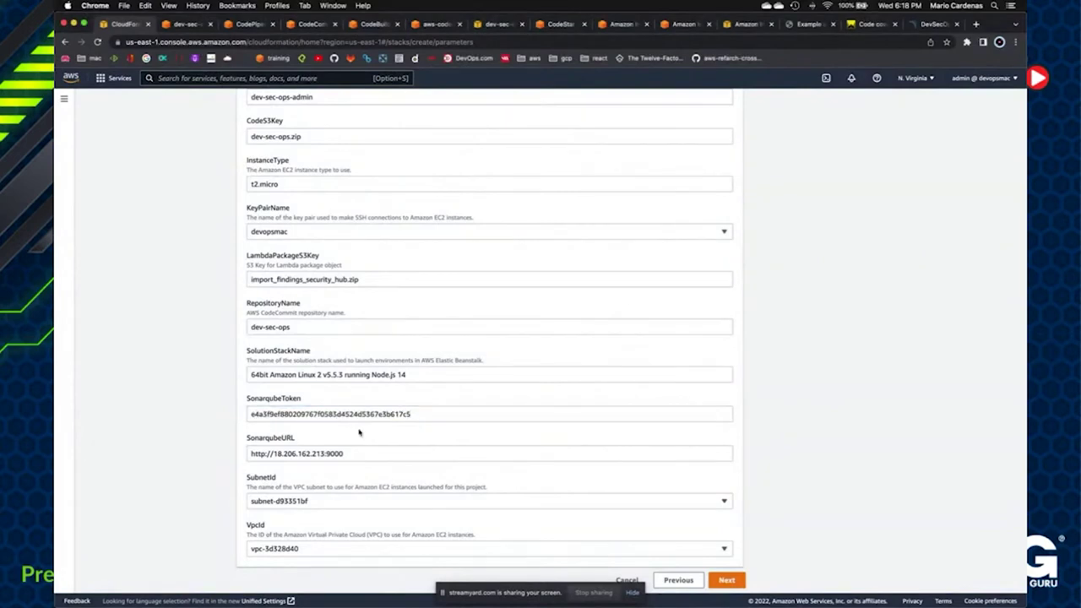
{"action": "left_click", "coordinate": [724, 583]}
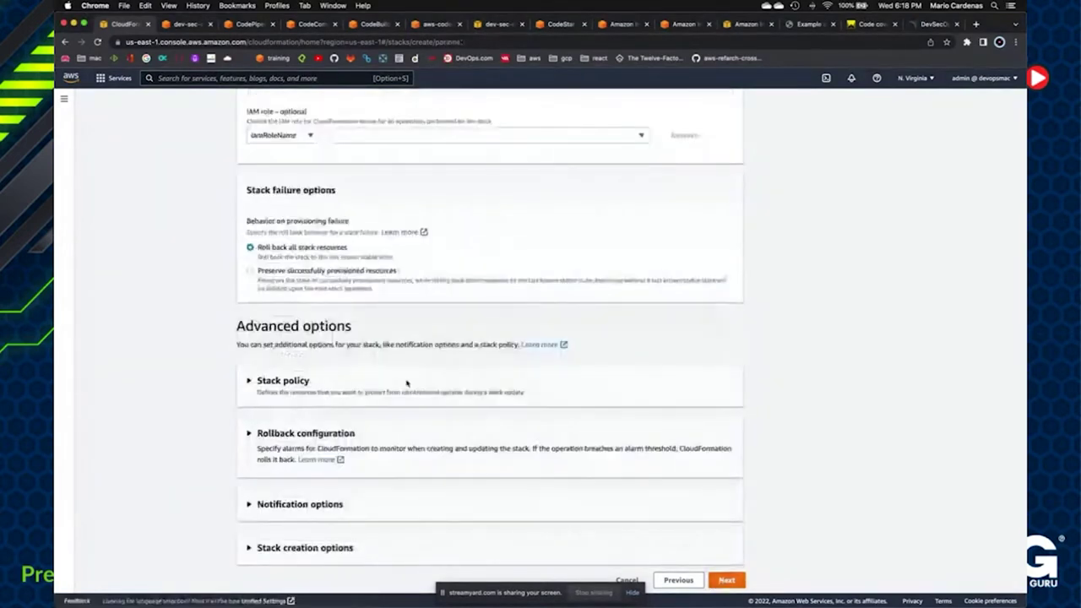
- Keep default stack options, acknowledge IAM resource creation, and create the dev-sec-ops stack
{"action": "left_click", "coordinate": [726, 580]}
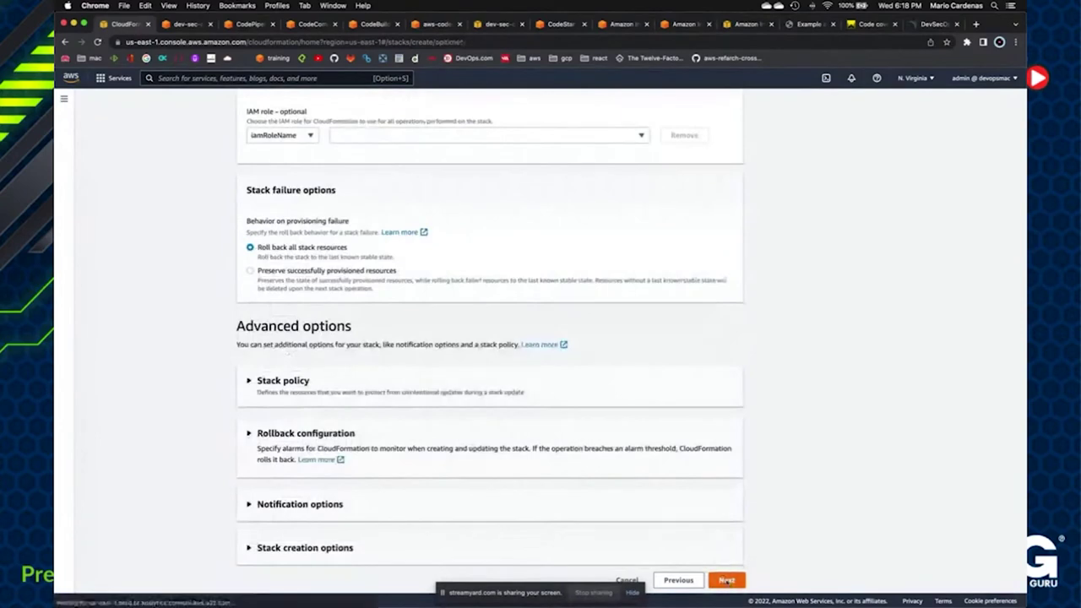
{"action": "scroll", "coordinate": [217, 449], "scroll_direction": "down", "scroll_amount": 5}
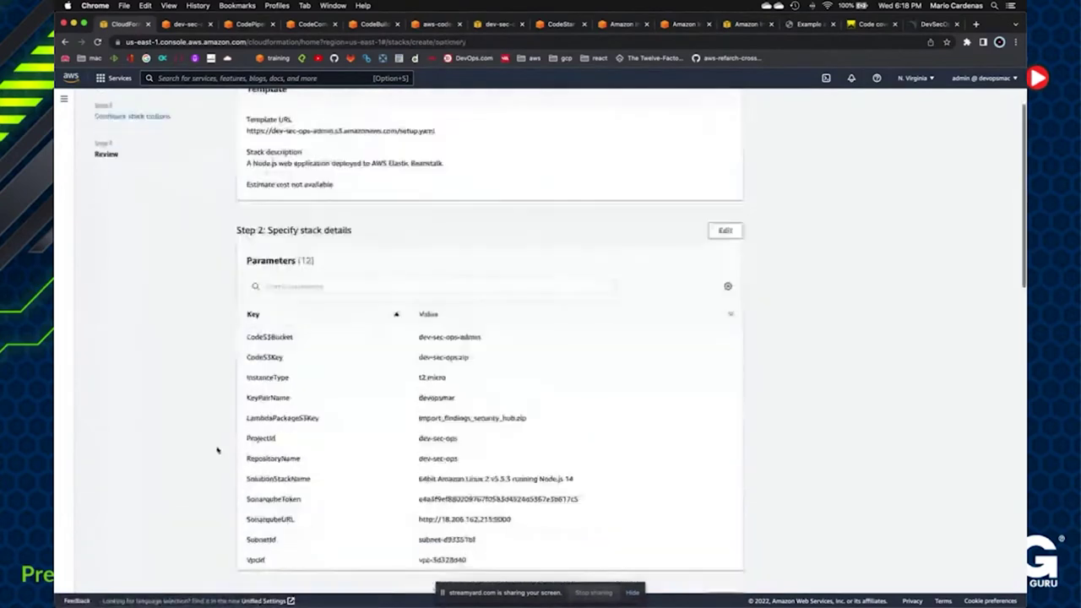
{"action": "scroll", "coordinate": [217, 449], "scroll_direction": "down", "scroll_amount": 10}
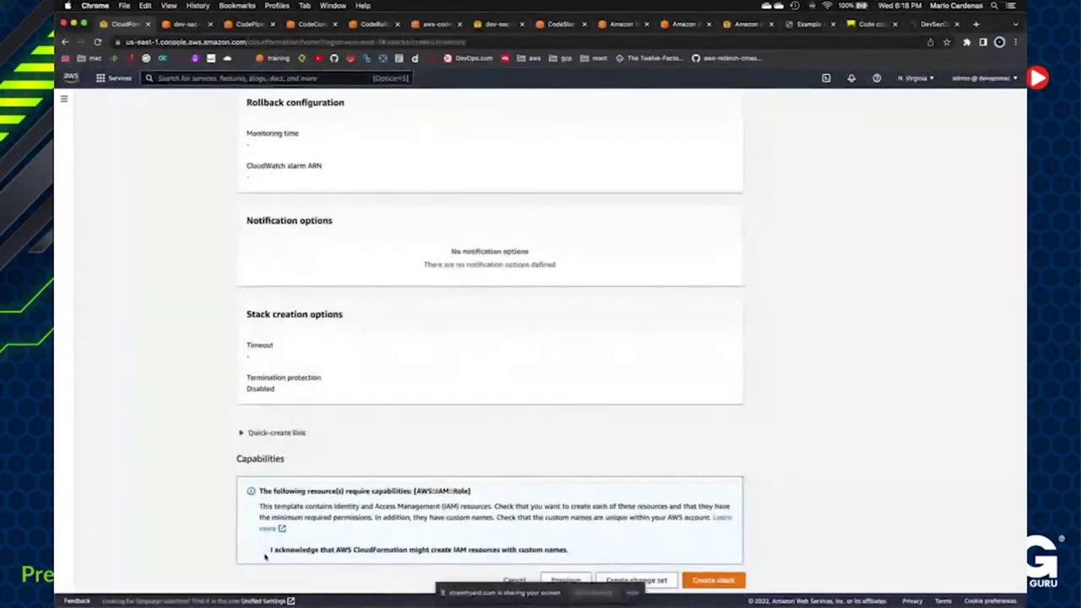
{"action": "left_click", "coordinate": [263, 551]}
{"action": "left_click", "coordinate": [714, 580]}
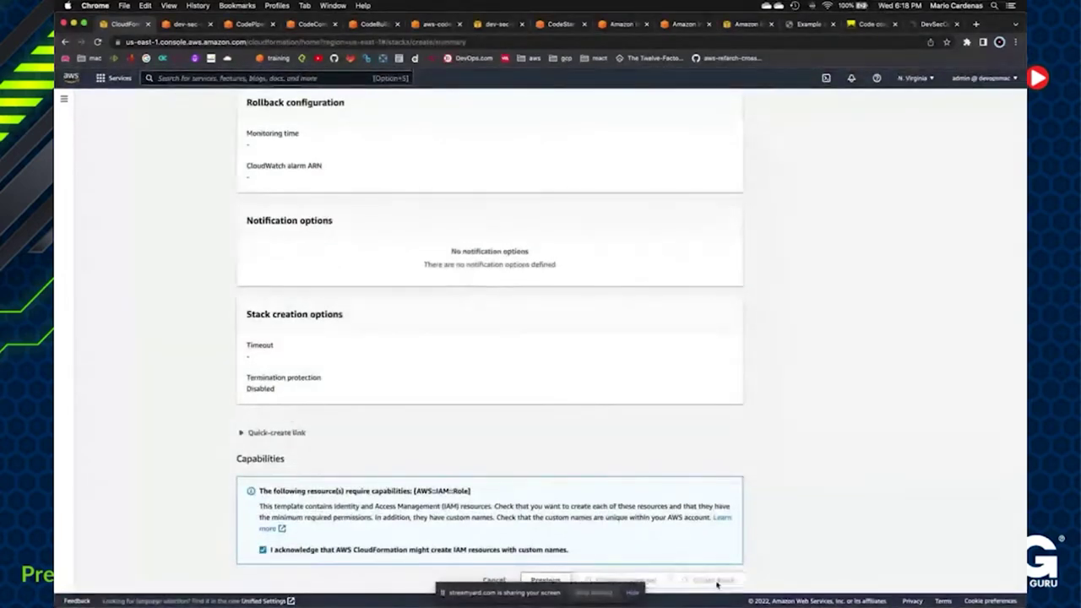
{"action": "key", "text": "ctrl+Tab"}
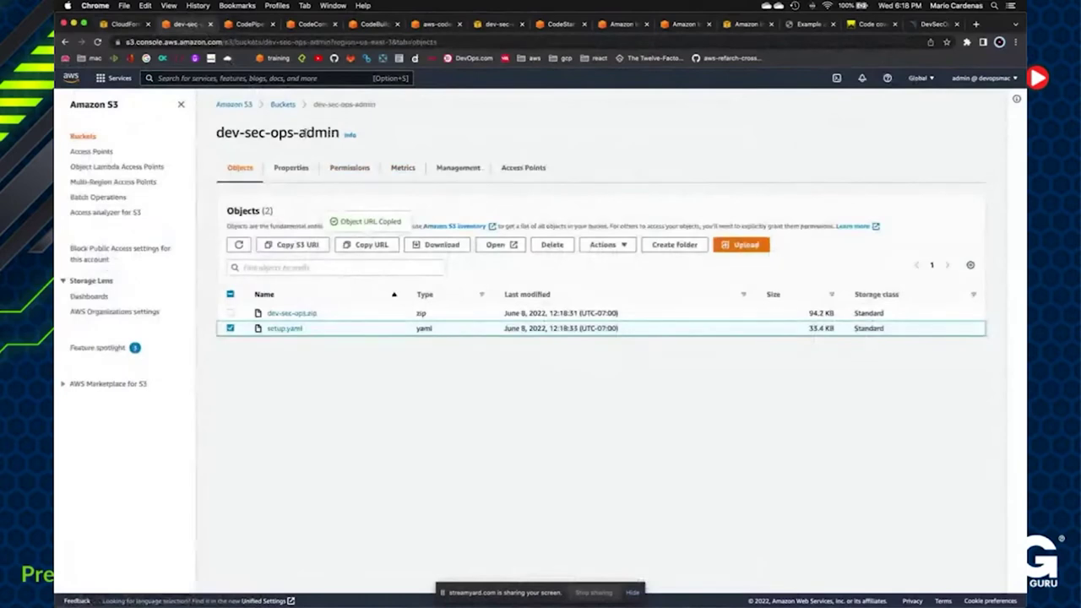
- Return to the S3 buckets list and check the dev-sec-ops stack's creation progress
{"action": "left_click", "coordinate": [283, 104]}
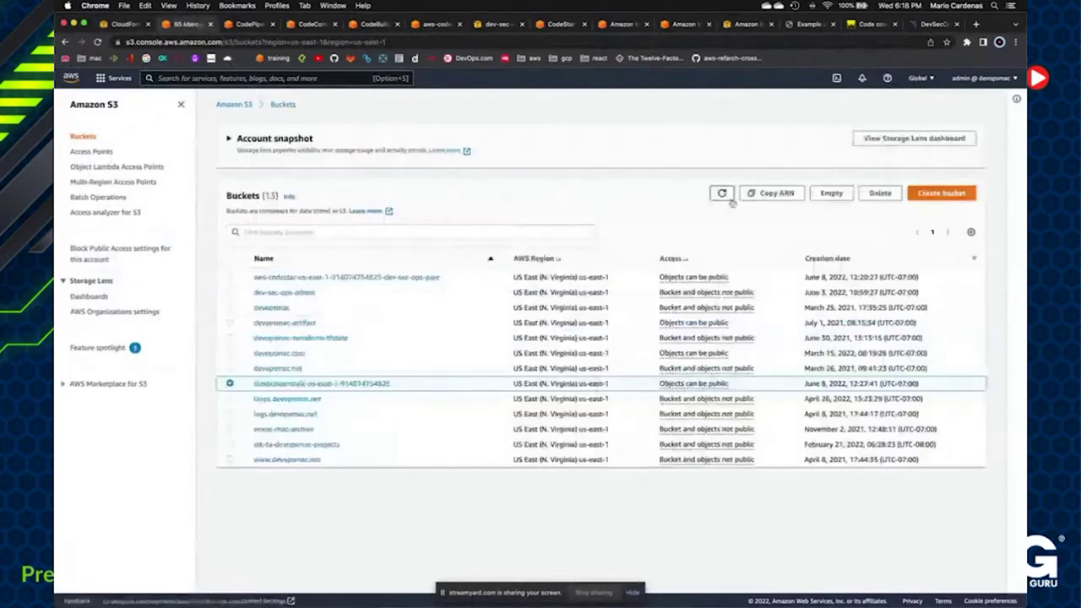
{"action": "left_click", "coordinate": [722, 193]}
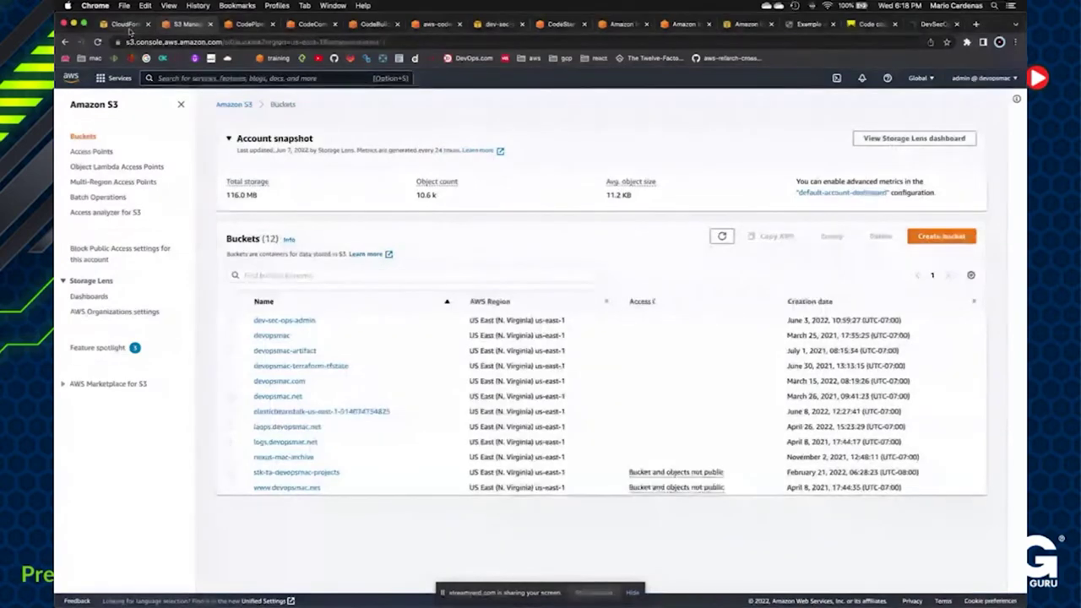
{"action": "left_click", "coordinate": [126, 27]}
{"action": "left_click", "coordinate": [185, 24]}
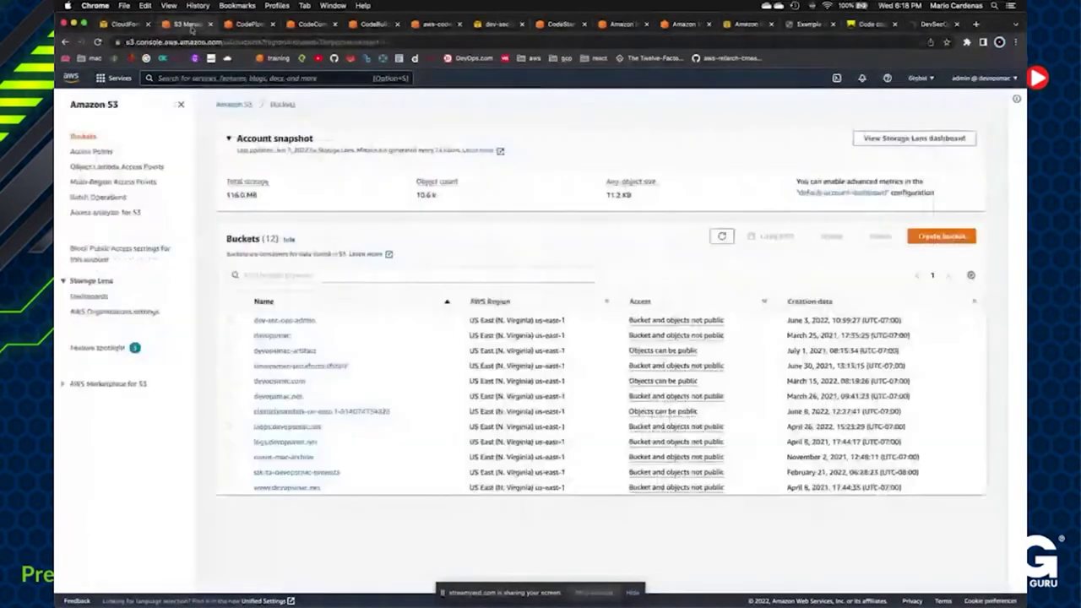
- Try deleting the Elastic Beanstalk bucket by its name, which fails with a permission error
{"action": "left_click", "coordinate": [233, 411]}
{"action": "left_click", "coordinate": [831, 237]}
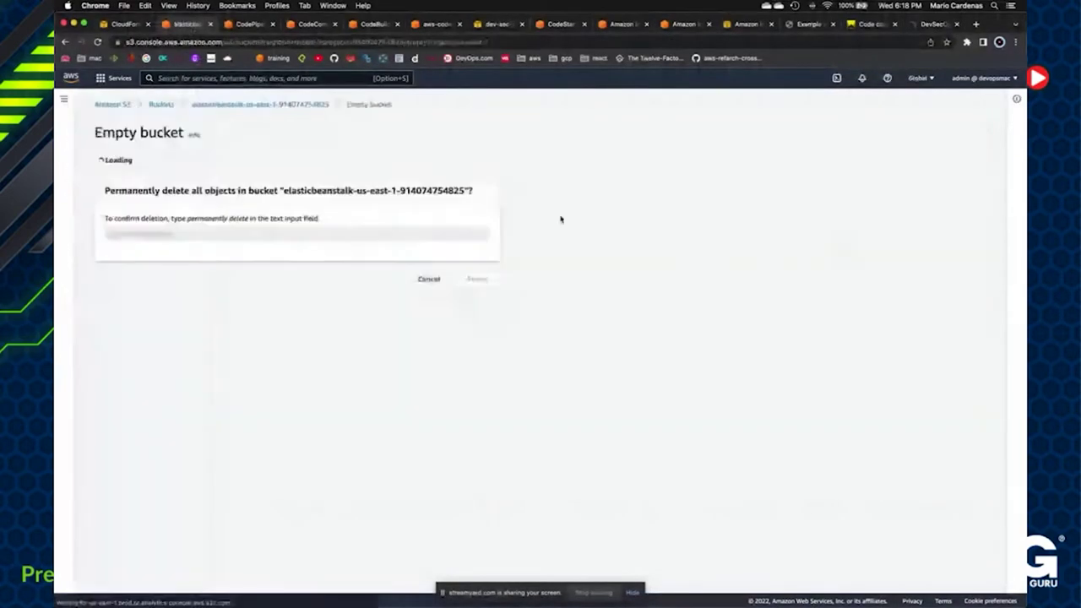
{"action": "left_click", "coordinate": [428, 283]}
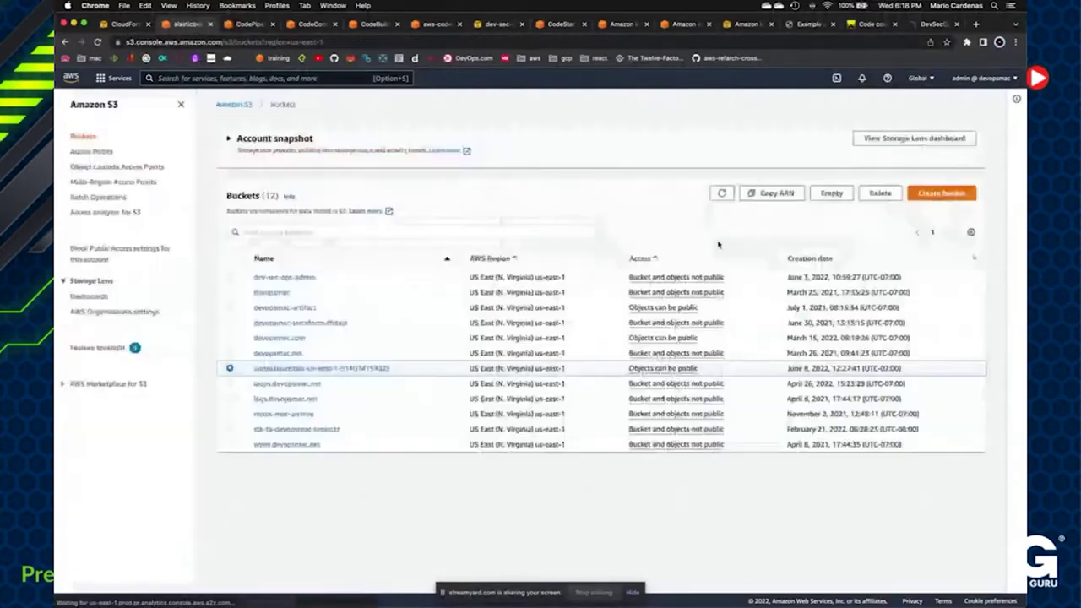
{"action": "left_click", "coordinate": [878, 195]}
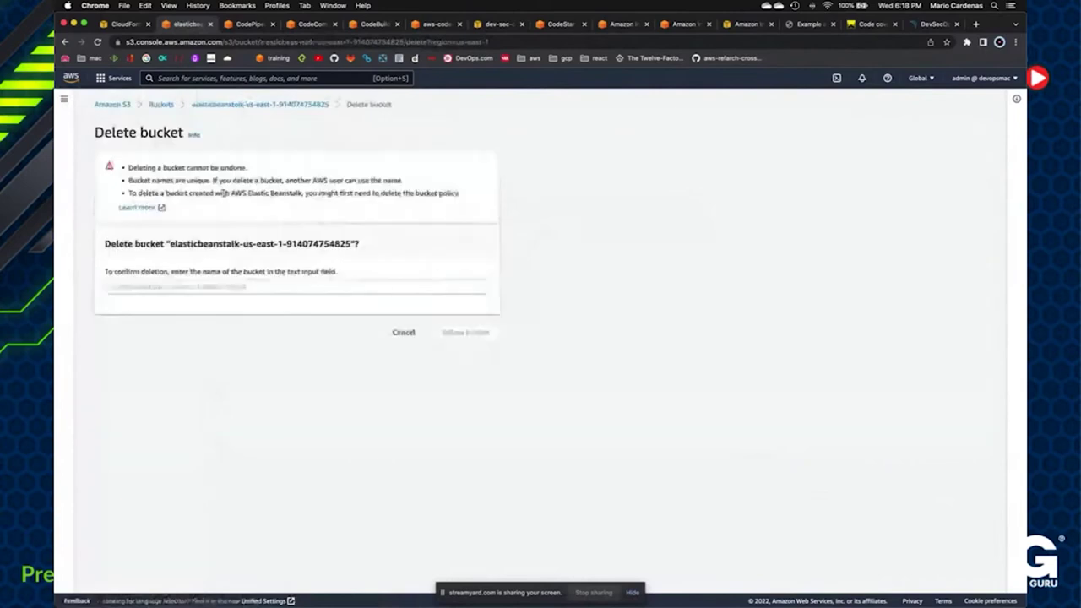
{"action": "left_click_drag", "start_coordinate": [170, 243], "coordinate": [352, 243]}
{"action": "key", "text": "super+c"}
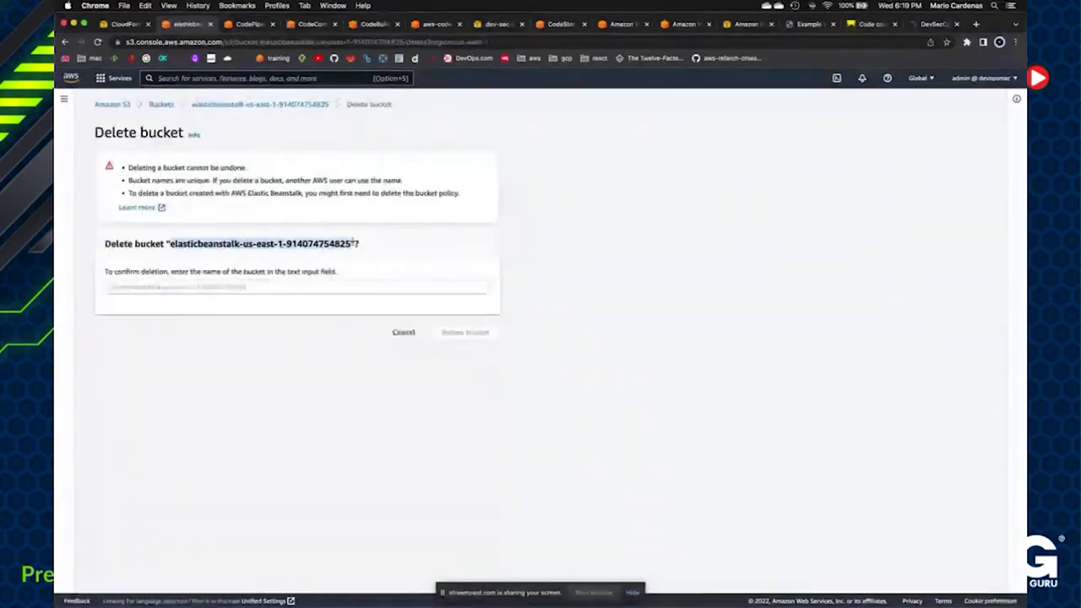
{"action": "left_click", "coordinate": [315, 287]}
{"action": "key", "text": "super+v"}
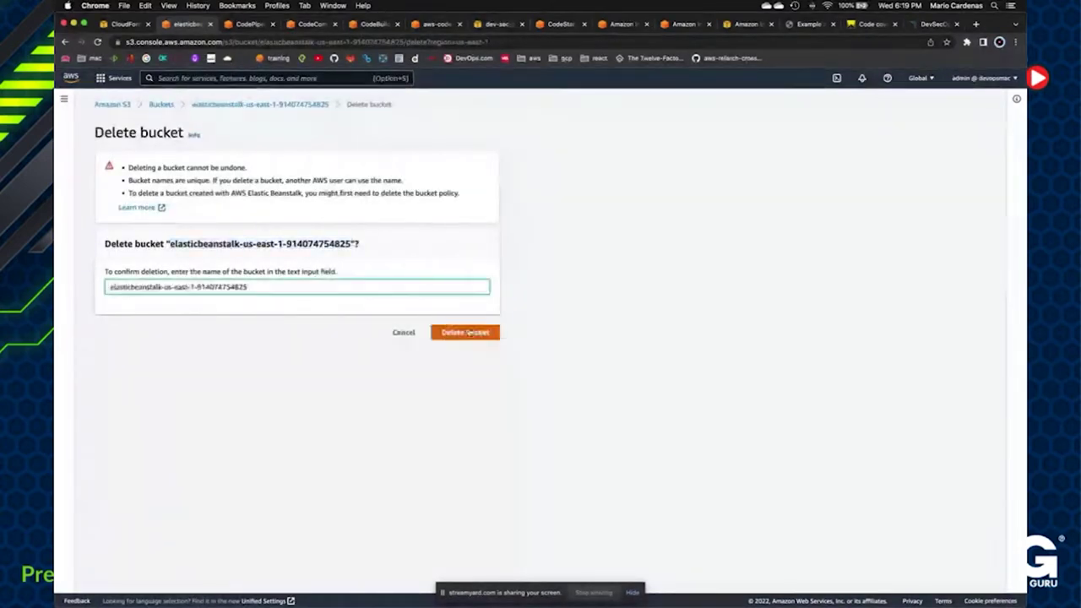
{"action": "left_click", "coordinate": [465, 332]}
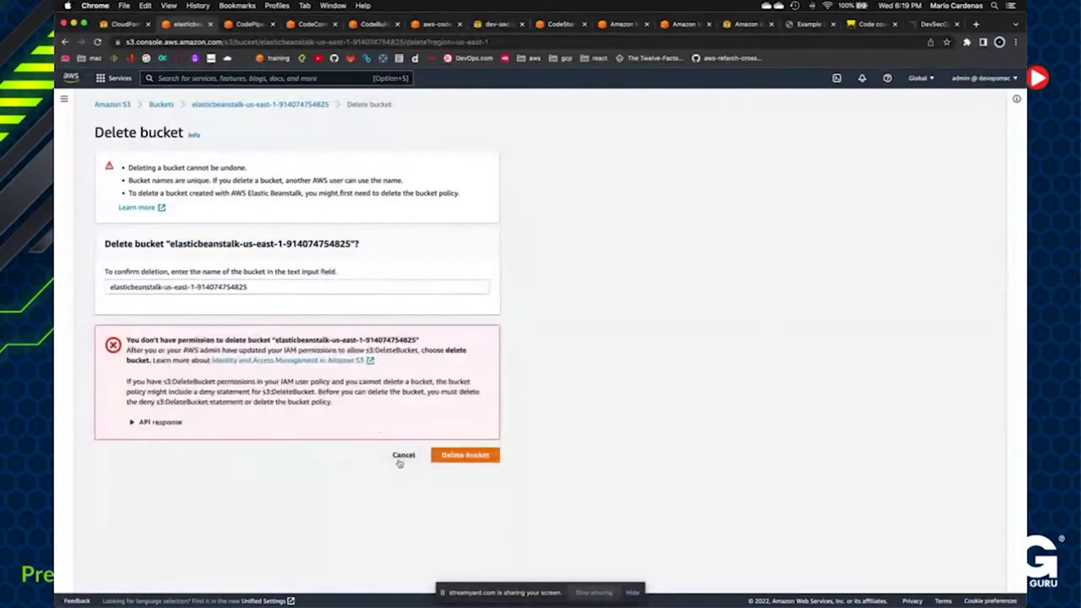
{"action": "left_click", "coordinate": [402, 455]}
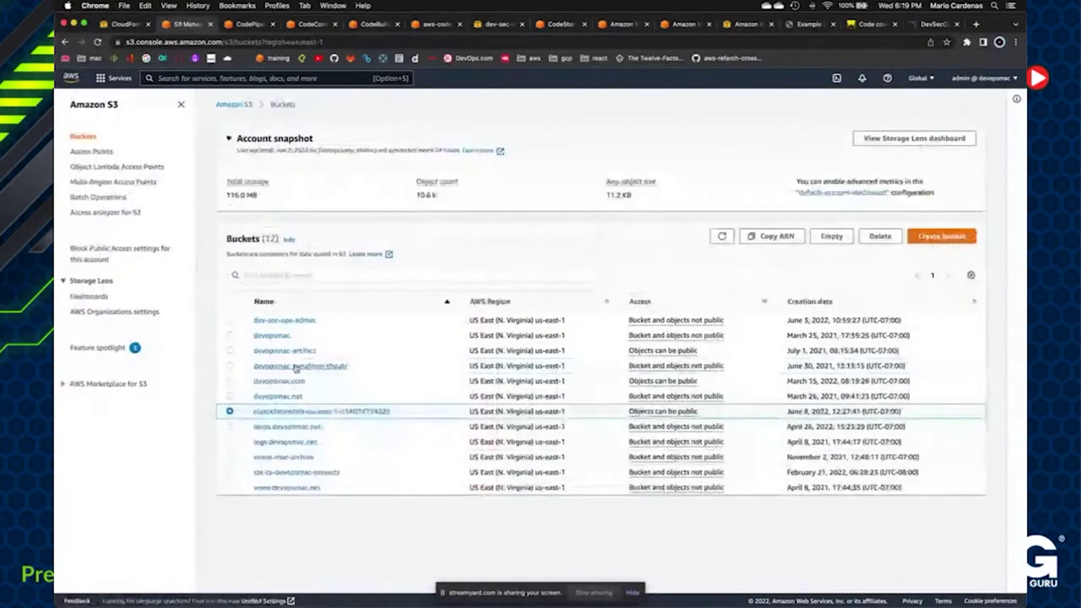
- Delete the Elastic Beanstalk bucket's policy under Permissions, confirming with 'delete'
{"action": "left_click", "coordinate": [321, 411]}
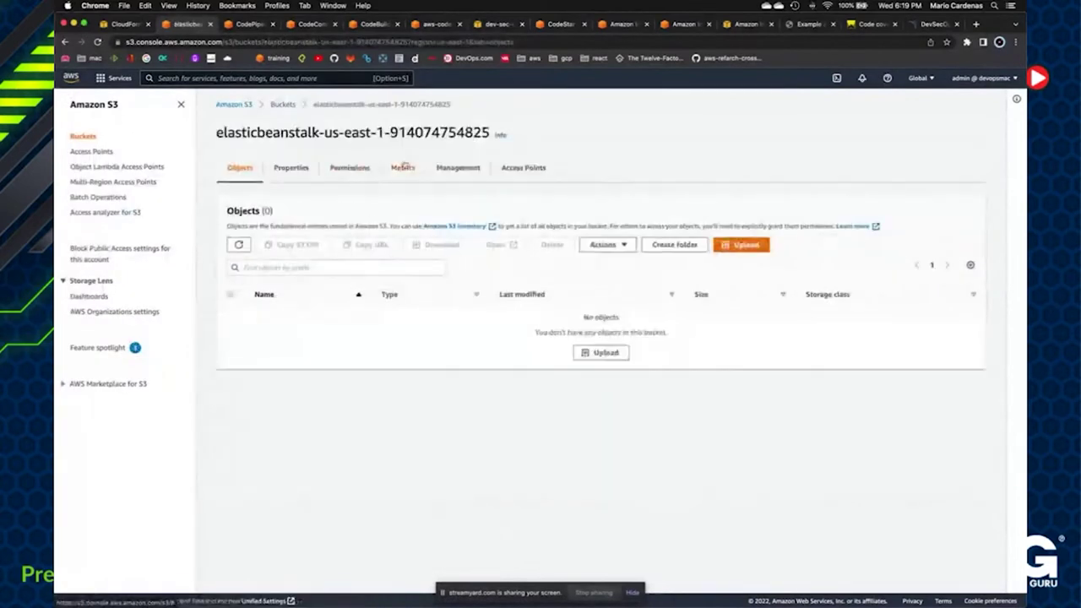
{"action": "left_click", "coordinate": [363, 168]}
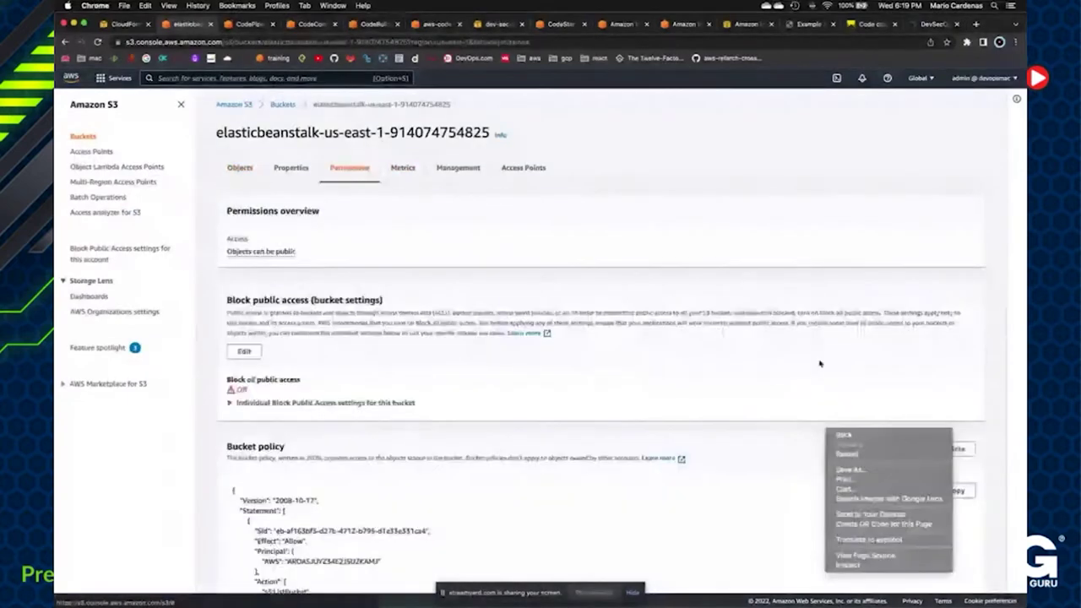
{"action": "left_click", "coordinate": [954, 448]}
{"action": "left_click", "coordinate": [439, 373]}
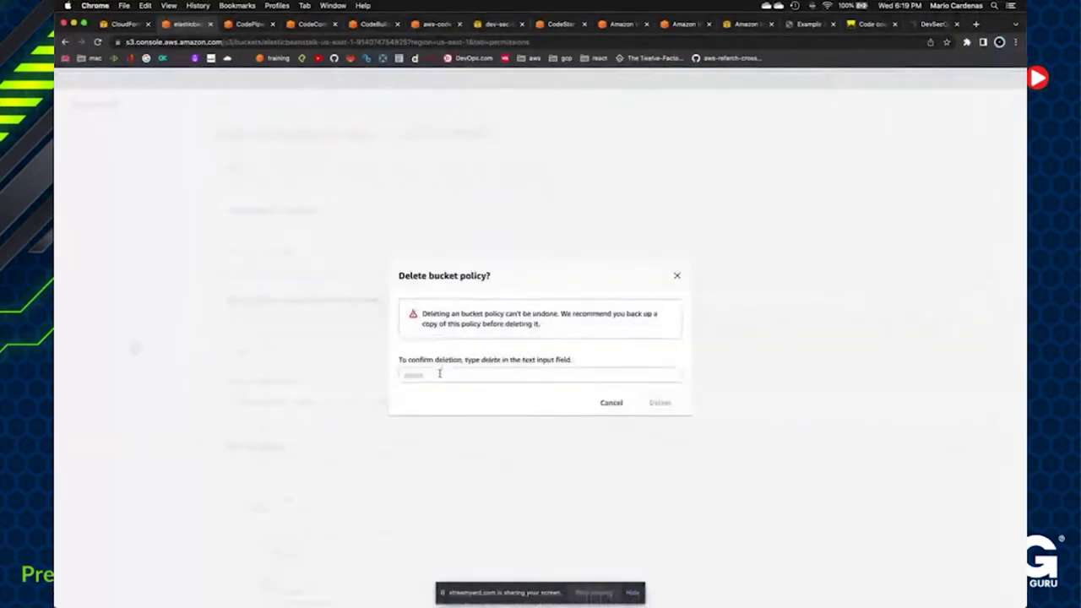
{"action": "type", "text": "delete"}
{"action": "left_click", "coordinate": [652, 401]}
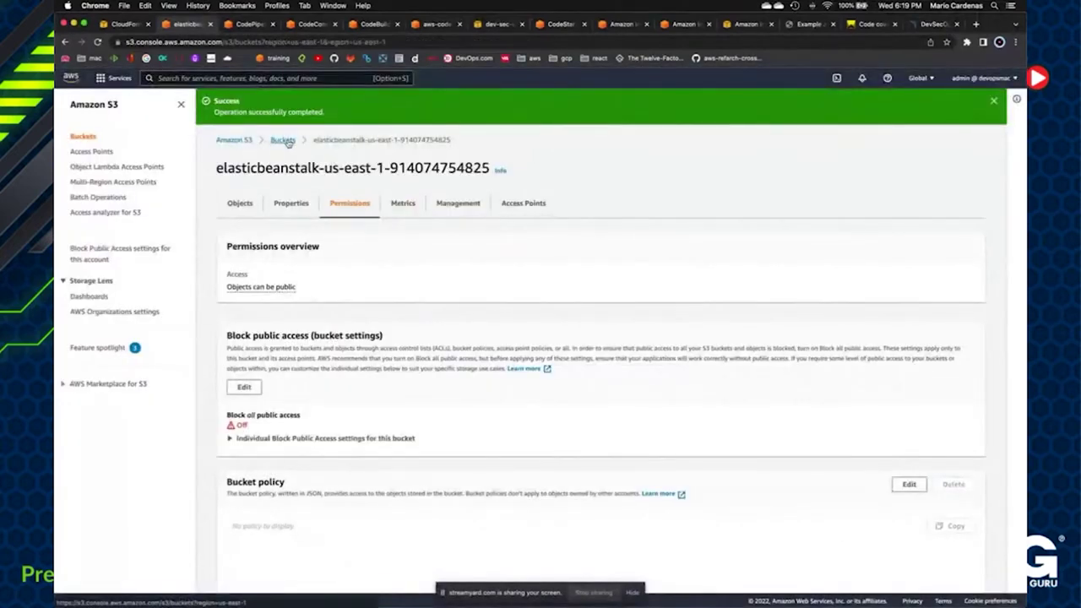
- Delete the Elastic Beanstalk bucket permanently and return to the dev-sec-ops stack
{"action": "left_click", "coordinate": [282, 140]}
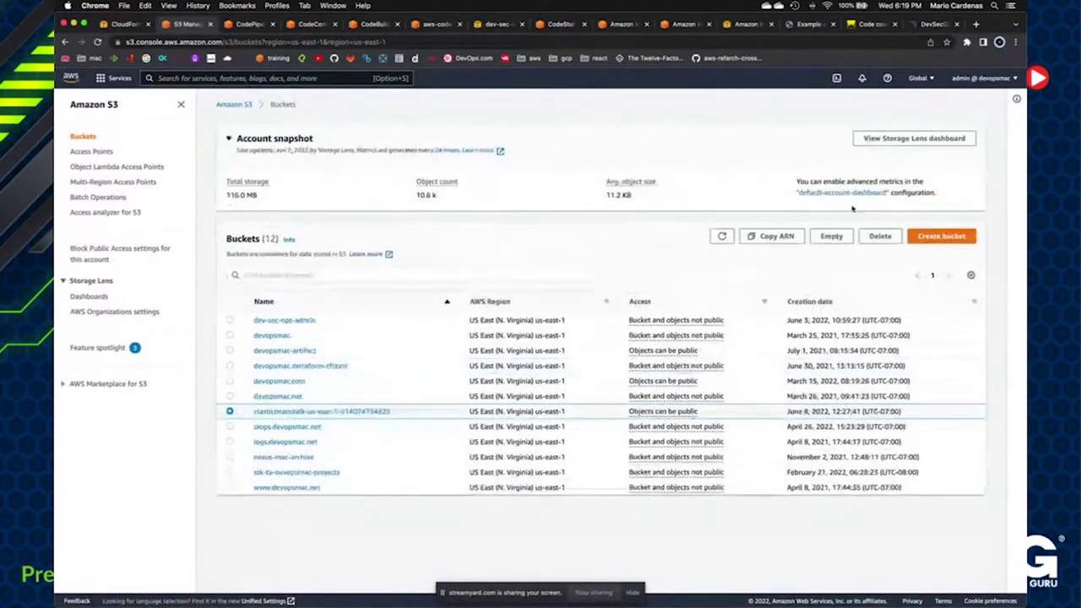
{"action": "left_click", "coordinate": [878, 234]}
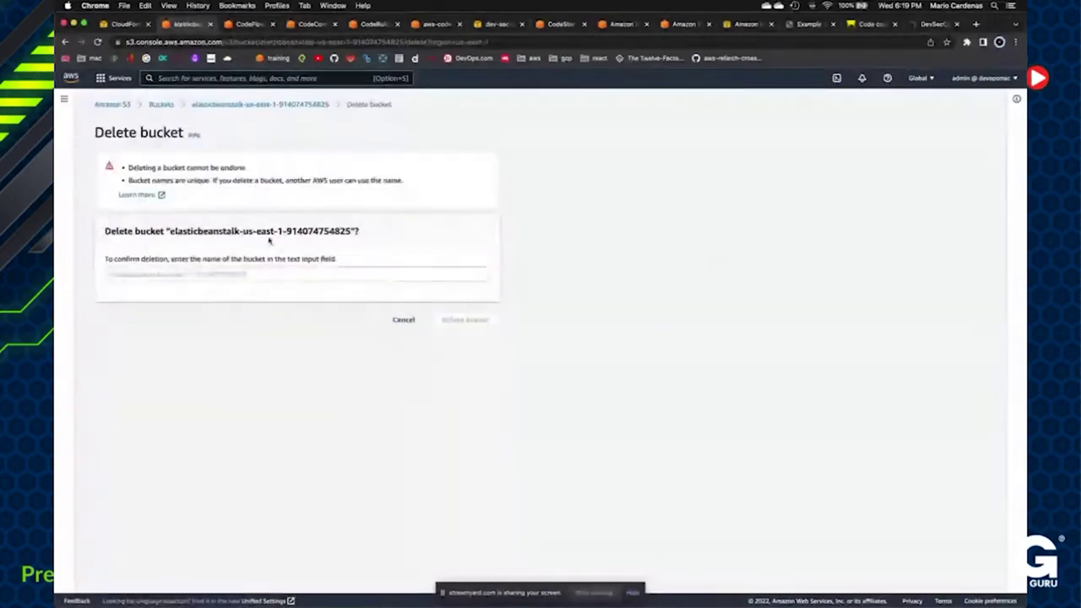
{"action": "left_click", "coordinate": [299, 275]}
{"action": "key", "text": "super+v"}
{"action": "left_click", "coordinate": [480, 321]}
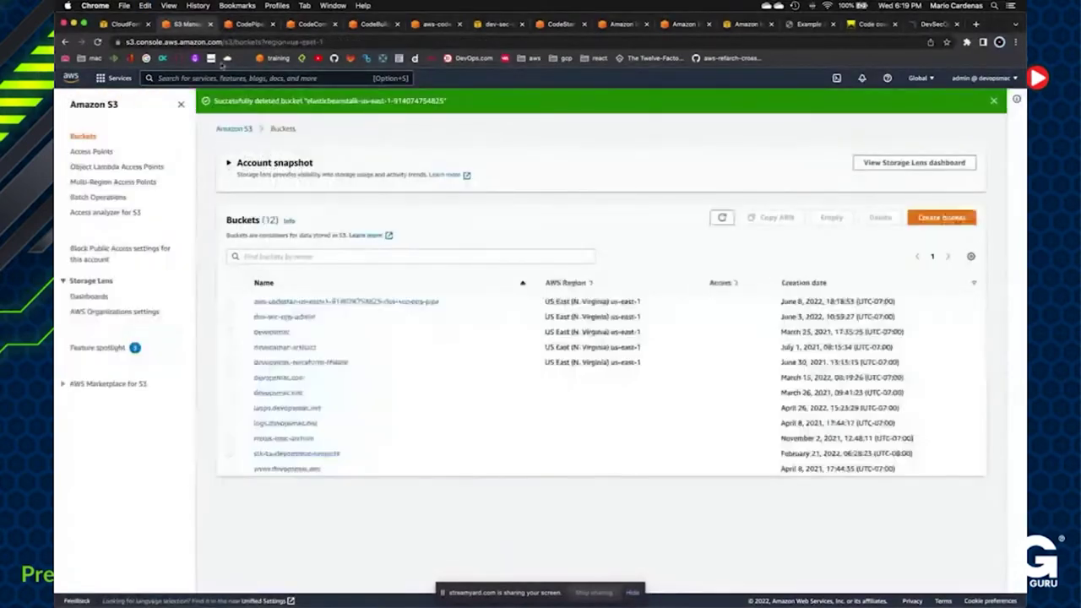
{"action": "key", "text": "ctrl+shift+Tab"}
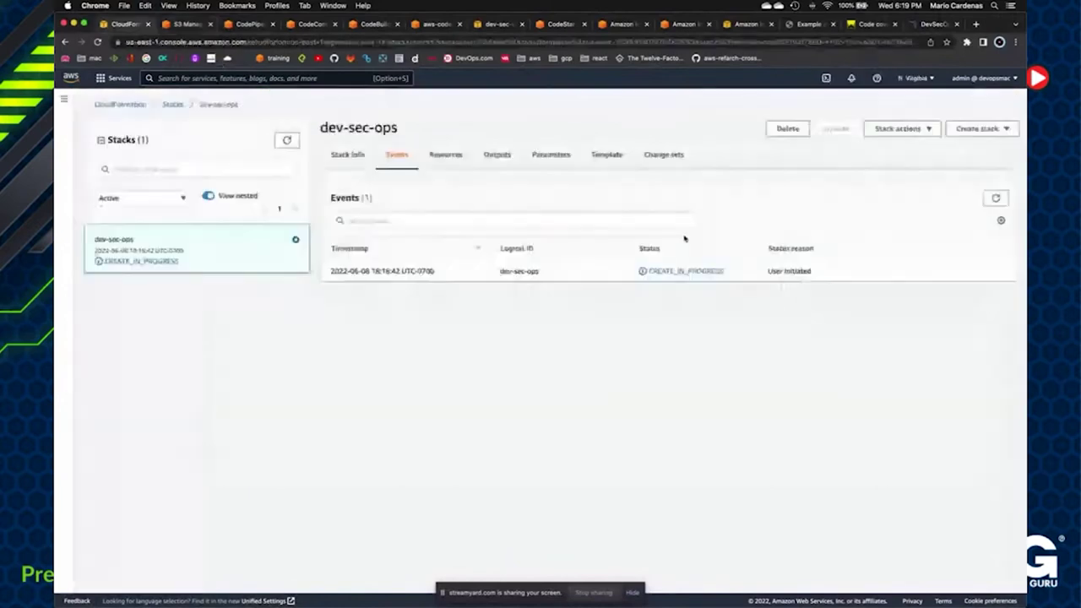
- Refresh the dev-sec-ops events and highlight S3Bucket, EBTrustRole, CodeCommitRepo and EBInstanceProfileRole, then refresh again
{"action": "left_click", "coordinate": [997, 201]}
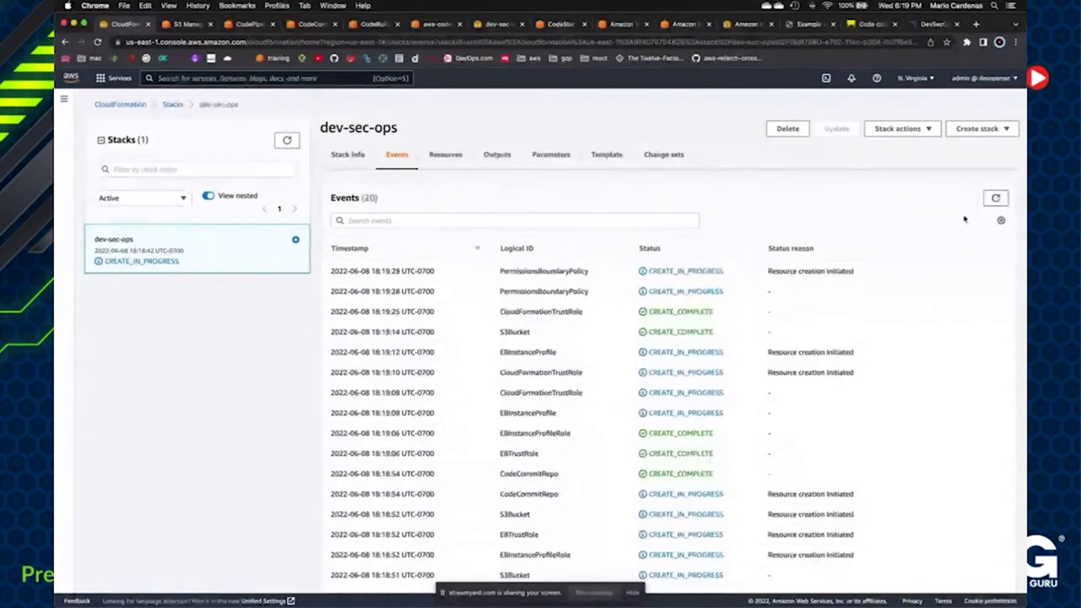
{"action": "double_click", "coordinate": [519, 332]}
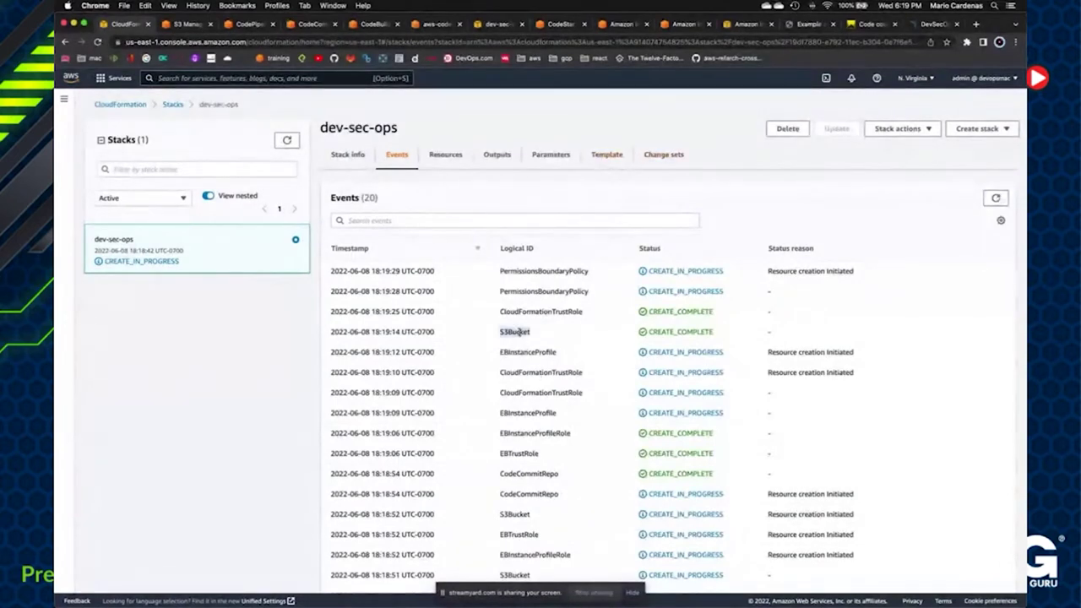
{"action": "double_click", "coordinate": [522, 455]}
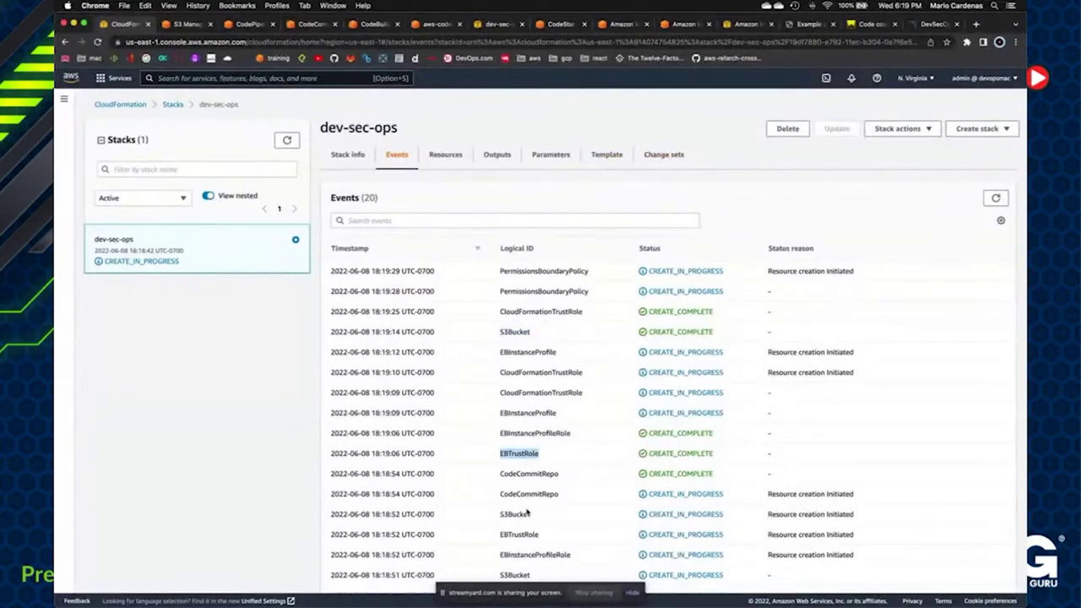
{"action": "scroll", "coordinate": [523, 498], "scroll_direction": "down", "scroll_amount": 2}
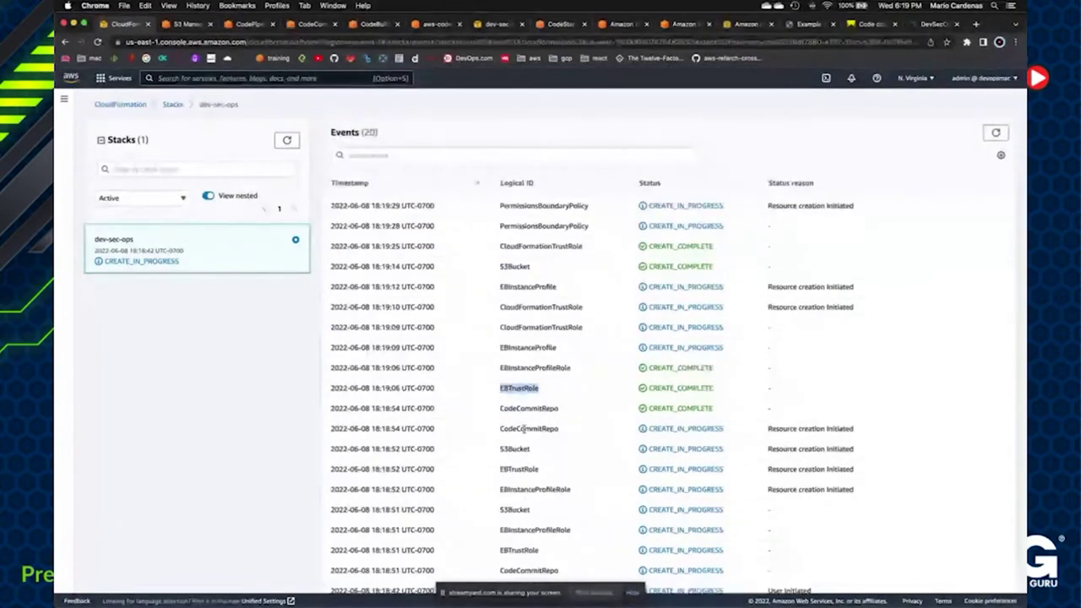
{"action": "double_click", "coordinate": [524, 429]}
{"action": "scroll", "coordinate": [547, 475], "scroll_direction": "down", "scroll_amount": 1}
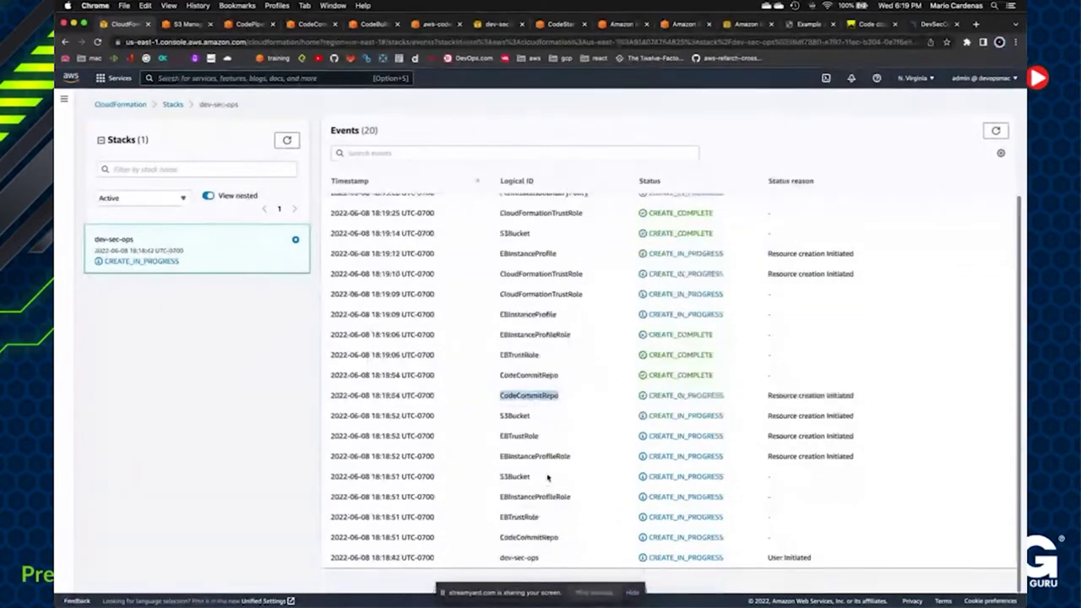
{"action": "double_click", "coordinate": [553, 456]}
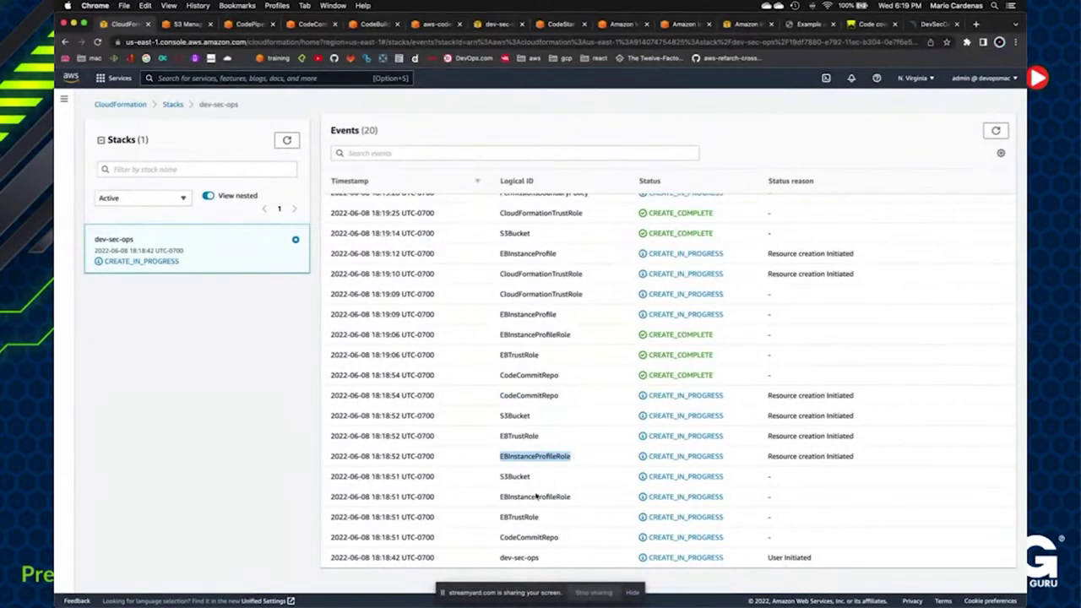
{"action": "scroll", "coordinate": [547, 515], "scroll_direction": "up", "scroll_amount": 3}
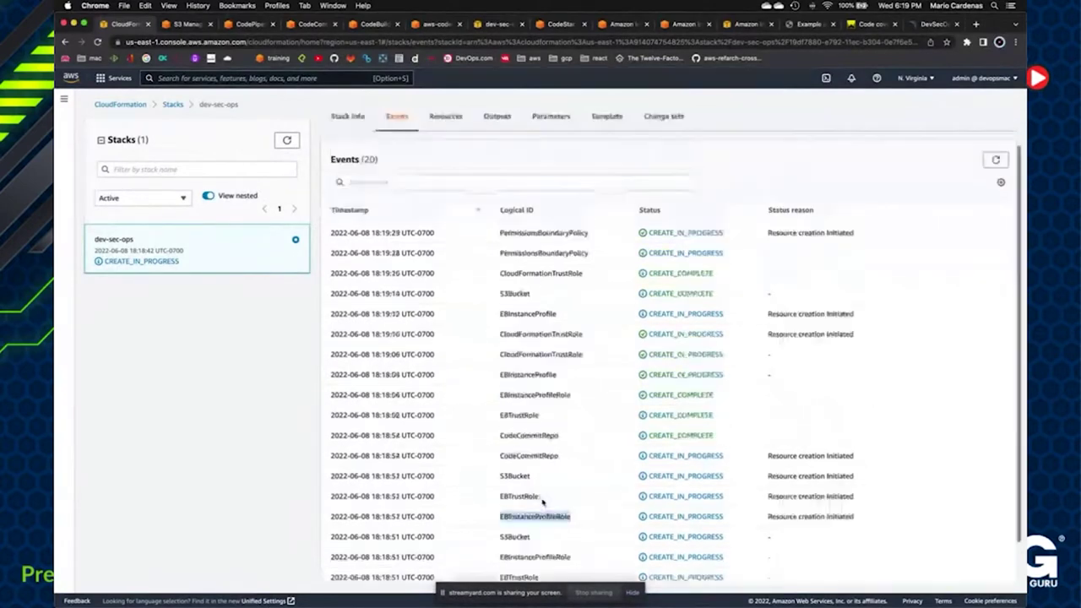
{"action": "left_click", "coordinate": [996, 199]}
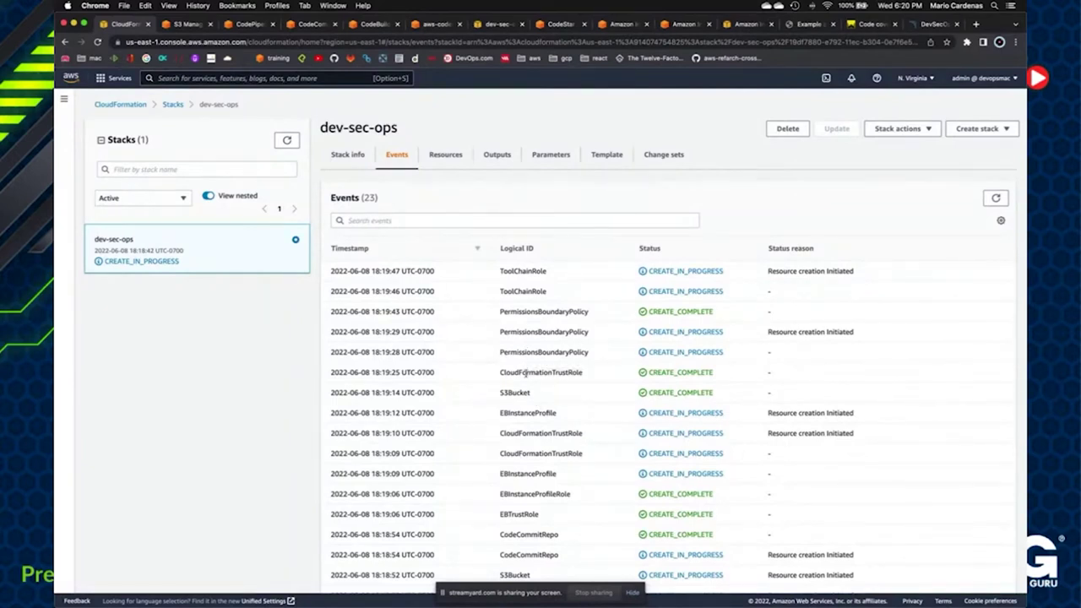
- Repeatedly refresh the dev-sec-ops event list and stack list to track creation progress
{"action": "left_click", "coordinate": [995, 198]}
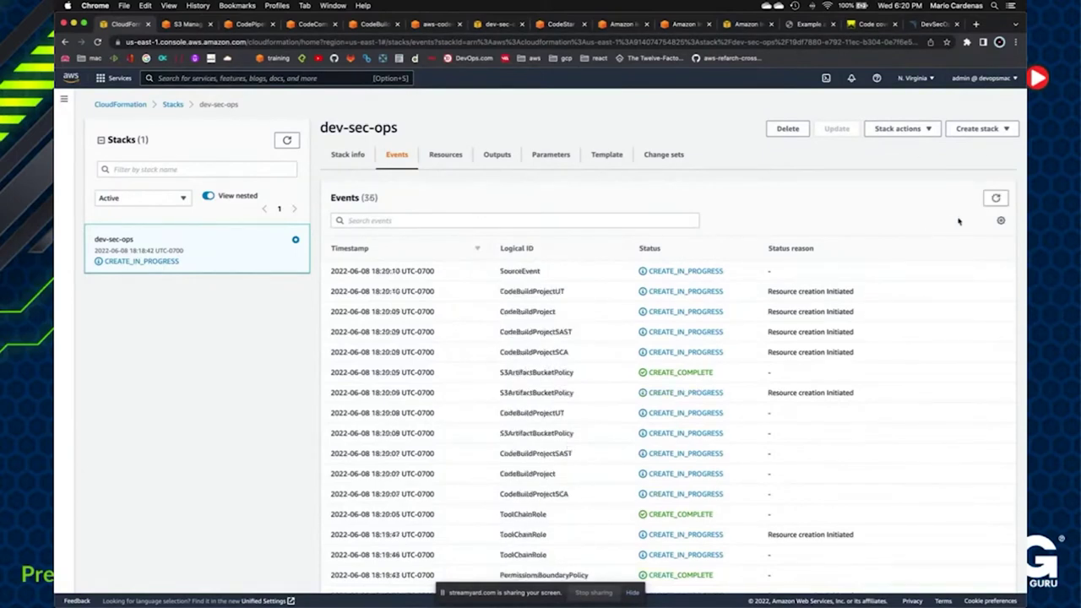
{"action": "left_click", "coordinate": [996, 199]}
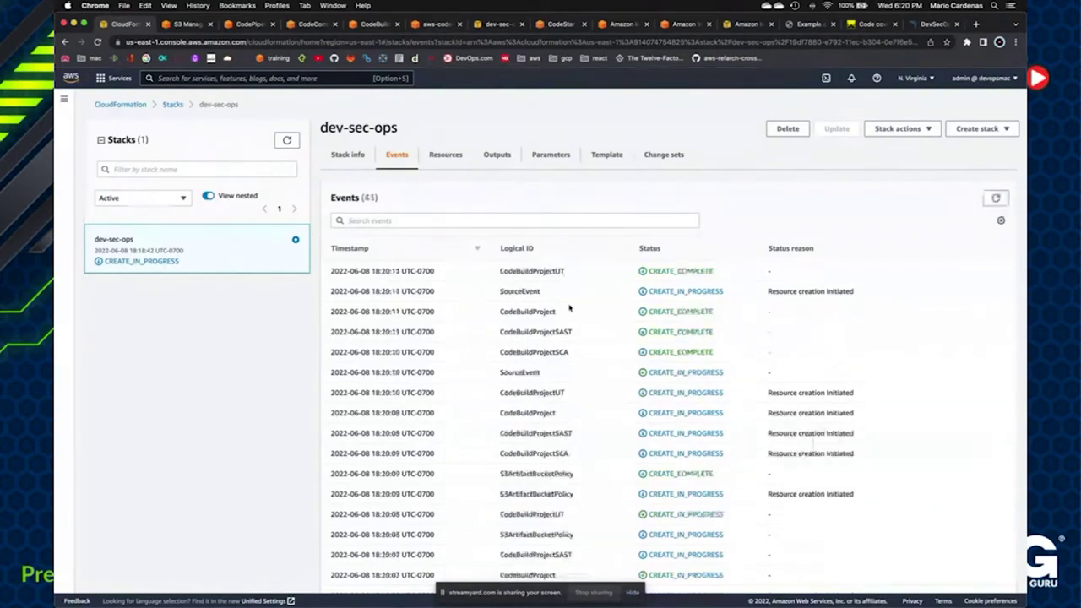
{"action": "left_click", "coordinate": [995, 198]}
{"action": "left_click", "coordinate": [287, 141]}
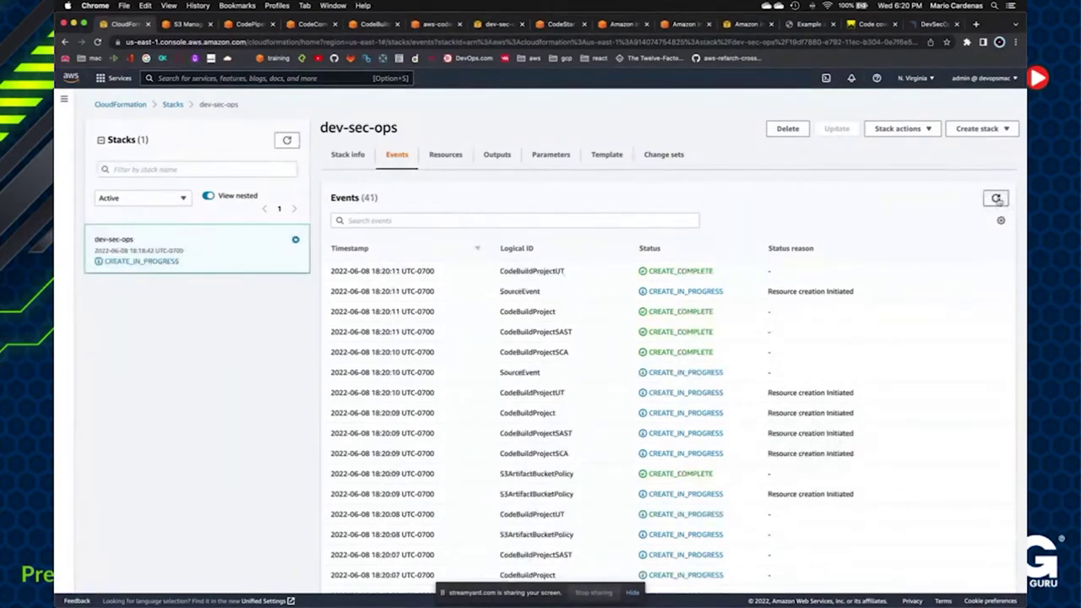
{"action": "left_click", "coordinate": [997, 199]}
{"action": "left_click", "coordinate": [286, 141]}
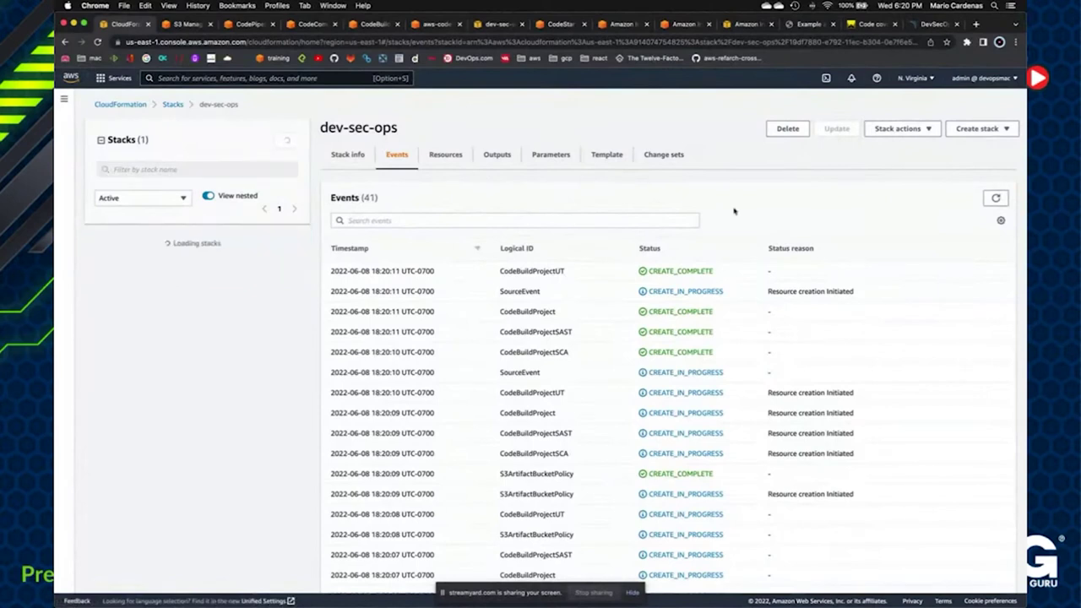
{"action": "left_click", "coordinate": [995, 197]}
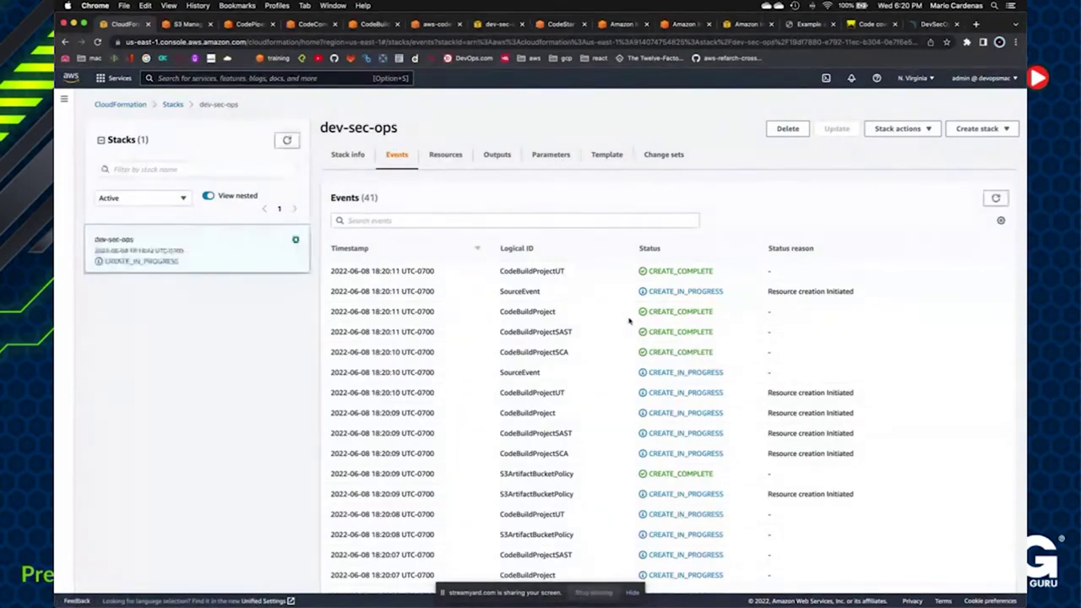
{"action": "left_click", "coordinate": [996, 197]}
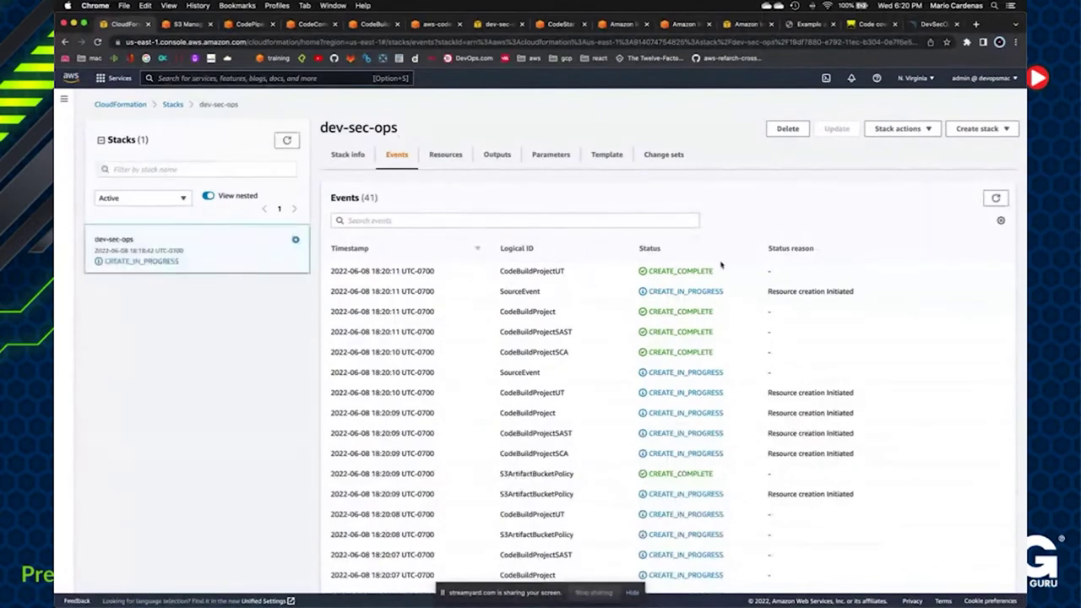
{"action": "left_click", "coordinate": [994, 198]}
{"action": "left_click", "coordinate": [287, 141]}
{"action": "left_click", "coordinate": [996, 199]}
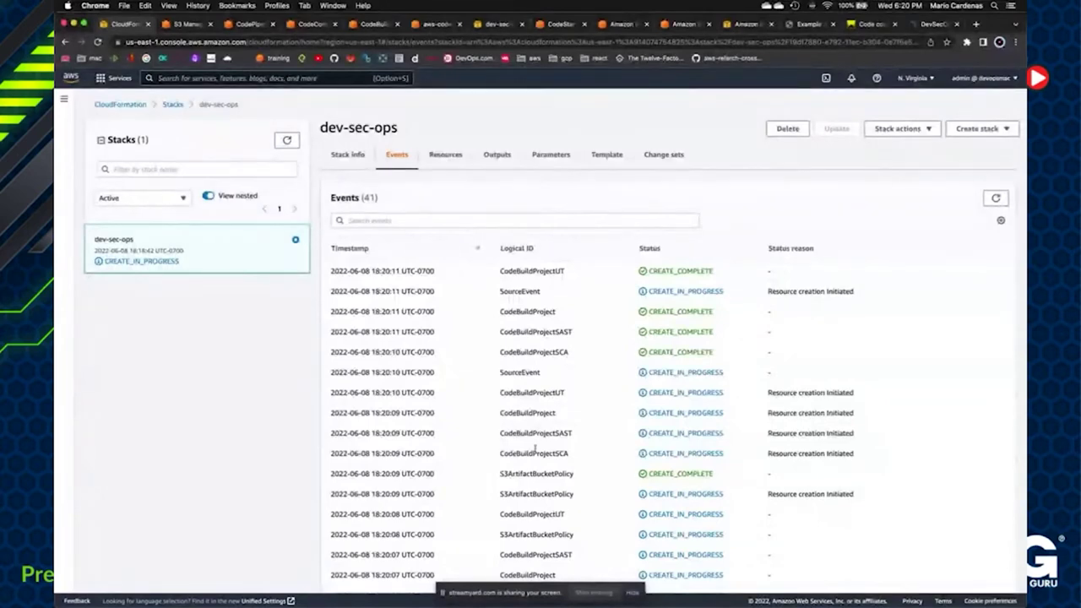
- Scroll the events and highlight the S3Bucket resource and its CREATE_COMPLETE status
{"action": "scroll", "coordinate": [535, 448], "scroll_direction": "down", "scroll_amount": 6}
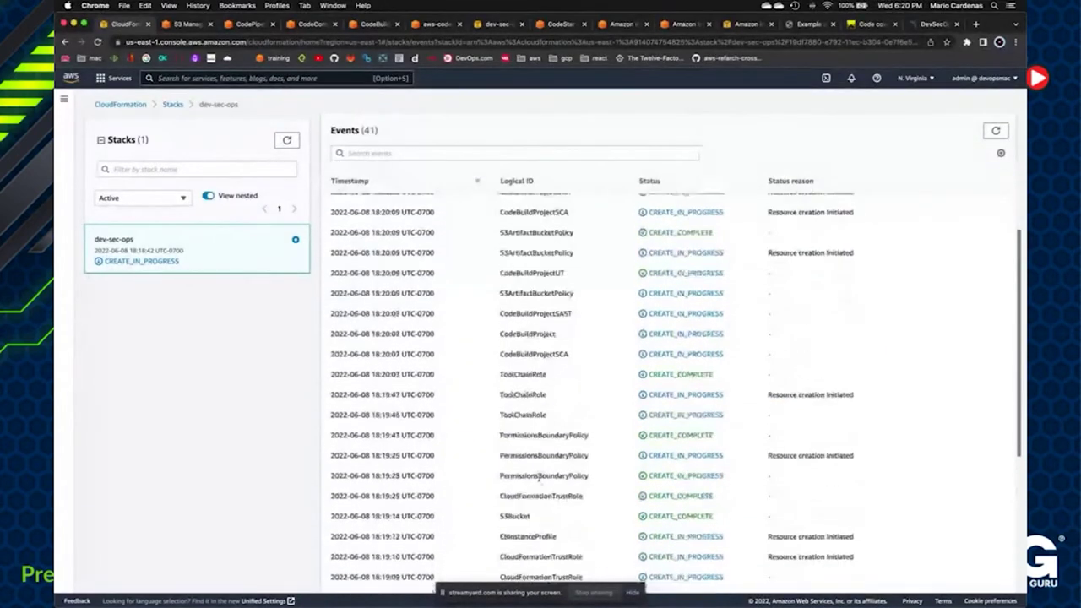
{"action": "scroll", "coordinate": [538, 477], "scroll_direction": "down", "scroll_amount": 1}
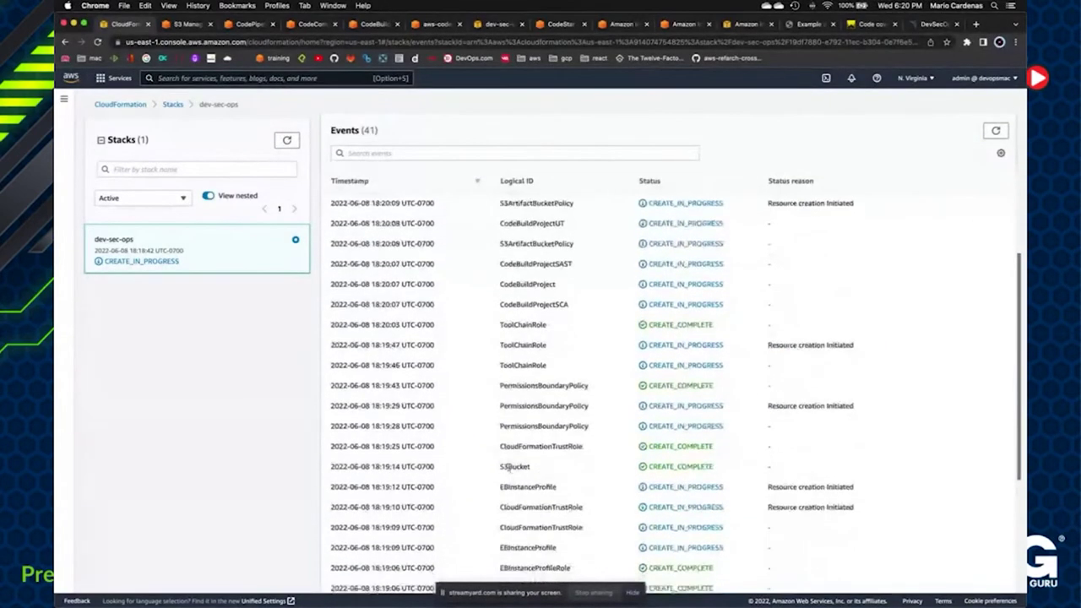
{"action": "double_click", "coordinate": [667, 467]}
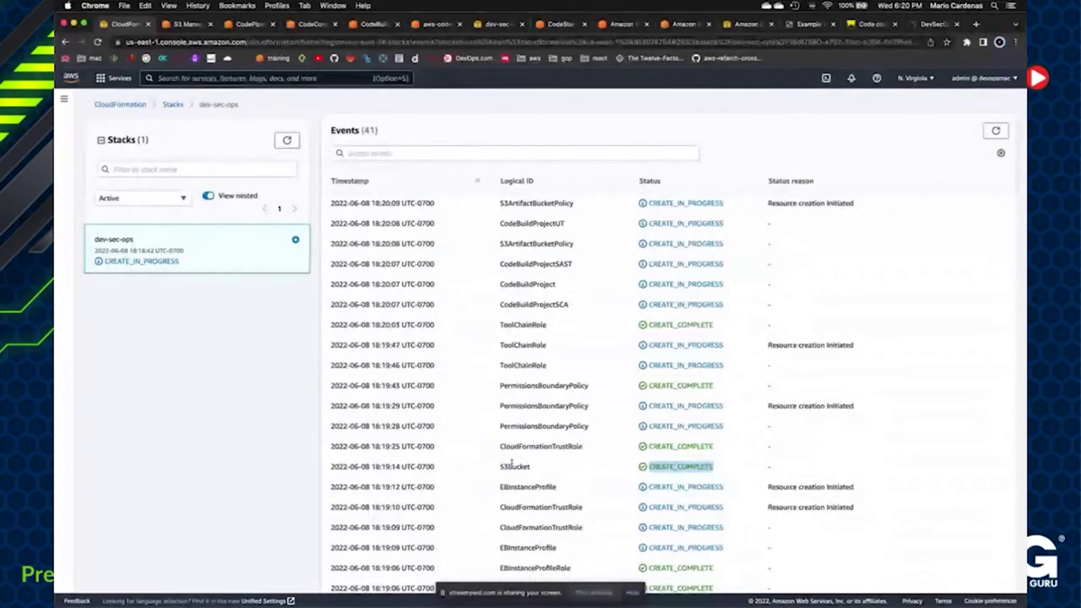
{"action": "double_click", "coordinate": [511, 465]}
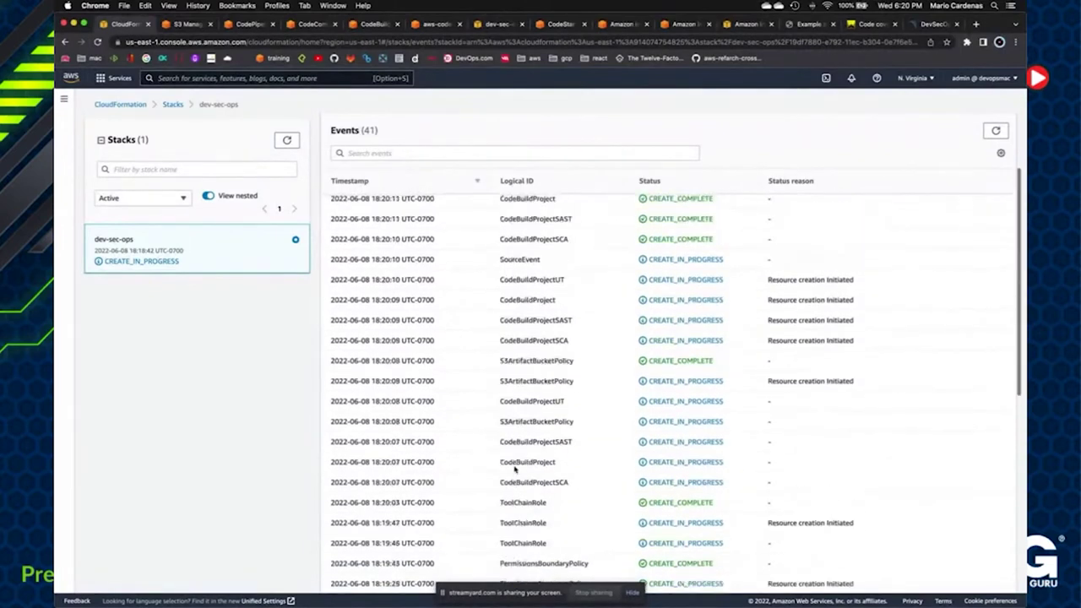
{"action": "scroll", "coordinate": [532, 439], "scroll_direction": "up", "scroll_amount": 2}
- Keep refreshing events and the stack list until dev-sec-ops reaches CREATE_COMPLETE
{"action": "left_click", "coordinate": [993, 201]}
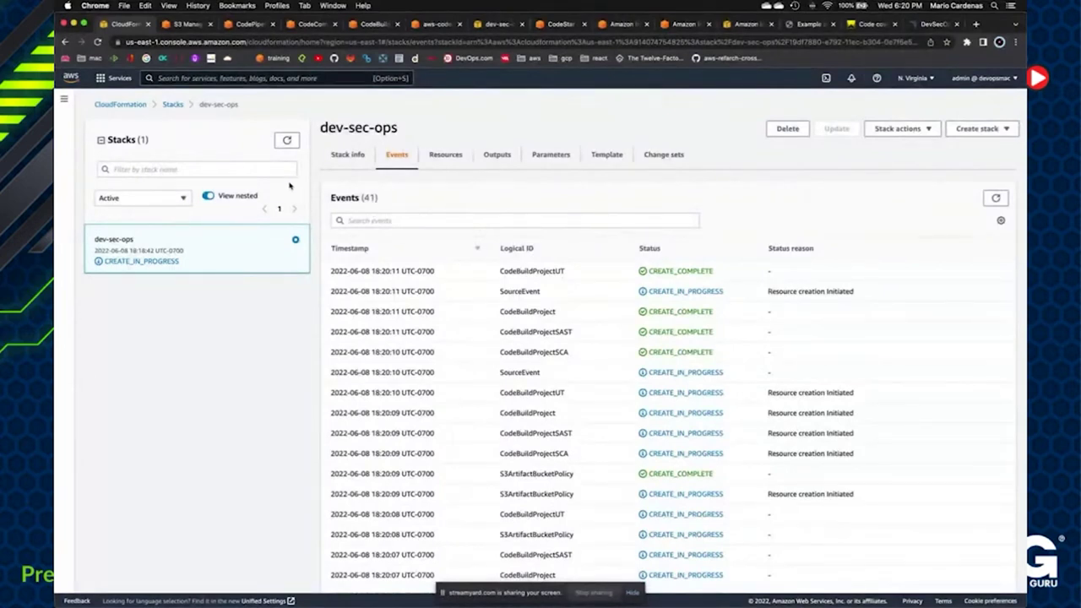
{"action": "left_click", "coordinate": [286, 140]}
{"action": "left_click", "coordinate": [286, 140]}
{"action": "left_click", "coordinate": [286, 141]}
{"action": "left_click", "coordinate": [286, 141]}
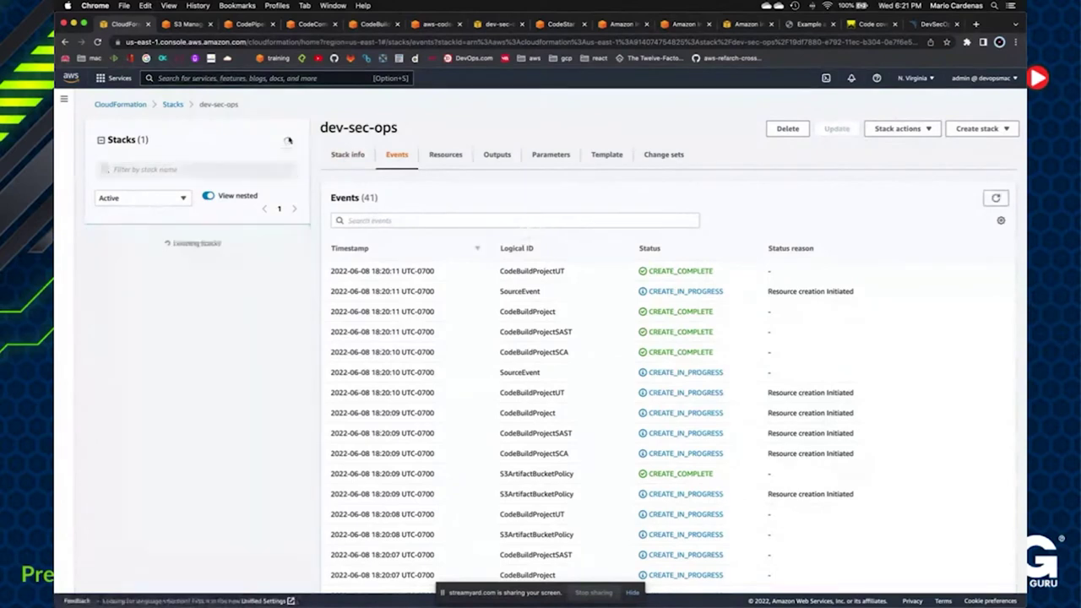
{"action": "left_click", "coordinate": [995, 198]}
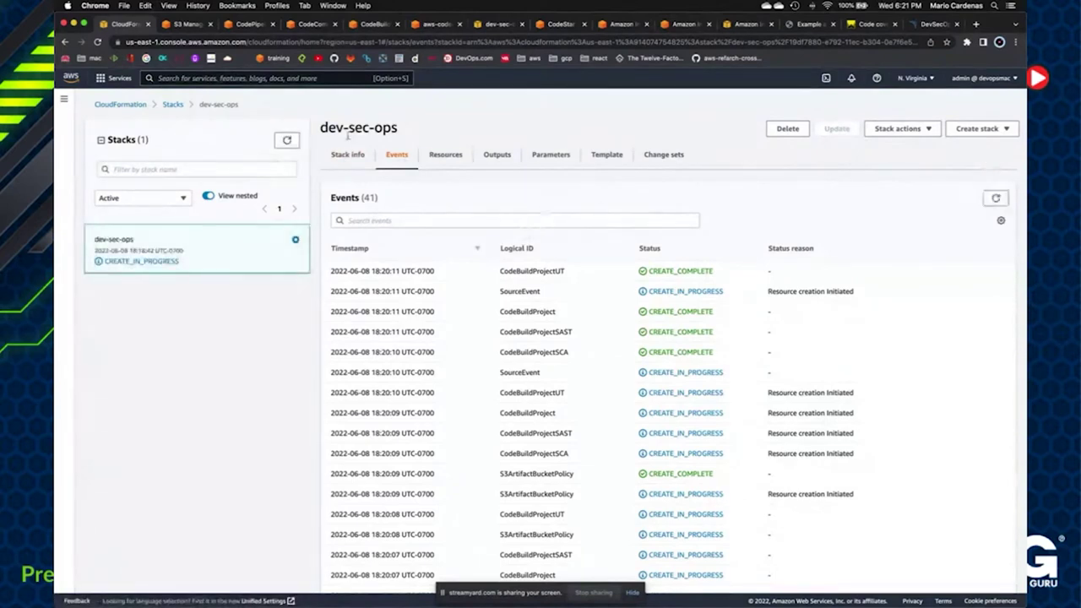
{"action": "left_click", "coordinate": [286, 140]}
{"action": "left_click", "coordinate": [995, 198]}
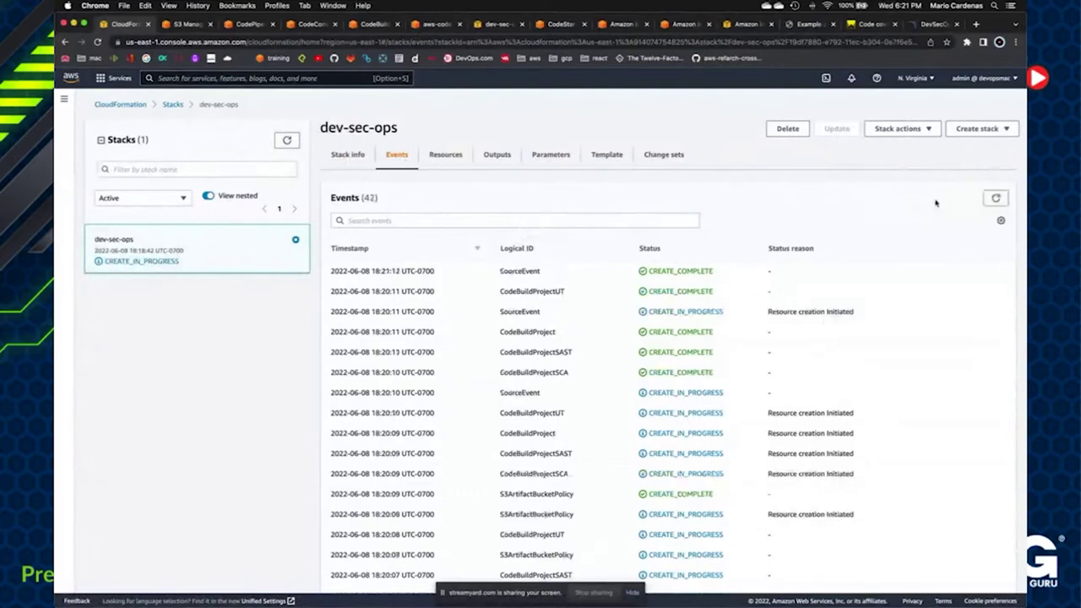
{"action": "left_click", "coordinate": [996, 199]}
{"action": "left_click", "coordinate": [995, 199]}
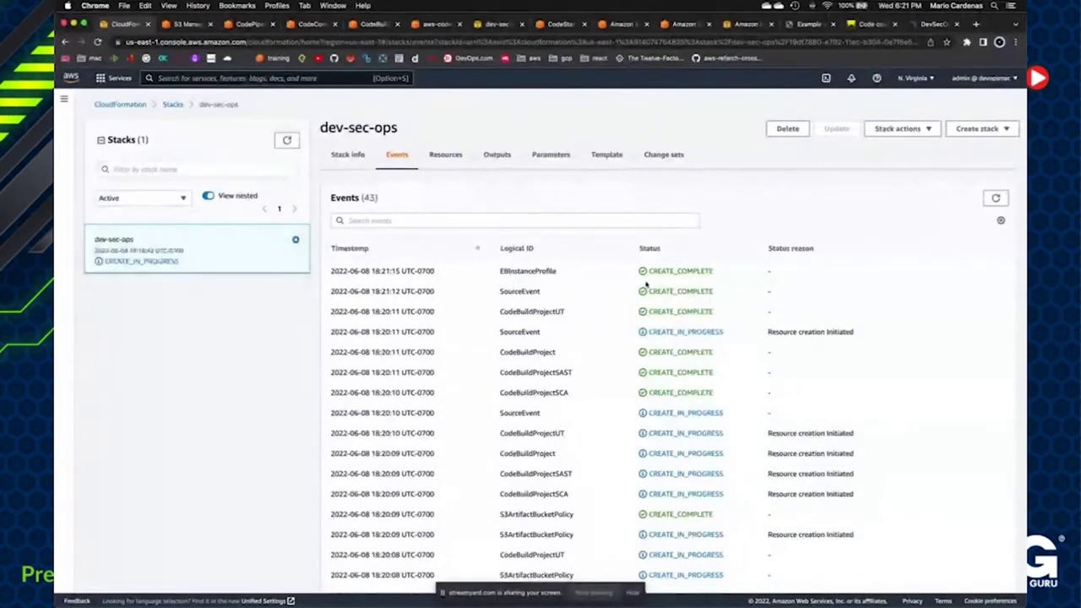
{"action": "left_click", "coordinate": [994, 197]}
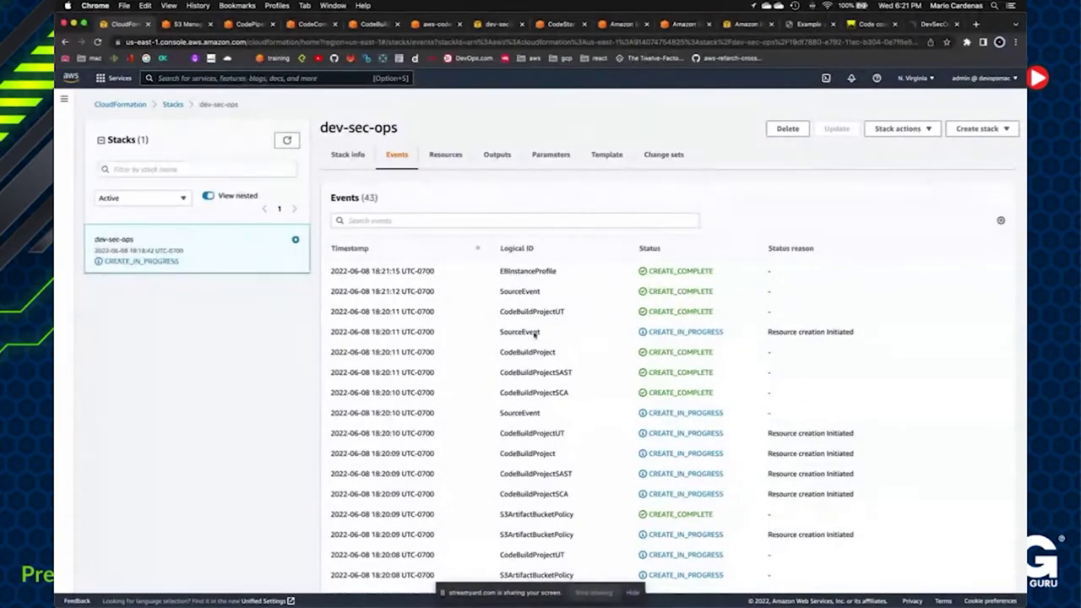
{"action": "left_click", "coordinate": [286, 141]}
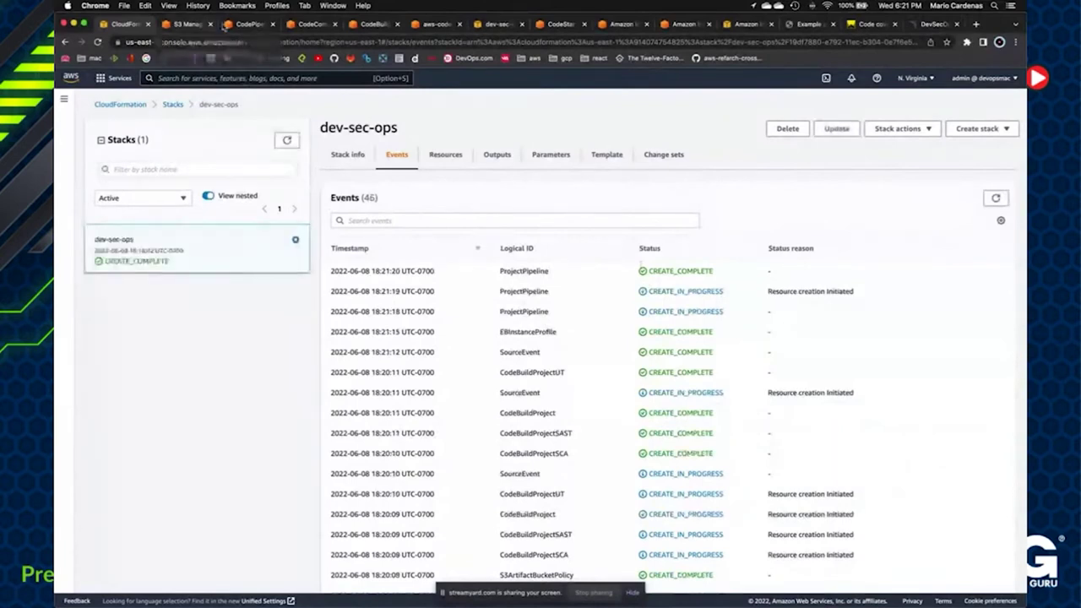
- Reload the dev-sec-ops-Pipeline page, checking the CloudFormation stack list in between
{"action": "left_click", "coordinate": [233, 25]}
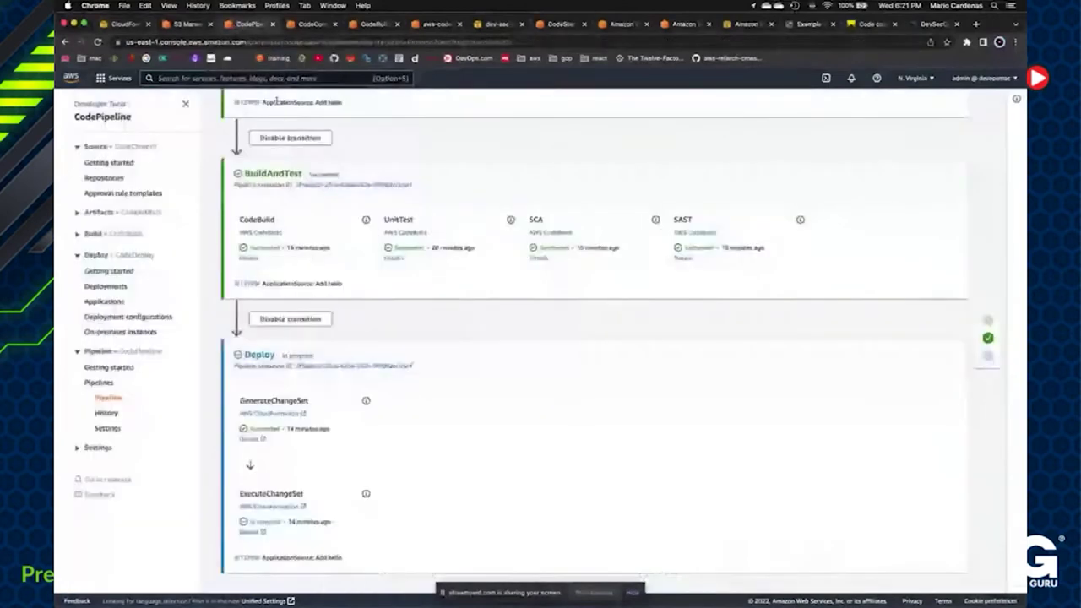
{"action": "left_click", "coordinate": [98, 42]}
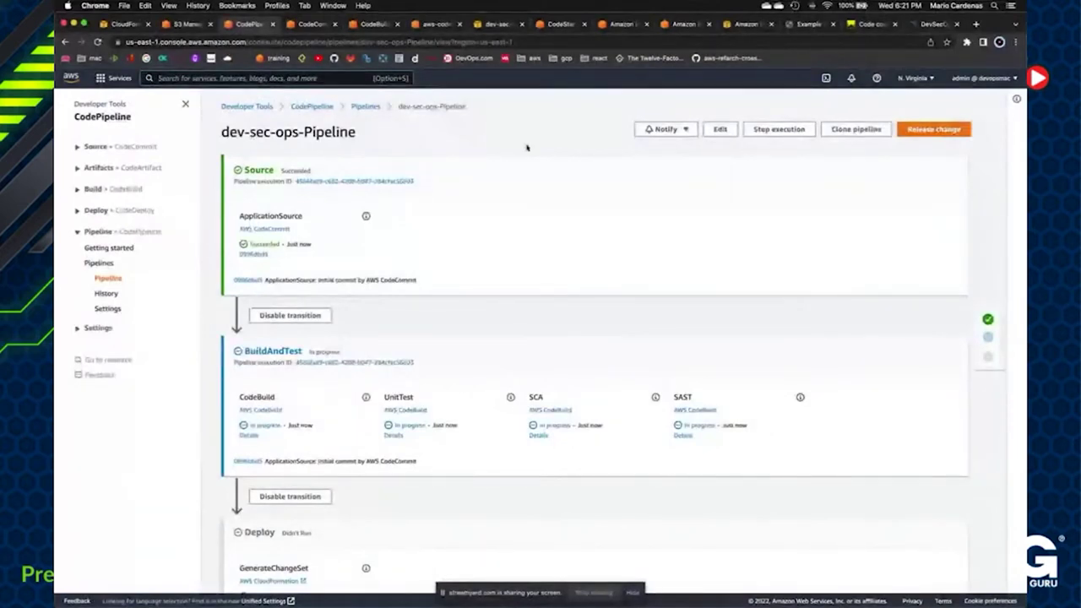
{"action": "key", "text": "super+1"}
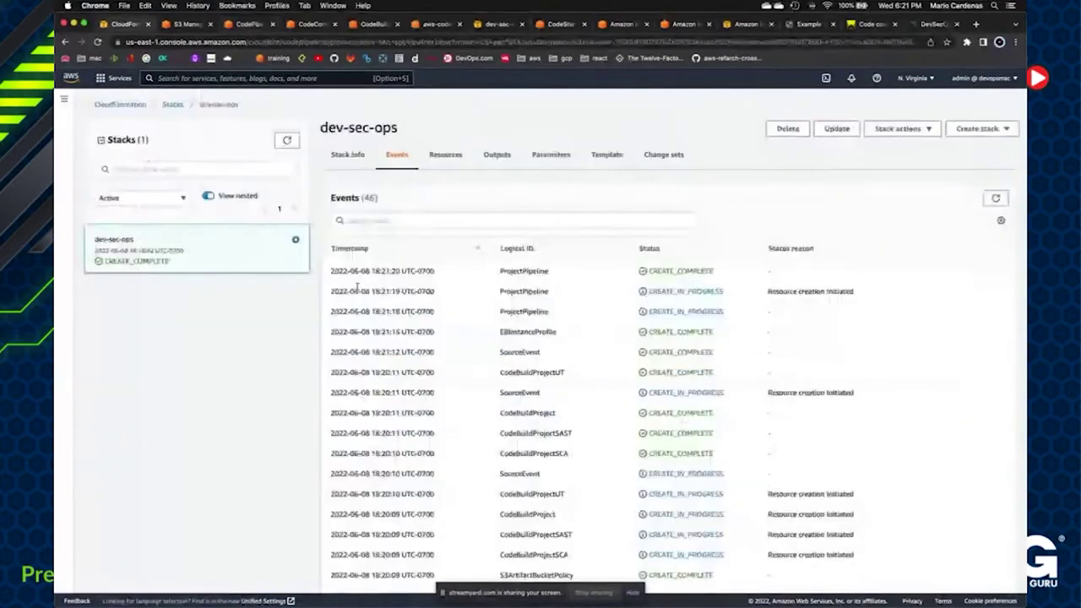
{"action": "left_click", "coordinate": [172, 104]}
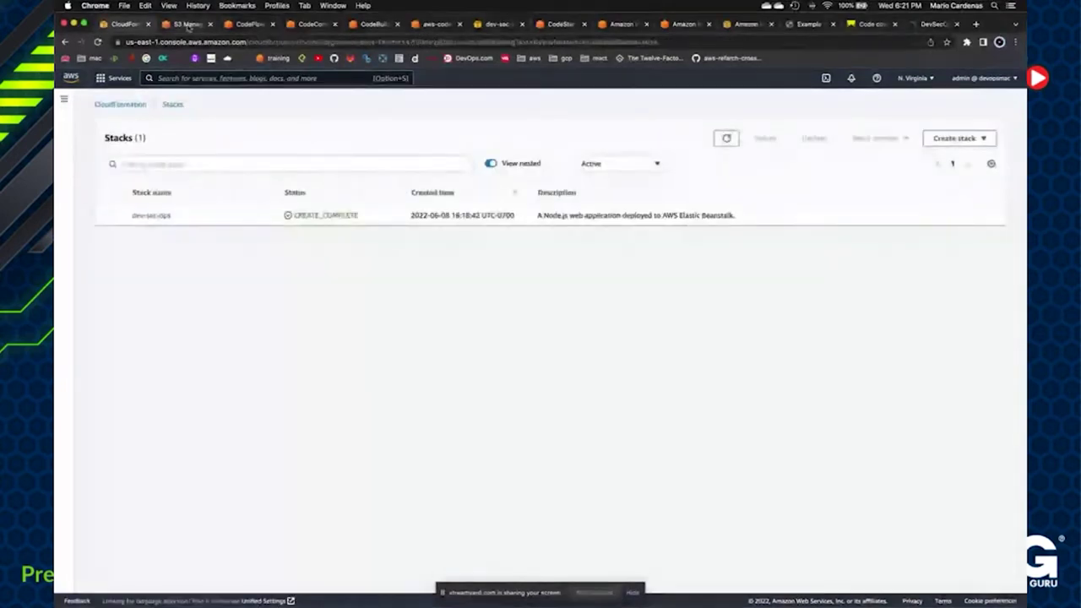
{"action": "key", "text": "super+3"}
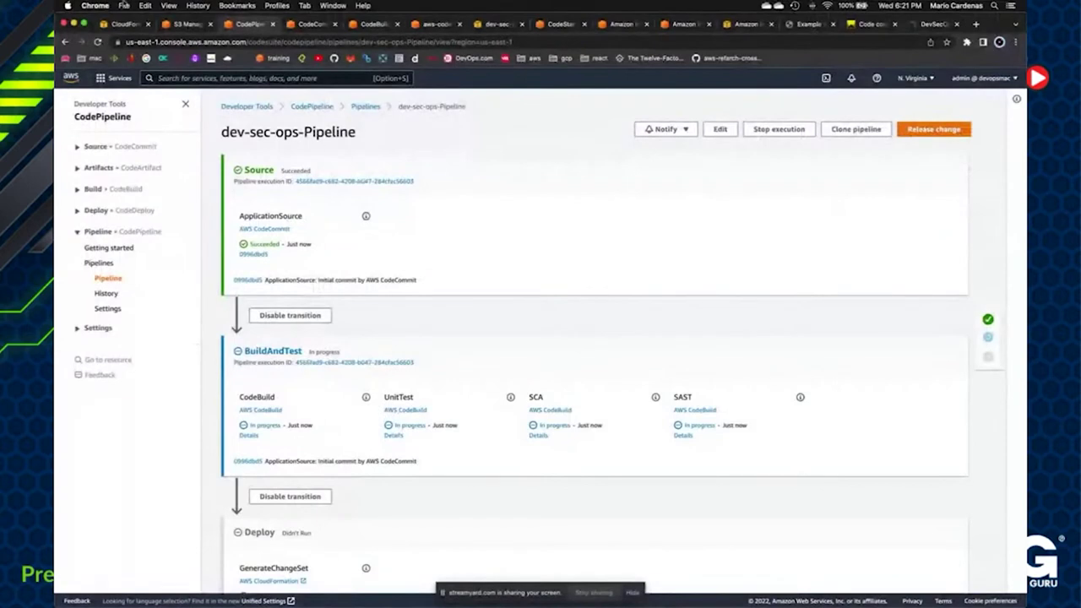
{"action": "left_click", "coordinate": [125, 23]}
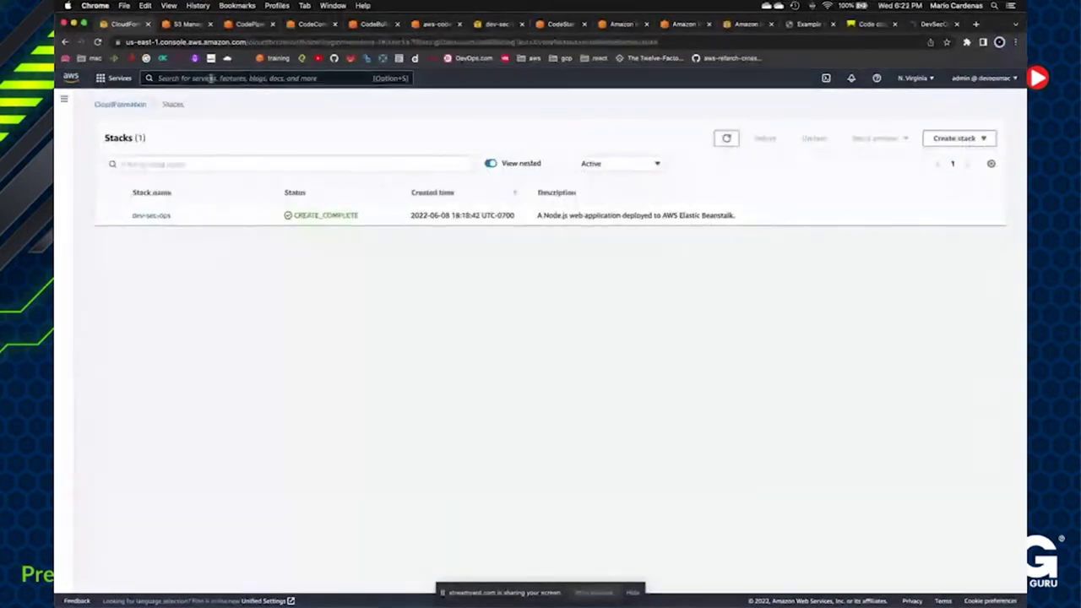
{"action": "left_click", "coordinate": [245, 25]}
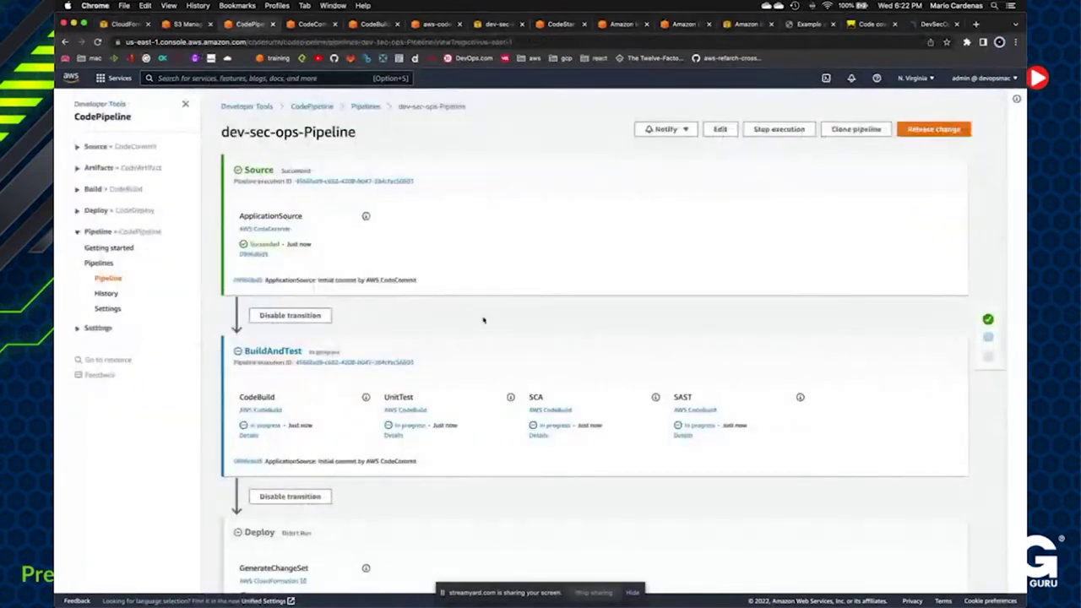
- Try the deployed Node.js app page, close it as unreachable, and return to the pipeline
{"action": "scroll", "coordinate": [494, 403], "scroll_direction": "down", "scroll_amount": 3}
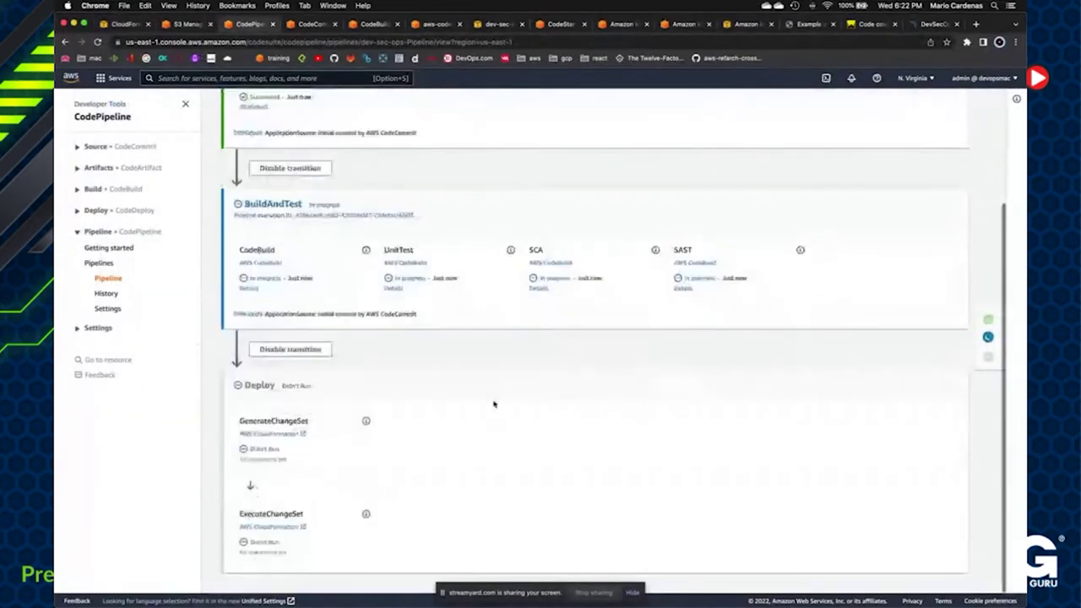
{"action": "scroll", "coordinate": [494, 403], "scroll_direction": "up", "scroll_amount": 3}
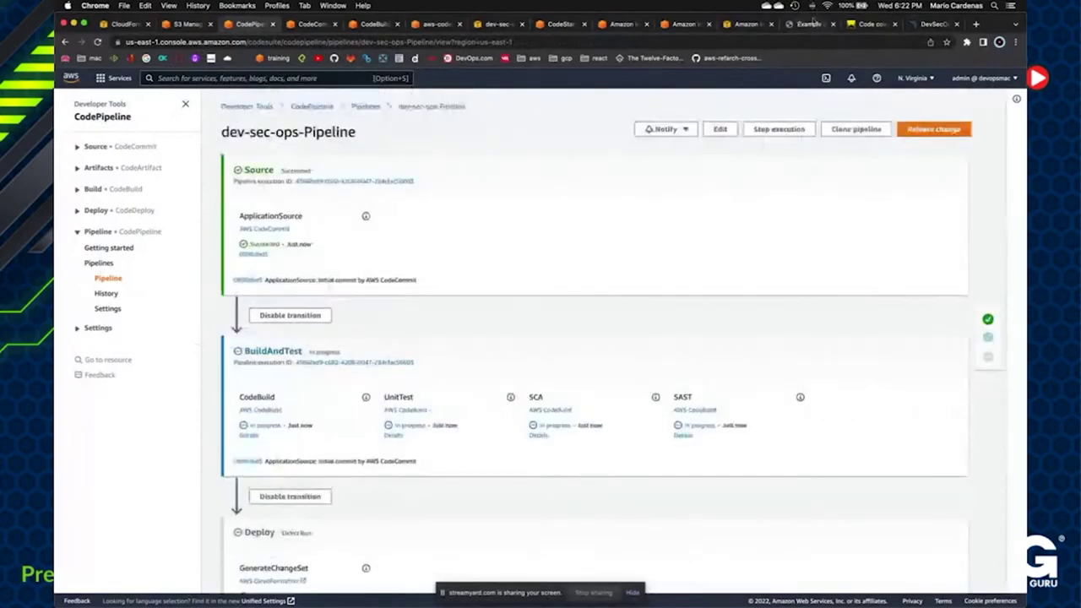
{"action": "left_click", "coordinate": [812, 24]}
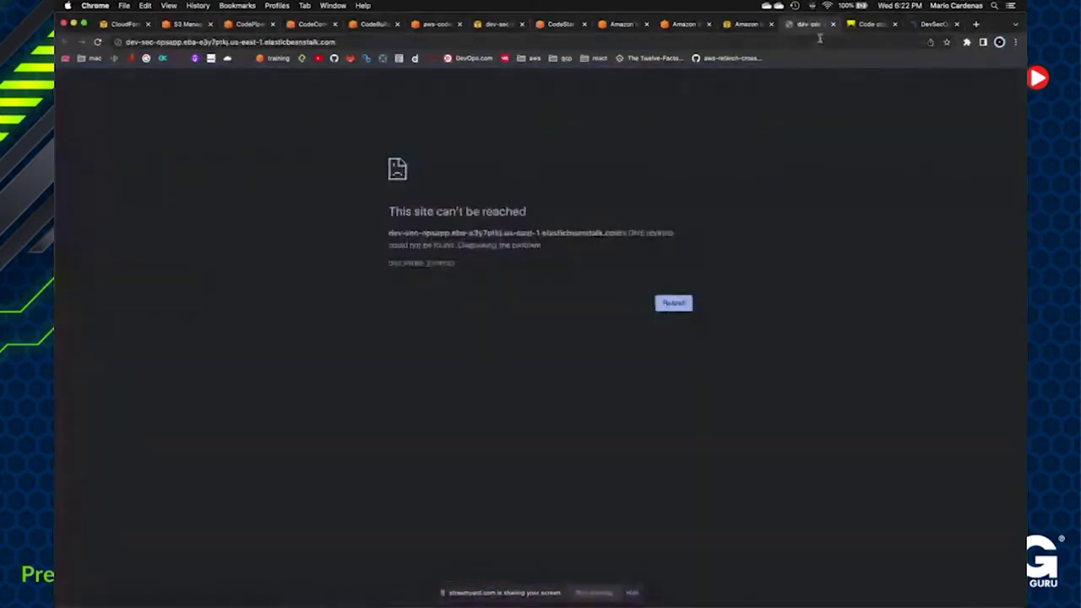
{"action": "left_click", "coordinate": [832, 24]}
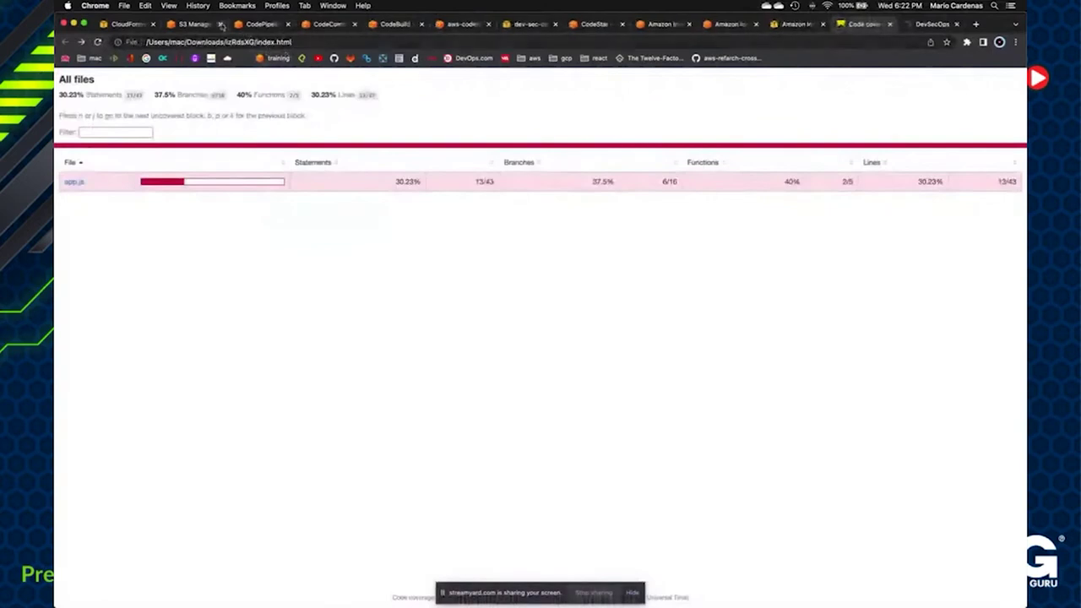
{"action": "left_click", "coordinate": [259, 24]}
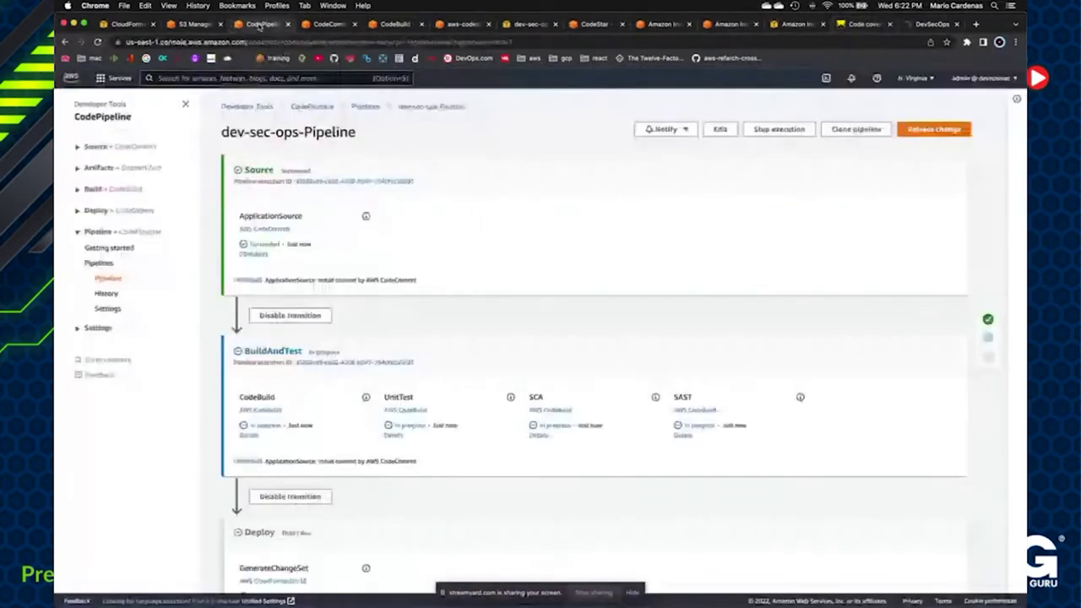
- Highlight the BuildAndTest stage, then check the CloudFormation stack list again
{"action": "scroll", "coordinate": [446, 400], "scroll_direction": "down", "scroll_amount": 3}
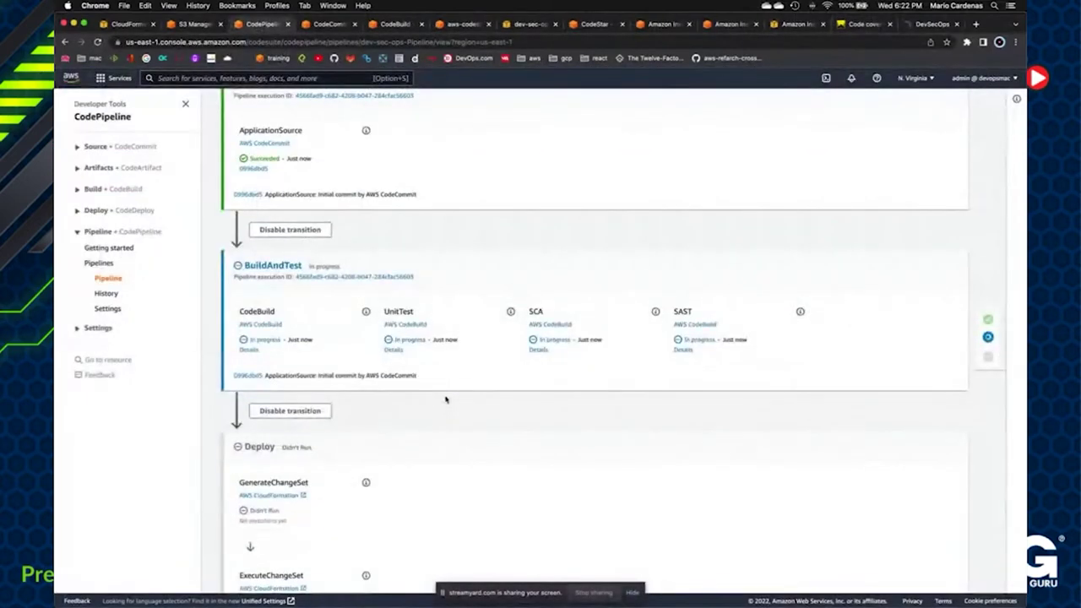
{"action": "double_click", "coordinate": [267, 265]}
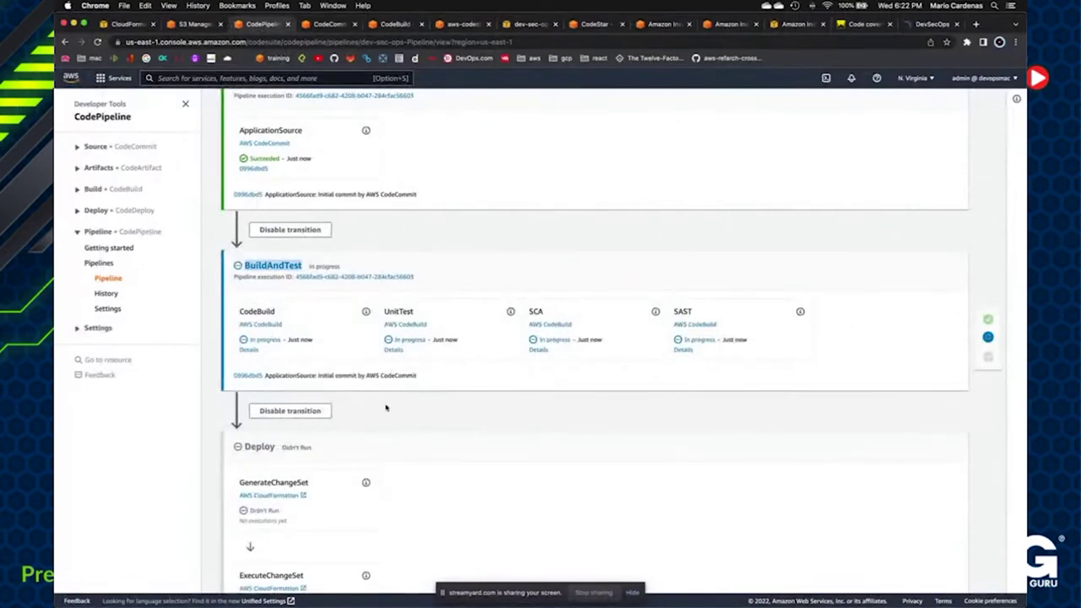
{"action": "scroll", "coordinate": [600, 444], "scroll_direction": "down", "scroll_amount": 2}
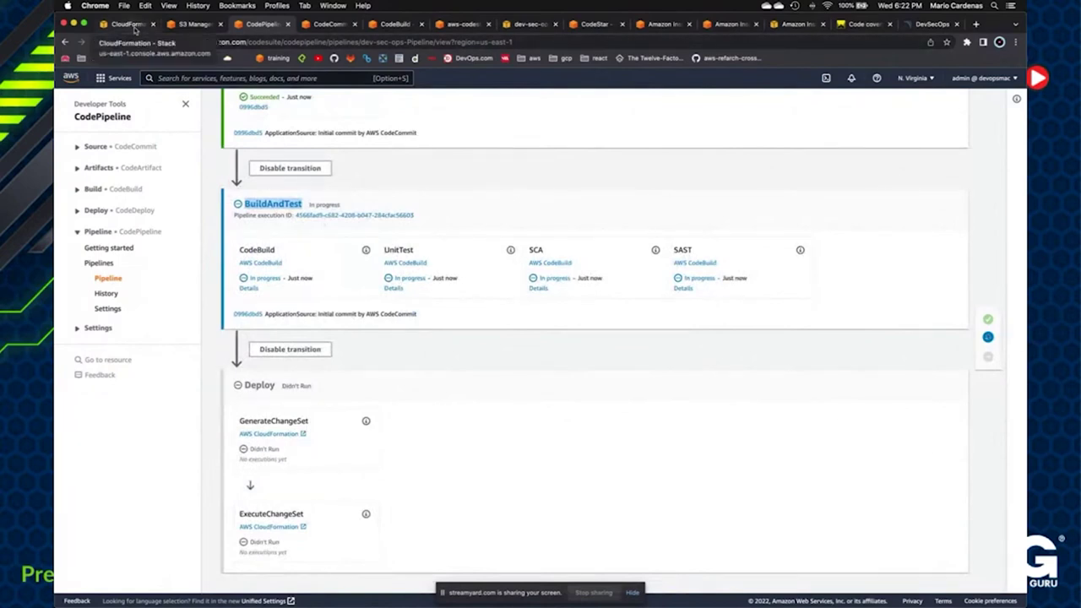
{"action": "left_click", "coordinate": [128, 25]}
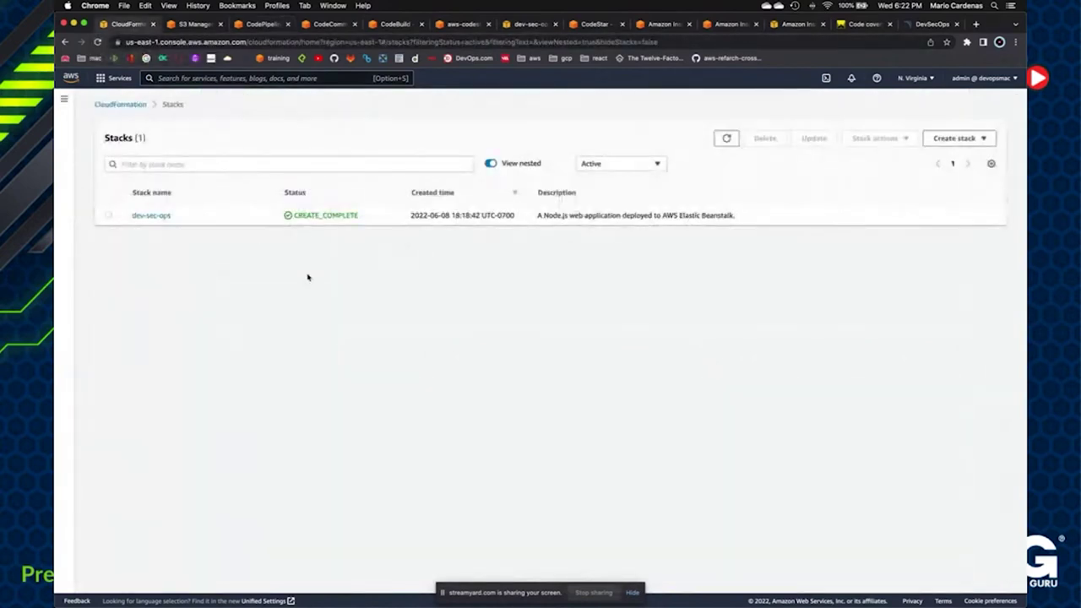
{"action": "left_click", "coordinate": [257, 24]}
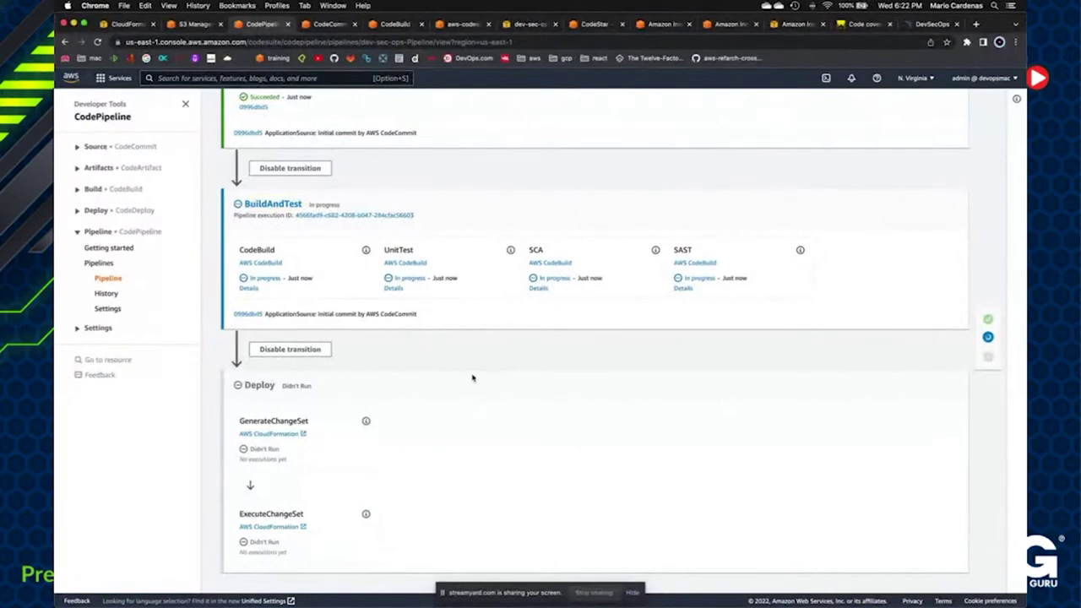
- Watch BuildAndTest until CodeBuild, UnitTest and SAST succeed while SCA keeps running
{"action": "scroll", "coordinate": [472, 377], "scroll_direction": "up", "scroll_amount": 5}
{"action": "scroll", "coordinate": [472, 377], "scroll_direction": "down", "scroll_amount": 5}
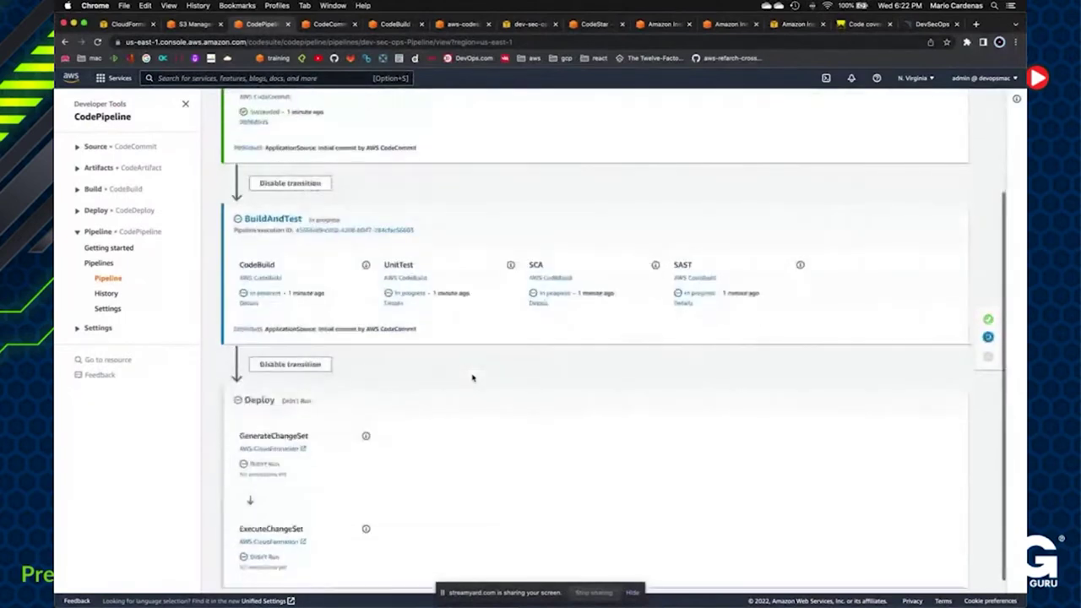
{"action": "scroll", "coordinate": [472, 378], "scroll_direction": "up", "scroll_amount": 1}
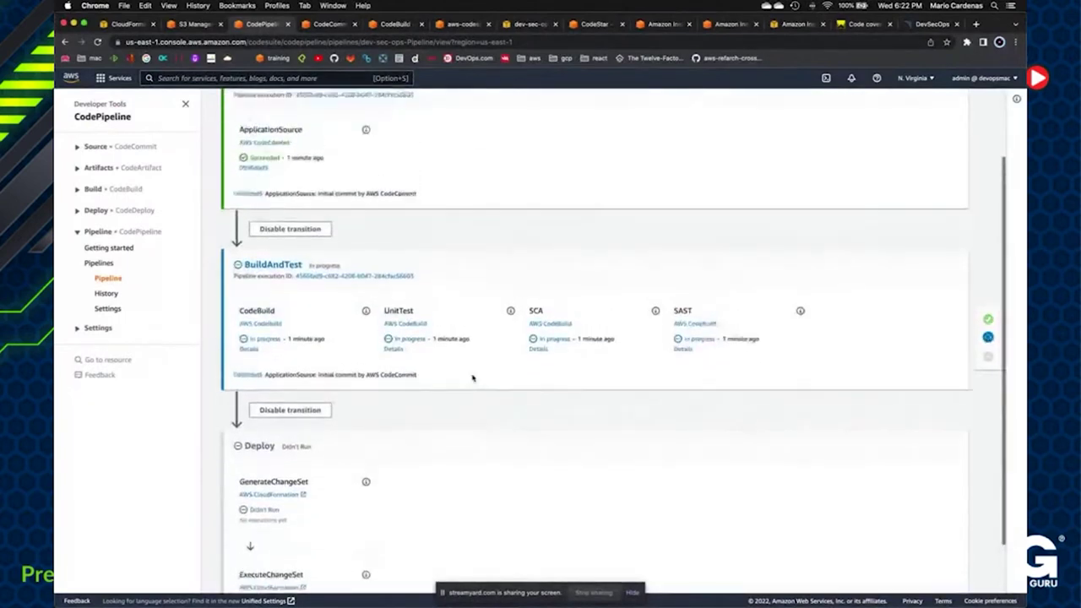
{"action": "scroll", "coordinate": [472, 377], "scroll_direction": "up", "scroll_amount": 1}
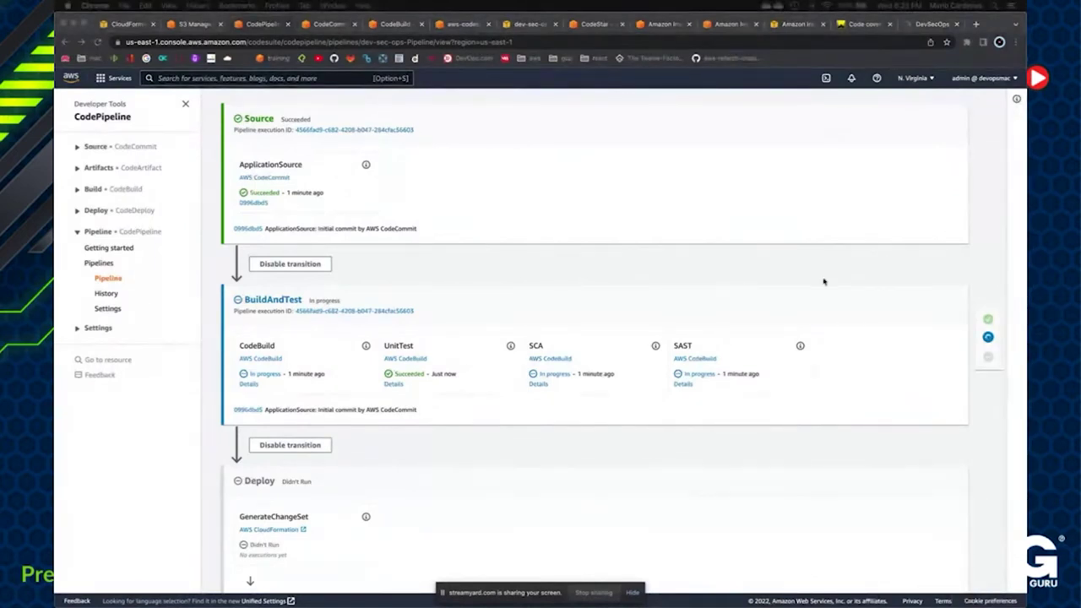
{"action": "left_click", "coordinate": [693, 205]}
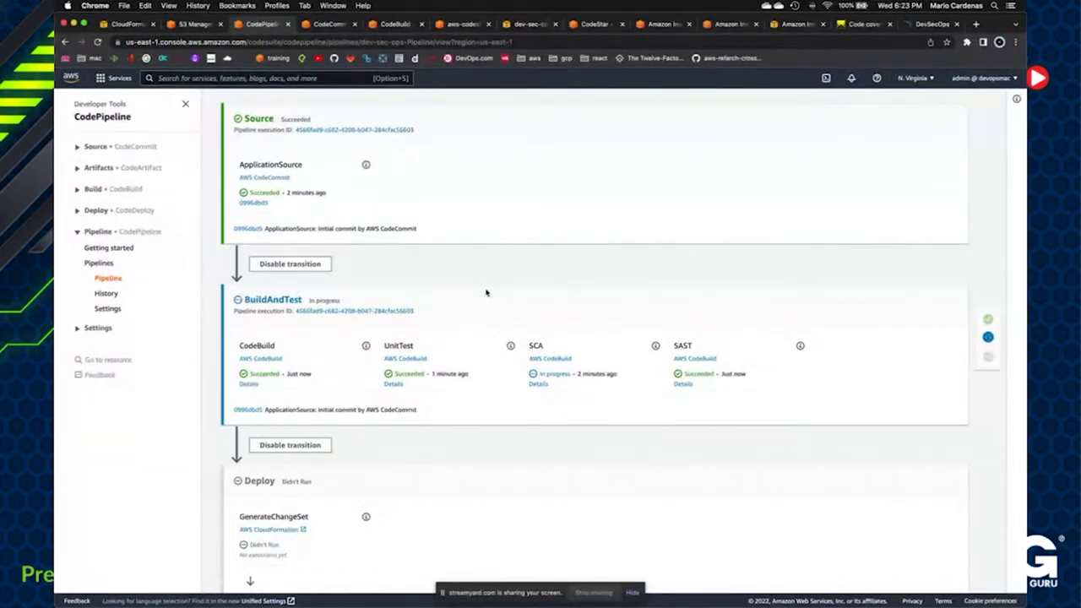
{"action": "scroll", "coordinate": [603, 459], "scroll_direction": "down", "scroll_amount": 3}
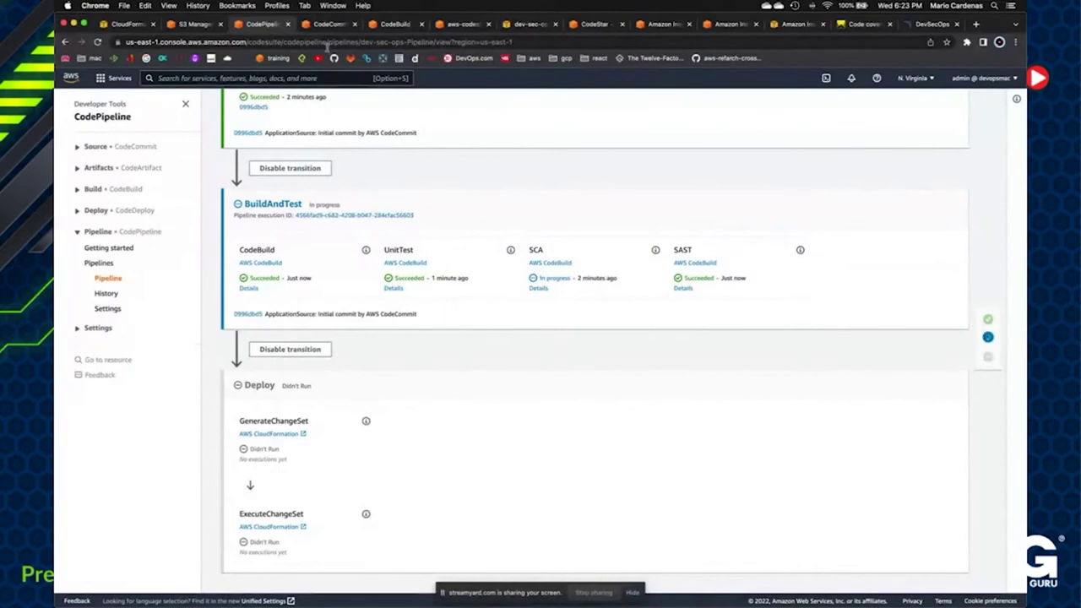
{"action": "left_click", "coordinate": [394, 26]}
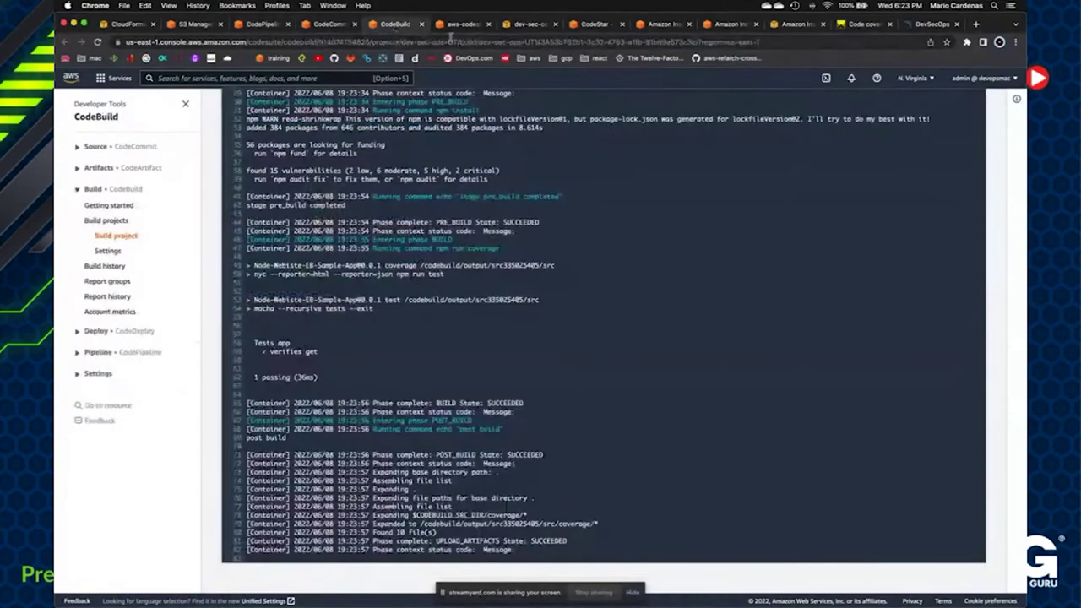
{"action": "left_click", "coordinate": [462, 23]}
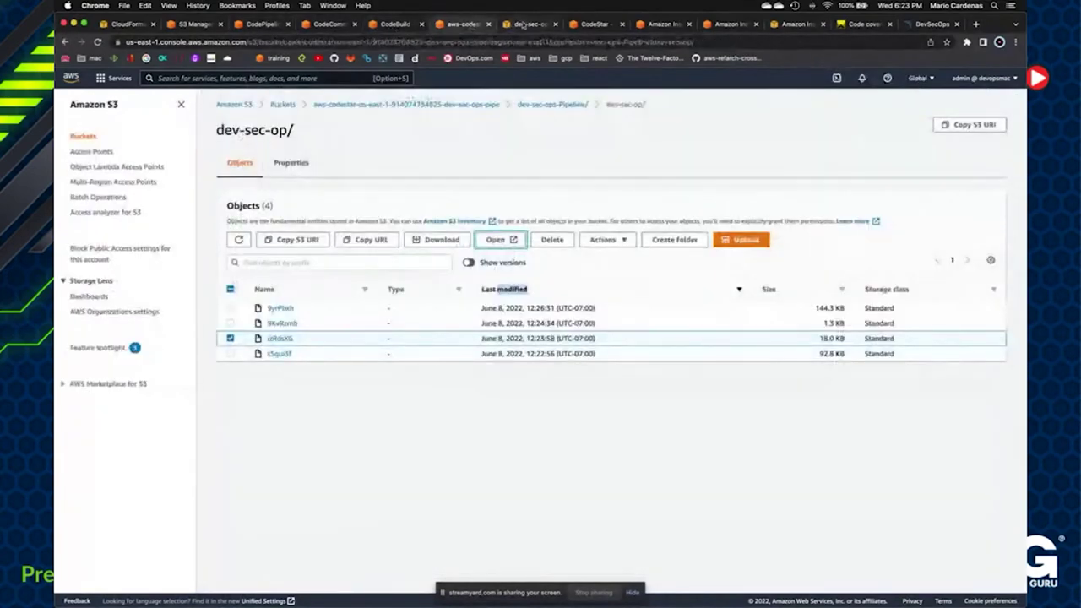
{"action": "left_click", "coordinate": [523, 25]}
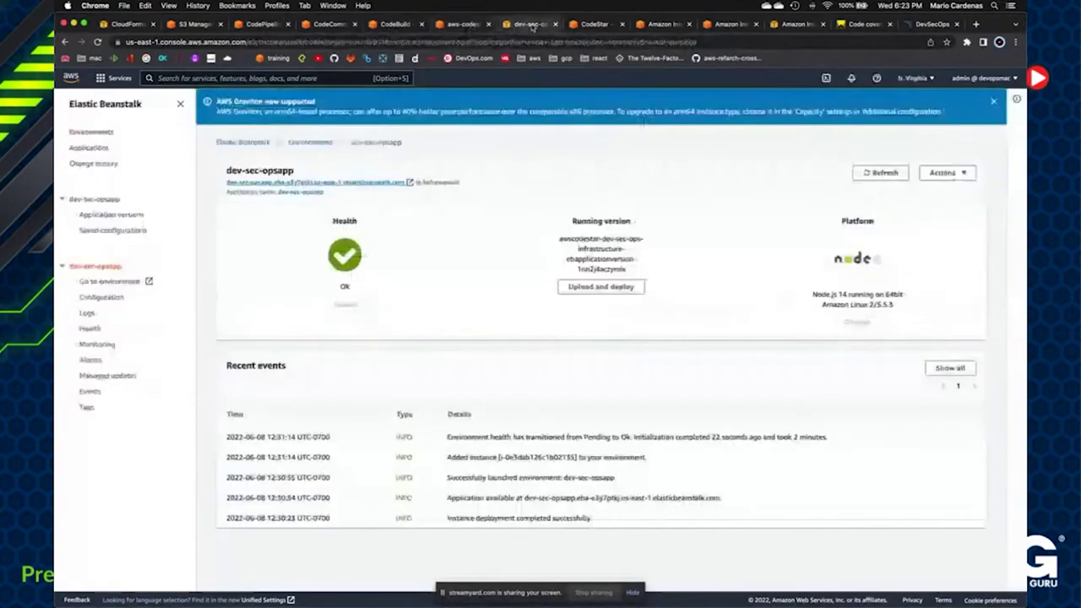
{"action": "left_click", "coordinate": [98, 148]}
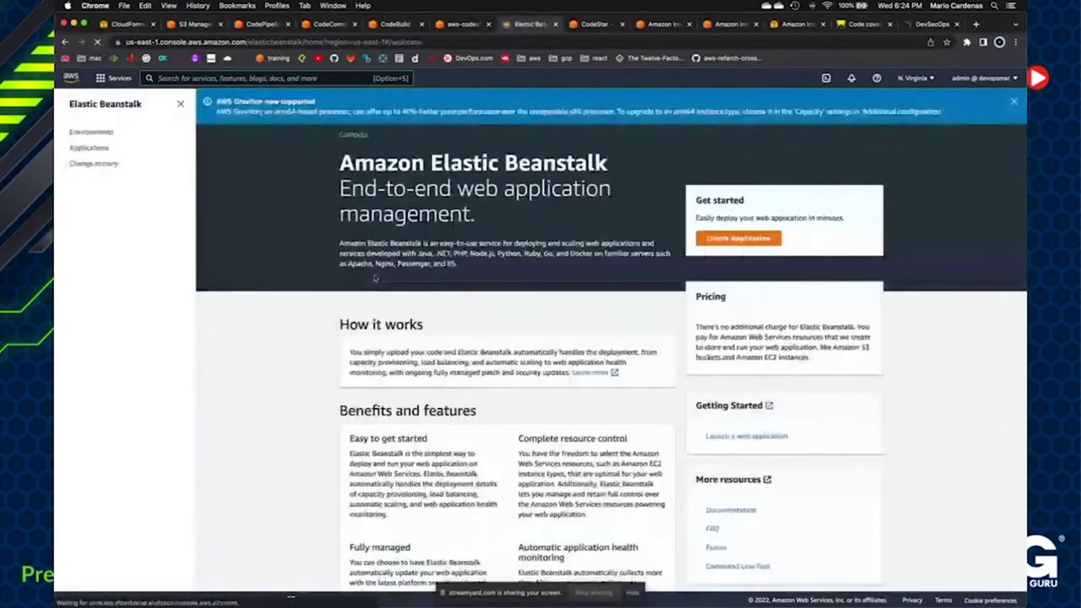
{"action": "left_click", "coordinate": [262, 25]}
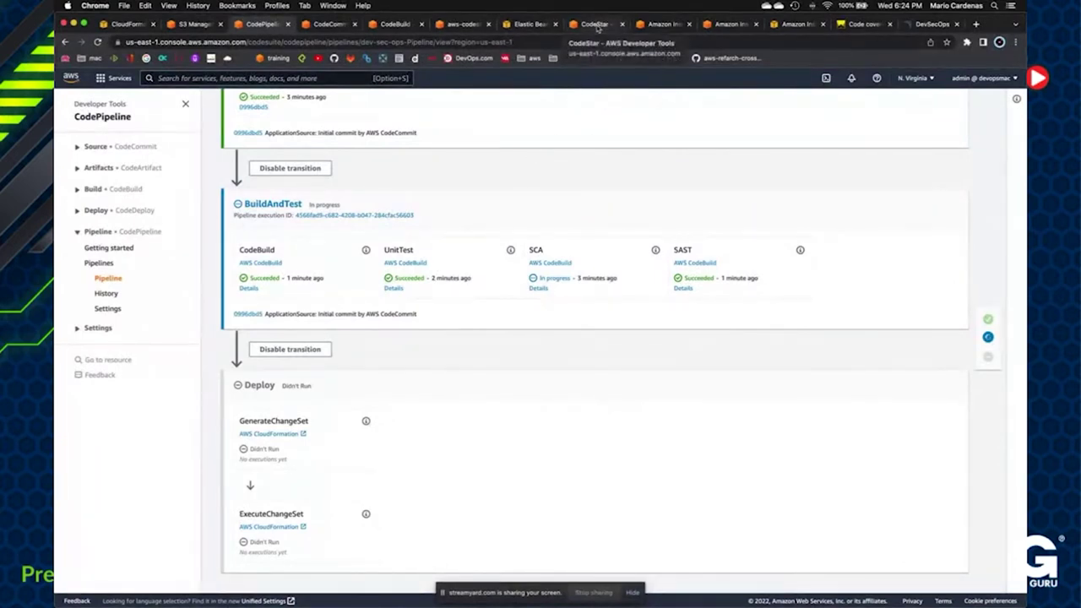
- Show the CodeStar Create project 'Set up your project' page and highlight its heading
{"action": "left_click", "coordinate": [596, 24]}
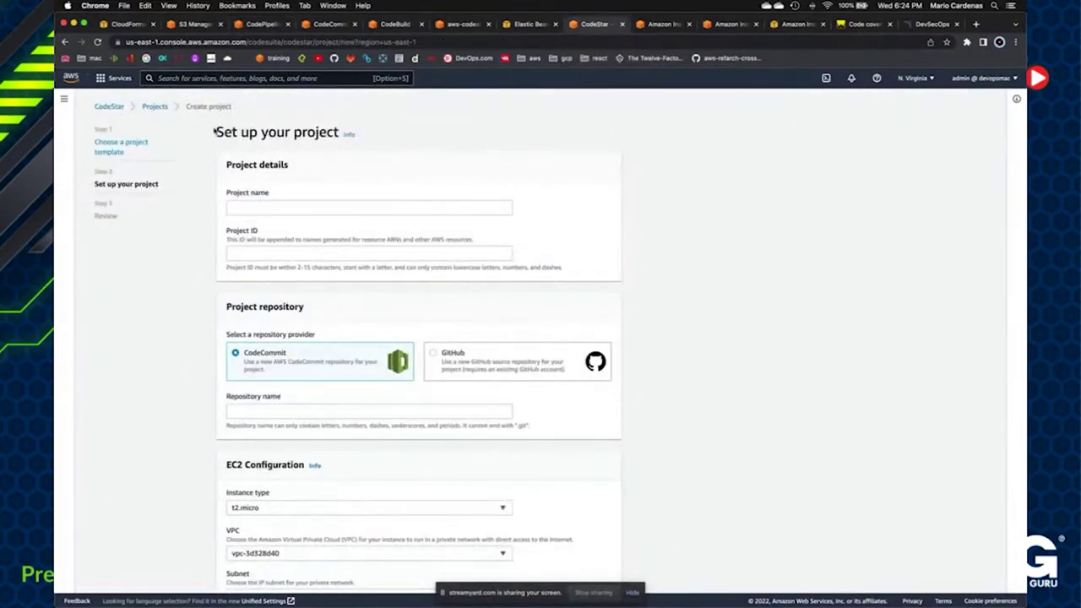
{"action": "left_click_drag", "start_coordinate": [216, 132], "coordinate": [338, 133]}
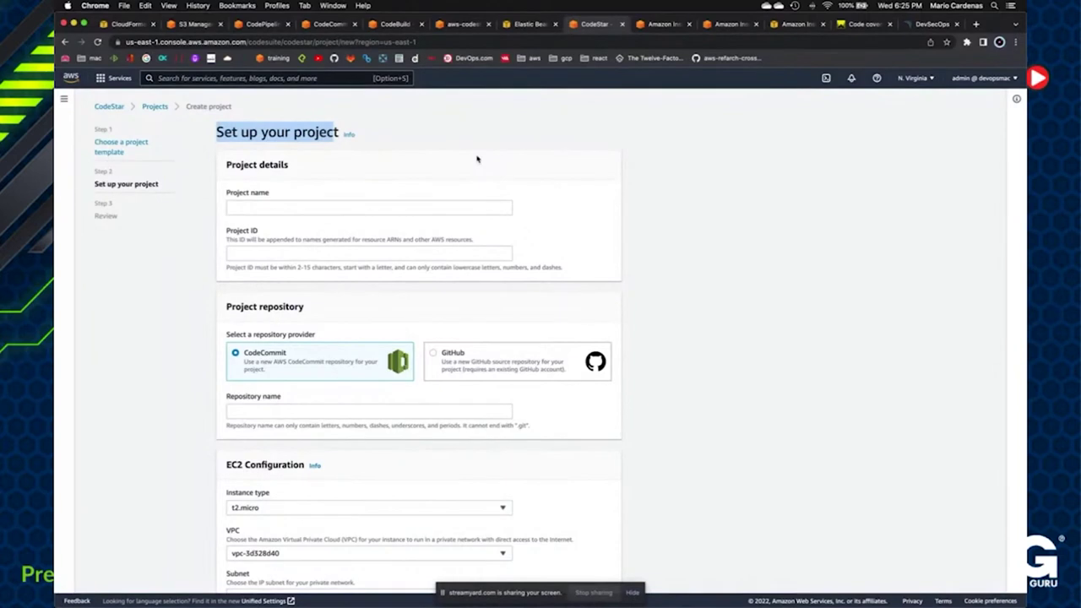
{"action": "left_click", "coordinate": [696, 315]}
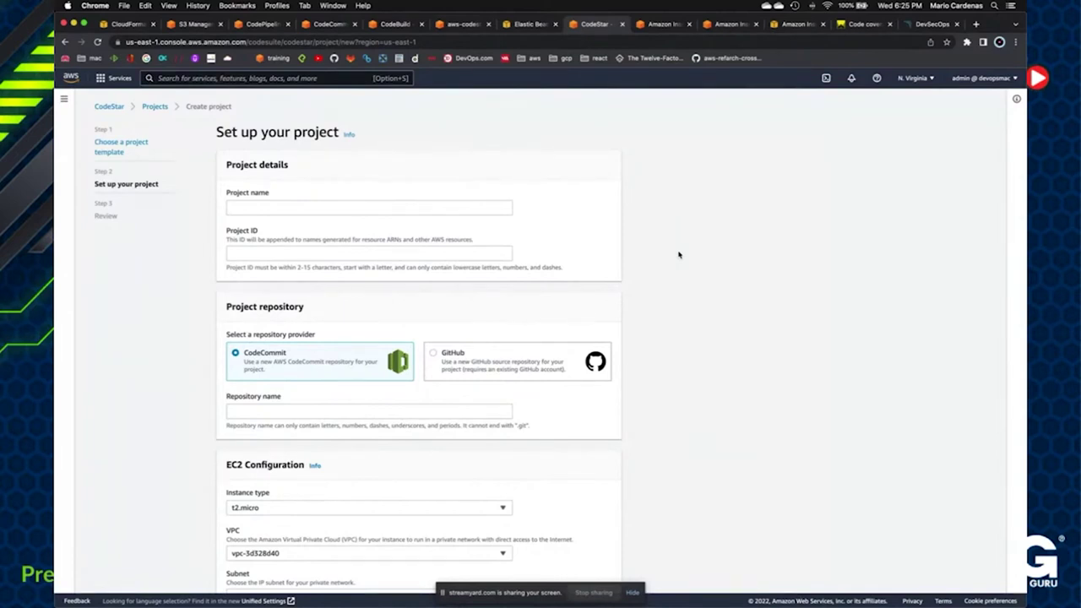
- Look over Inspector's usage page and dashboard, flipping between the CodeStar and Elastic Beanstalk pages
{"action": "left_click", "coordinate": [659, 27]}
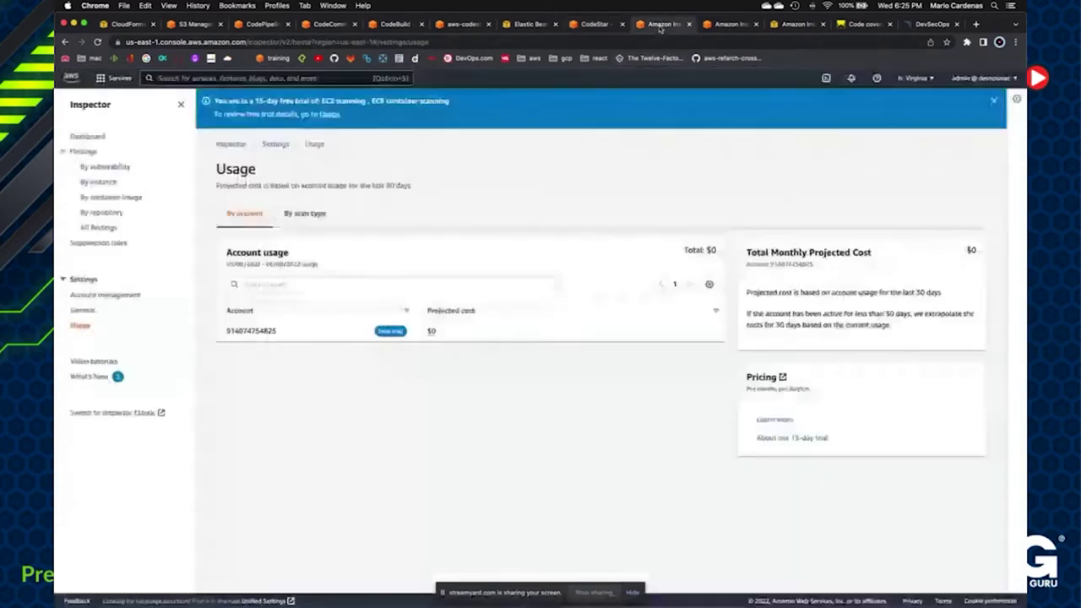
{"action": "left_click", "coordinate": [726, 26]}
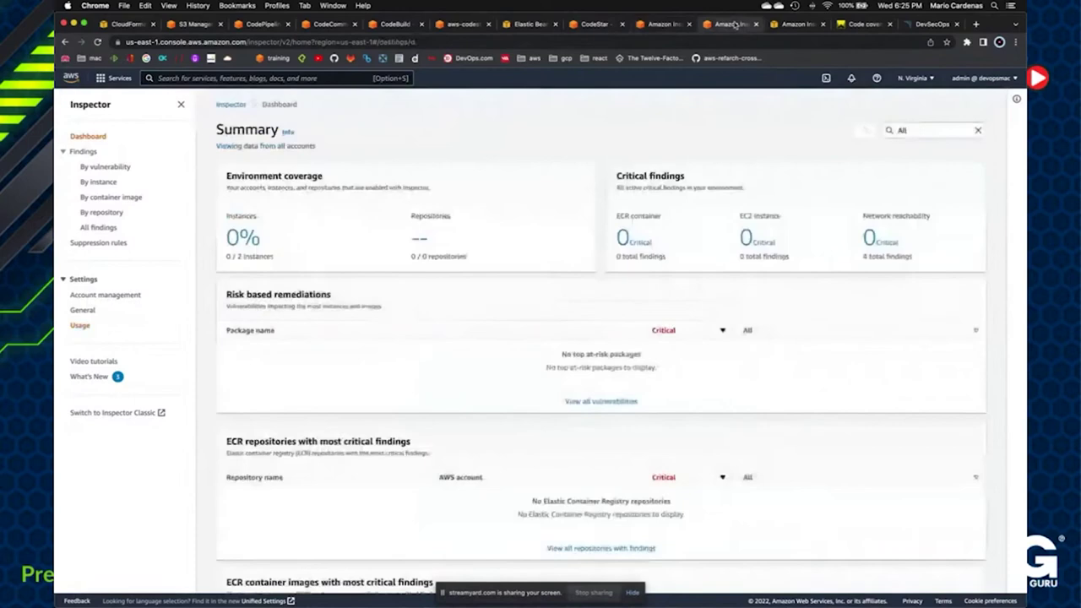
{"action": "left_click", "coordinate": [665, 30]}
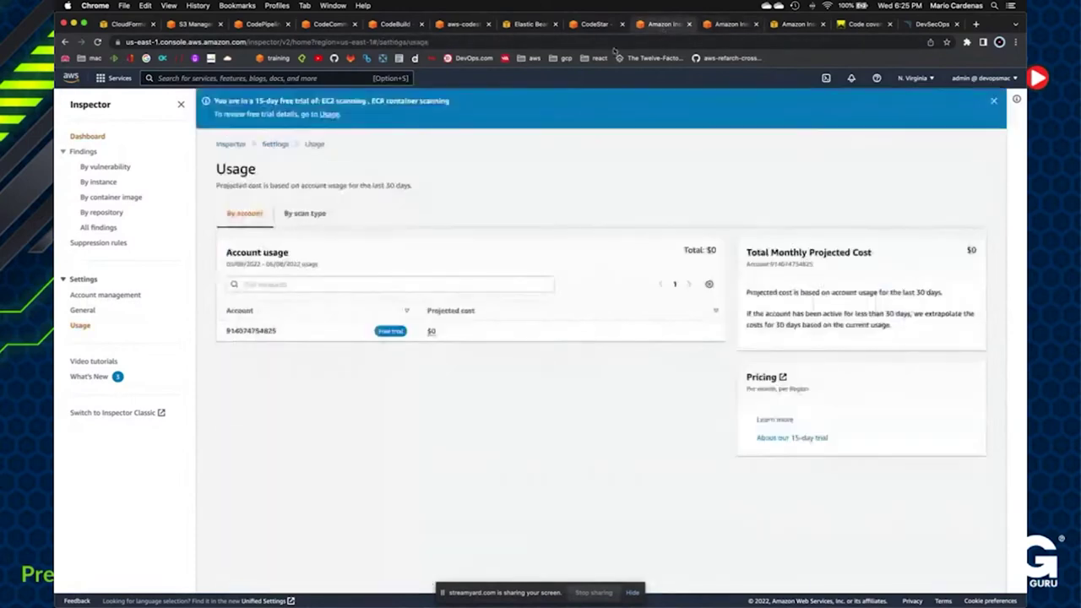
{"action": "left_click", "coordinate": [538, 26]}
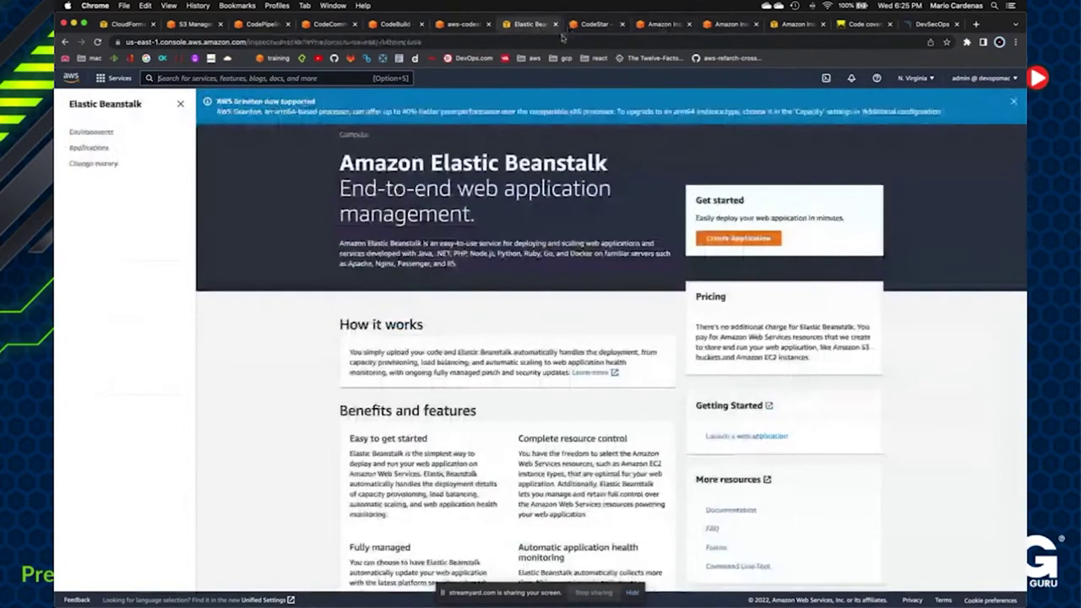
{"action": "left_click", "coordinate": [665, 23]}
{"action": "left_click", "coordinate": [593, 24]}
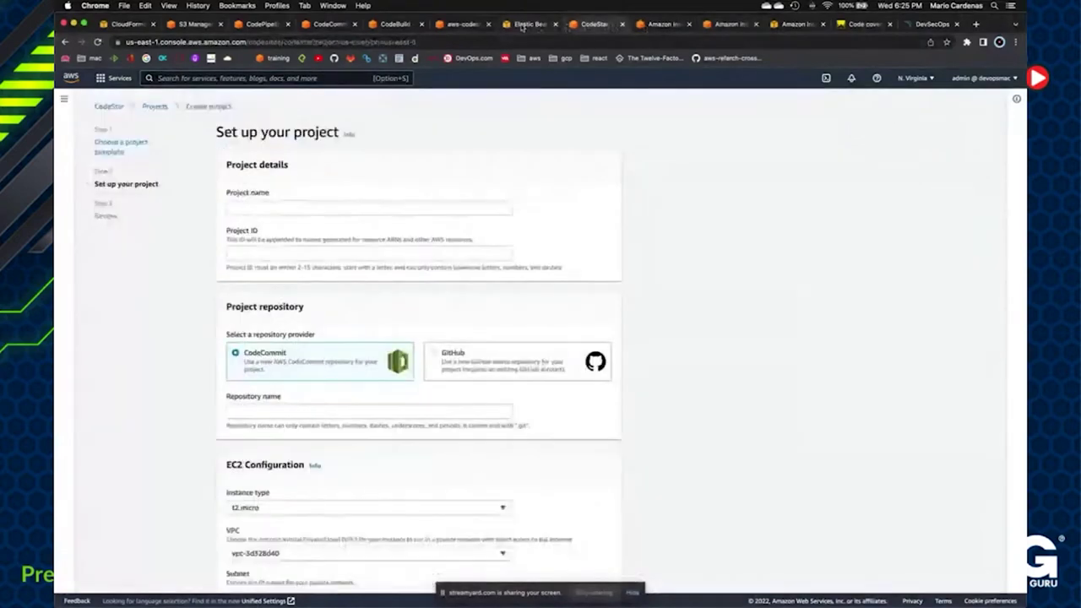
{"action": "left_click", "coordinate": [523, 26]}
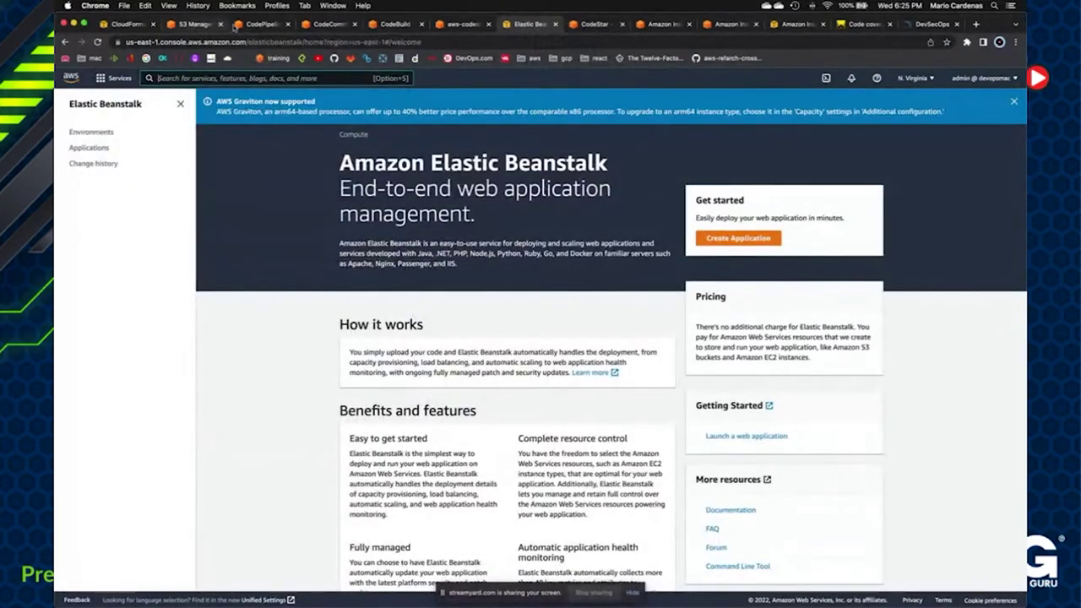
- Check the pipeline's Deploy stage and Inspector's $0 projected cost, then go to Elastic Beanstalk
{"action": "left_click", "coordinate": [261, 24]}
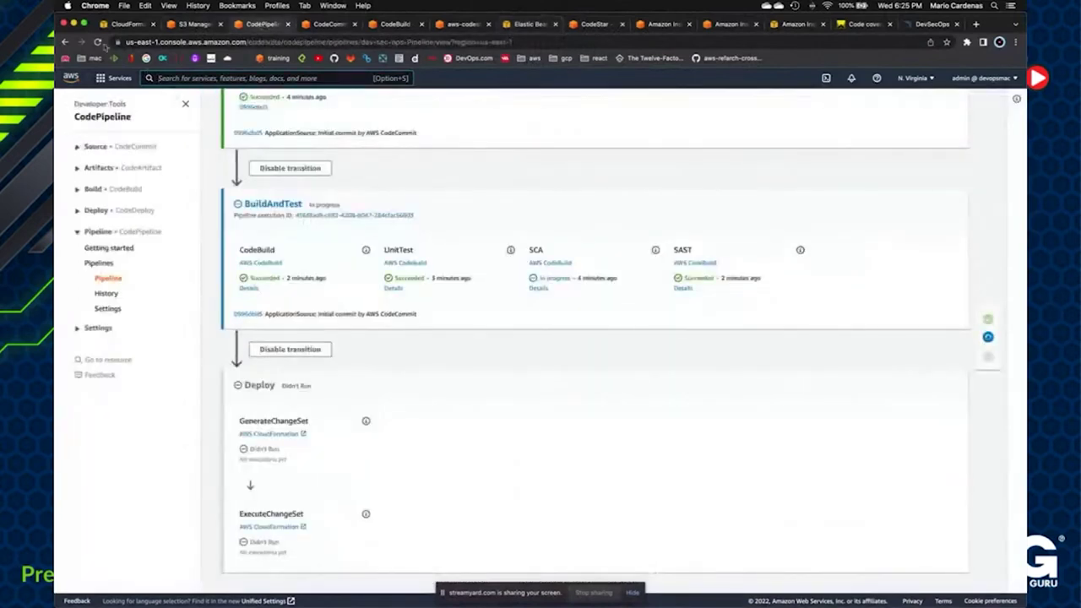
{"action": "scroll", "coordinate": [330, 371], "scroll_direction": "down", "scroll_amount": 1}
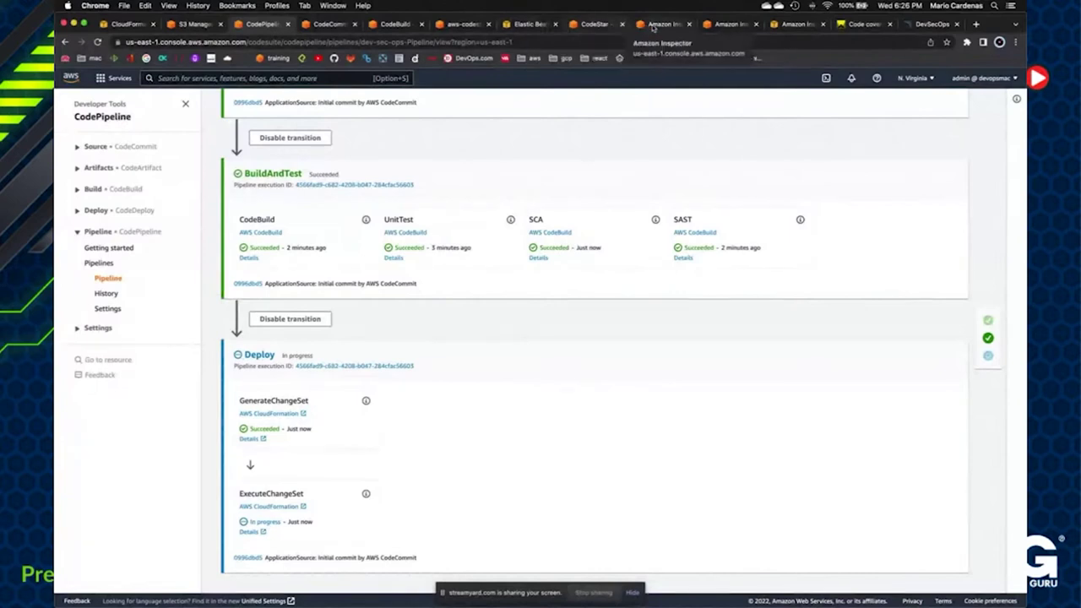
{"action": "left_click", "coordinate": [663, 25]}
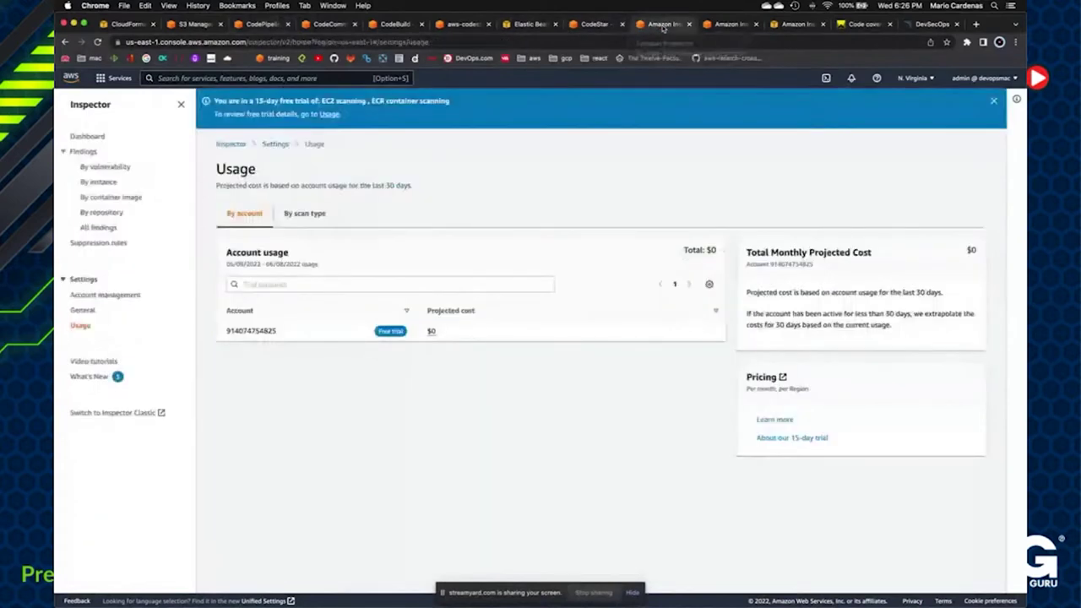
{"action": "left_click", "coordinate": [592, 26]}
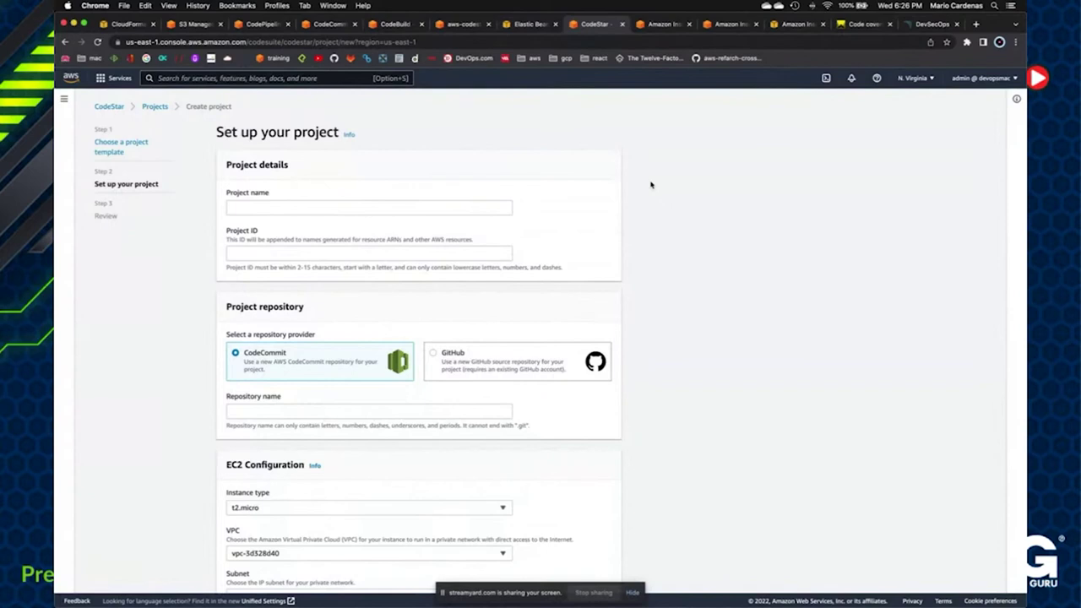
{"action": "left_click", "coordinate": [662, 26]}
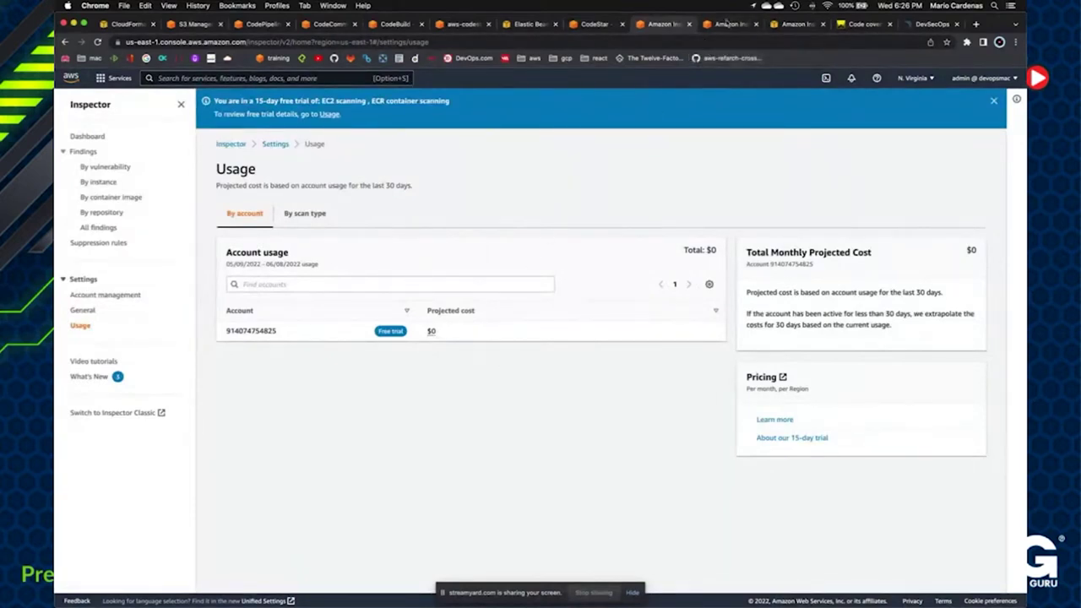
{"action": "left_click", "coordinate": [595, 25]}
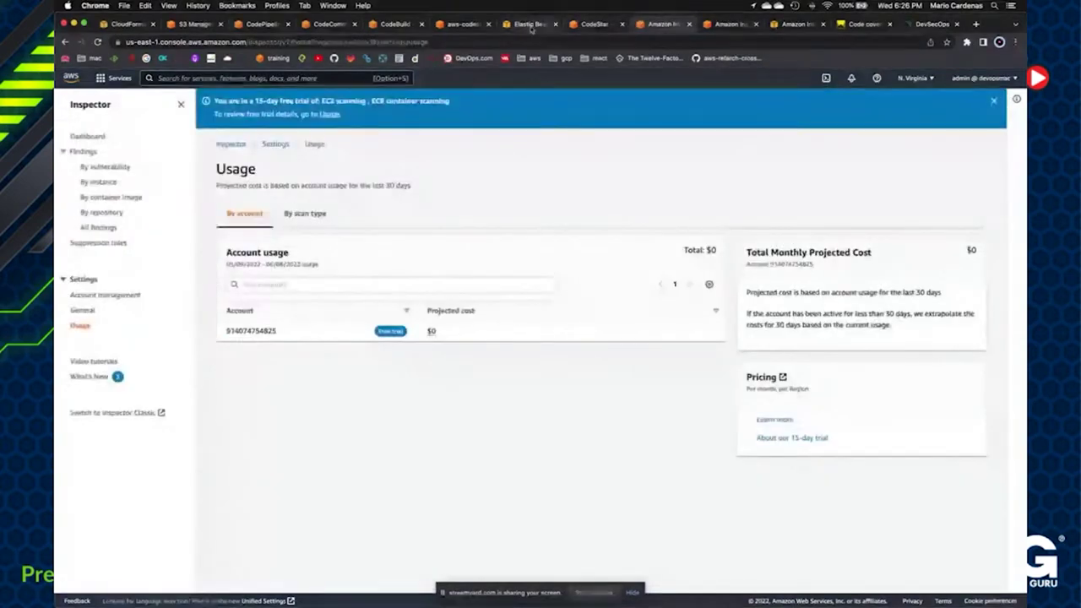
{"action": "left_click", "coordinate": [530, 25]}
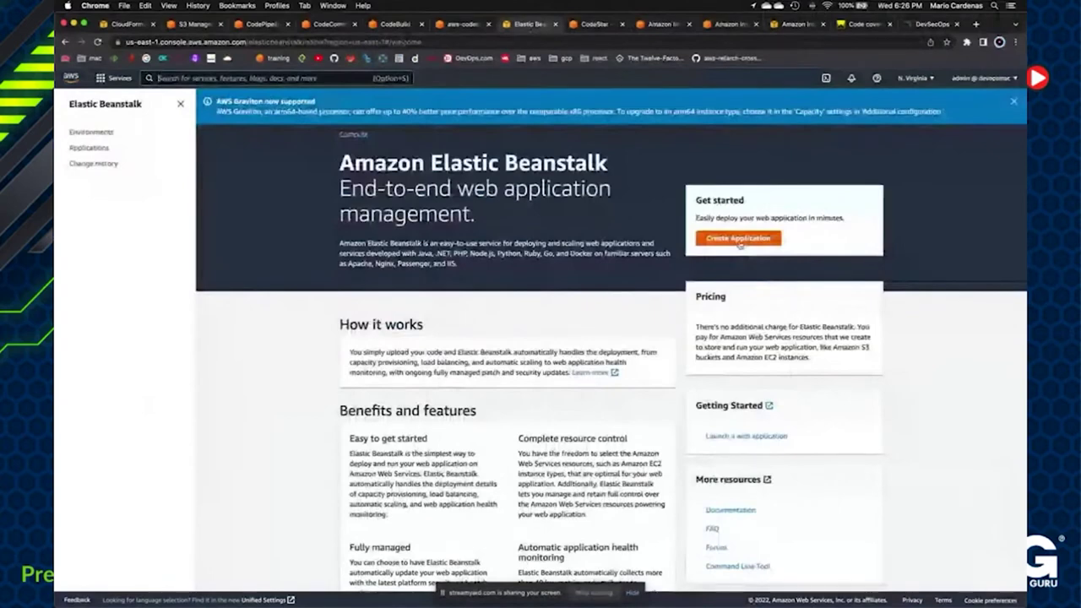
- Start a new Elastic Beanstalk application, open Configure more options, and scroll through every section to Tags
{"action": "left_click", "coordinate": [738, 240]}
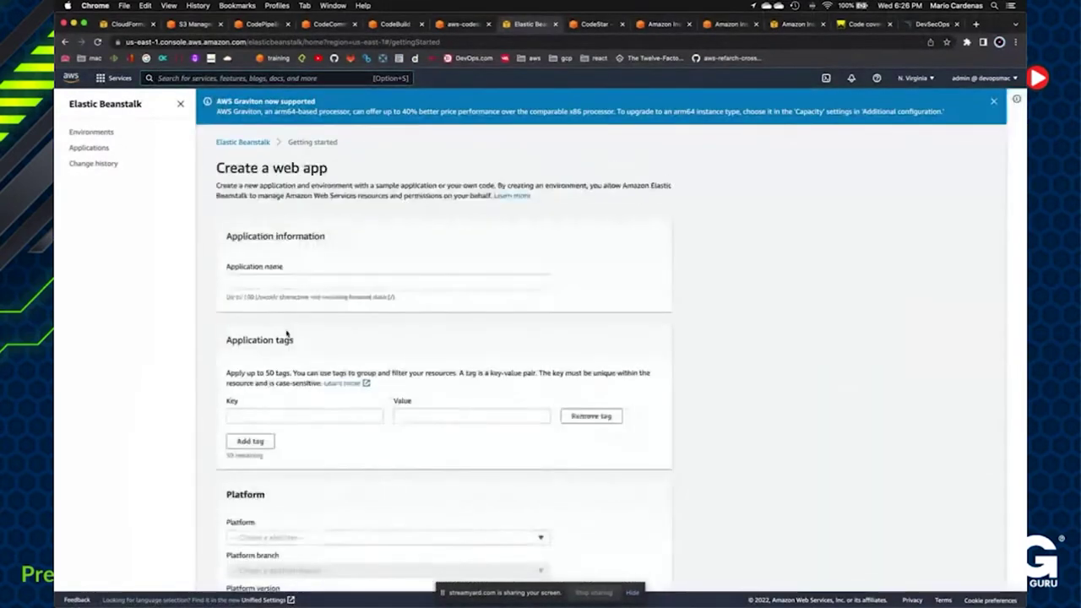
{"action": "scroll", "coordinate": [287, 334], "scroll_direction": "down", "scroll_amount": 5}
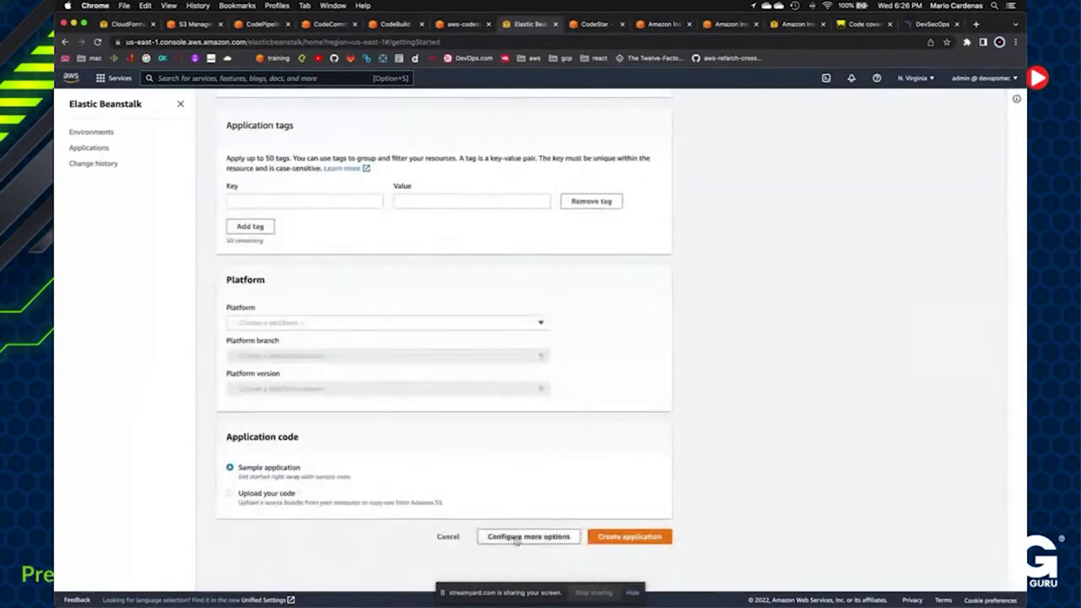
{"action": "left_click", "coordinate": [517, 537]}
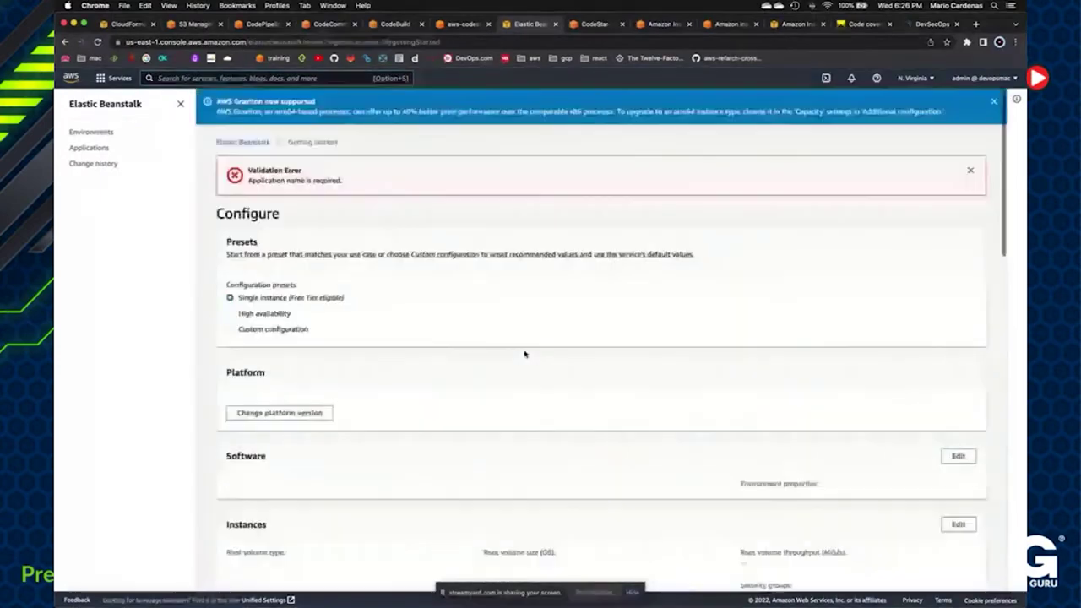
{"action": "scroll", "coordinate": [525, 354], "scroll_direction": "down", "scroll_amount": 5}
{"action": "scroll", "coordinate": [365, 315], "scroll_direction": "down", "scroll_amount": 2}
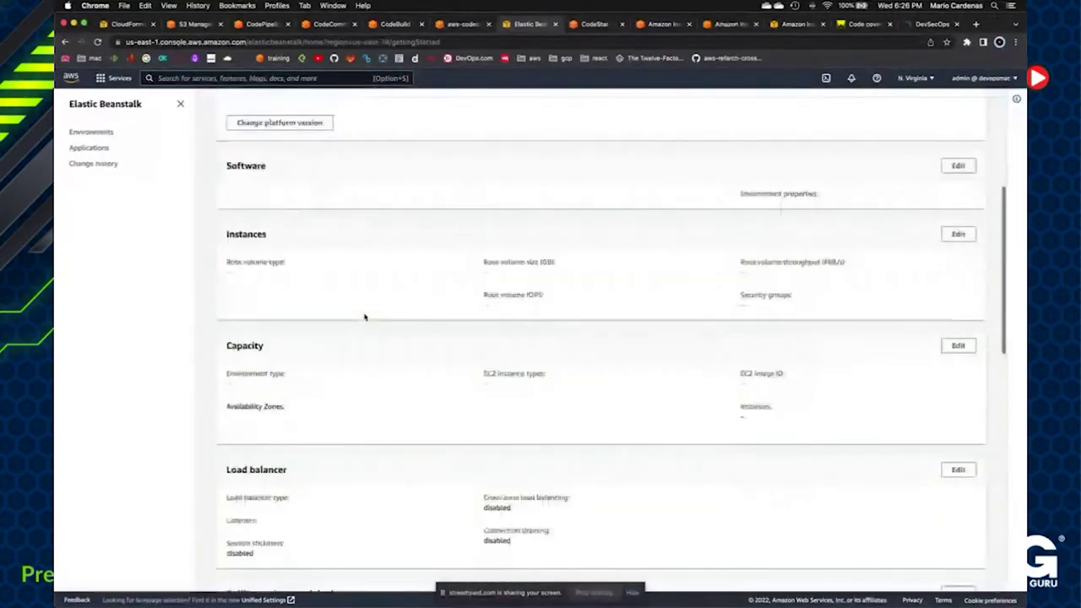
{"action": "scroll", "coordinate": [364, 316], "scroll_direction": "down", "scroll_amount": 5}
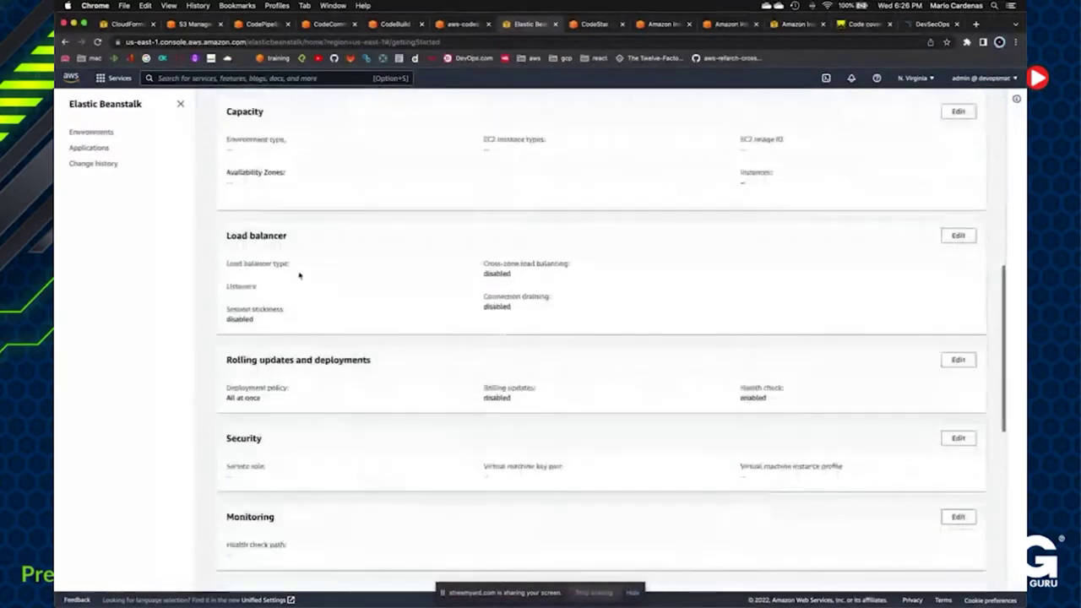
{"action": "scroll", "coordinate": [330, 270], "scroll_direction": "down", "scroll_amount": 3}
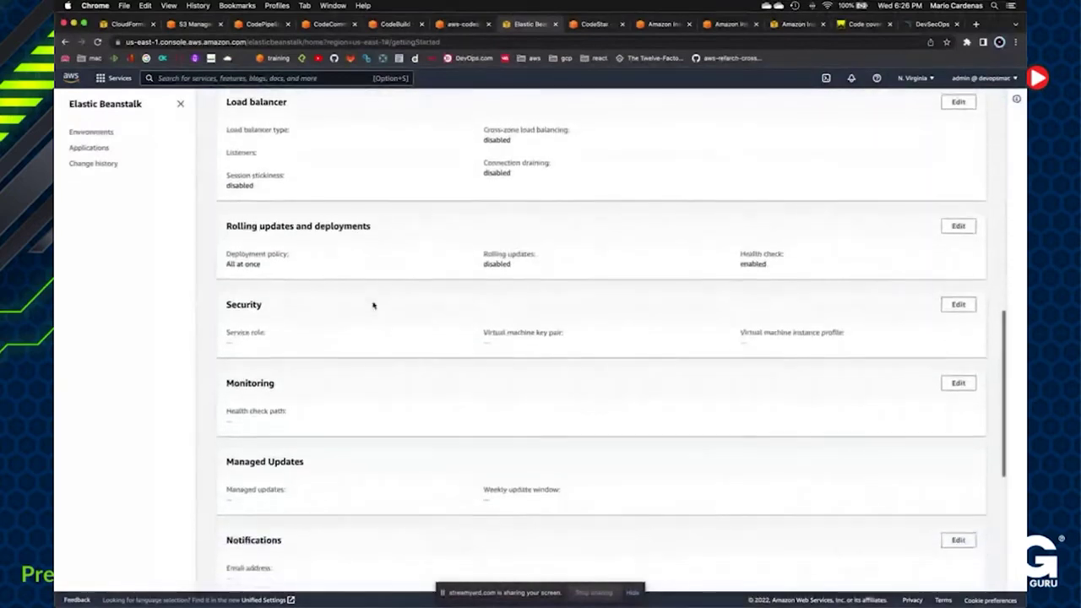
{"action": "scroll", "coordinate": [373, 244], "scroll_direction": "down", "scroll_amount": 2}
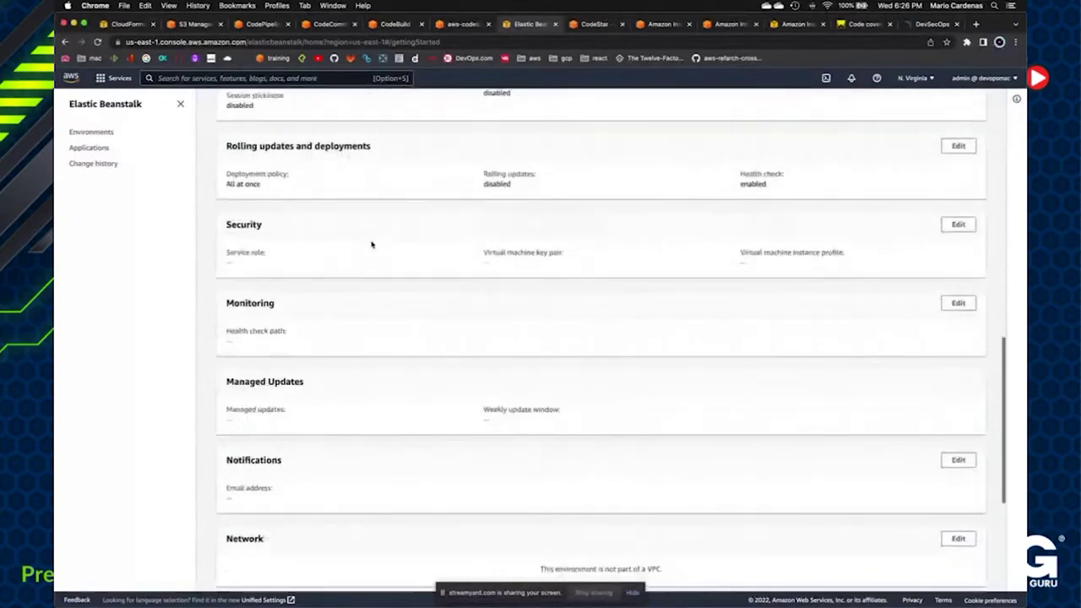
{"action": "scroll", "coordinate": [321, 244], "scroll_direction": "down", "scroll_amount": 4}
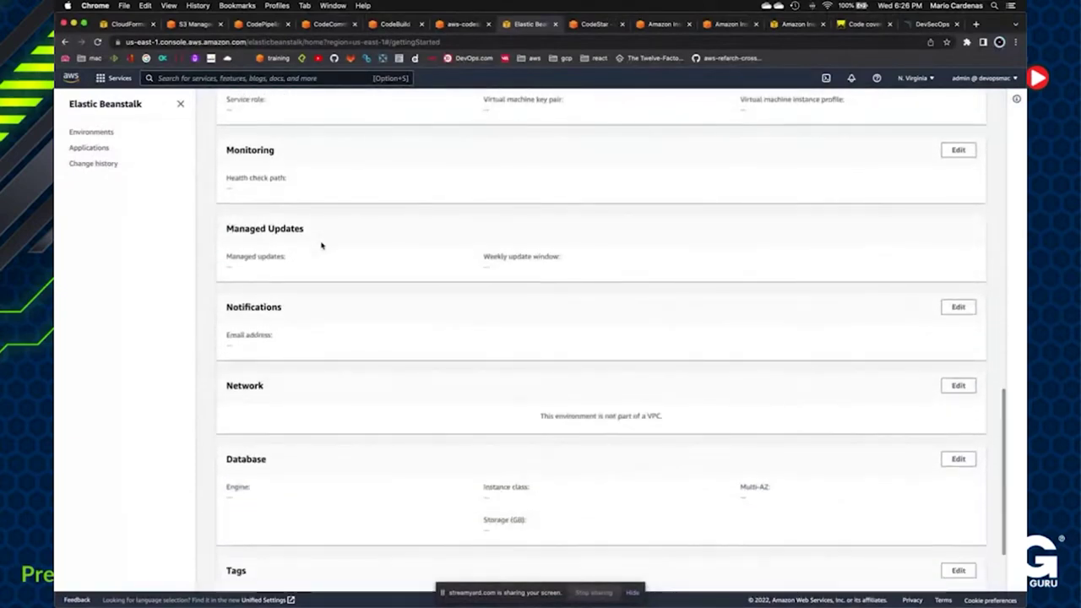
{"action": "scroll", "coordinate": [320, 244], "scroll_direction": "down", "scroll_amount": 3}
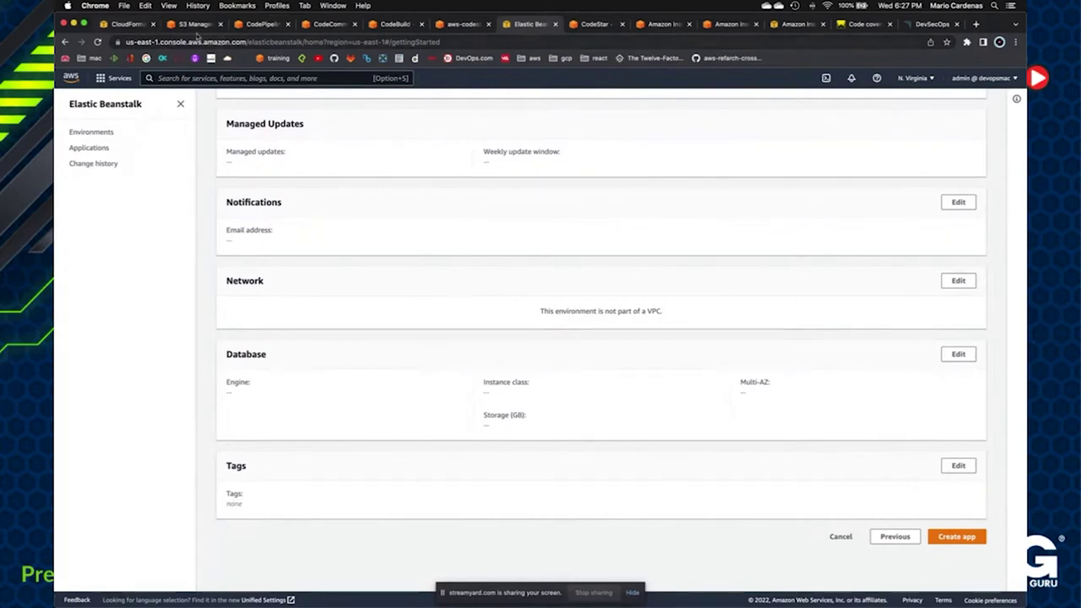
- Check CloudFormation stack progress, reload the pipeline, then list all Elastic Beanstalk applications
{"action": "left_click", "coordinate": [138, 27]}
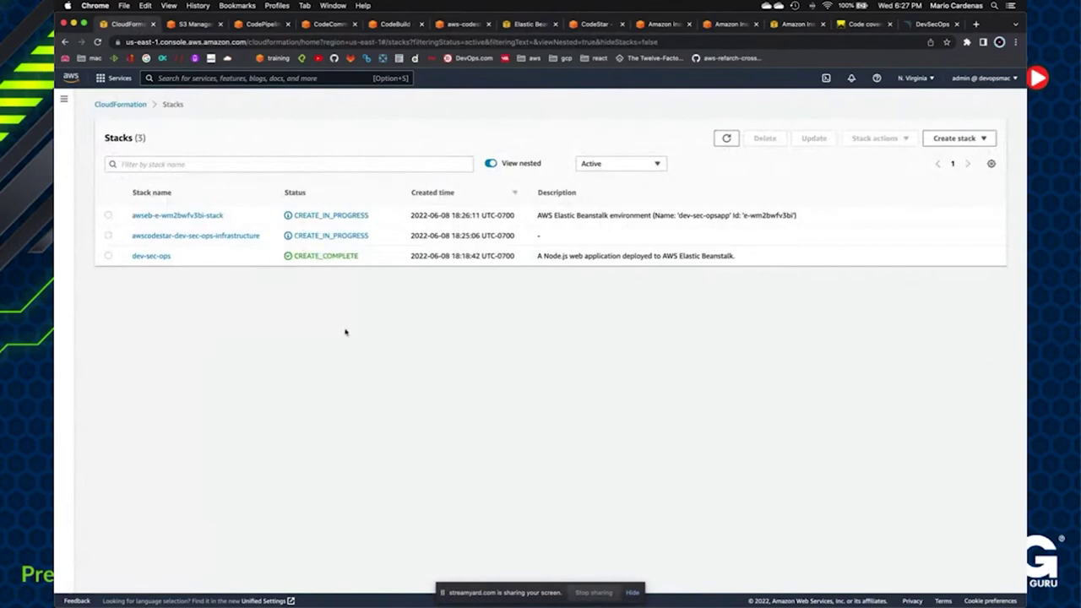
{"action": "left_click", "coordinate": [258, 25]}
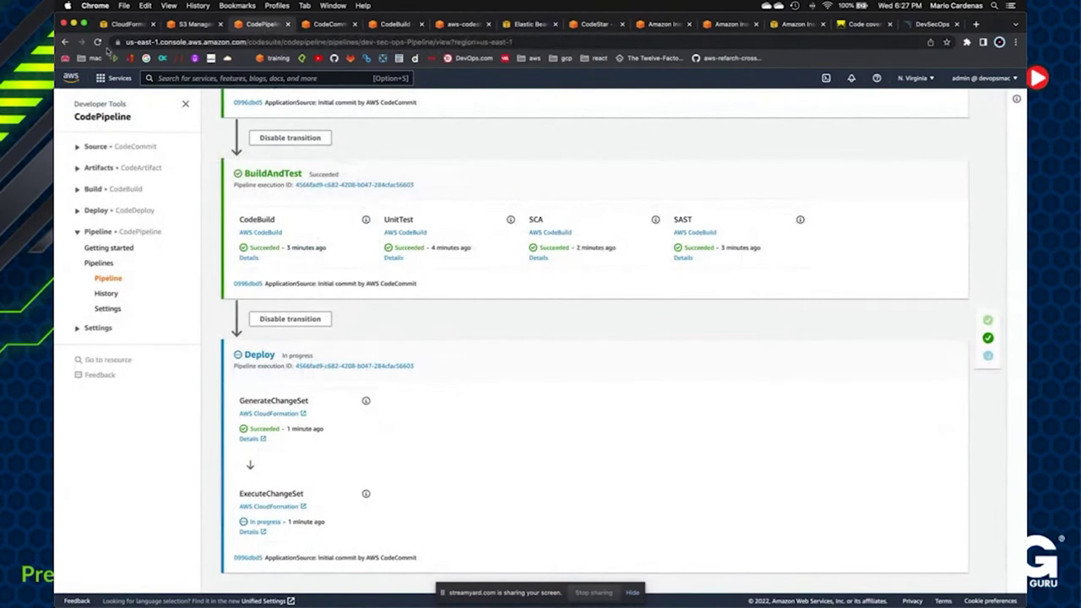
{"action": "left_click", "coordinate": [97, 42]}
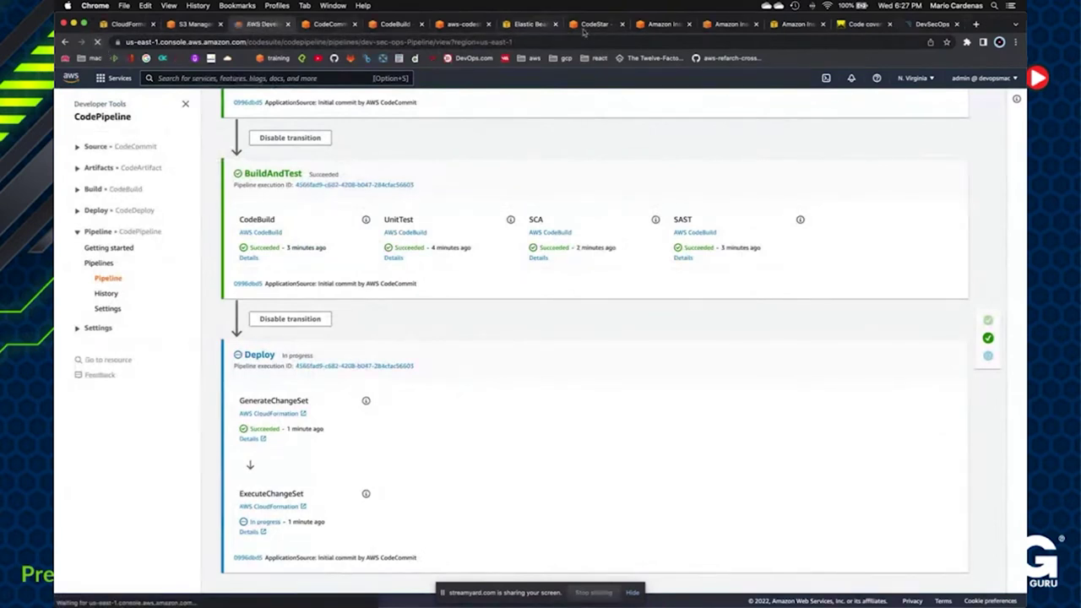
{"action": "left_click", "coordinate": [531, 24]}
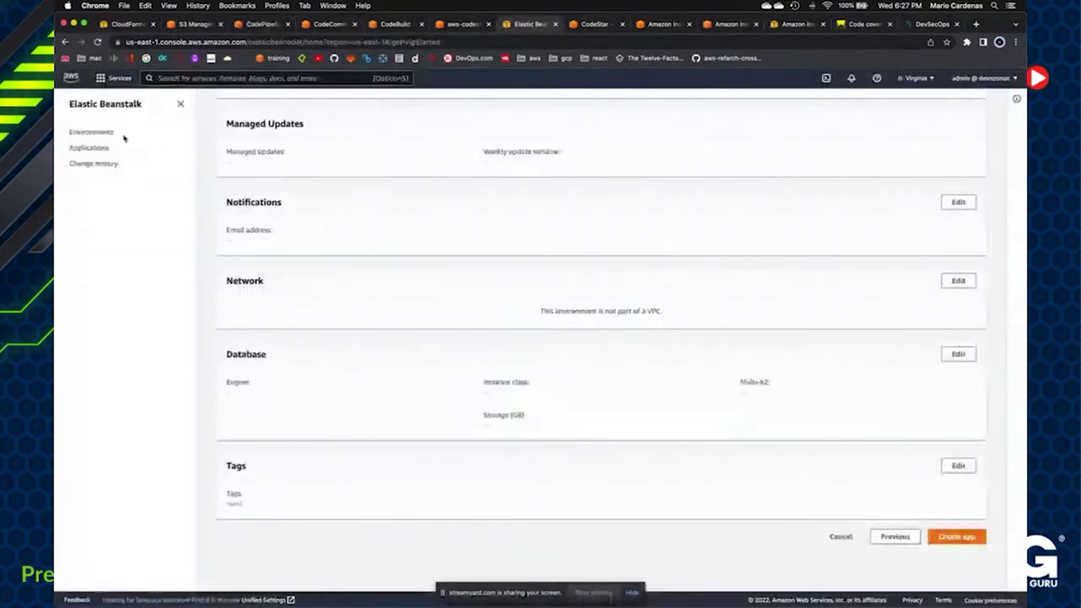
{"action": "left_click", "coordinate": [91, 148]}
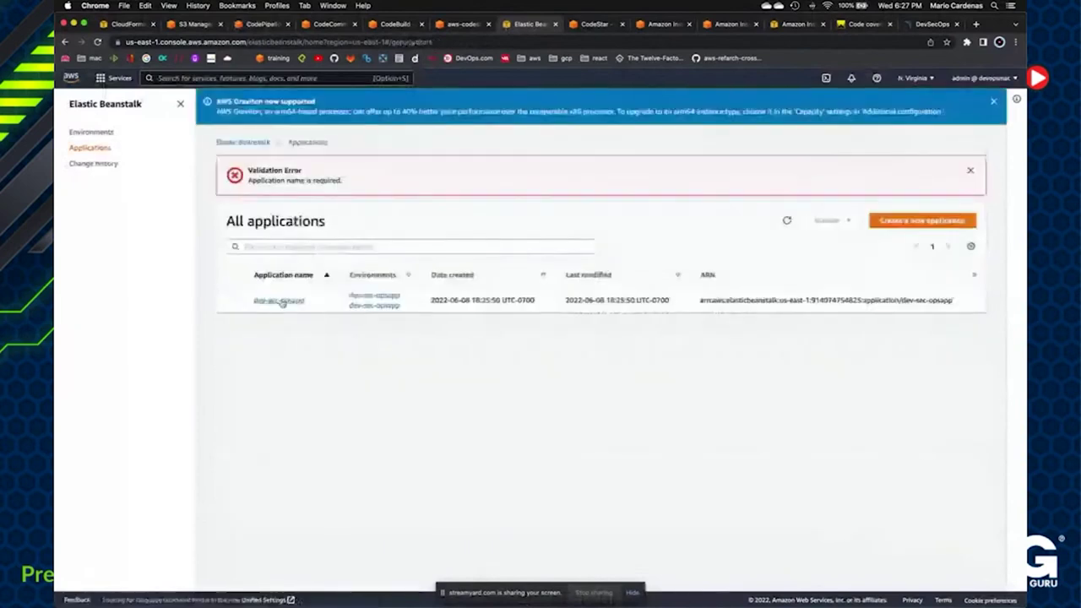
- Open the dev-sec-opsapp application and its environment log, then return to the CloudFormation stacks
{"action": "left_click", "coordinate": [279, 301]}
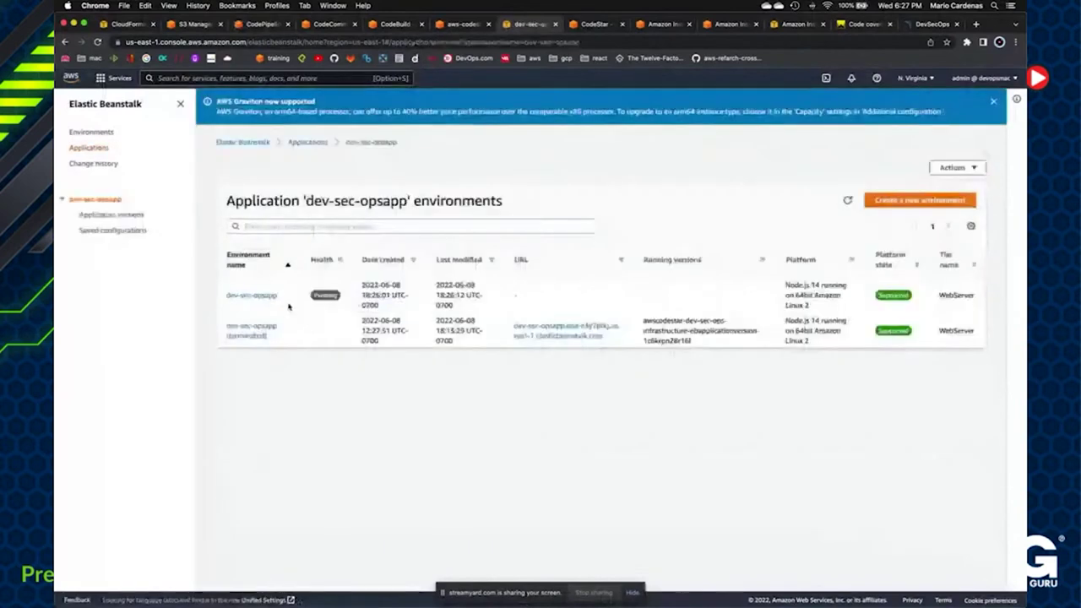
{"action": "left_click", "coordinate": [248, 296]}
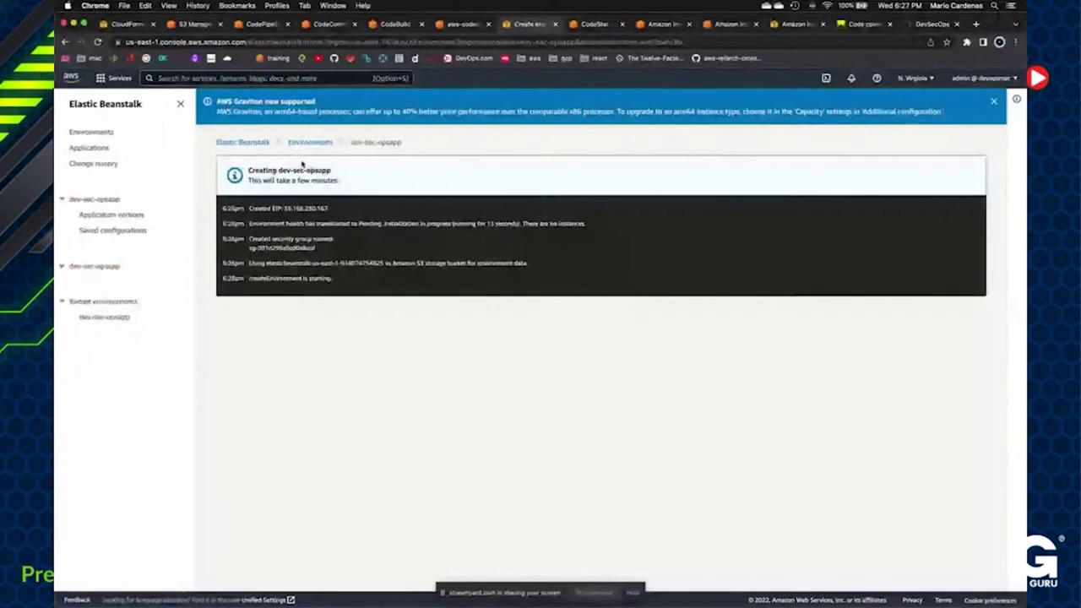
{"action": "key", "text": "super+1"}
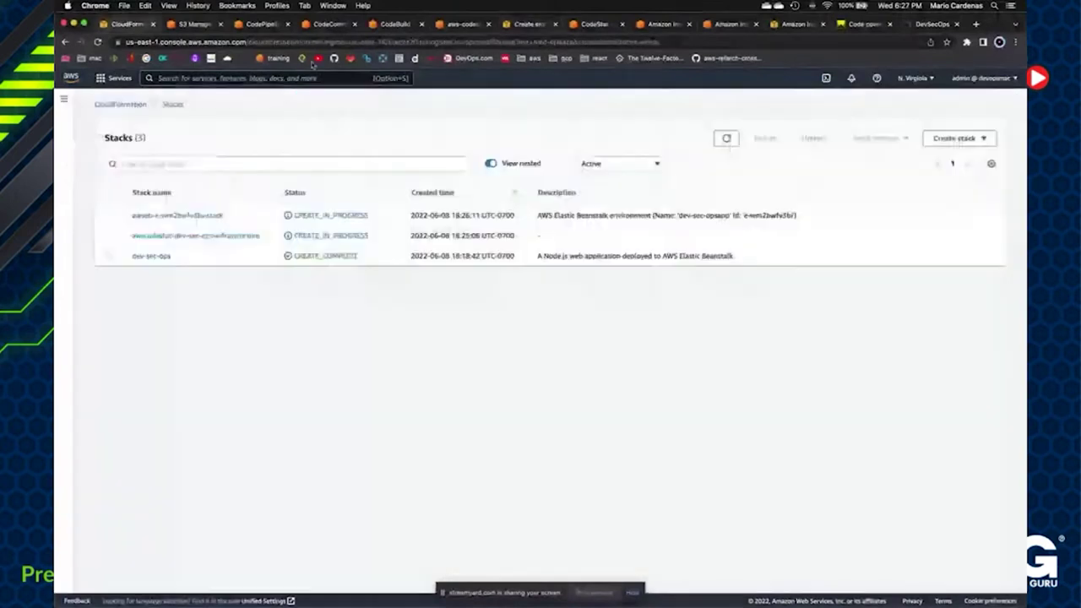
- Scroll through the pipeline progress, then glance at the dev-sec-ops repository and S3 artifacts
{"action": "left_click", "coordinate": [258, 25]}
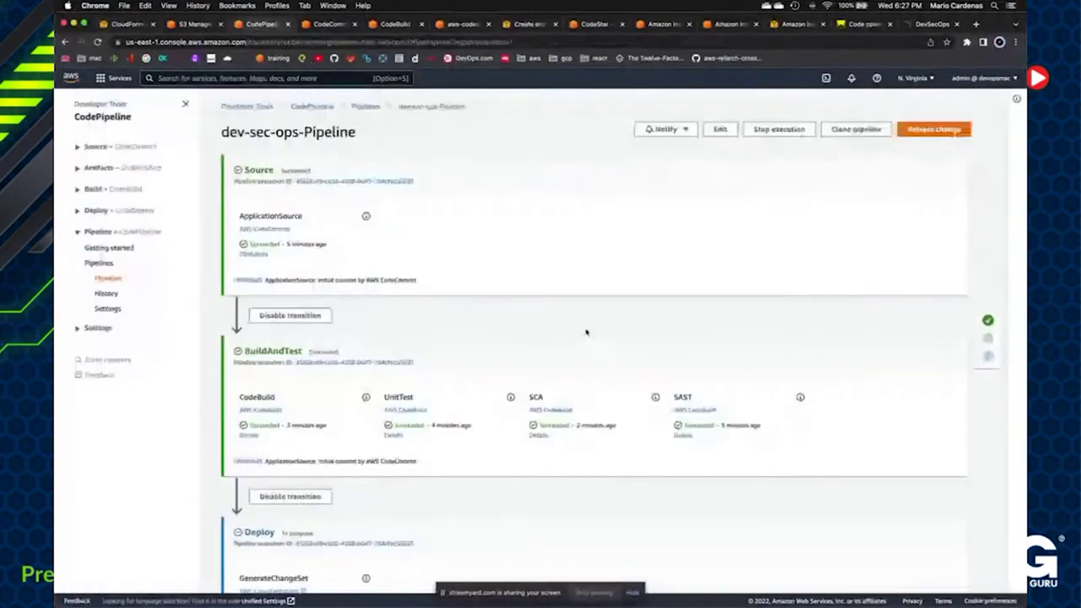
{"action": "scroll", "coordinate": [586, 332], "scroll_direction": "down", "scroll_amount": 5}
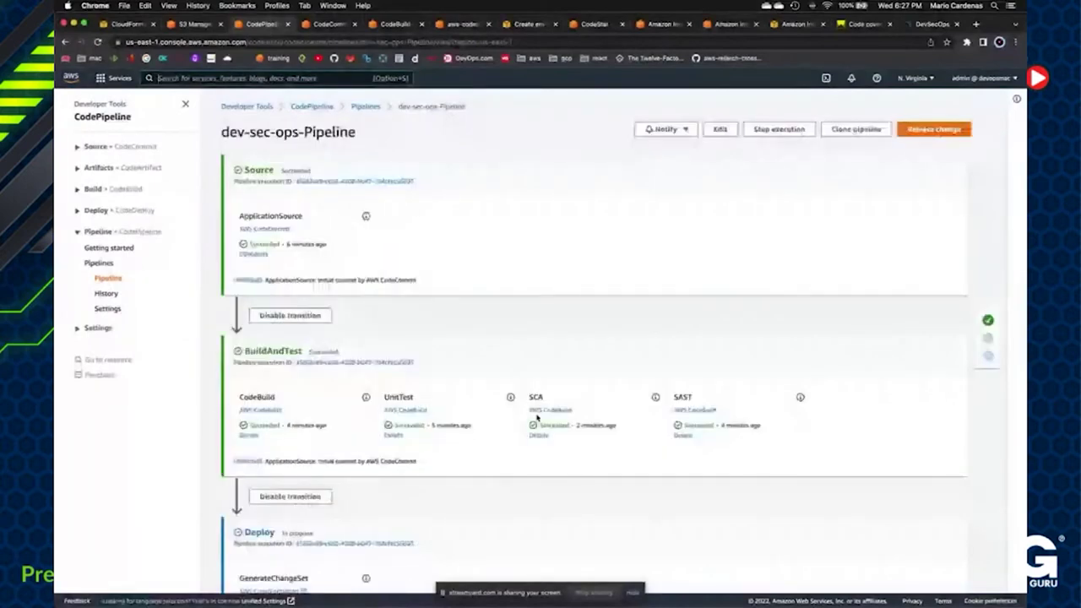
{"action": "scroll", "coordinate": [536, 417], "scroll_direction": "down", "scroll_amount": 3}
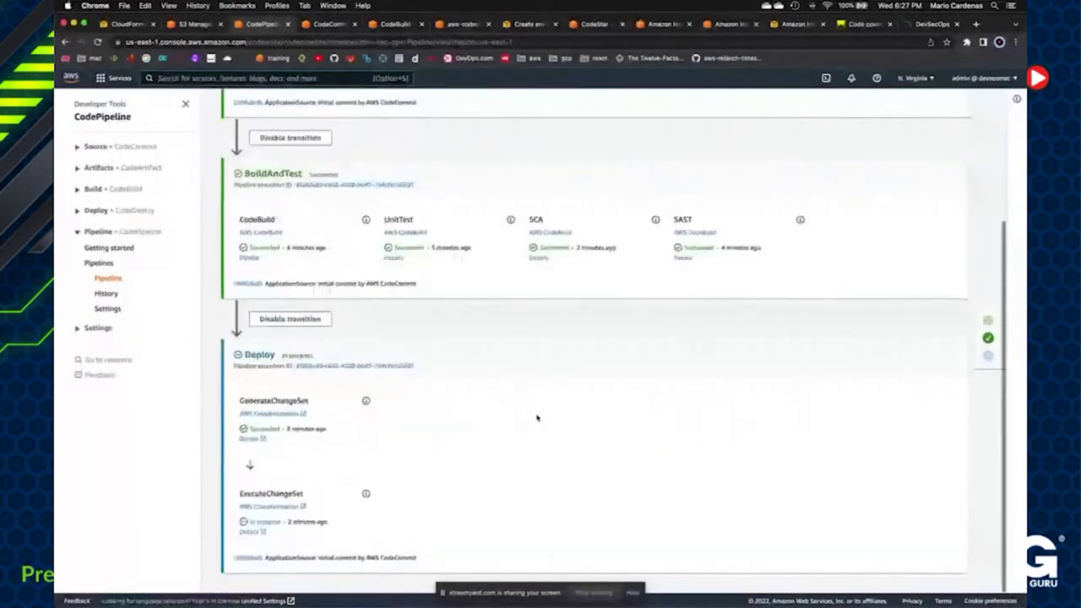
{"action": "left_click", "coordinate": [329, 23]}
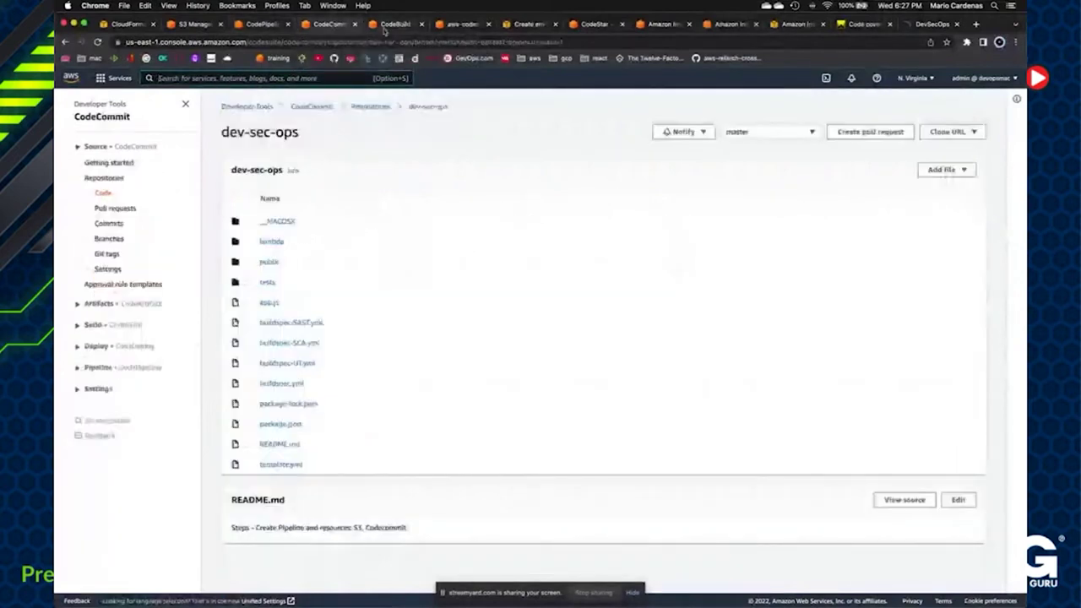
{"action": "left_click", "coordinate": [463, 23]}
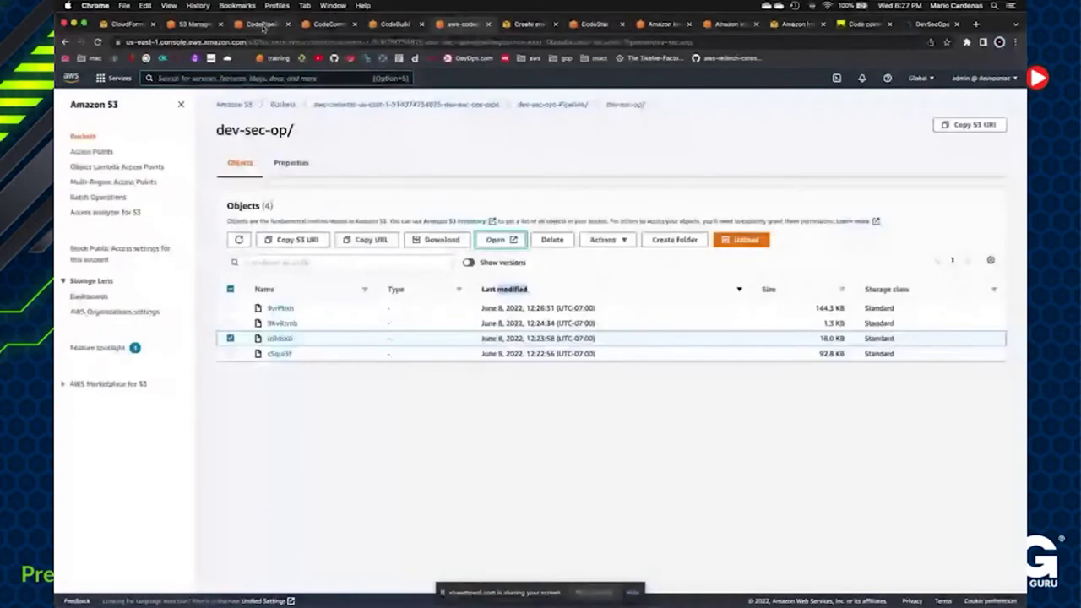
- Reload the pipeline to view the Deploy stage, then show the environment creation log
{"action": "left_click", "coordinate": [262, 23]}
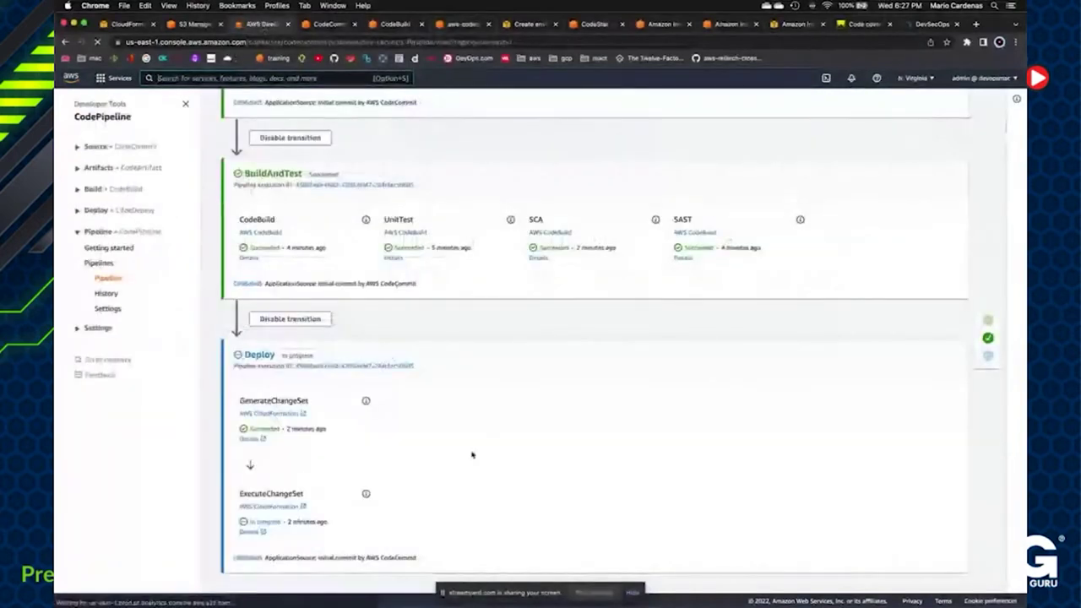
{"action": "key", "text": "super+r"}
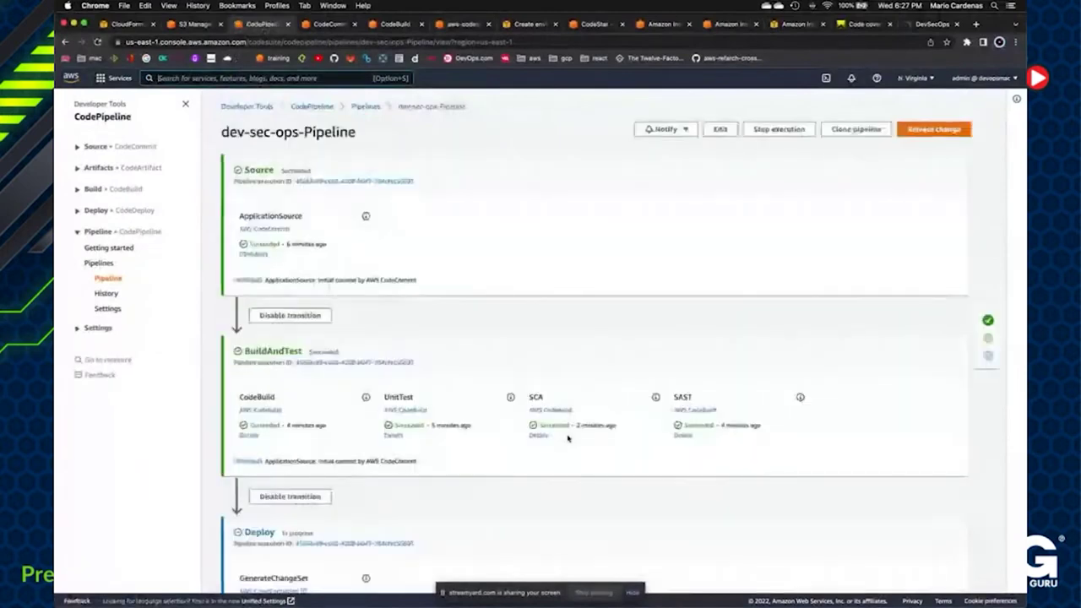
{"action": "scroll", "coordinate": [567, 437], "scroll_direction": "down", "scroll_amount": 4}
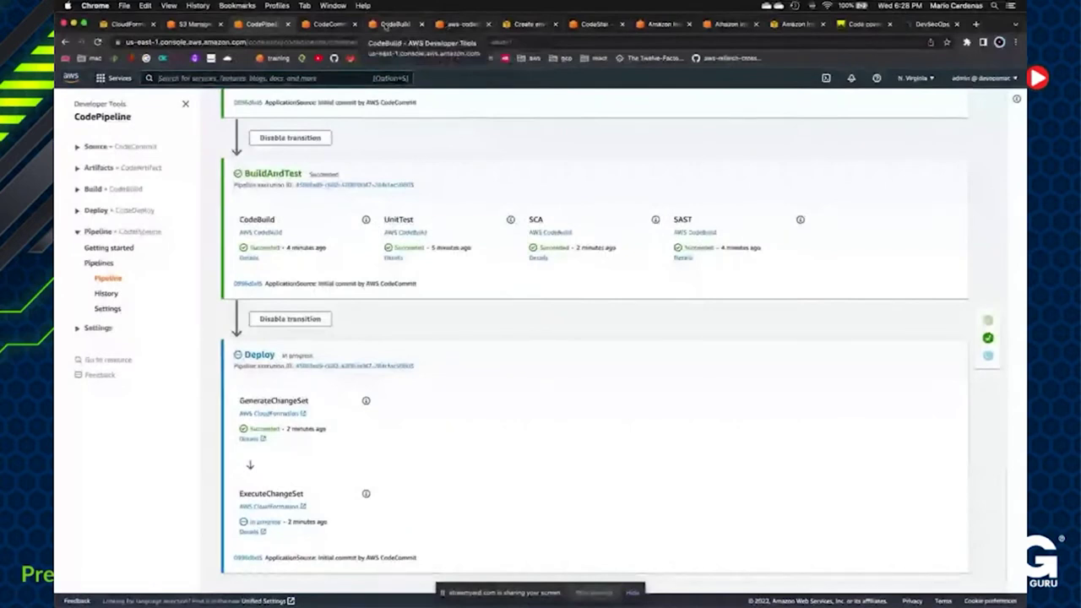
{"action": "left_click", "coordinate": [528, 23]}
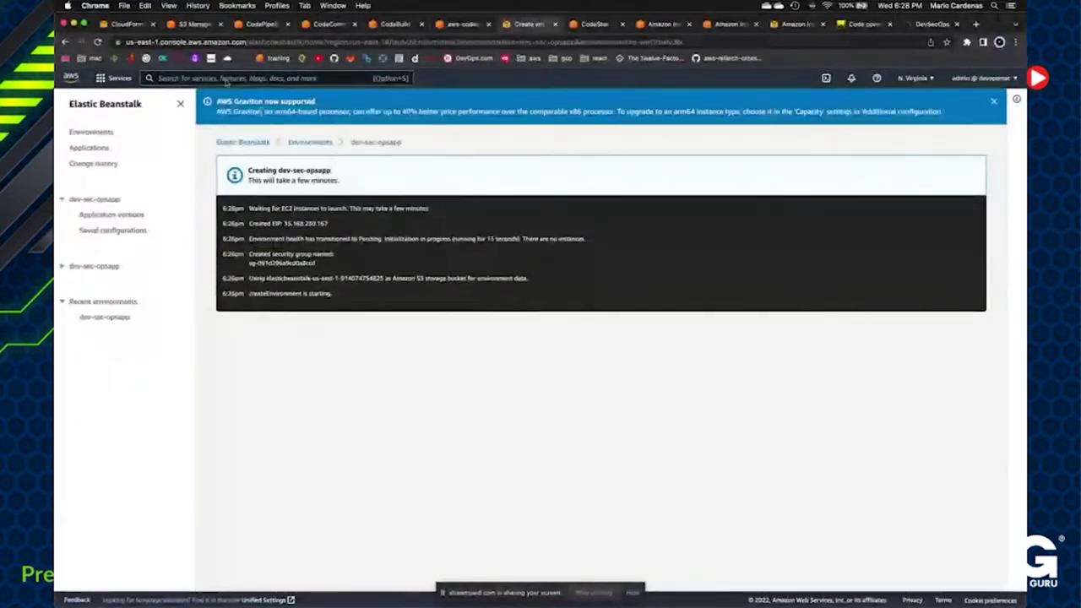
- Reload the pipeline, scroll to the still-running Deploy stage, and check the environment log
{"action": "left_click", "coordinate": [256, 23]}
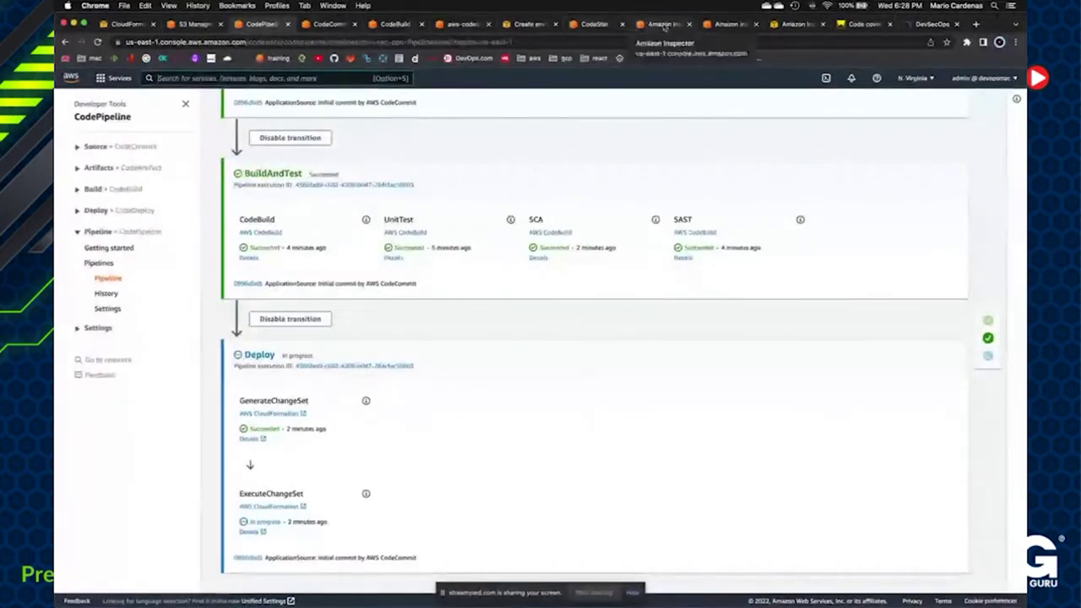
{"action": "key", "text": "super+r"}
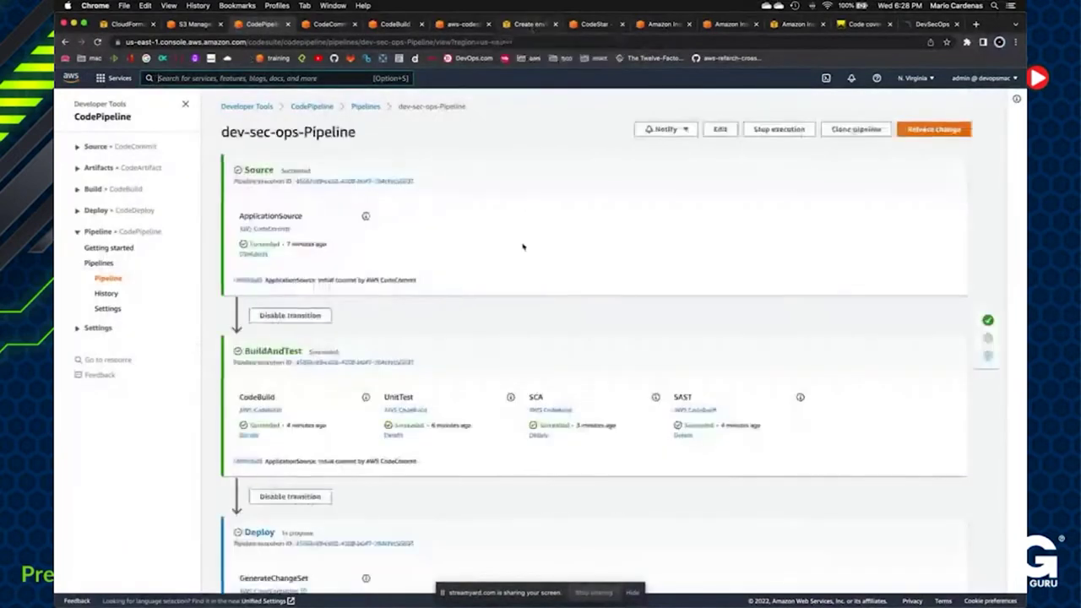
{"action": "scroll", "coordinate": [523, 247], "scroll_direction": "down", "scroll_amount": 1}
{"action": "scroll", "coordinate": [523, 246], "scroll_direction": "down", "scroll_amount": 5}
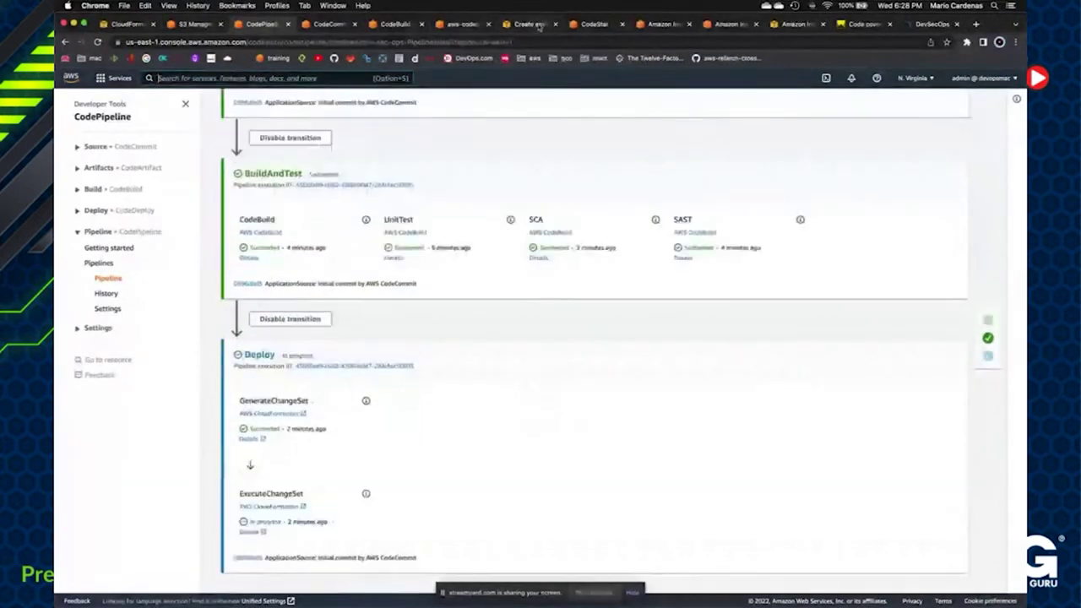
{"action": "left_click", "coordinate": [531, 25]}
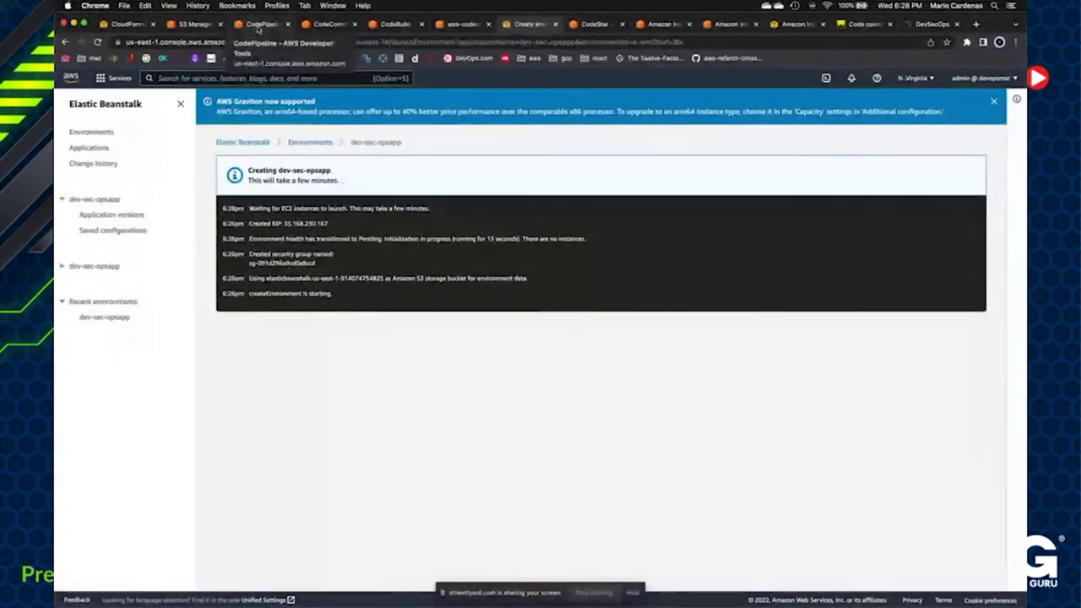
- Move the Create environment tab beside CodePipeline, reload the pipeline, and return to the environment log
{"action": "left_click", "coordinate": [259, 25]}
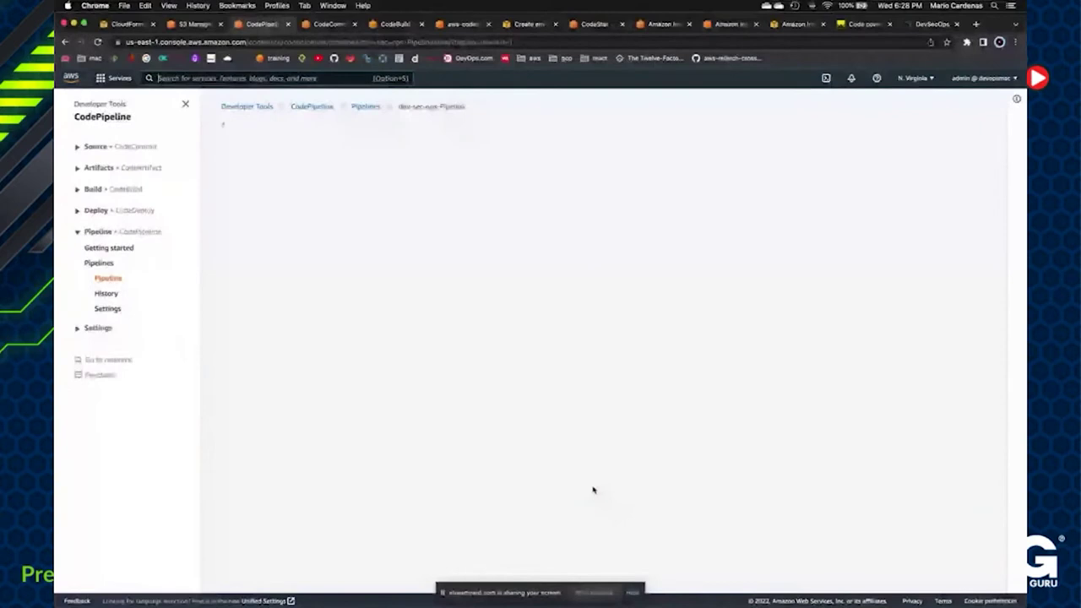
{"action": "scroll", "coordinate": [592, 490], "scroll_direction": "down", "scroll_amount": 4}
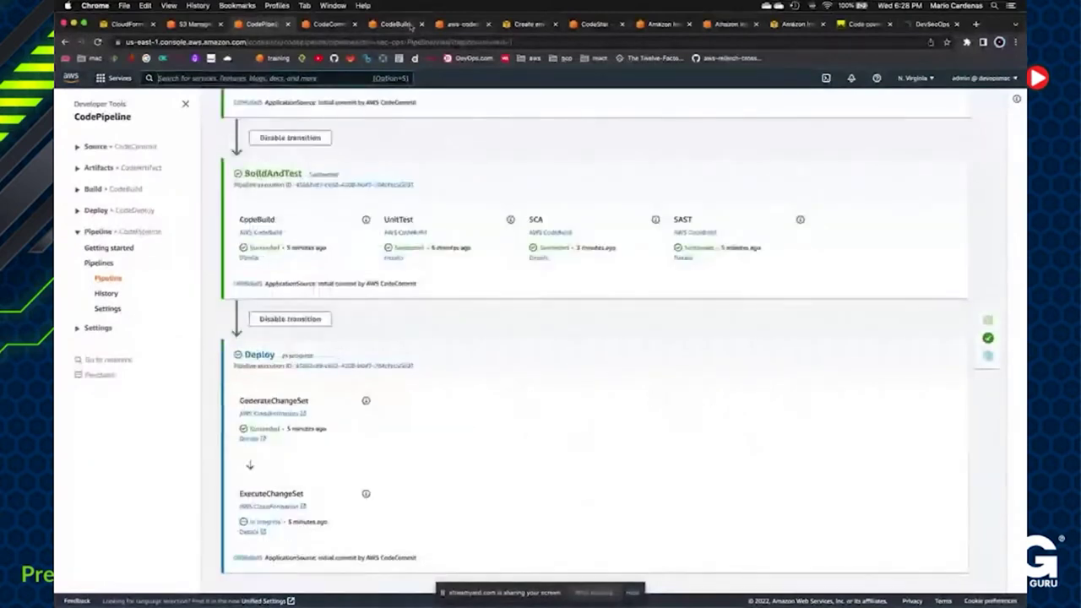
{"action": "left_click", "coordinate": [453, 25]}
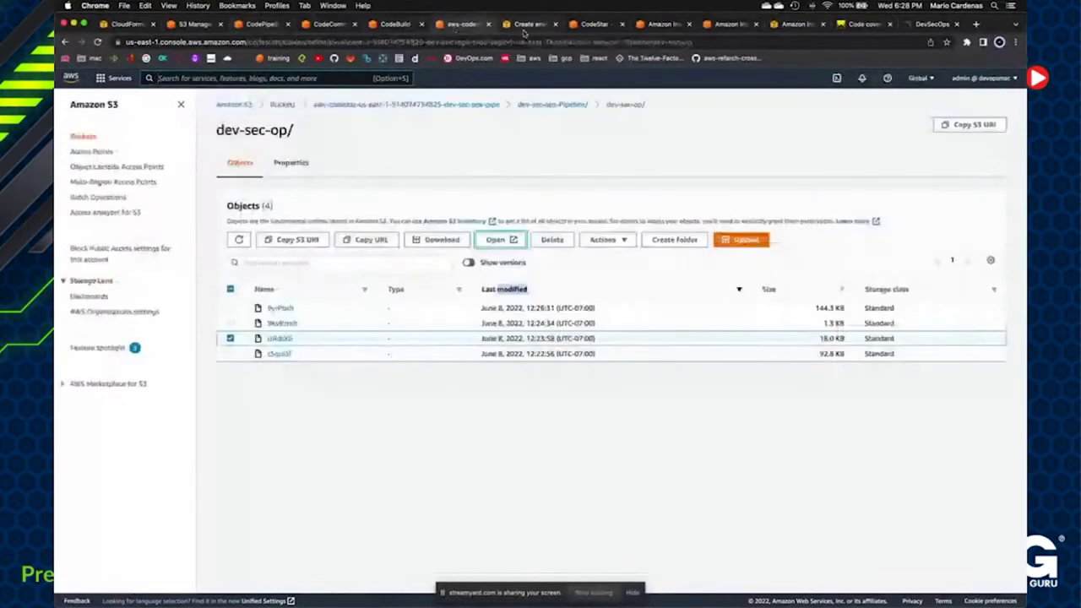
{"action": "left_click", "coordinate": [524, 25]}
{"action": "left_click_drag", "start_coordinate": [521, 20], "coordinate": [264, 26]}
{"action": "left_click", "coordinate": [257, 24]}
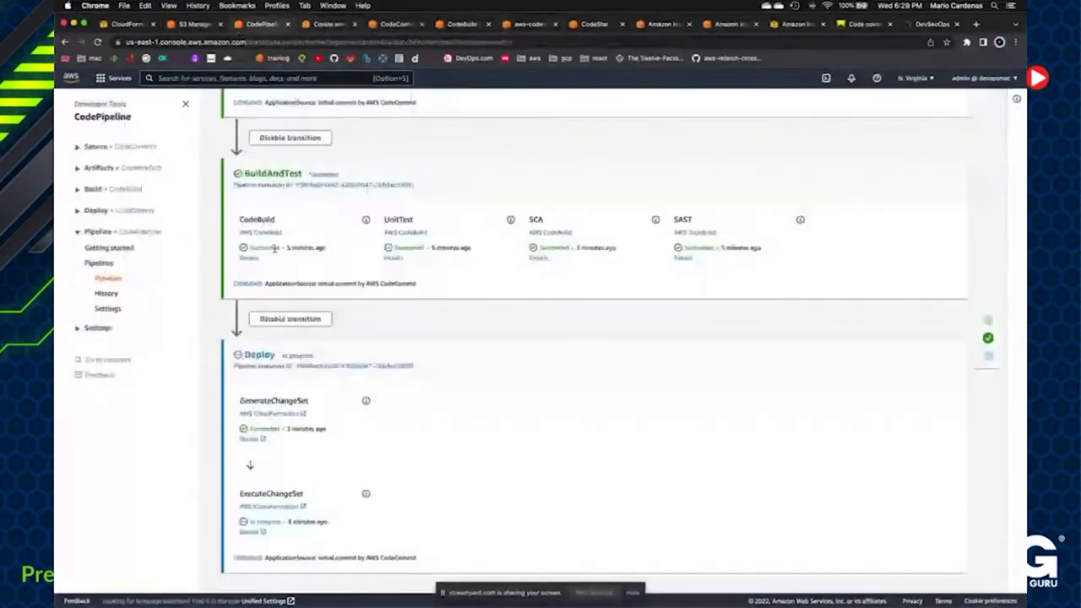
{"action": "key", "text": "super+r"}
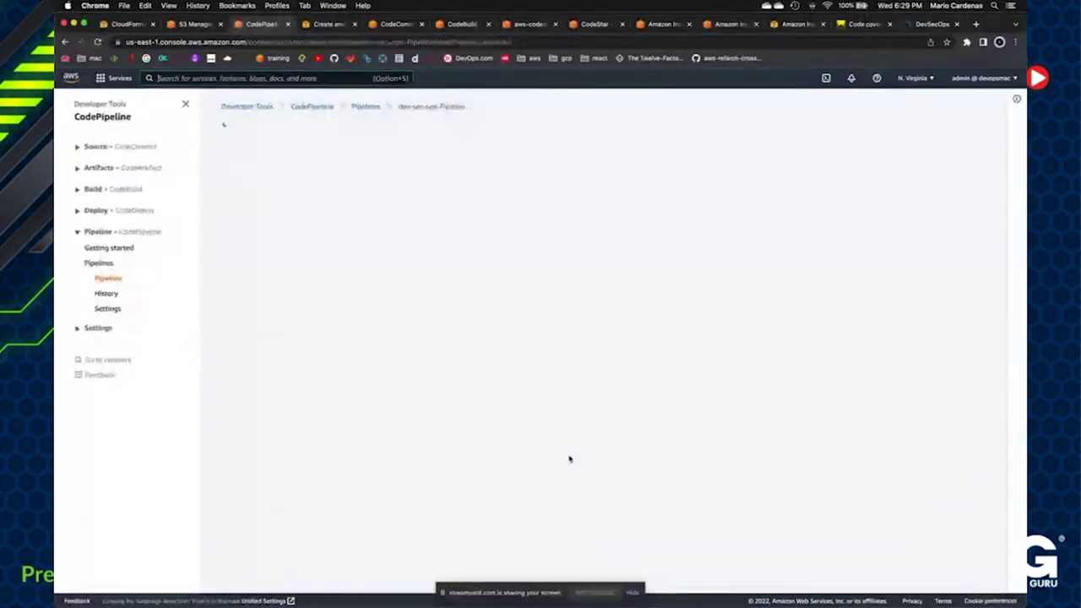
{"action": "key", "text": "ctrl+Tab"}
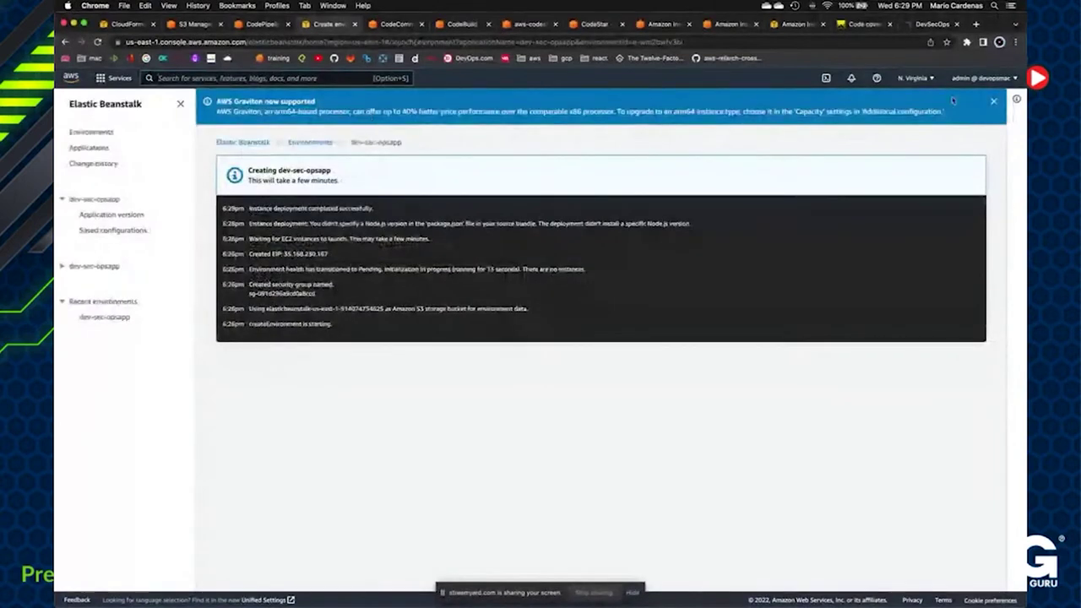
- Dismiss the Graviton banner and reload dev-sec-ops-Pipeline, rechecking the environment creation log
{"action": "left_click", "coordinate": [992, 100]}
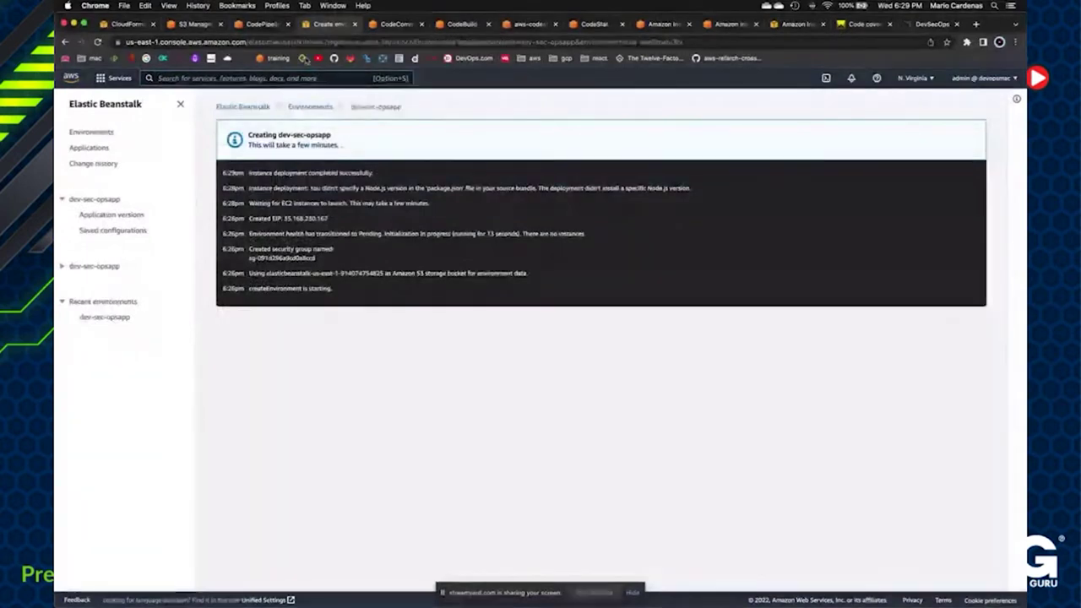
{"action": "key", "text": "ctrl+shift+Tab"}
{"action": "key", "text": "super+r"}
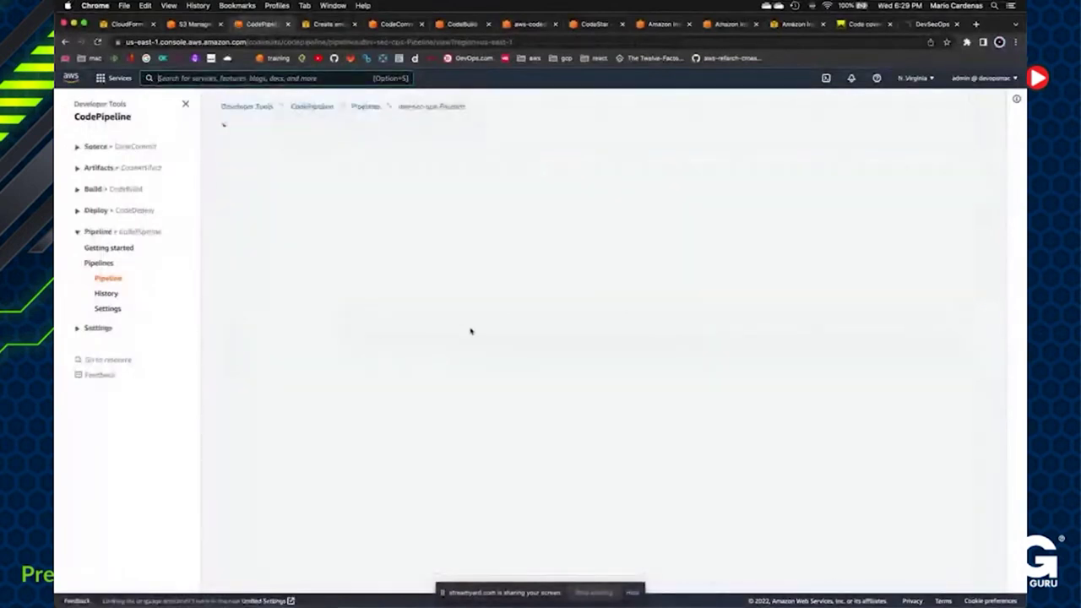
{"action": "scroll", "coordinate": [470, 331], "scroll_direction": "down", "scroll_amount": 3}
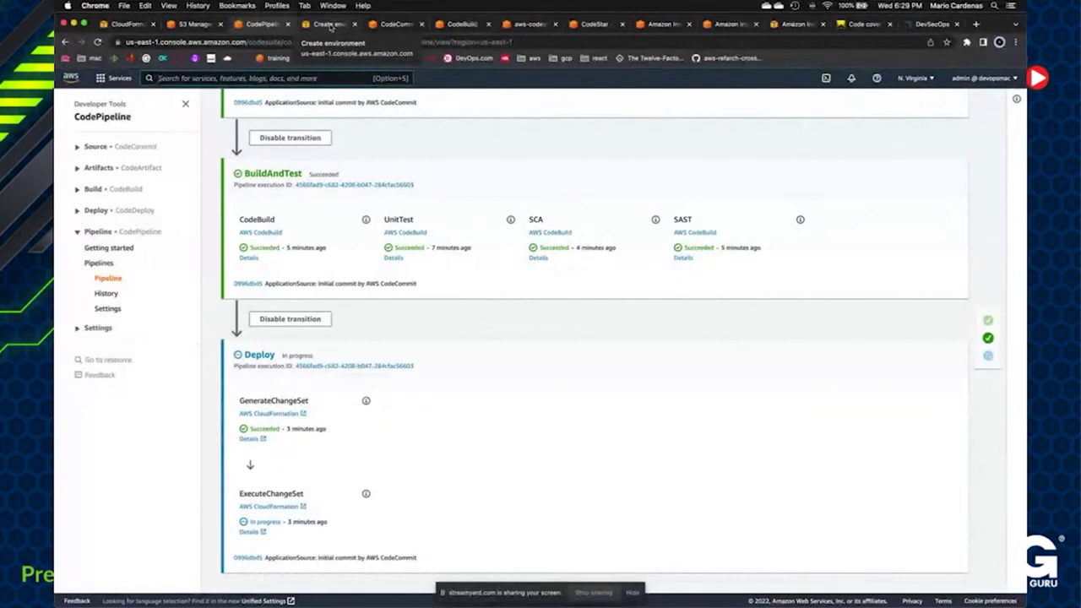
{"action": "left_click", "coordinate": [330, 24]}
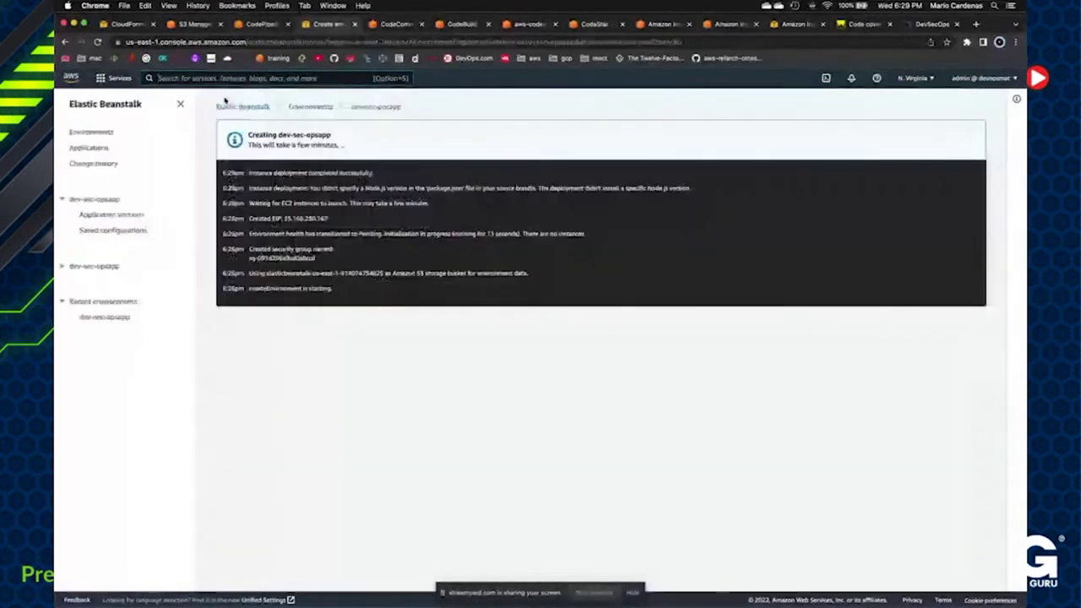
{"action": "left_click", "coordinate": [260, 24]}
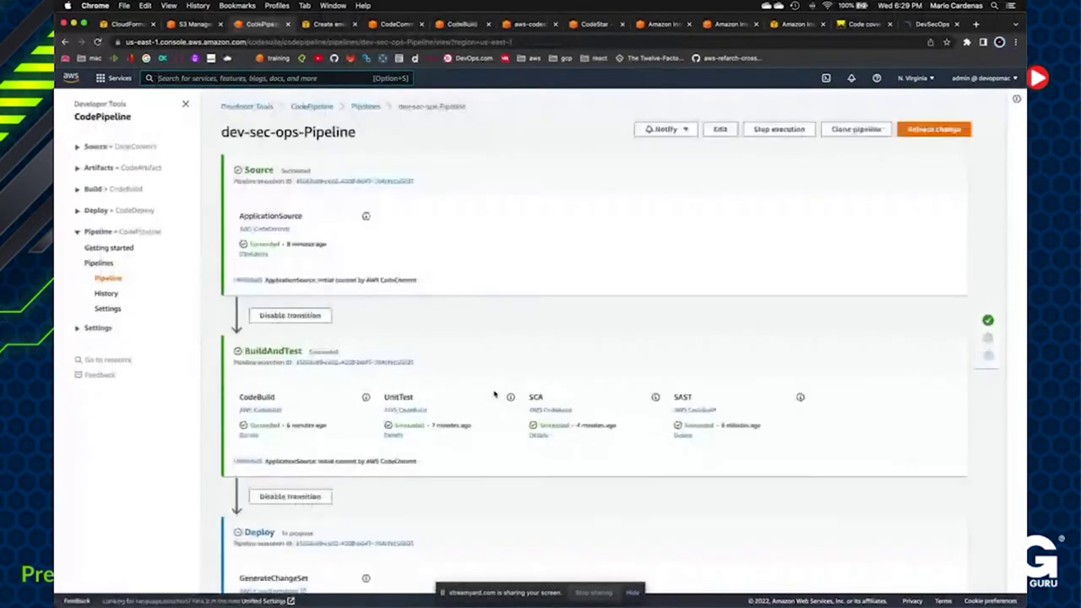
- Keep refreshing the pipeline until the Deploy stage's ExecuteChangeSet shows Succeeded
{"action": "scroll", "coordinate": [538, 364], "scroll_direction": "down", "scroll_amount": 3}
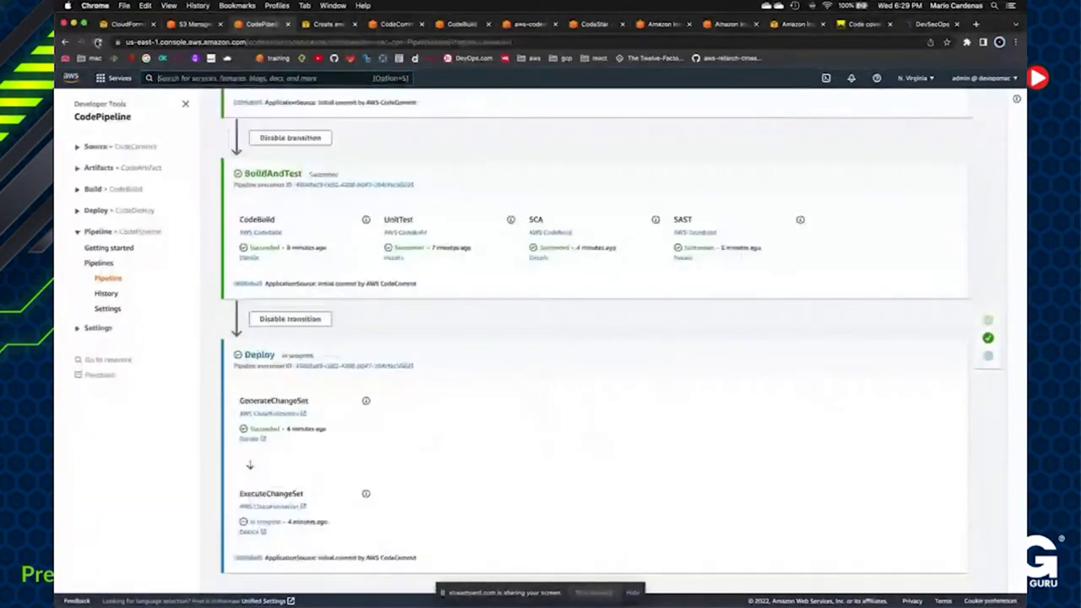
{"action": "left_click", "coordinate": [97, 41]}
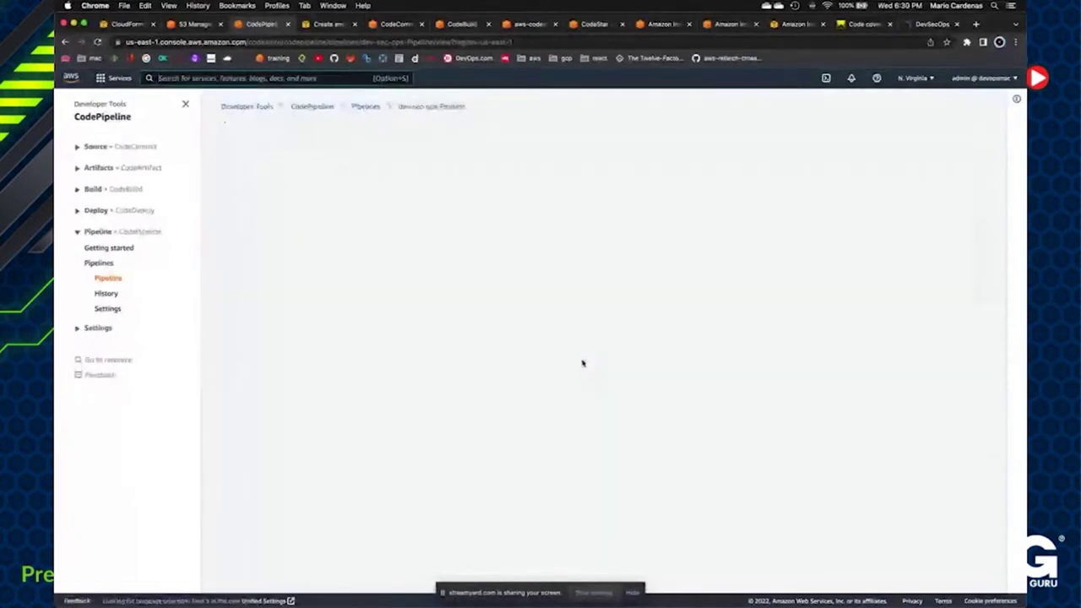
{"action": "scroll", "coordinate": [582, 363], "scroll_direction": "down", "scroll_amount": 3}
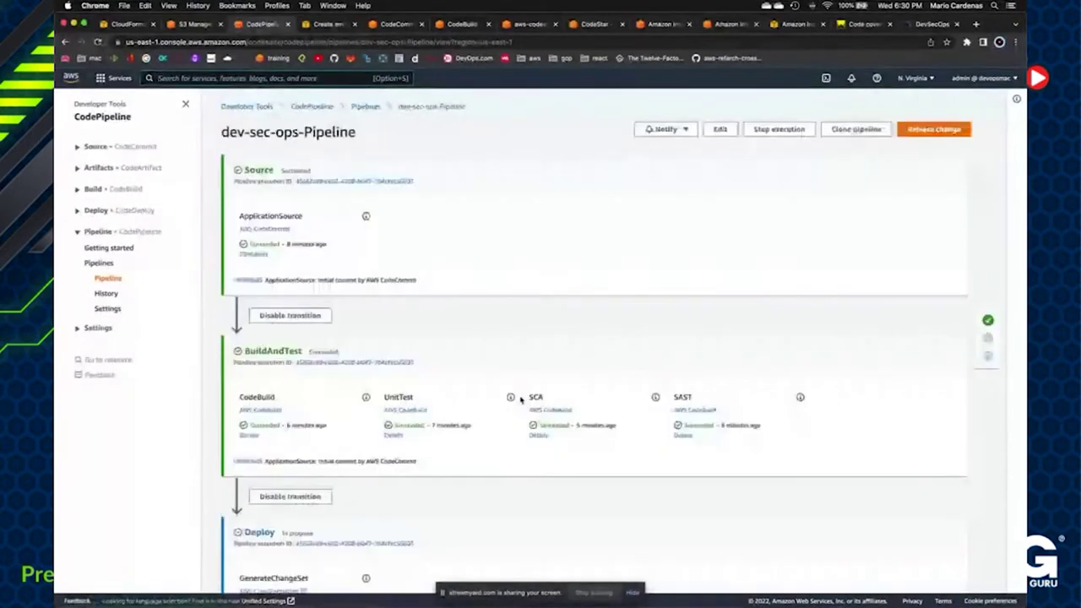
{"action": "scroll", "coordinate": [521, 398], "scroll_direction": "down", "scroll_amount": 4}
{"action": "left_click", "coordinate": [97, 43]}
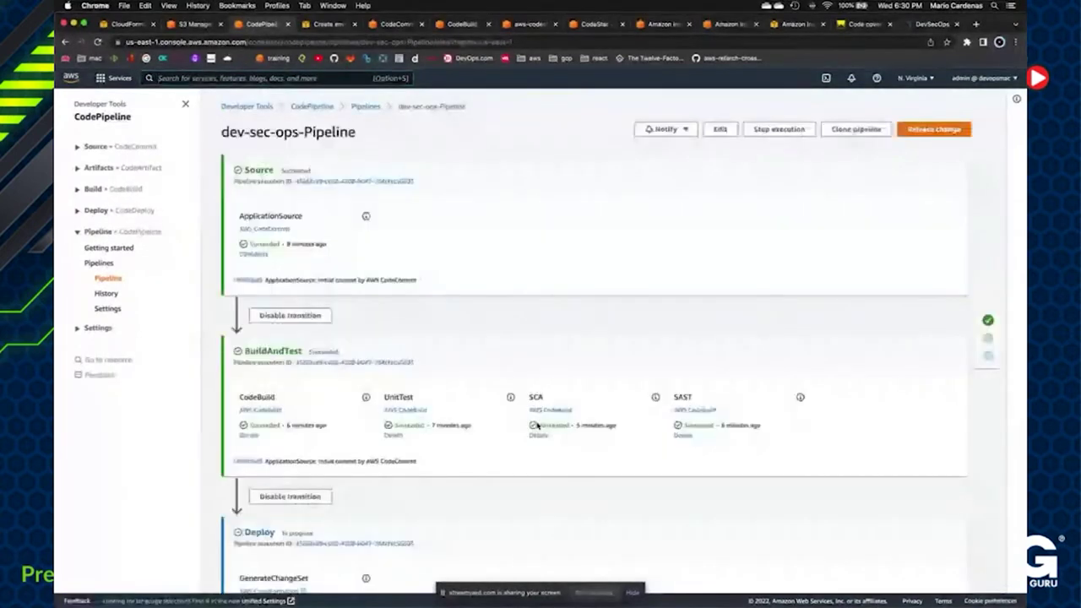
{"action": "scroll", "coordinate": [537, 424], "scroll_direction": "down", "scroll_amount": 3}
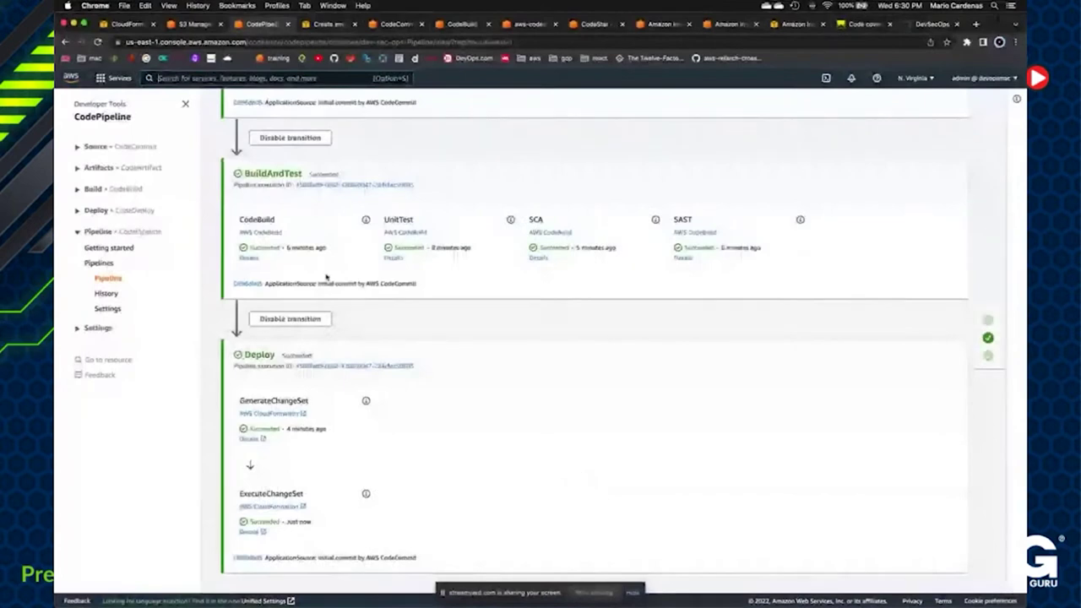
- Confirm the dev-sec-opsapp environment shows Health Ok and load its URL's Congratulations page
{"action": "key", "text": "ctrl+Tab"}
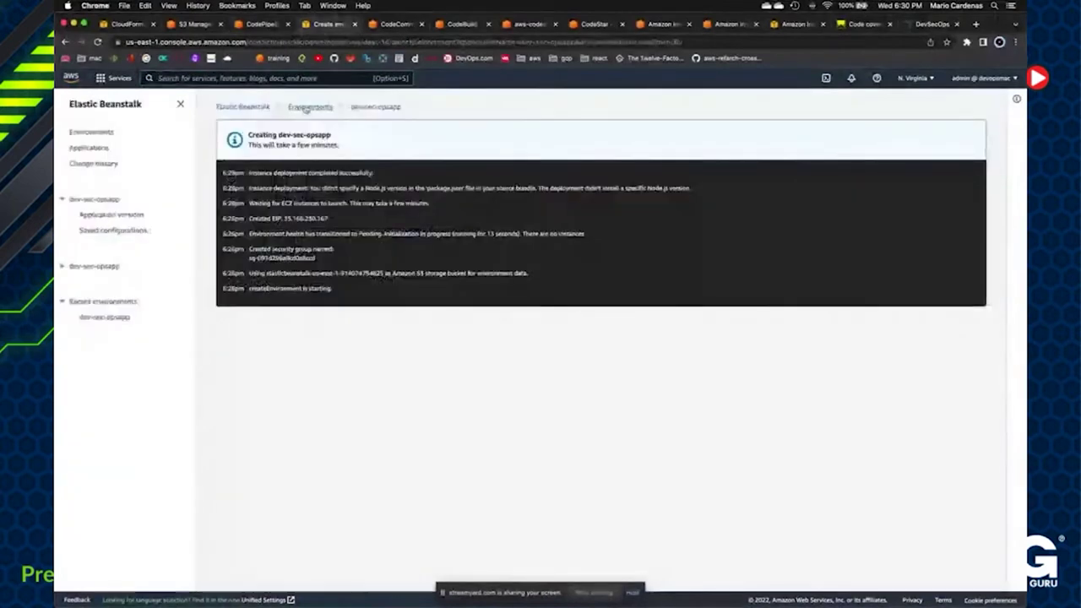
{"action": "left_click", "coordinate": [89, 148]}
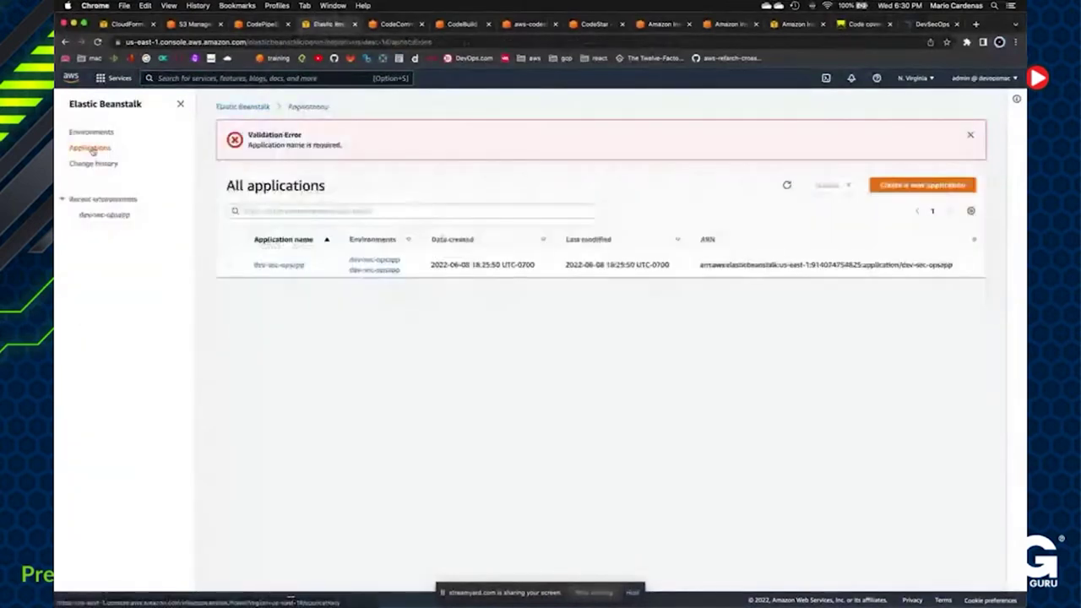
{"action": "left_click", "coordinate": [278, 264]}
{"action": "left_click", "coordinate": [257, 262]}
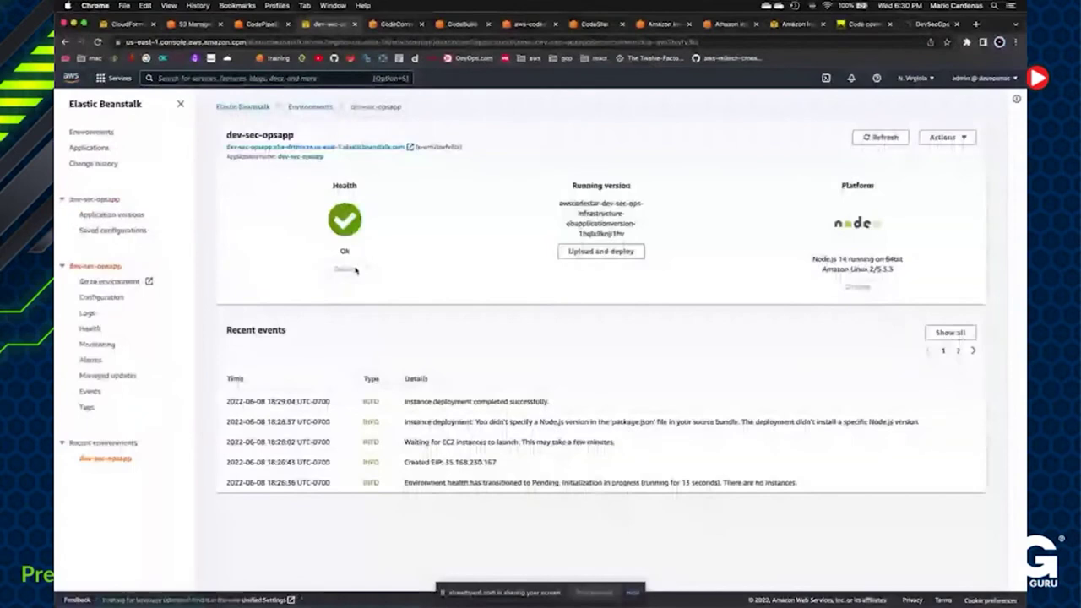
{"action": "left_click", "coordinate": [350, 146]}
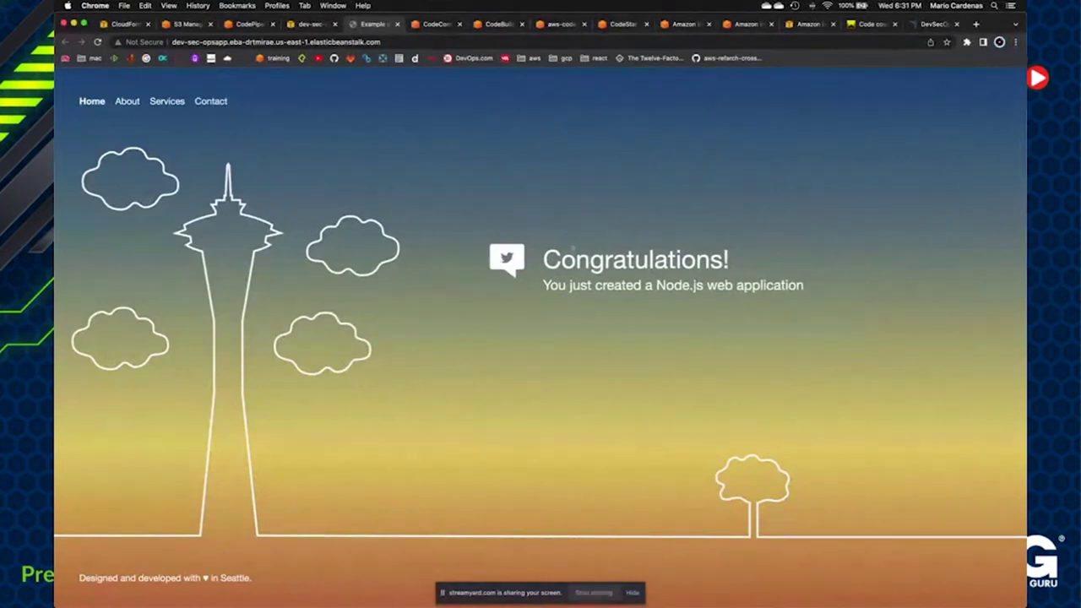
{"action": "triple_click", "coordinate": [573, 247]}
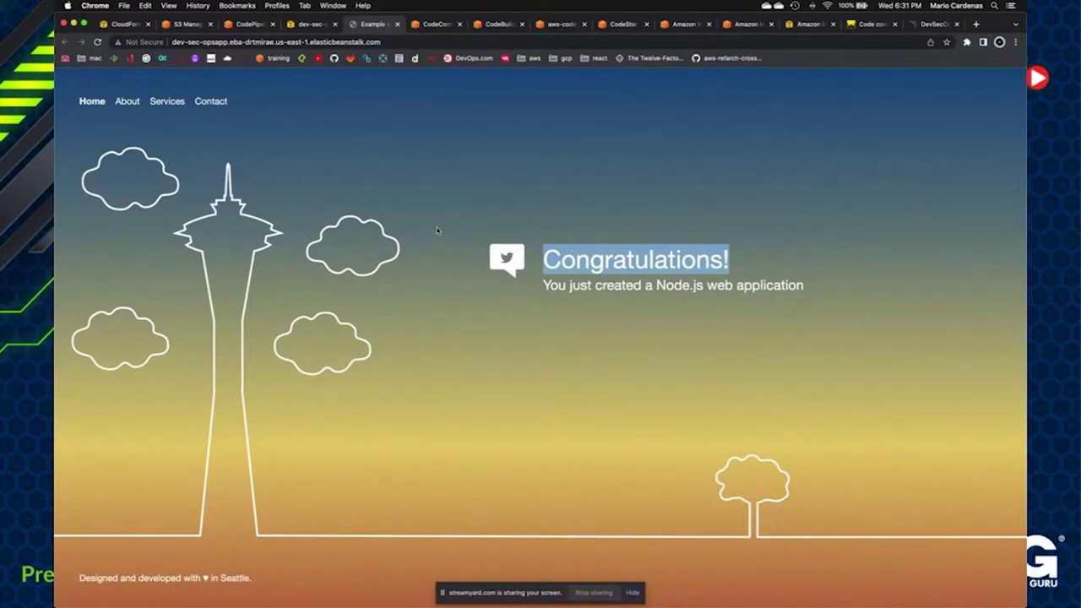
{"action": "left_click", "coordinate": [467, 341]}
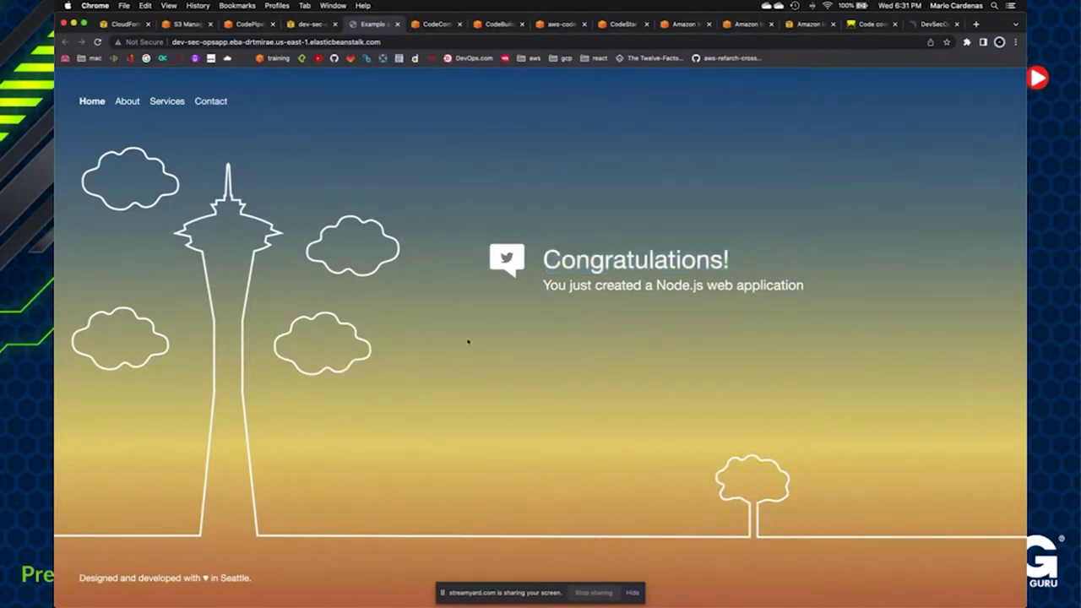